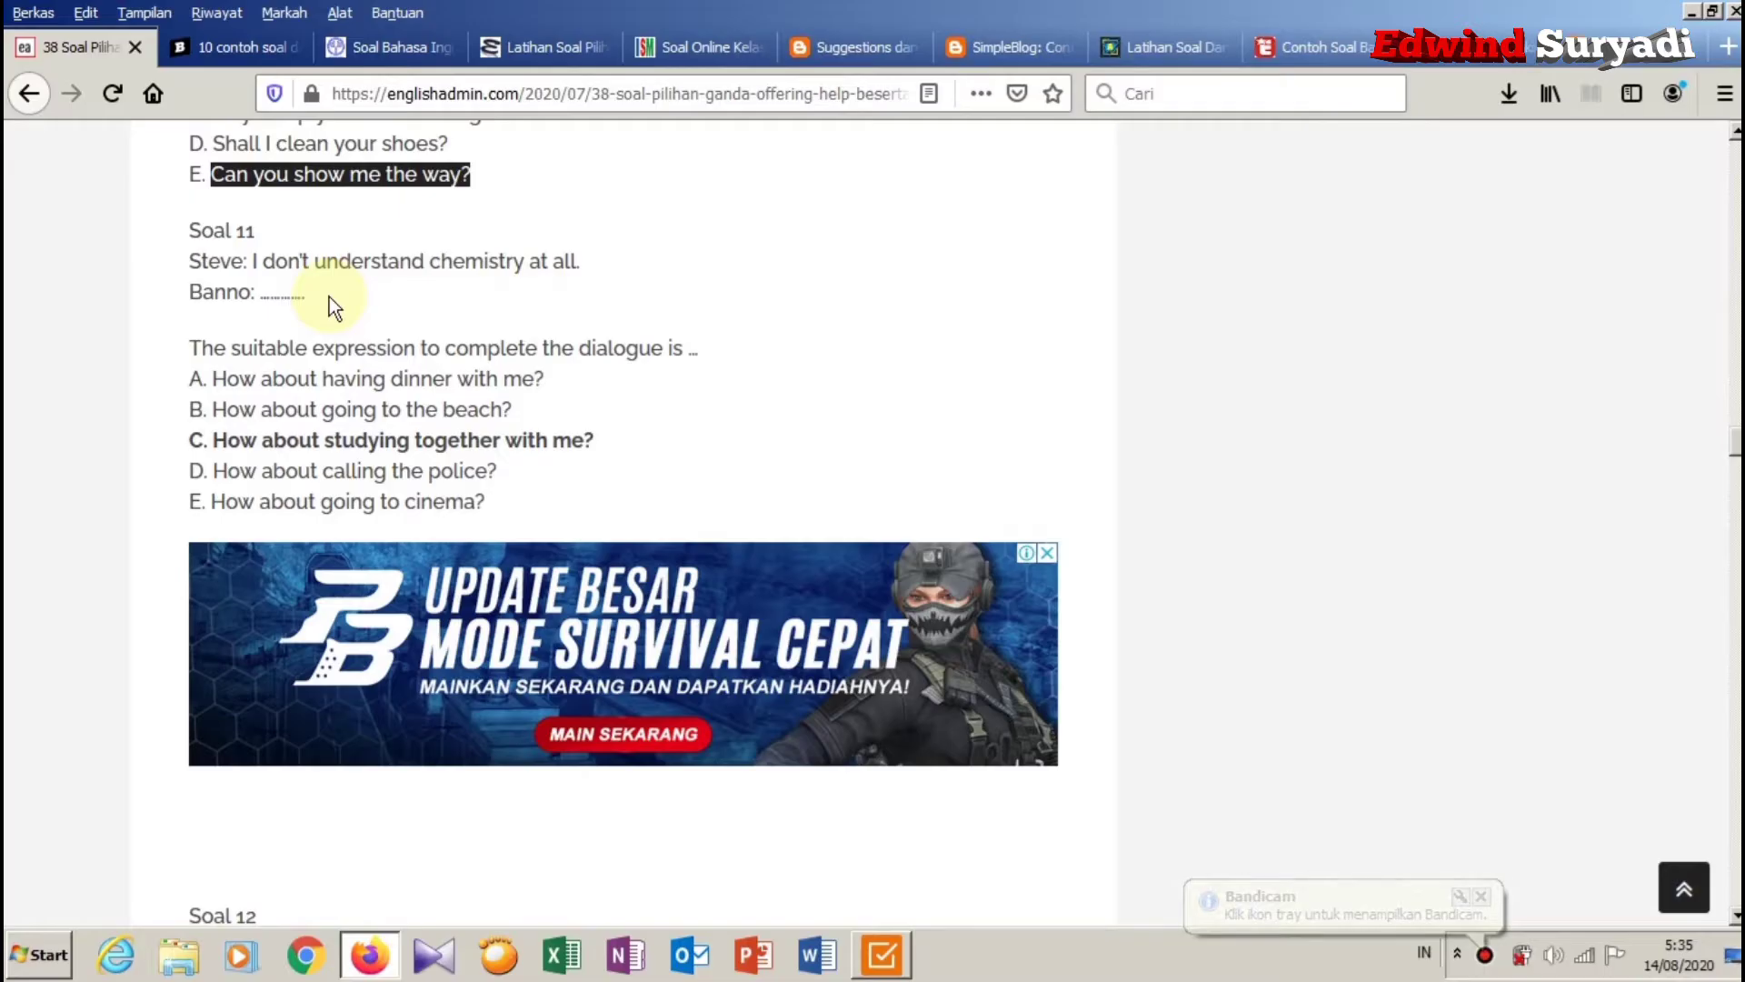
Copy Soal 11's dialogue and question sentence from the web page and paste them over question 13's placeholder text in iSpring QuizMaker.
{"action": "left_click_drag", "start_coordinate": [329, 296], "coordinate": [218, 292]}
{"action": "left_click_drag", "start_coordinate": [713, 356], "coordinate": [193, 250]}
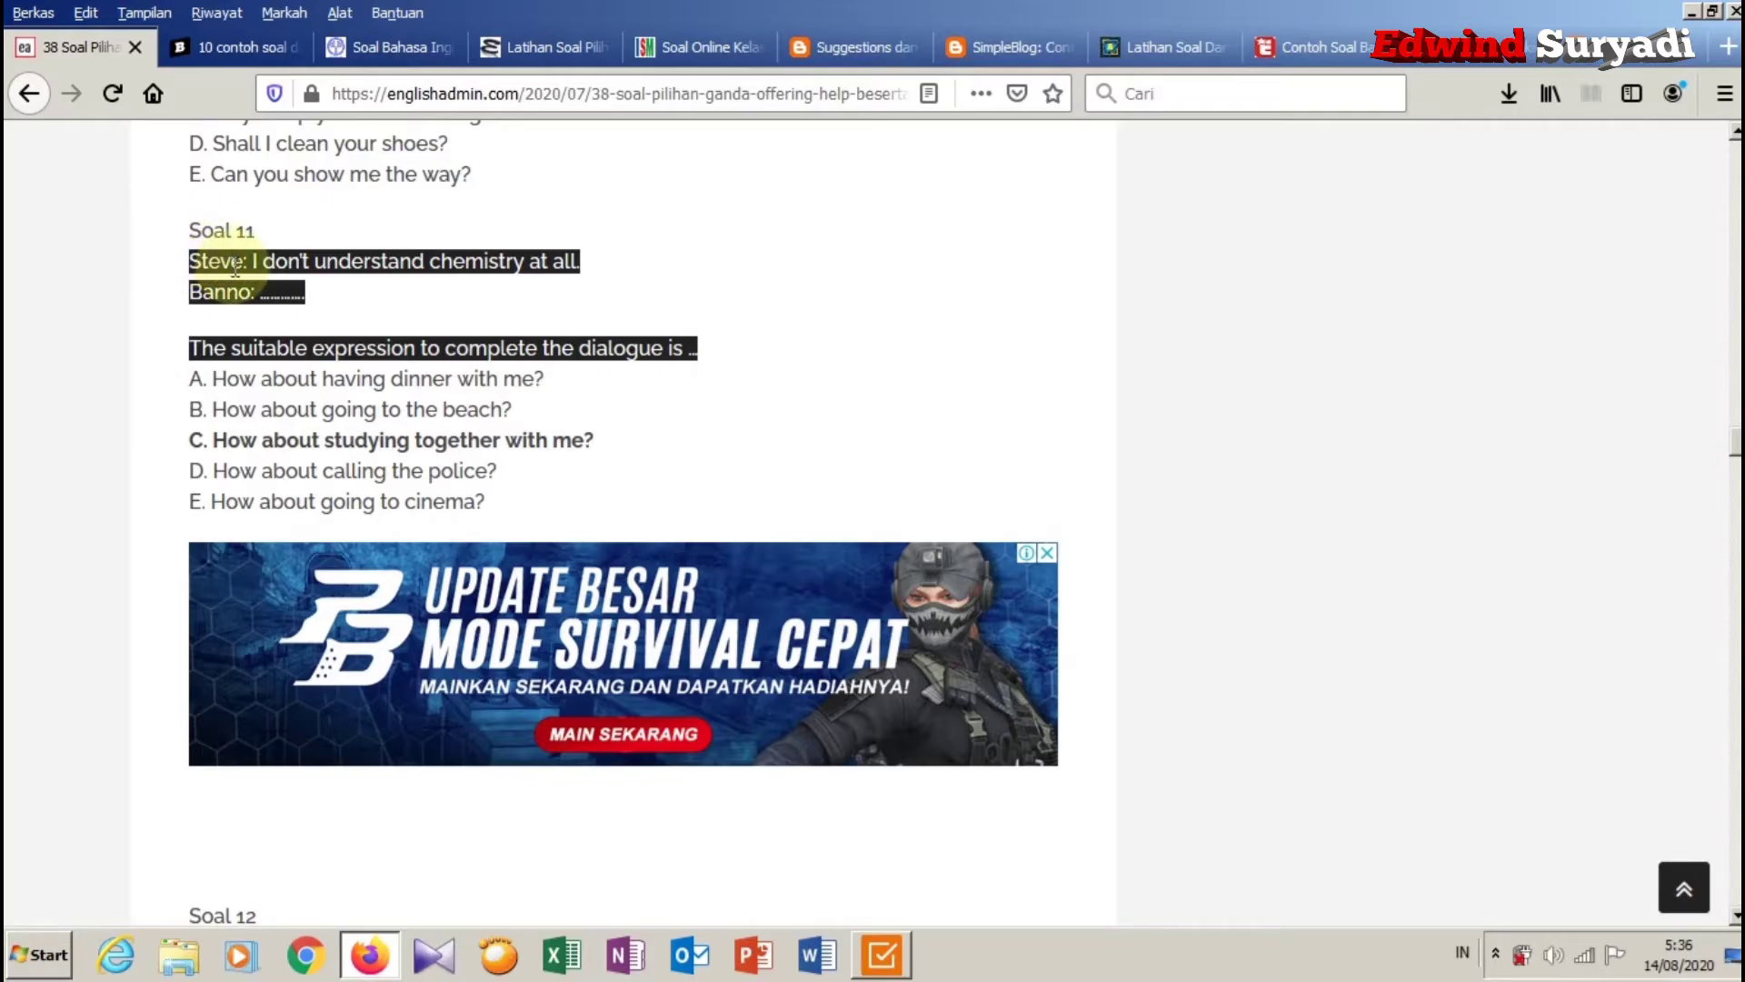
{"action": "right_click", "coordinate": [236, 266]}
{"action": "left_click", "coordinate": [242, 264]}
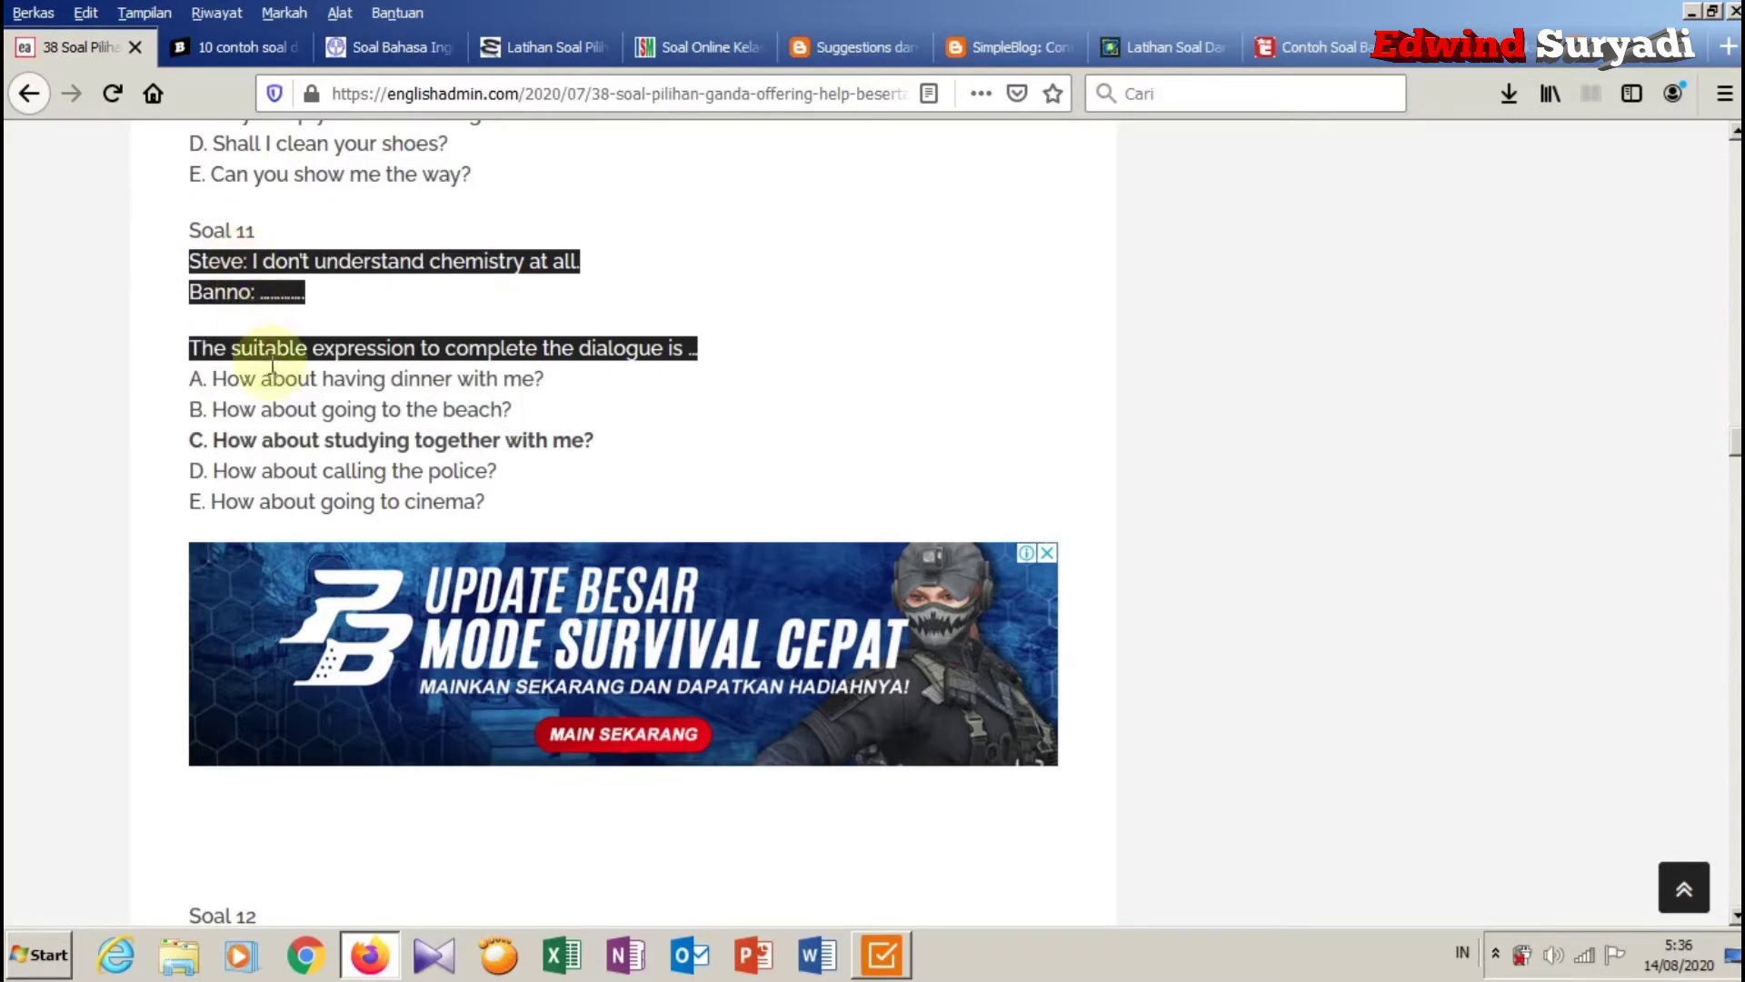
{"action": "left_click", "coordinate": [884, 950]}
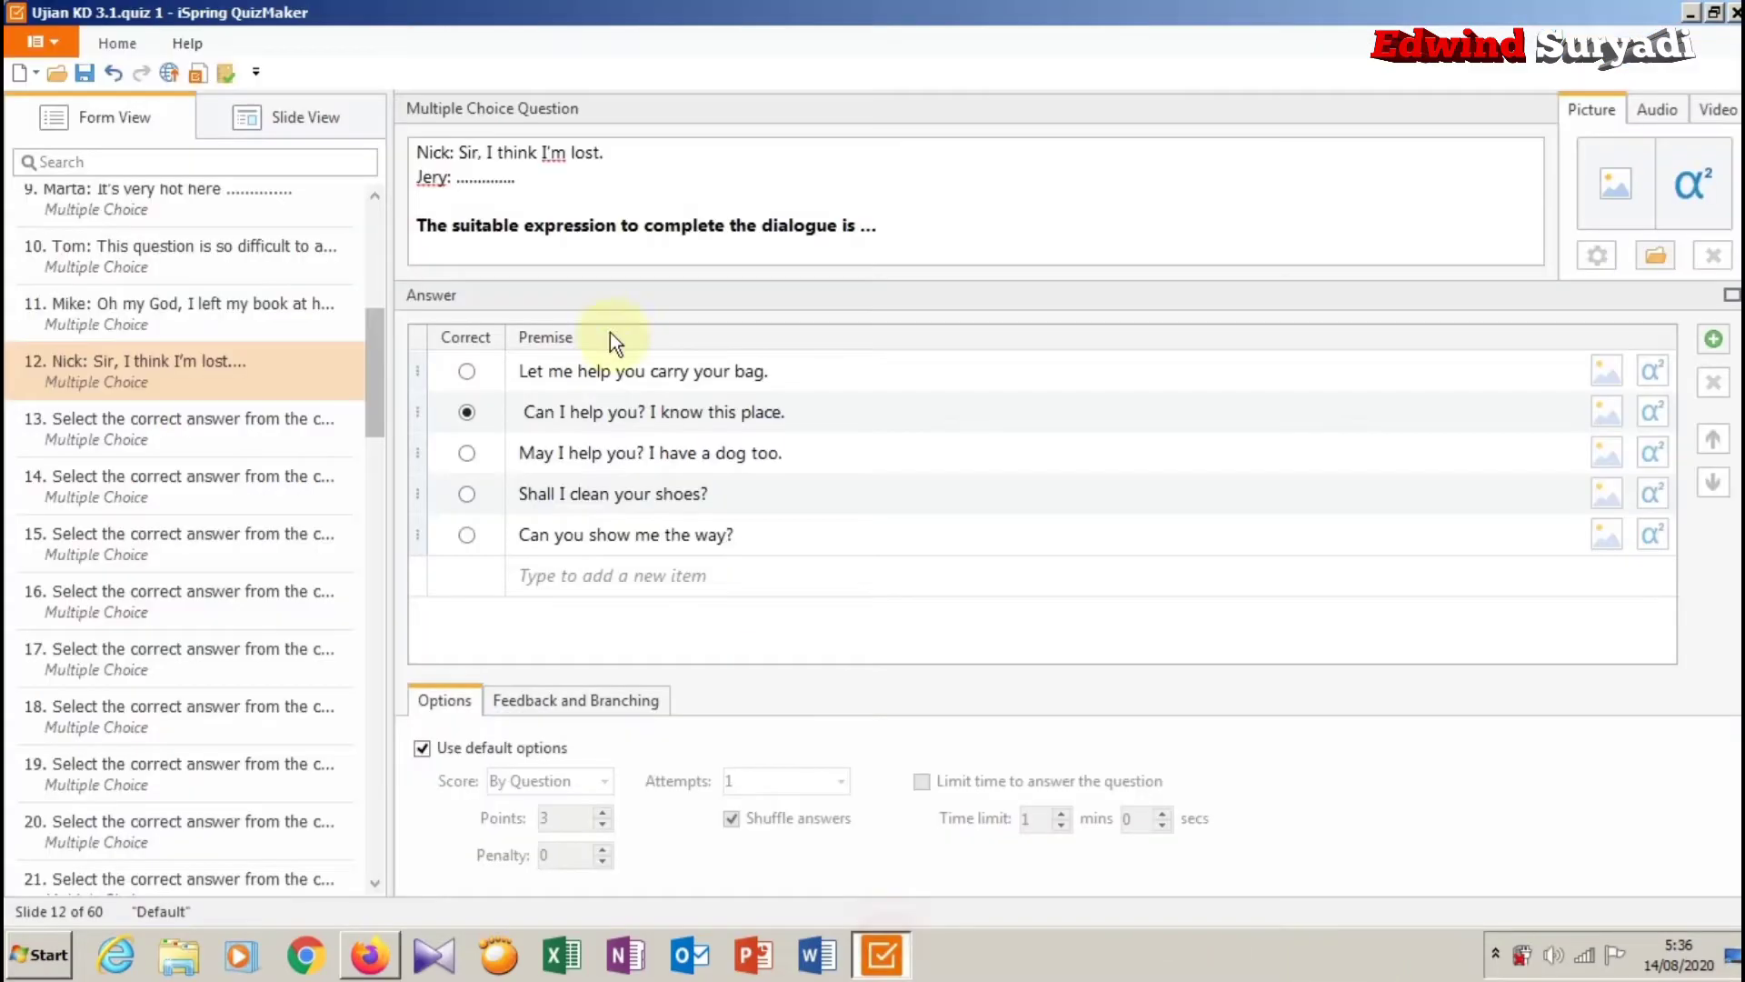
{"action": "left_click", "coordinate": [181, 416]}
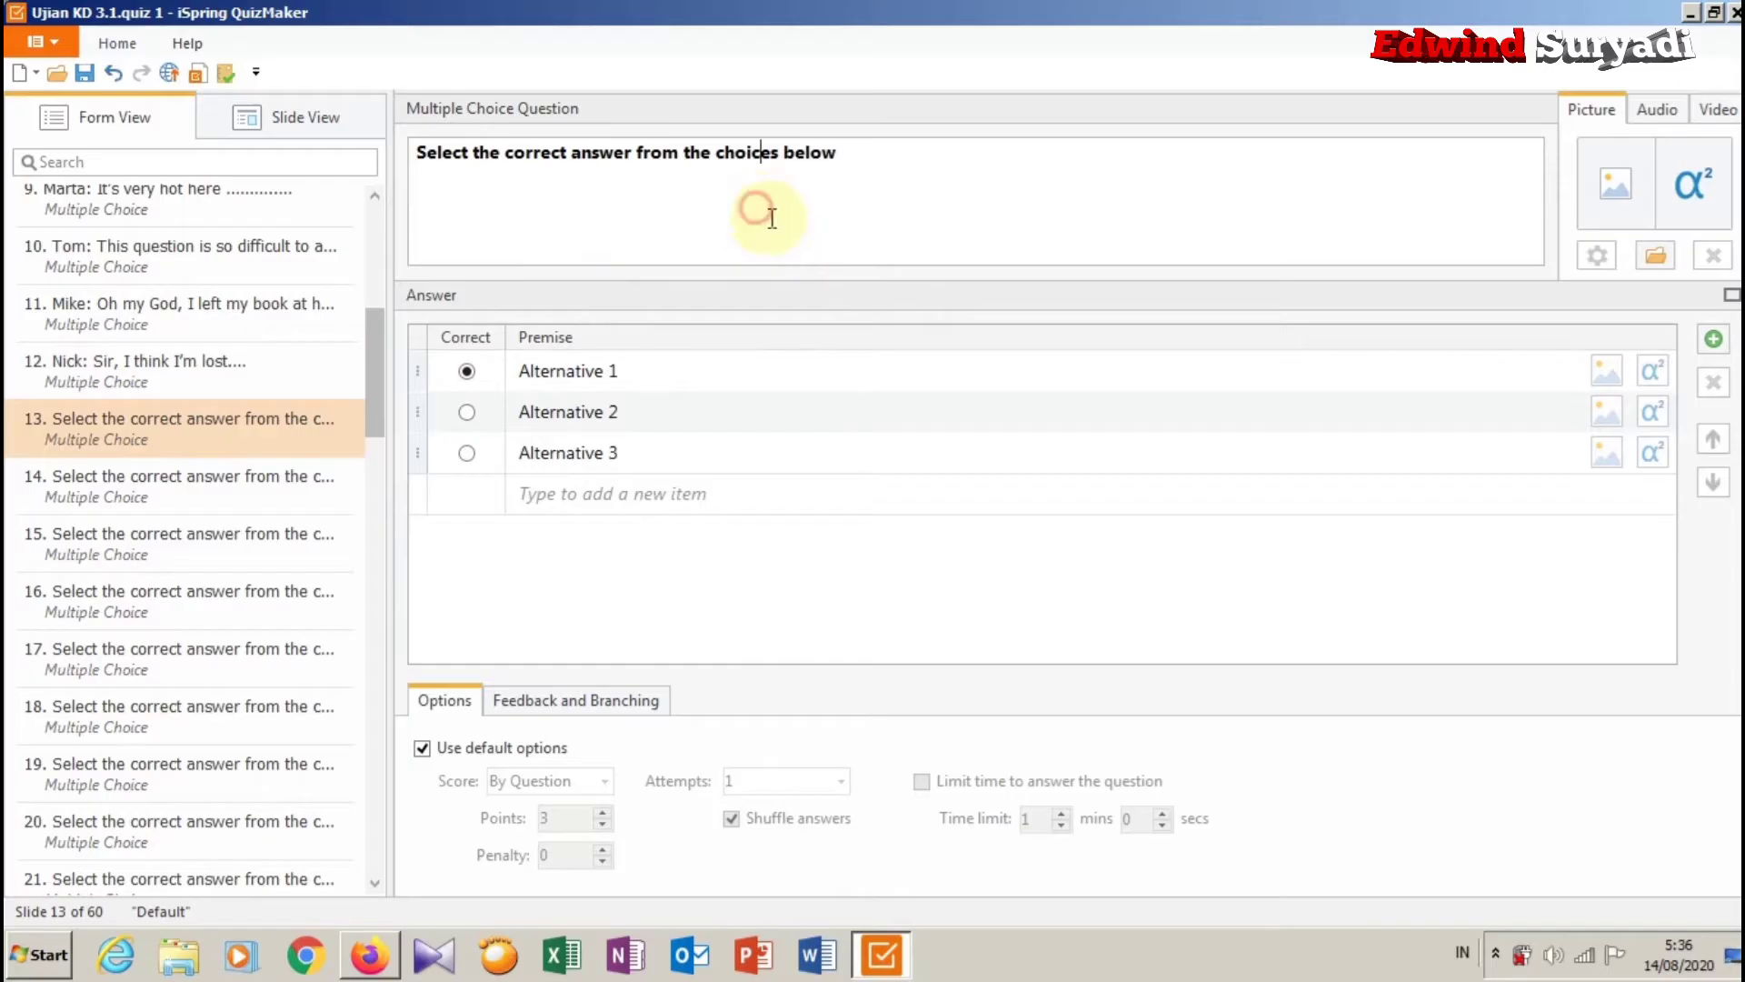
{"action": "left_click_drag", "start_coordinate": [908, 156], "coordinate": [498, 151]}
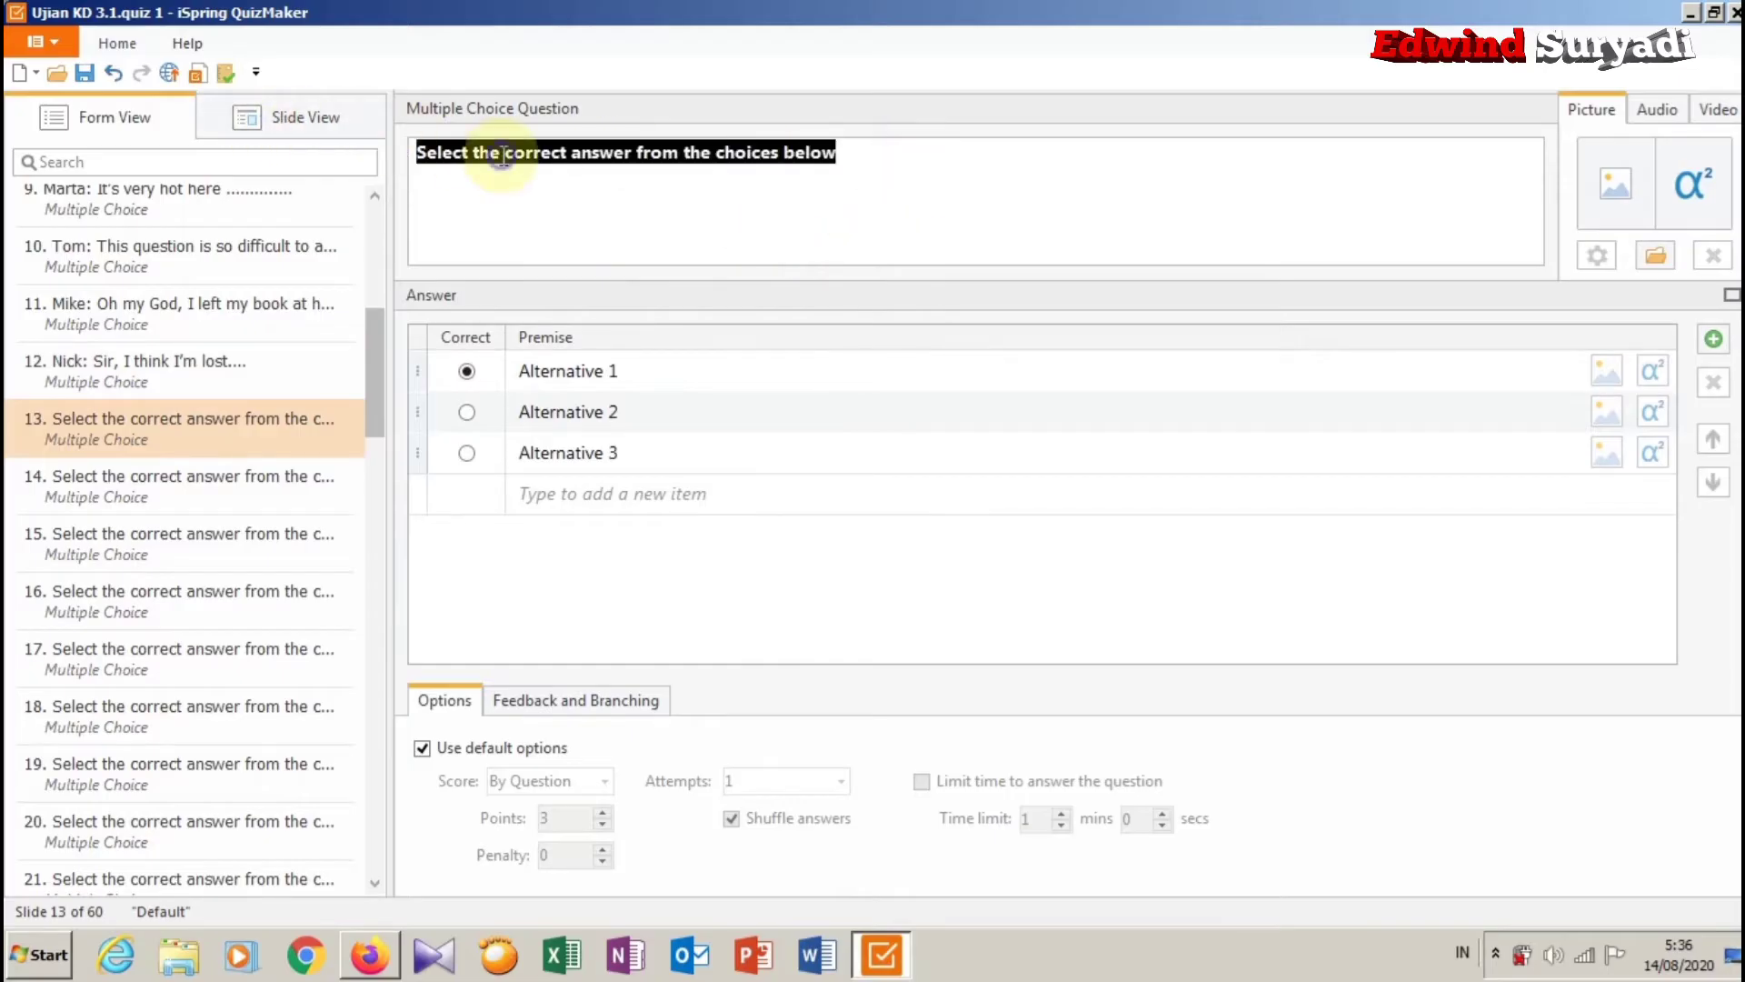
{"action": "right_click", "coordinate": [502, 155]}
{"action": "left_click", "coordinate": [572, 230]}
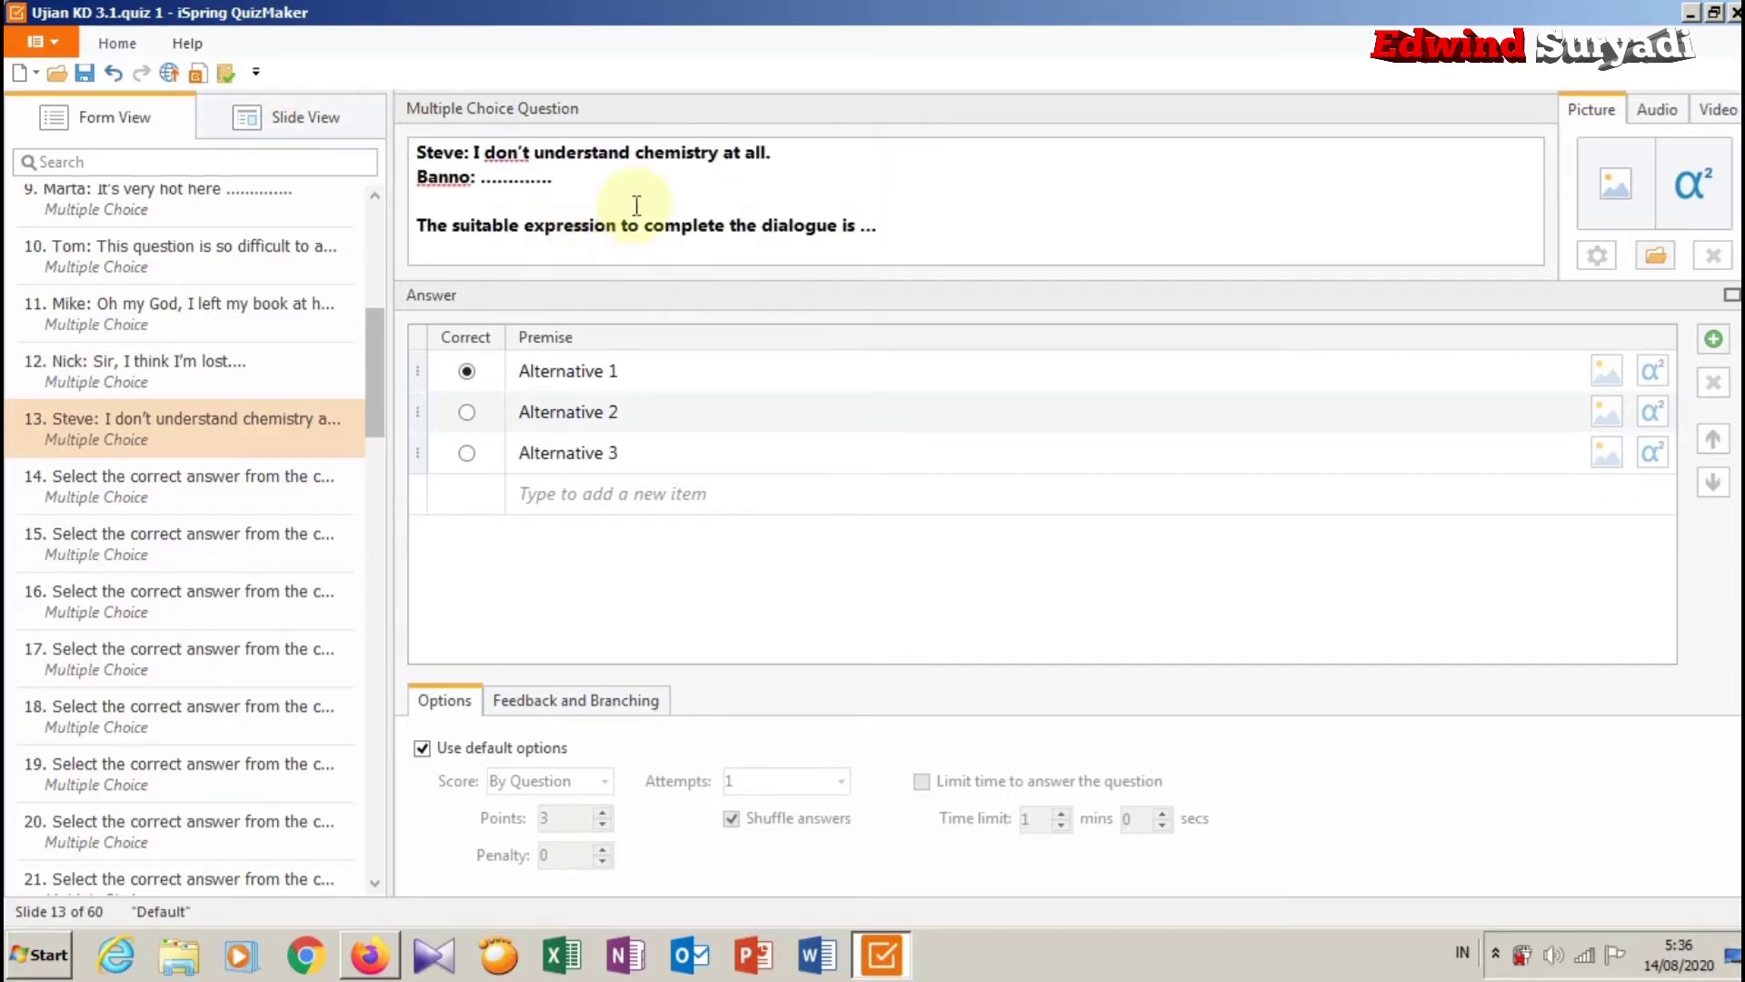
Remove the bold formatting from the two dialogue lines in question 13, leaving out the question sentence.
{"action": "left_click_drag", "start_coordinate": [552, 179], "coordinate": [417, 145]}
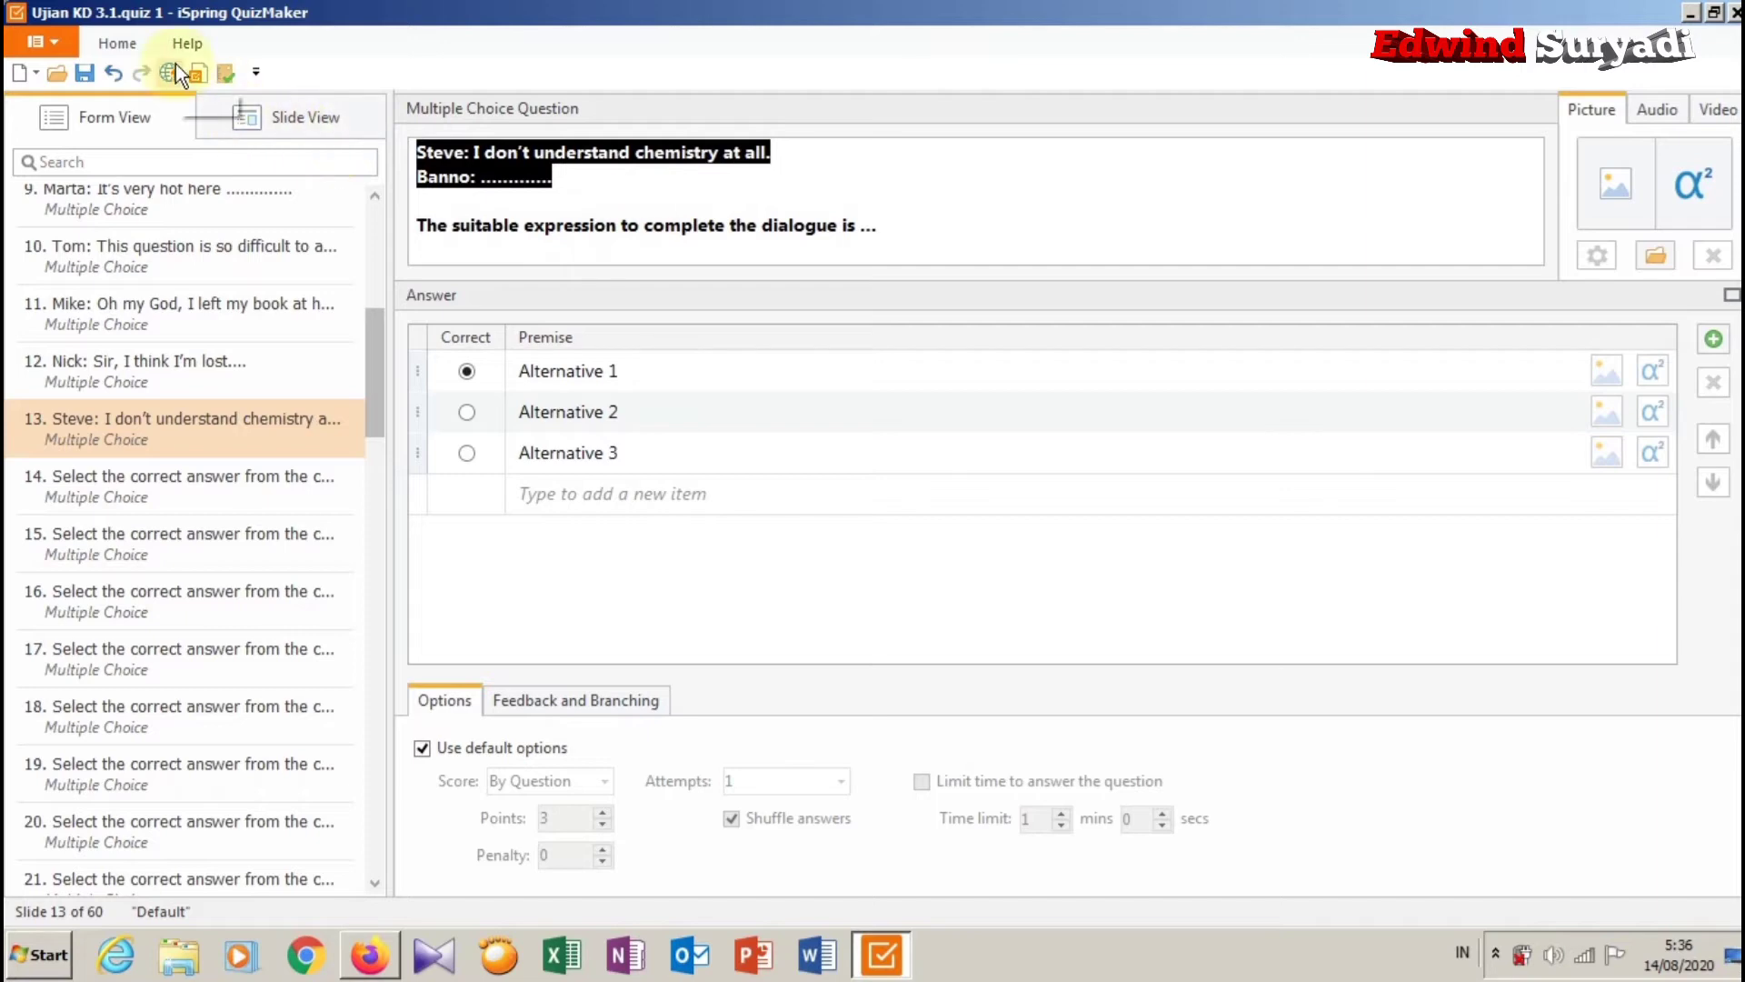
{"action": "left_click", "coordinate": [113, 44]}
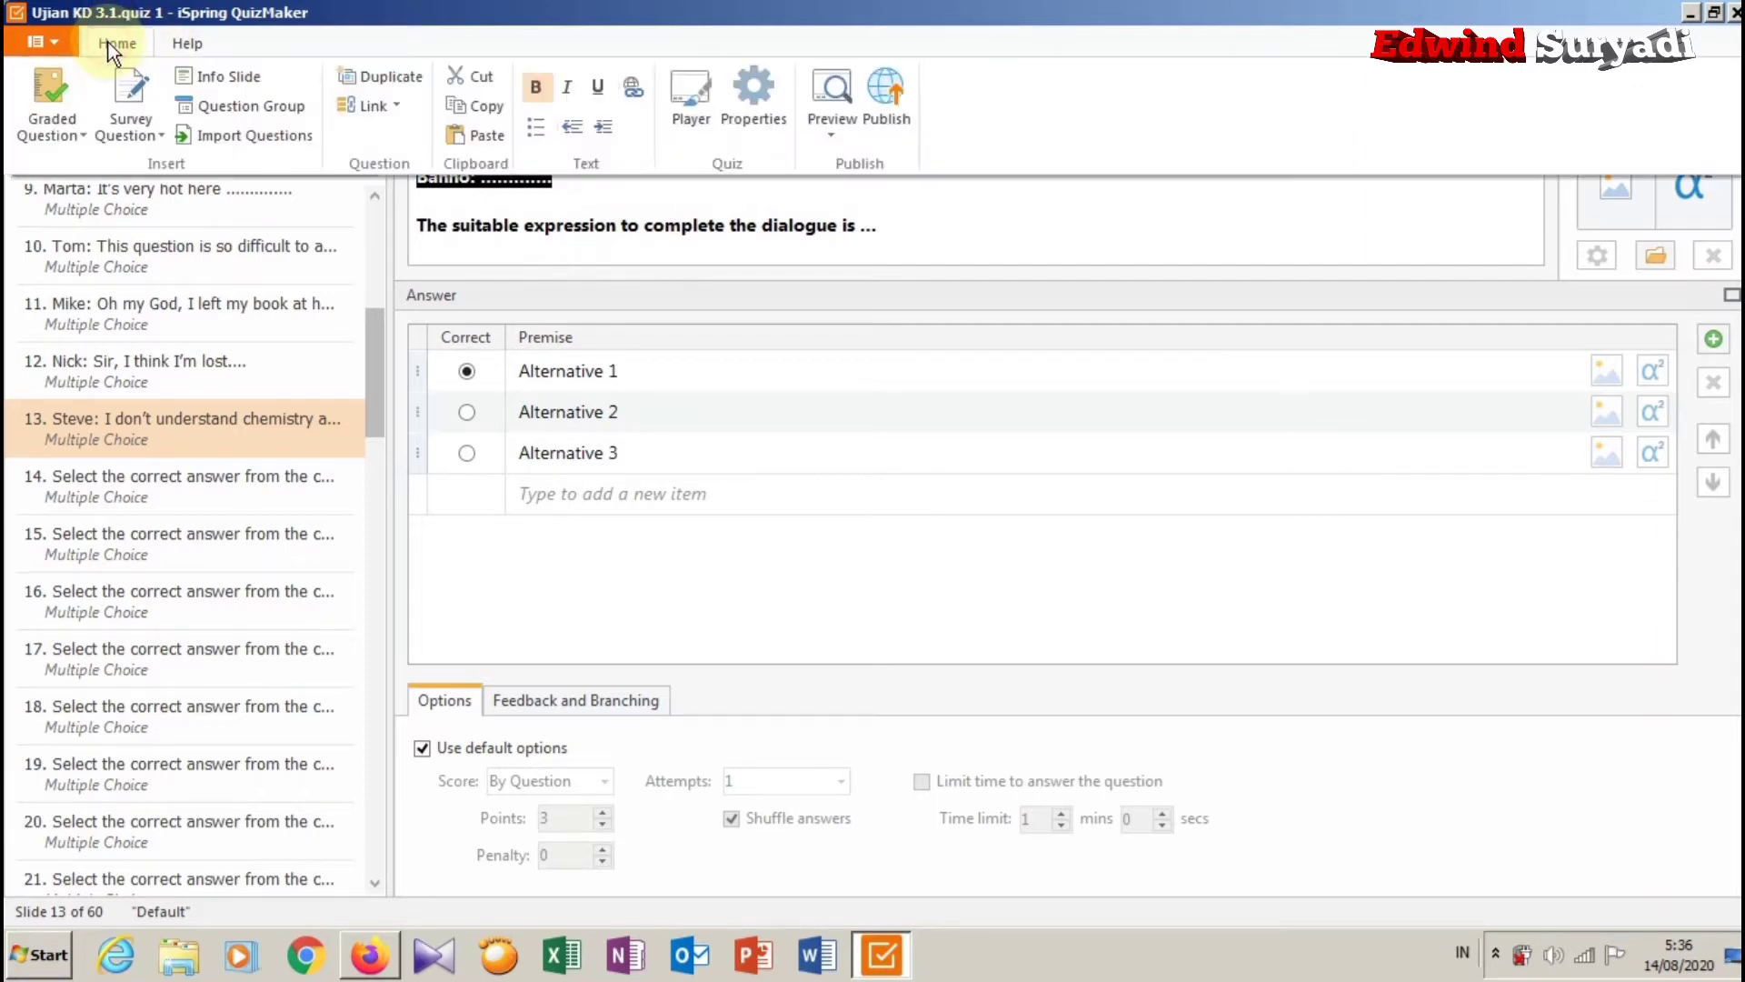
{"action": "left_click", "coordinate": [537, 89]}
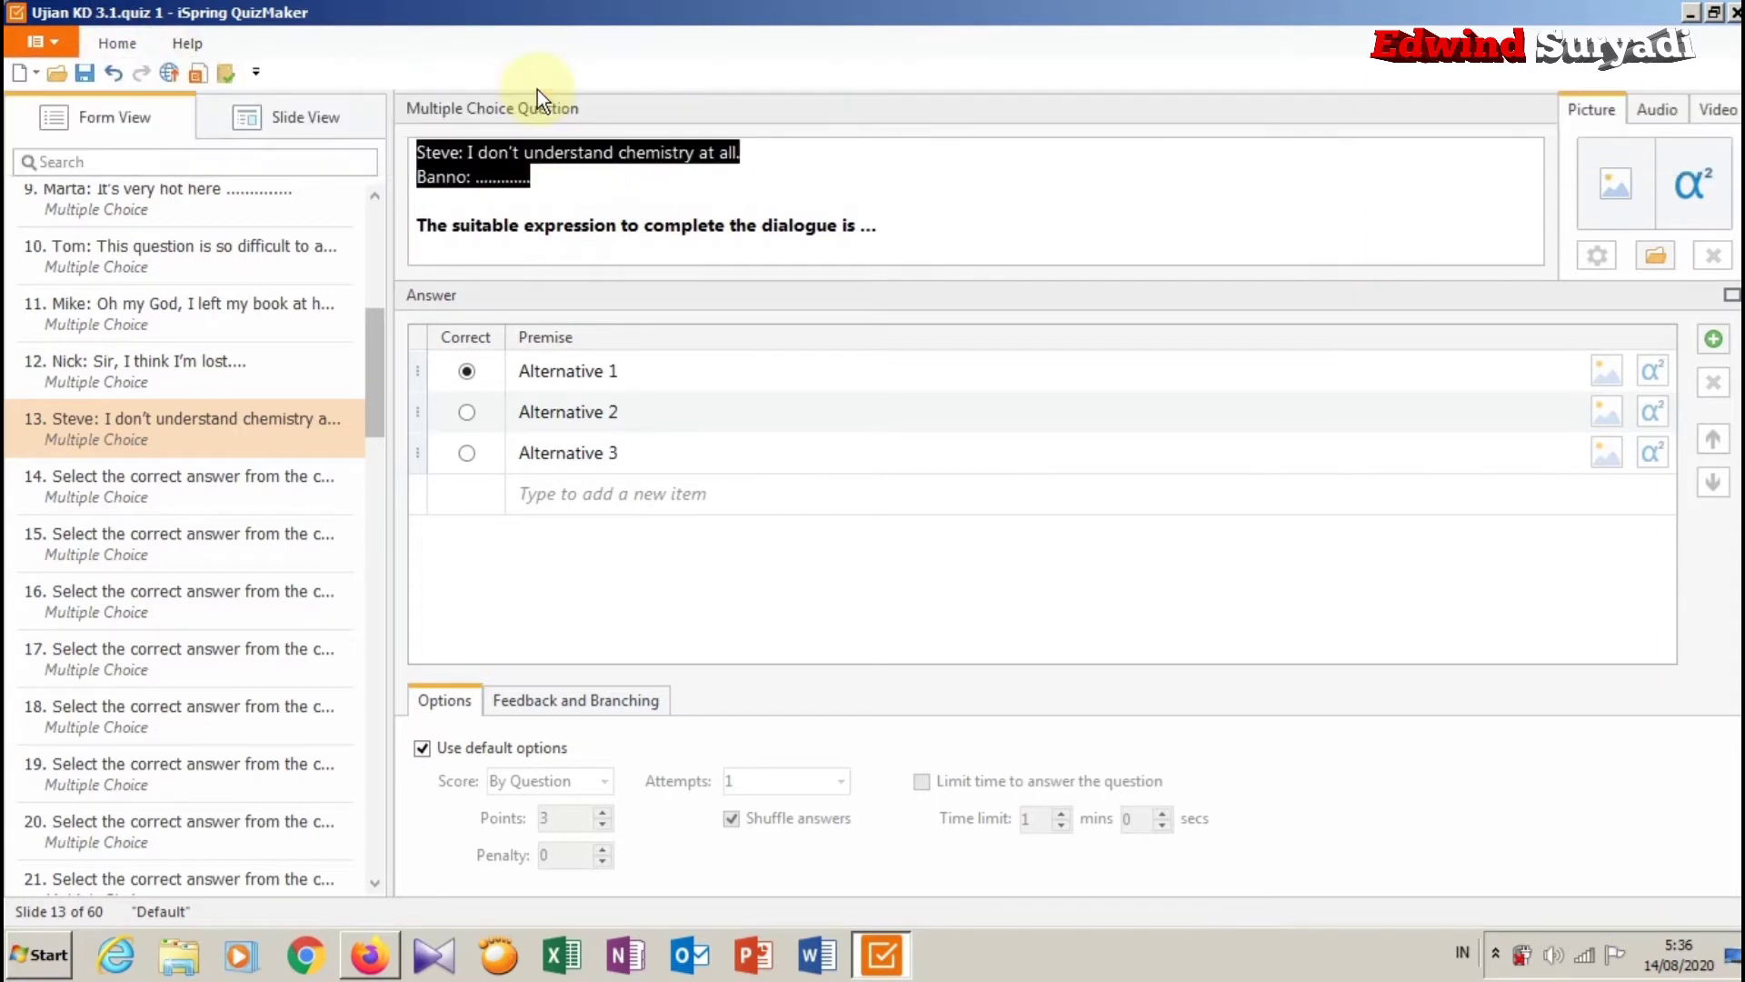
Copy option A, "How about having dinner with me?", from the Firefox page and paste it over Alternative 1 in QuizMaker.
{"action": "left_click", "coordinate": [370, 954]}
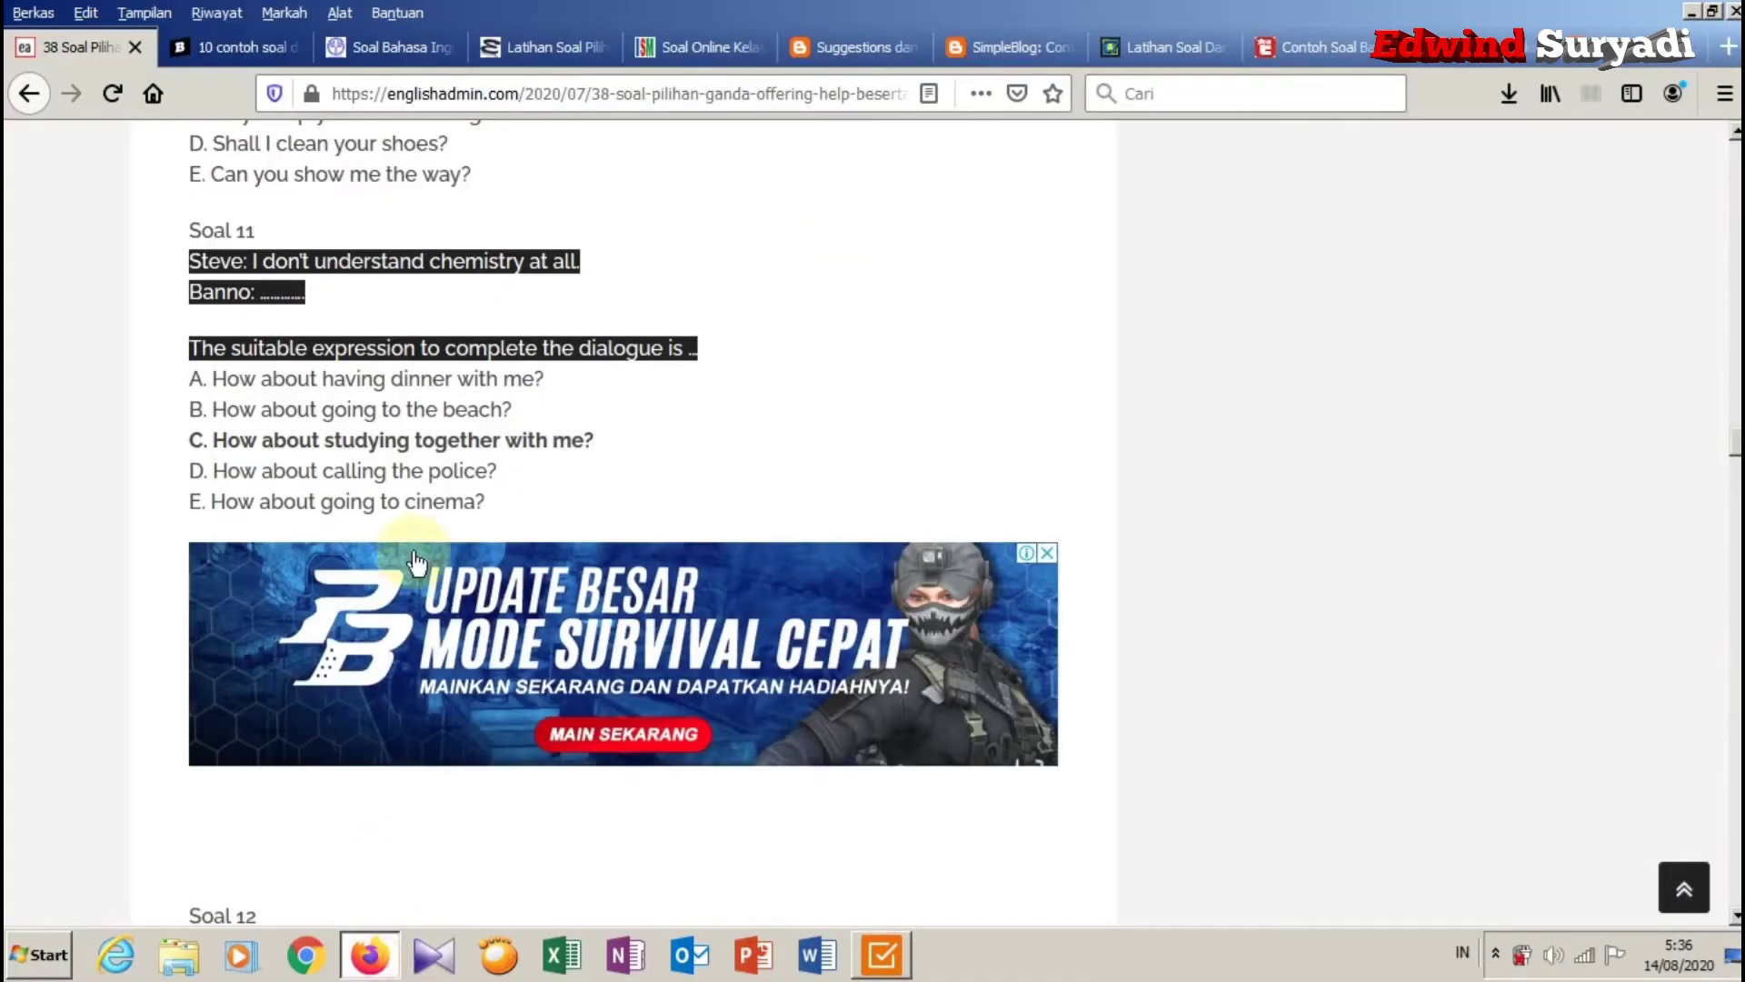
{"action": "left_click", "coordinate": [570, 380]}
{"action": "left_click_drag", "start_coordinate": [571, 380], "coordinate": [228, 380]}
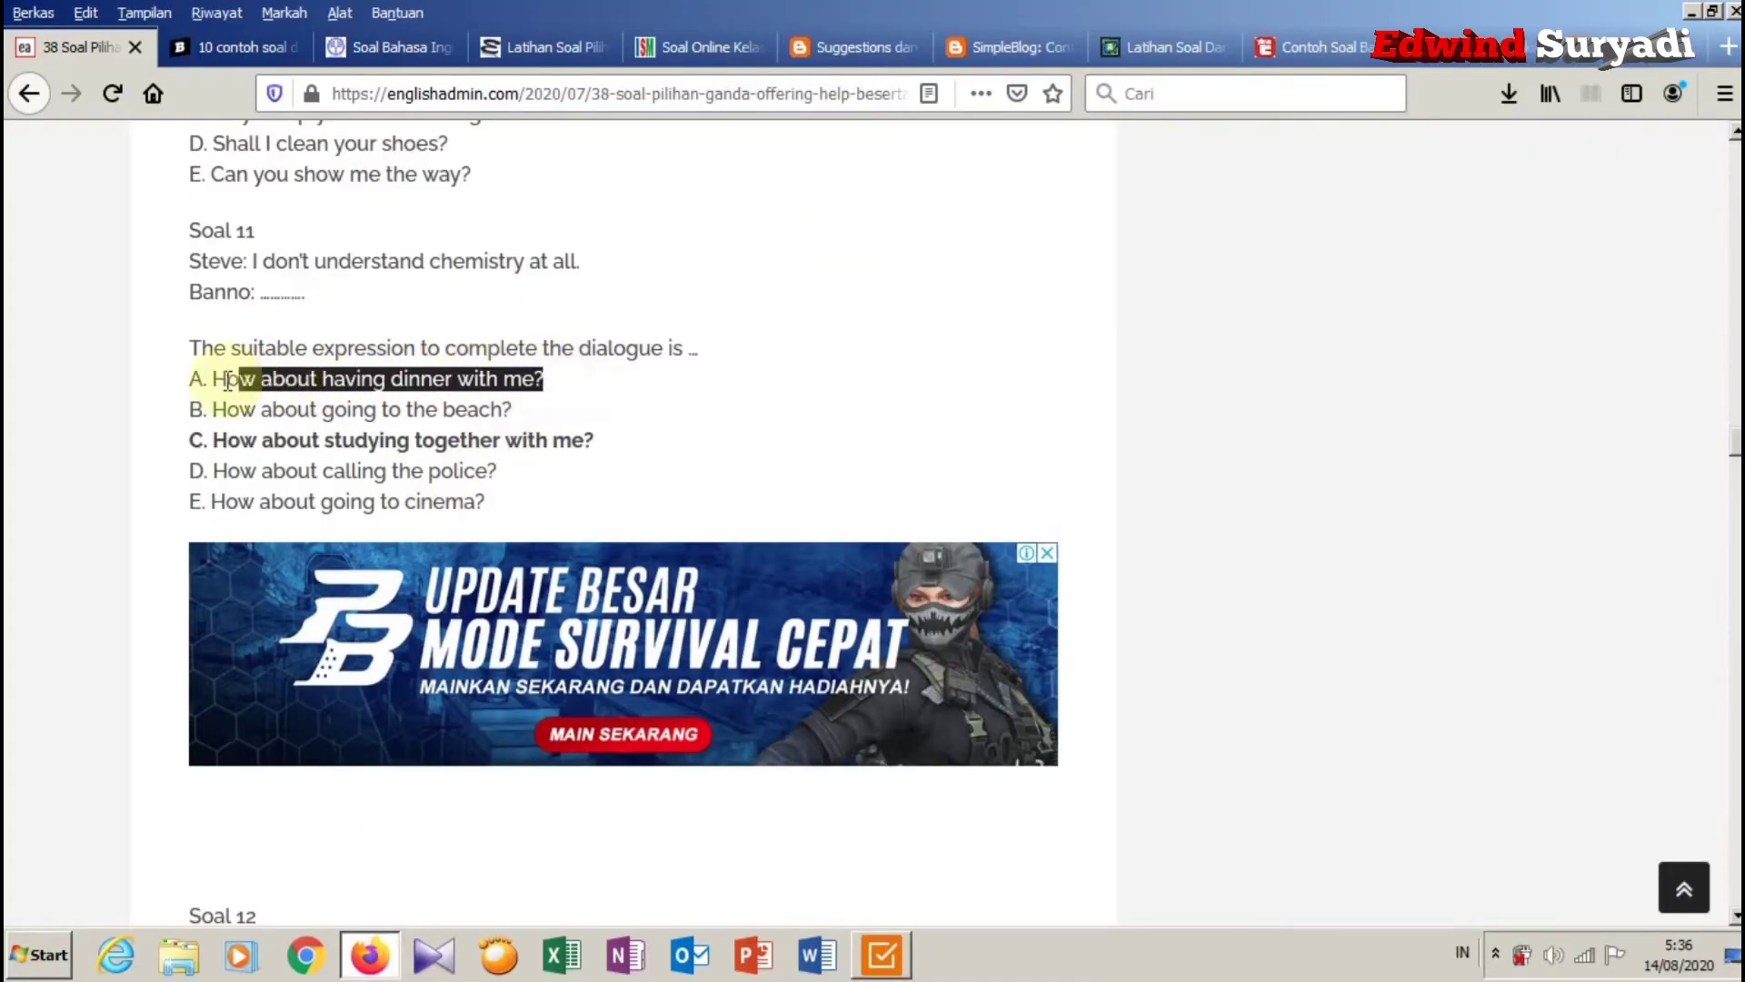
{"action": "right_click", "coordinate": [218, 380]}
{"action": "left_click", "coordinate": [254, 396]}
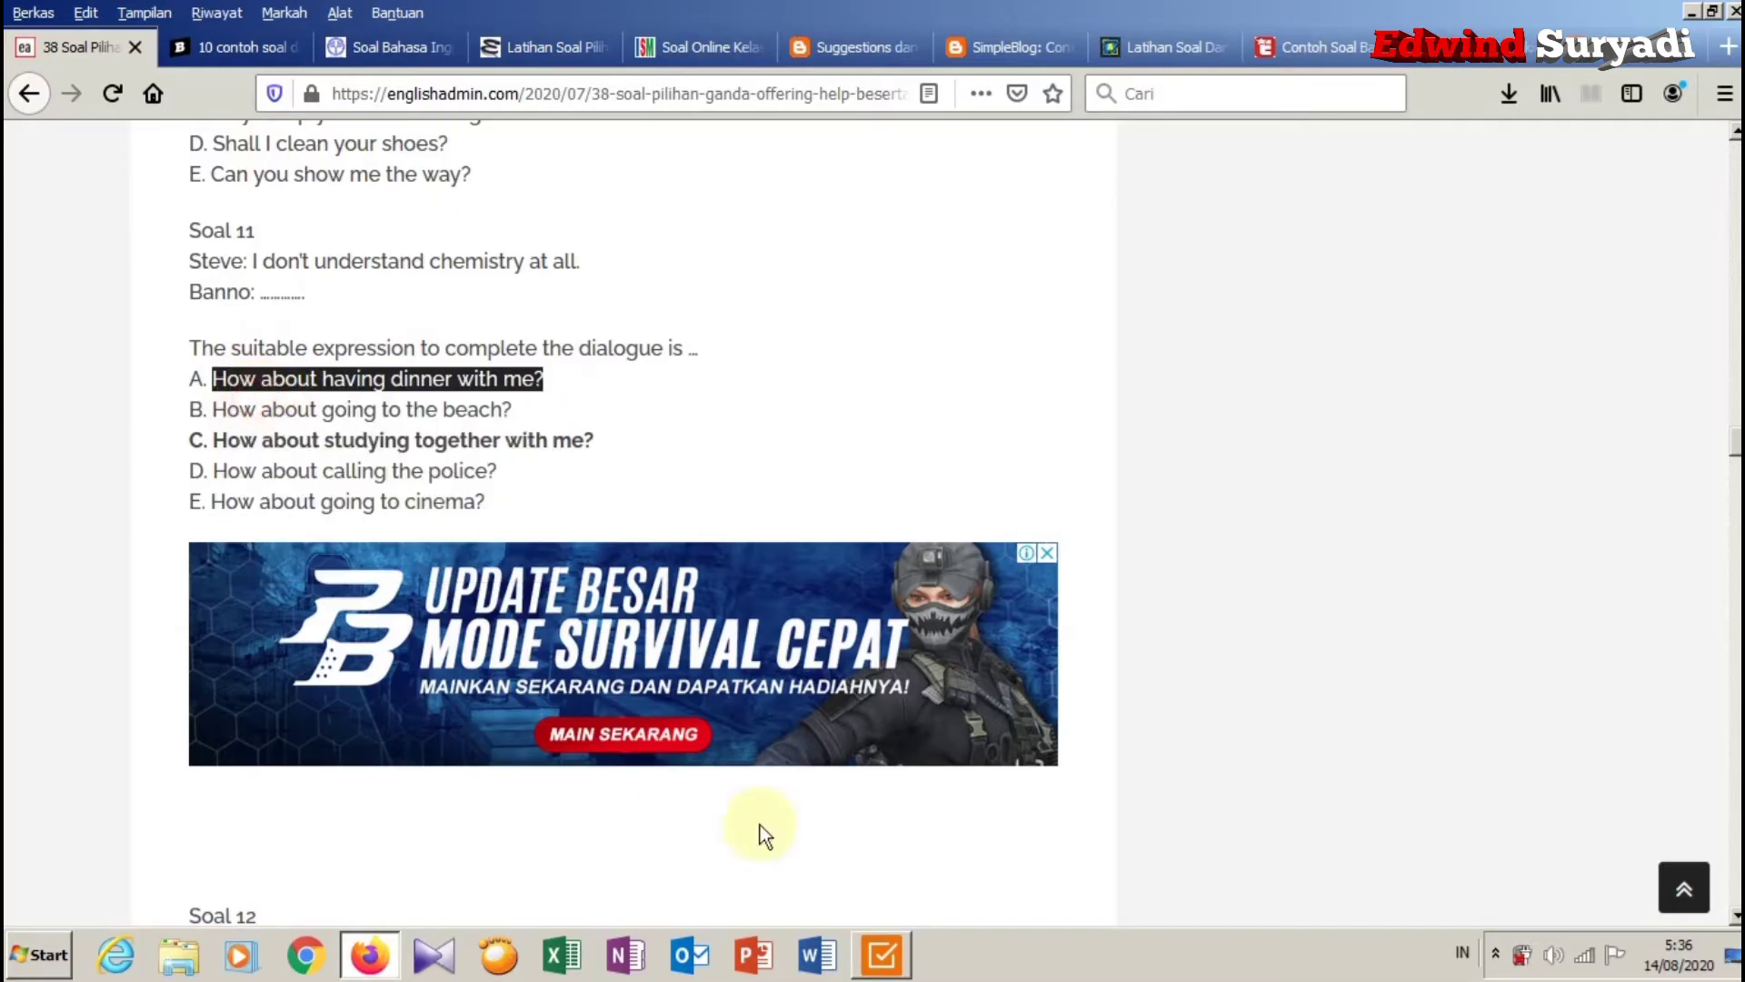
{"action": "left_click", "coordinate": [881, 955]}
{"action": "left_click", "coordinate": [670, 373]}
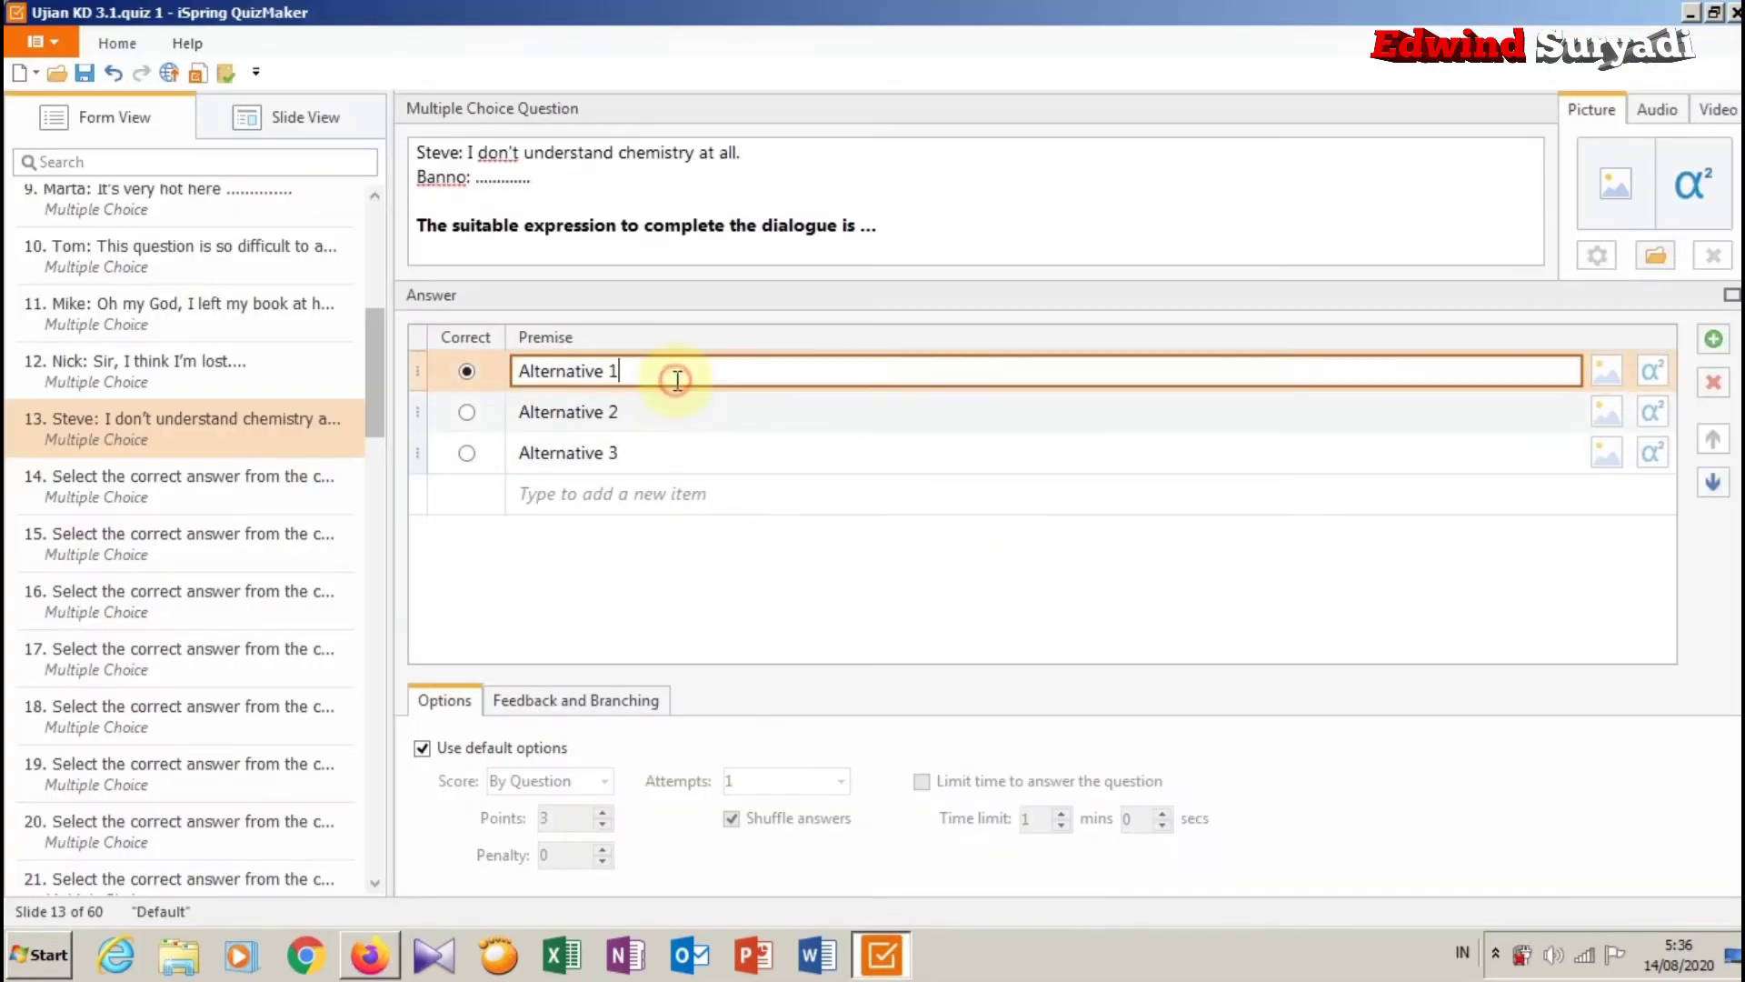
{"action": "key", "text": "ctrl+a"}
{"action": "right_click", "coordinate": [542, 363]}
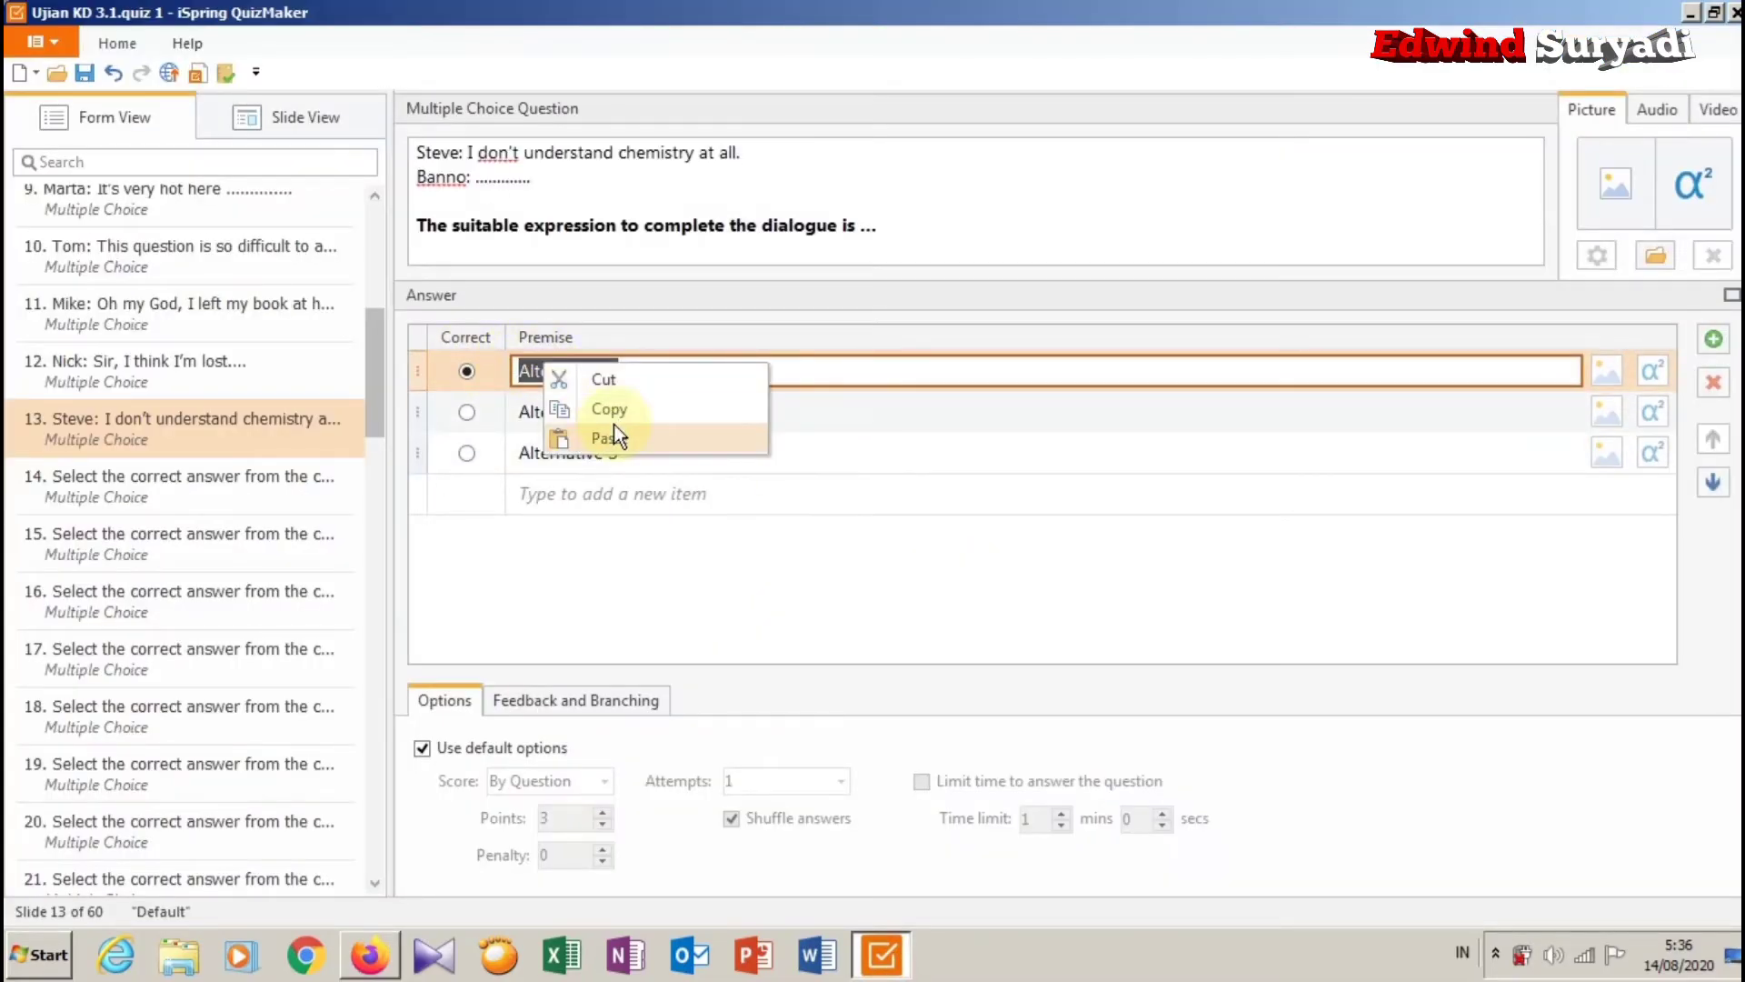
{"action": "left_click", "coordinate": [613, 429]}
Copy option B, "How about going to the beach?", from the Firefox page and paste it over Alternative 2 in QuizMaker.
{"action": "left_click", "coordinate": [370, 955]}
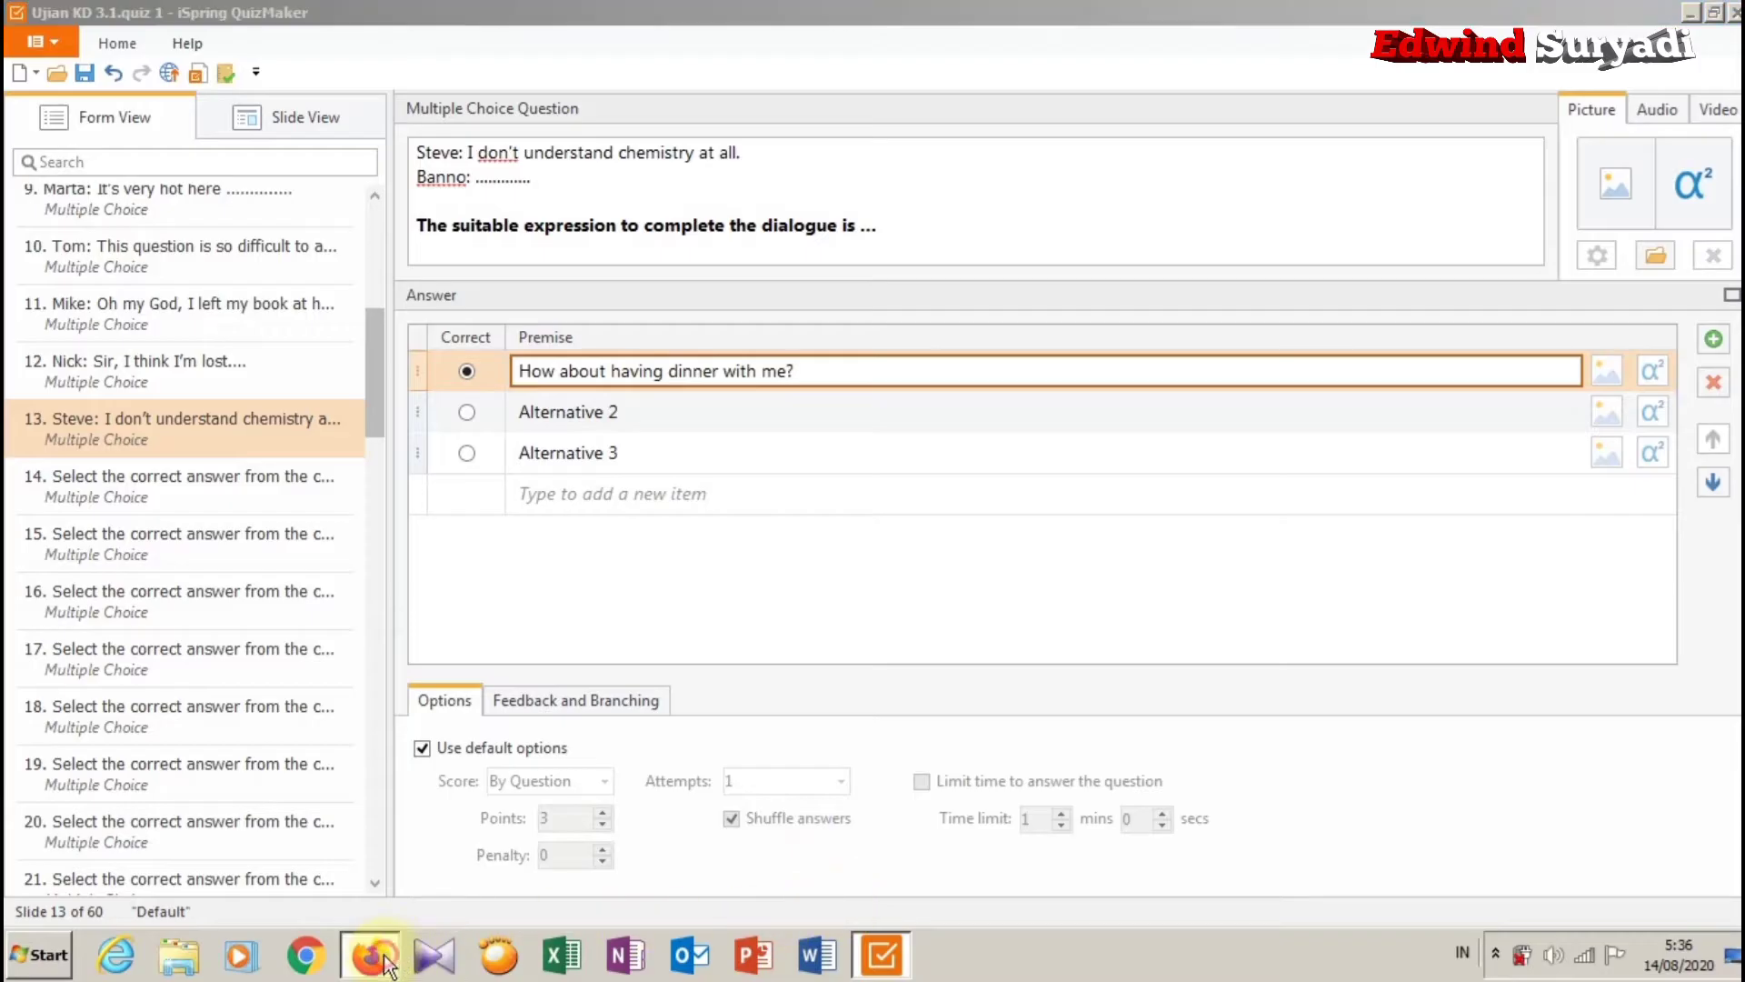
{"action": "left_click_drag", "start_coordinate": [512, 410], "coordinate": [246, 414]}
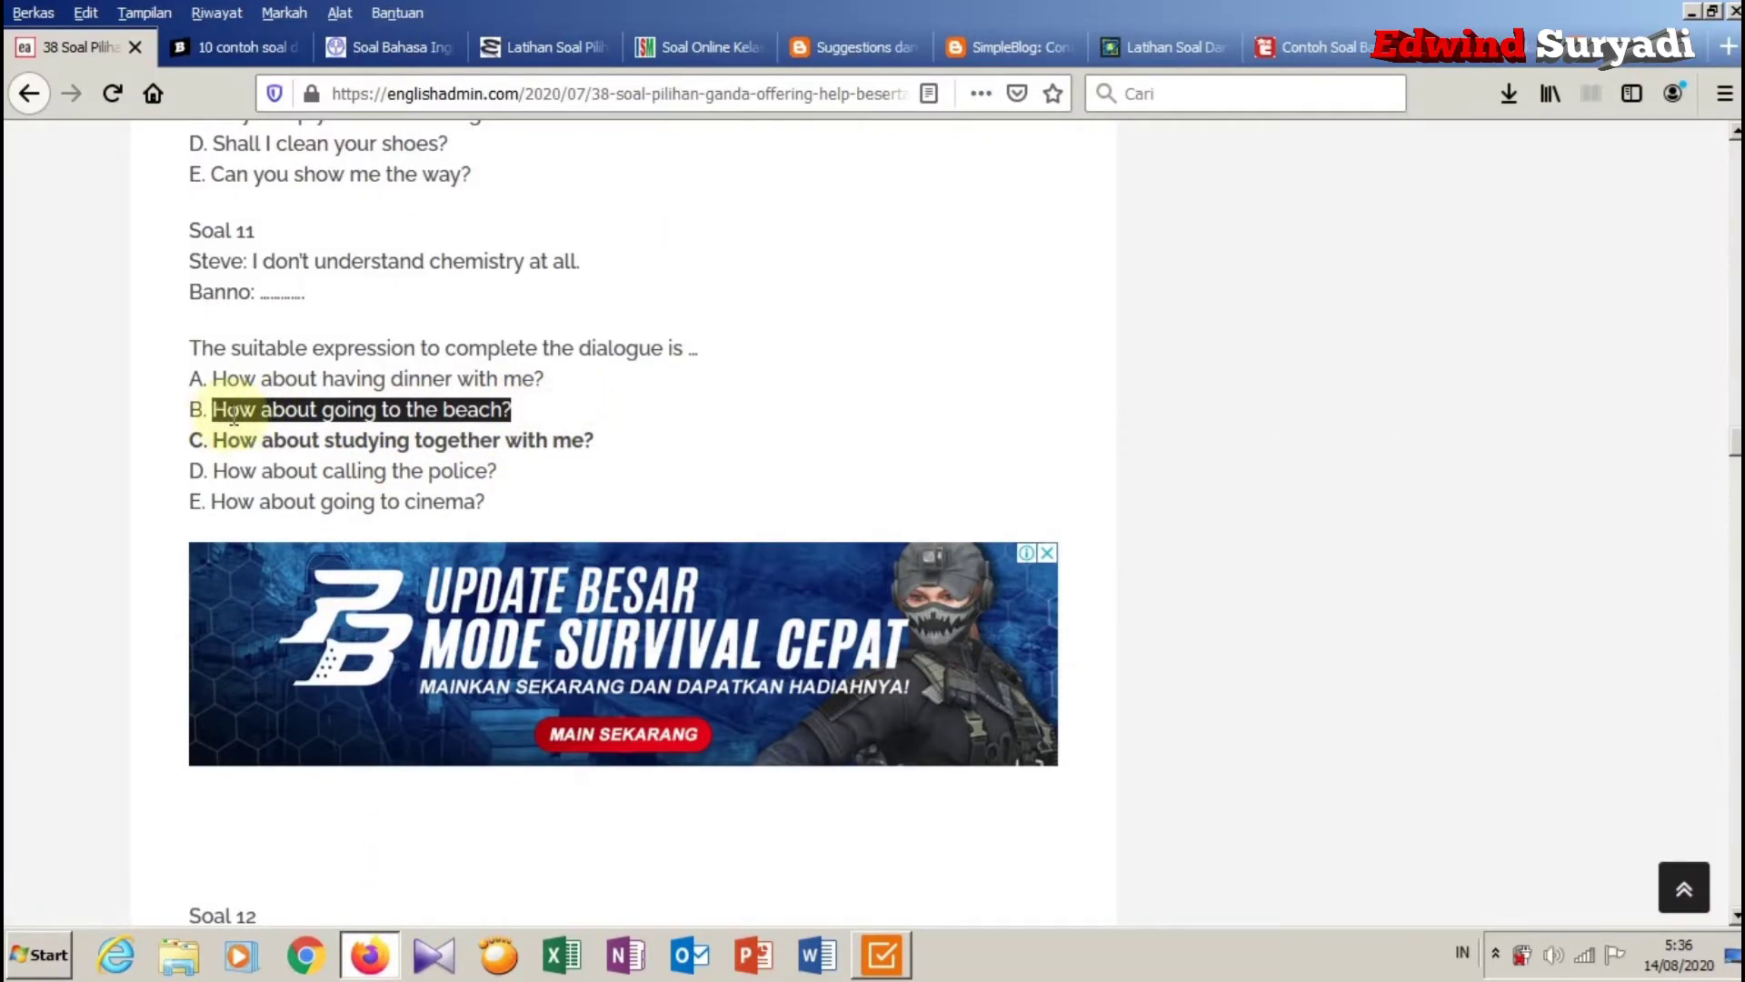
{"action": "right_click", "coordinate": [234, 413]}
{"action": "left_click", "coordinate": [290, 432]}
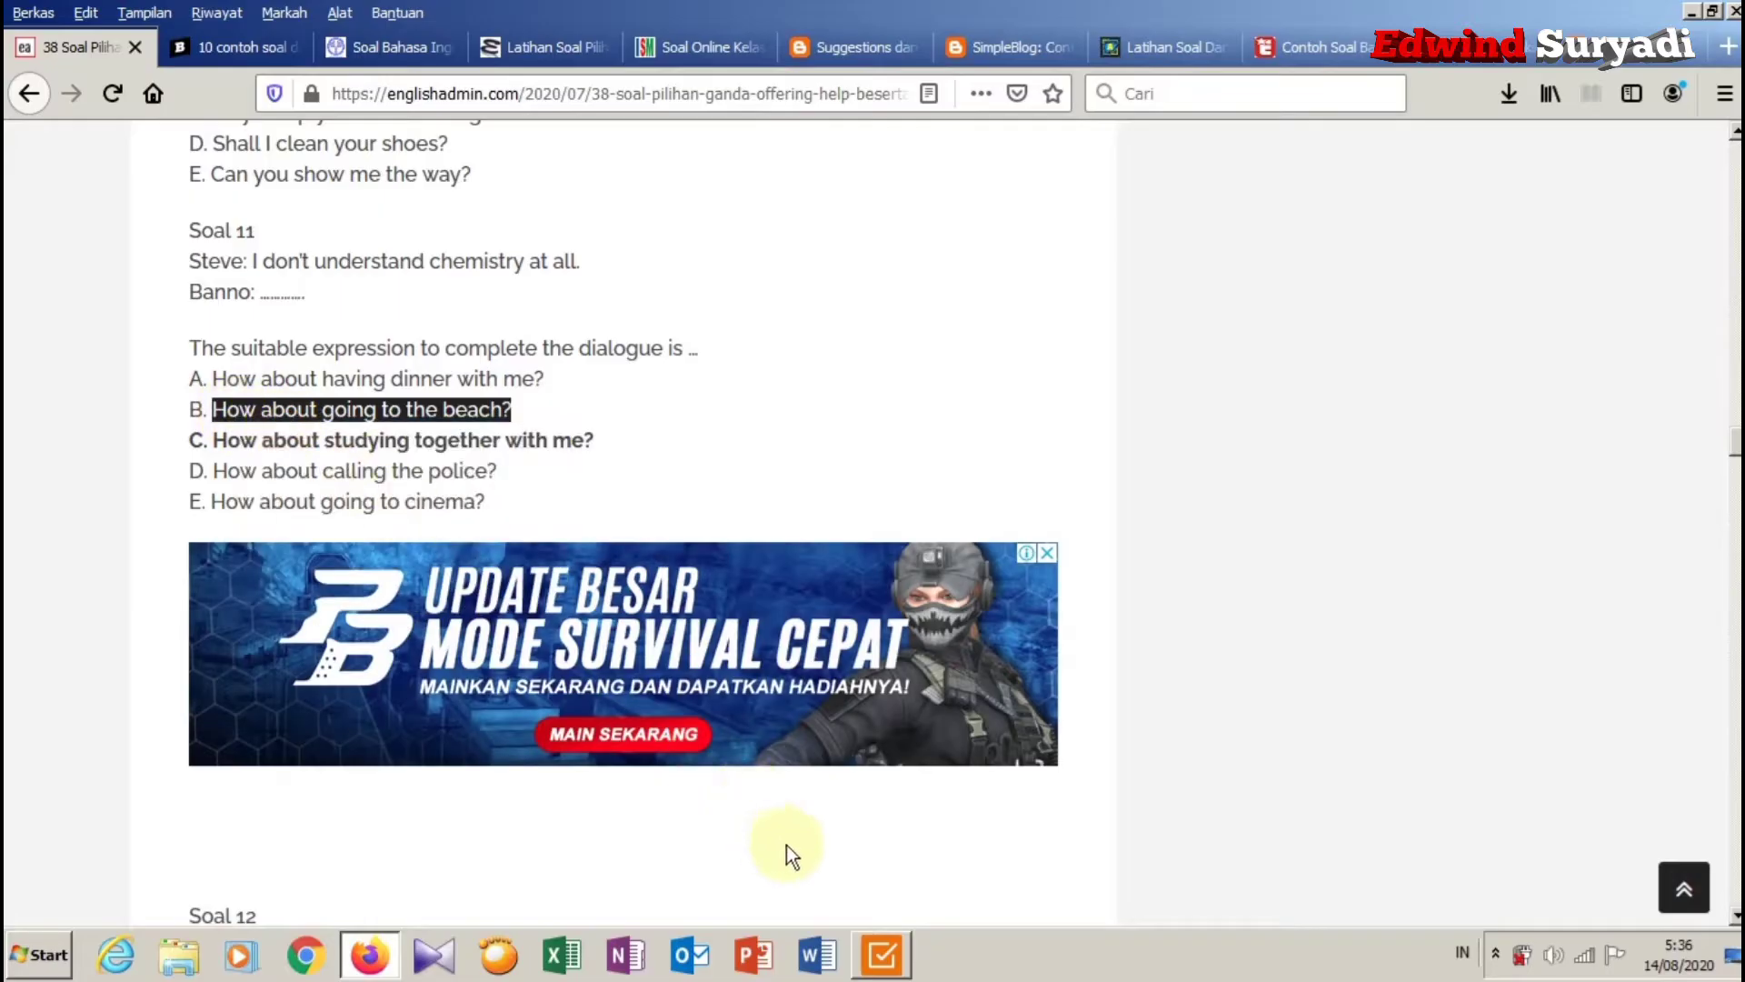
{"action": "left_click", "coordinate": [881, 955]}
{"action": "left_click", "coordinate": [723, 417]}
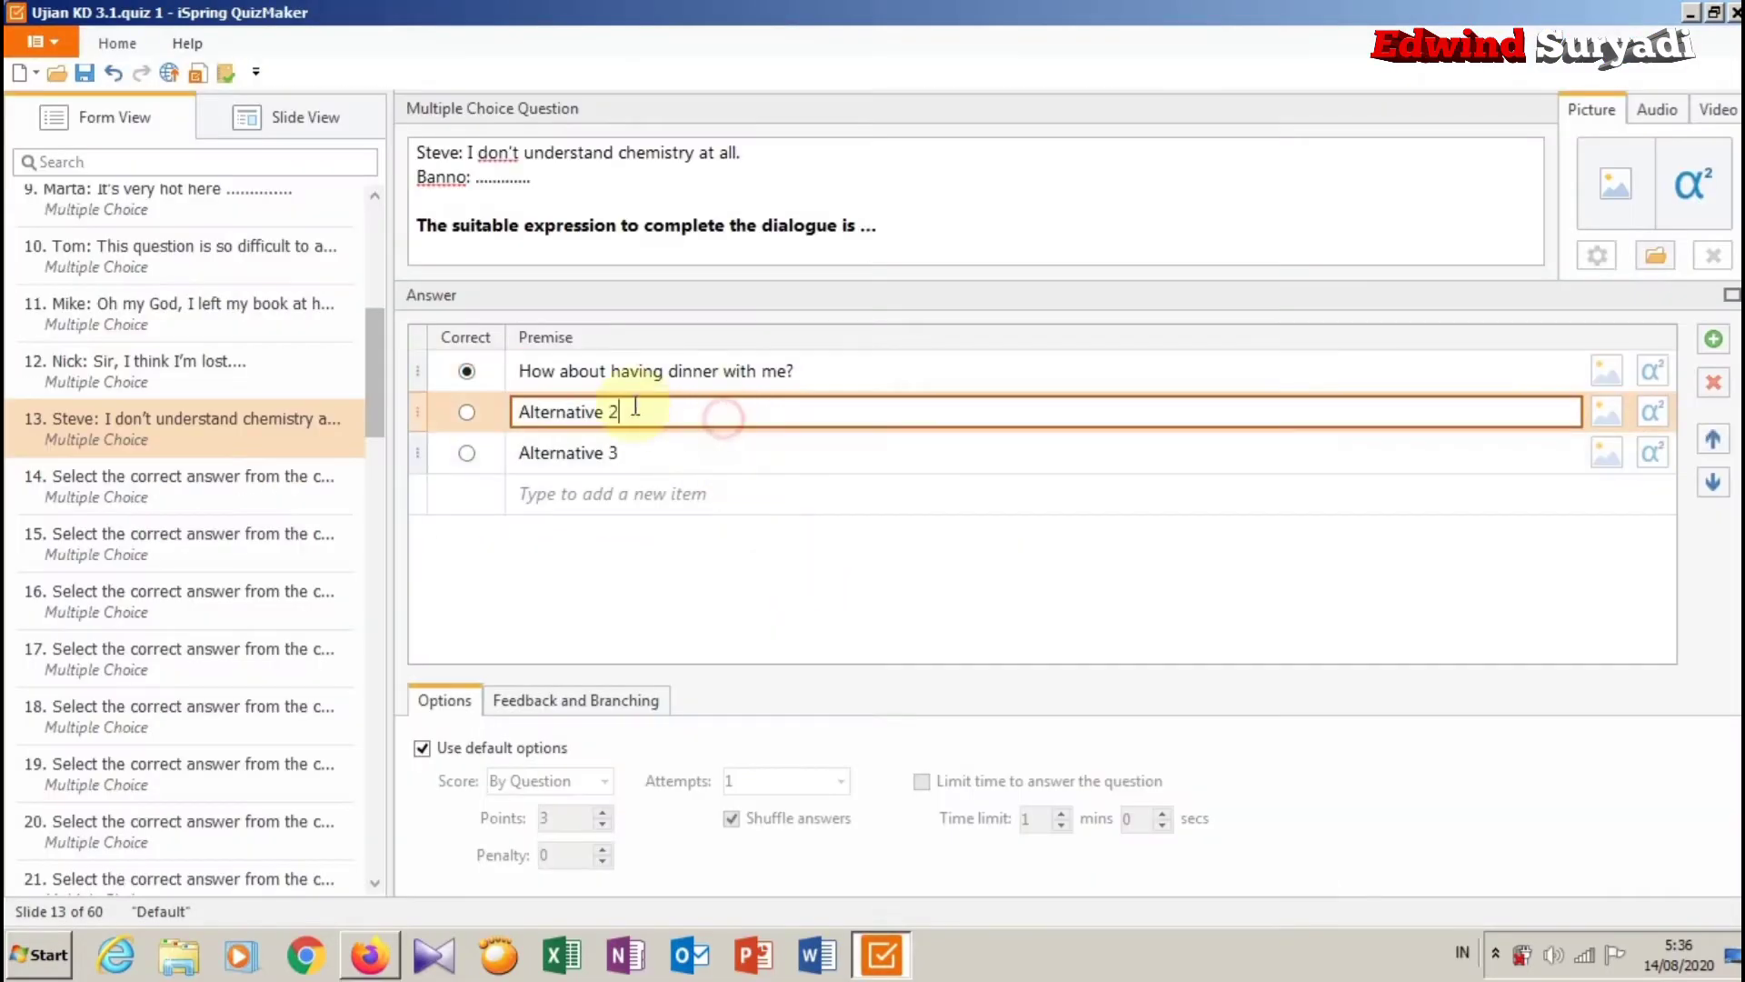
{"action": "left_click_drag", "start_coordinate": [636, 409], "coordinate": [536, 388]}
{"action": "right_click", "coordinate": [565, 412]}
{"action": "left_click", "coordinate": [638, 485]}
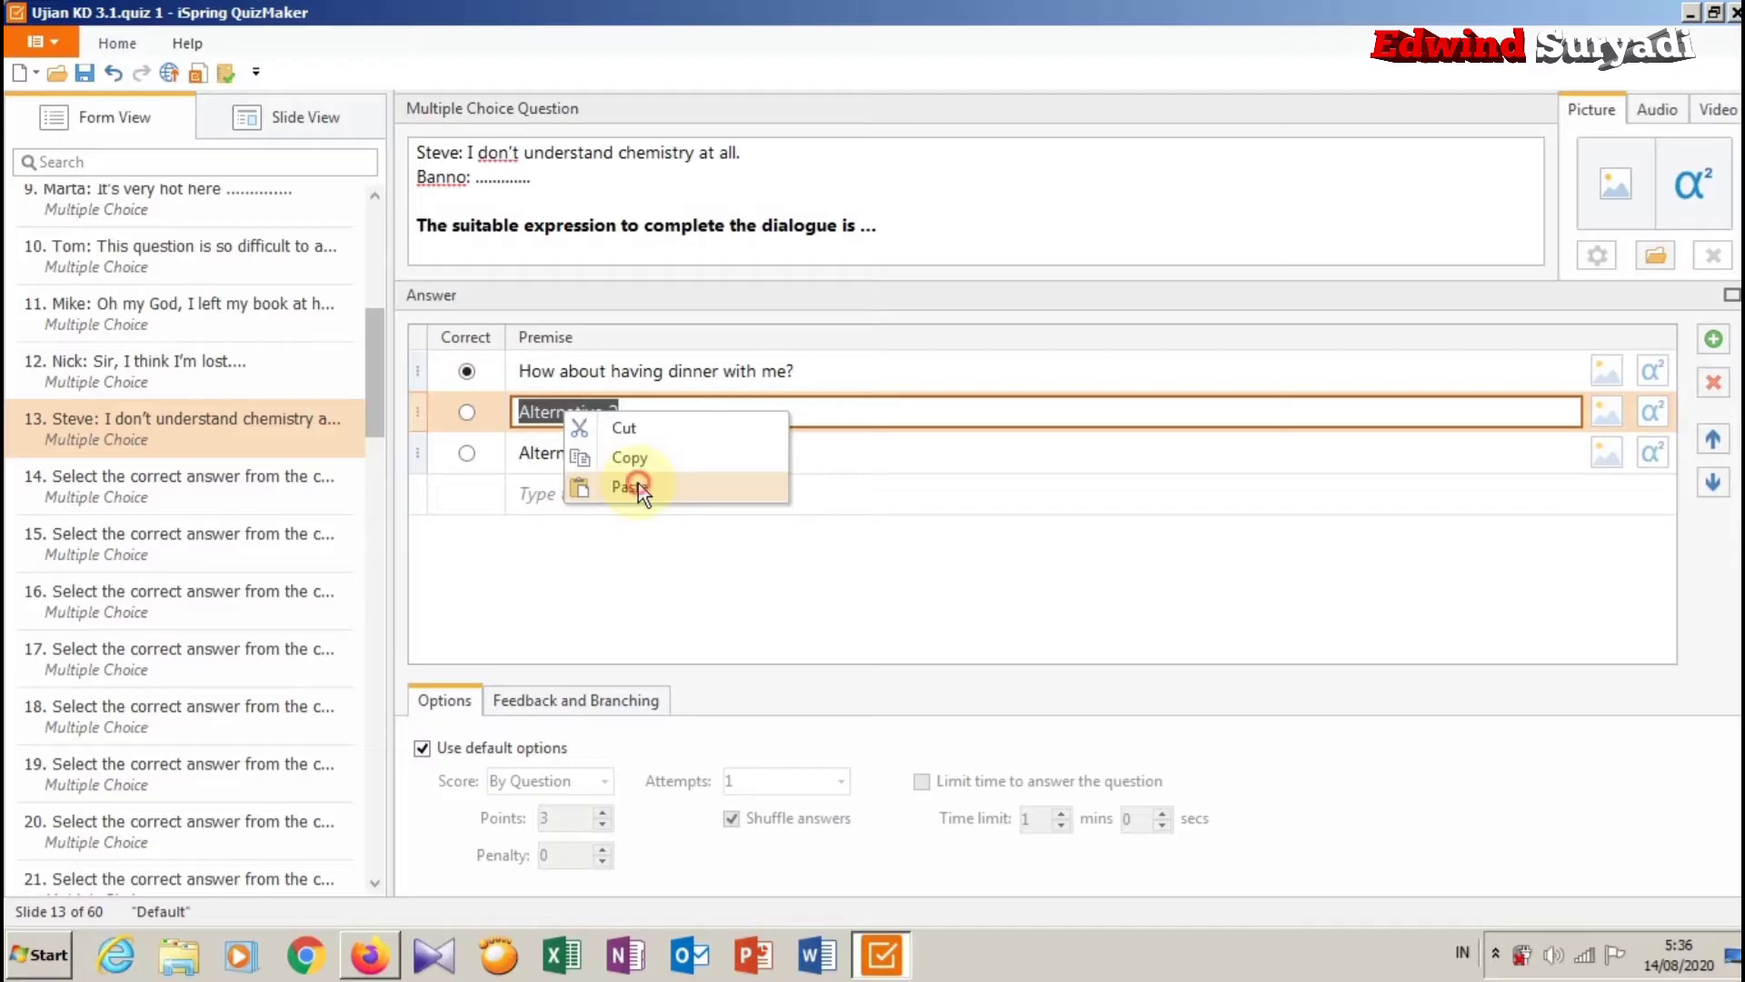
Replace Alternative 3 in QuizMaker with option C from the Firefox page, "How about studying together with me?", and mark it as correct.
{"action": "left_click", "coordinate": [357, 962]}
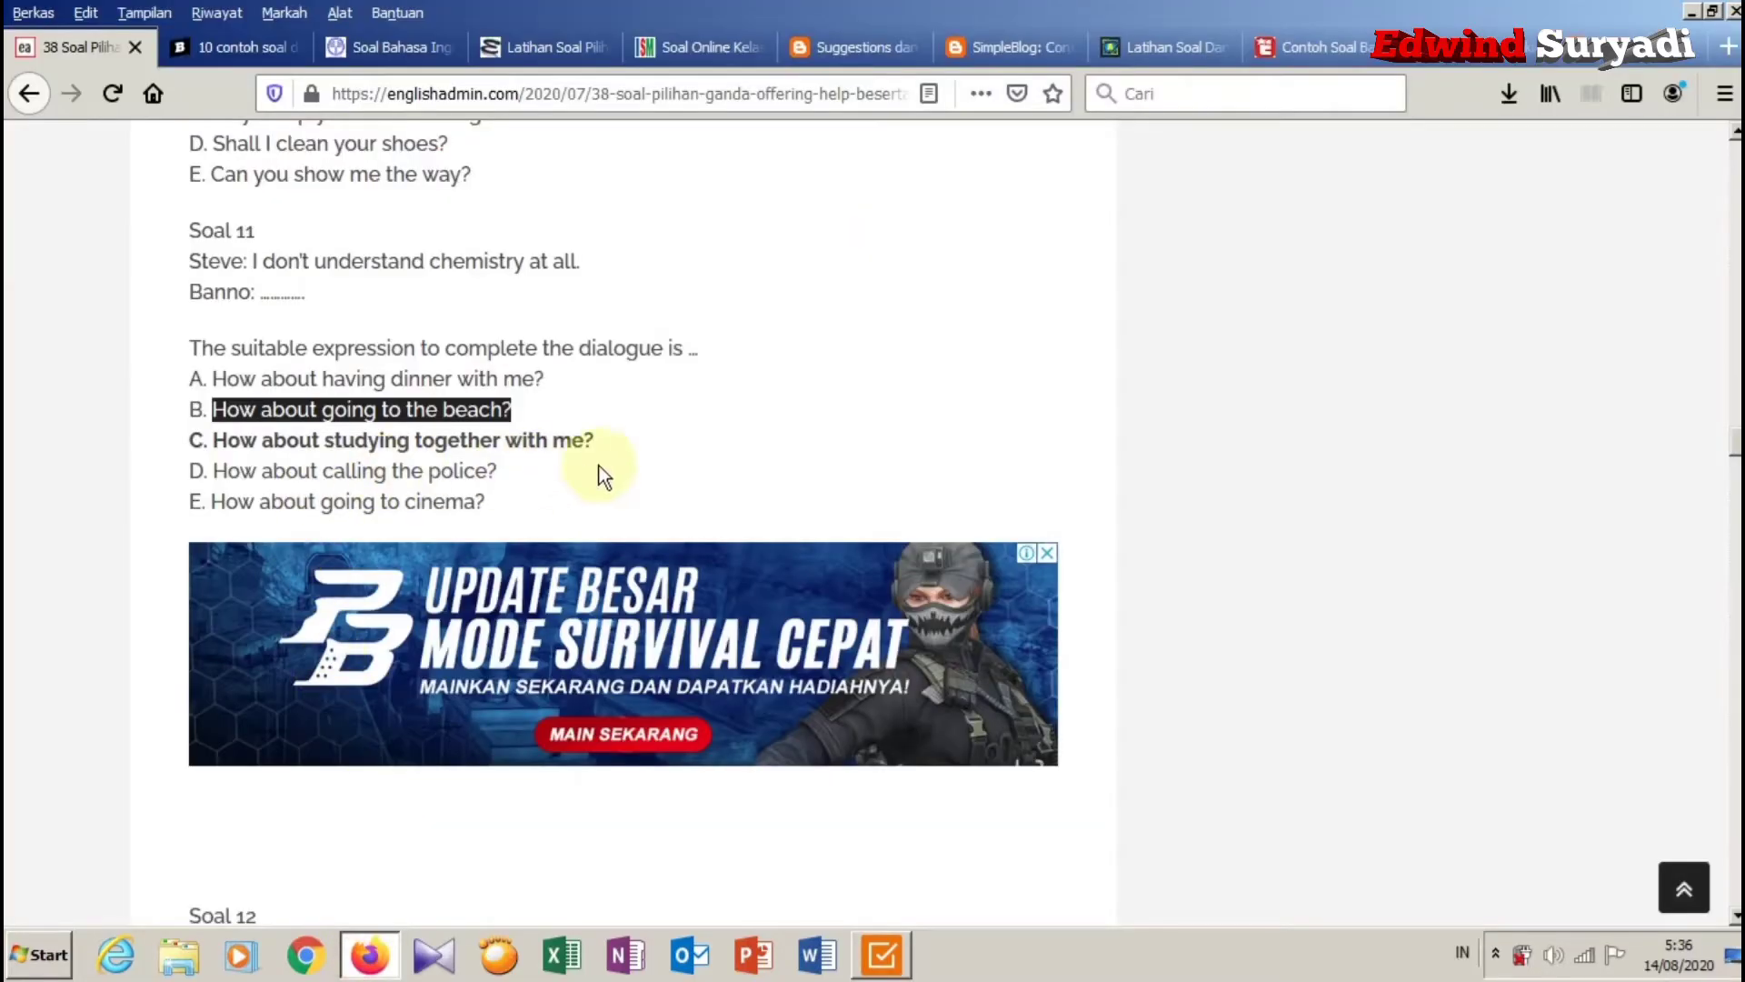
{"action": "left_click_drag", "start_coordinate": [614, 447], "coordinate": [306, 443]}
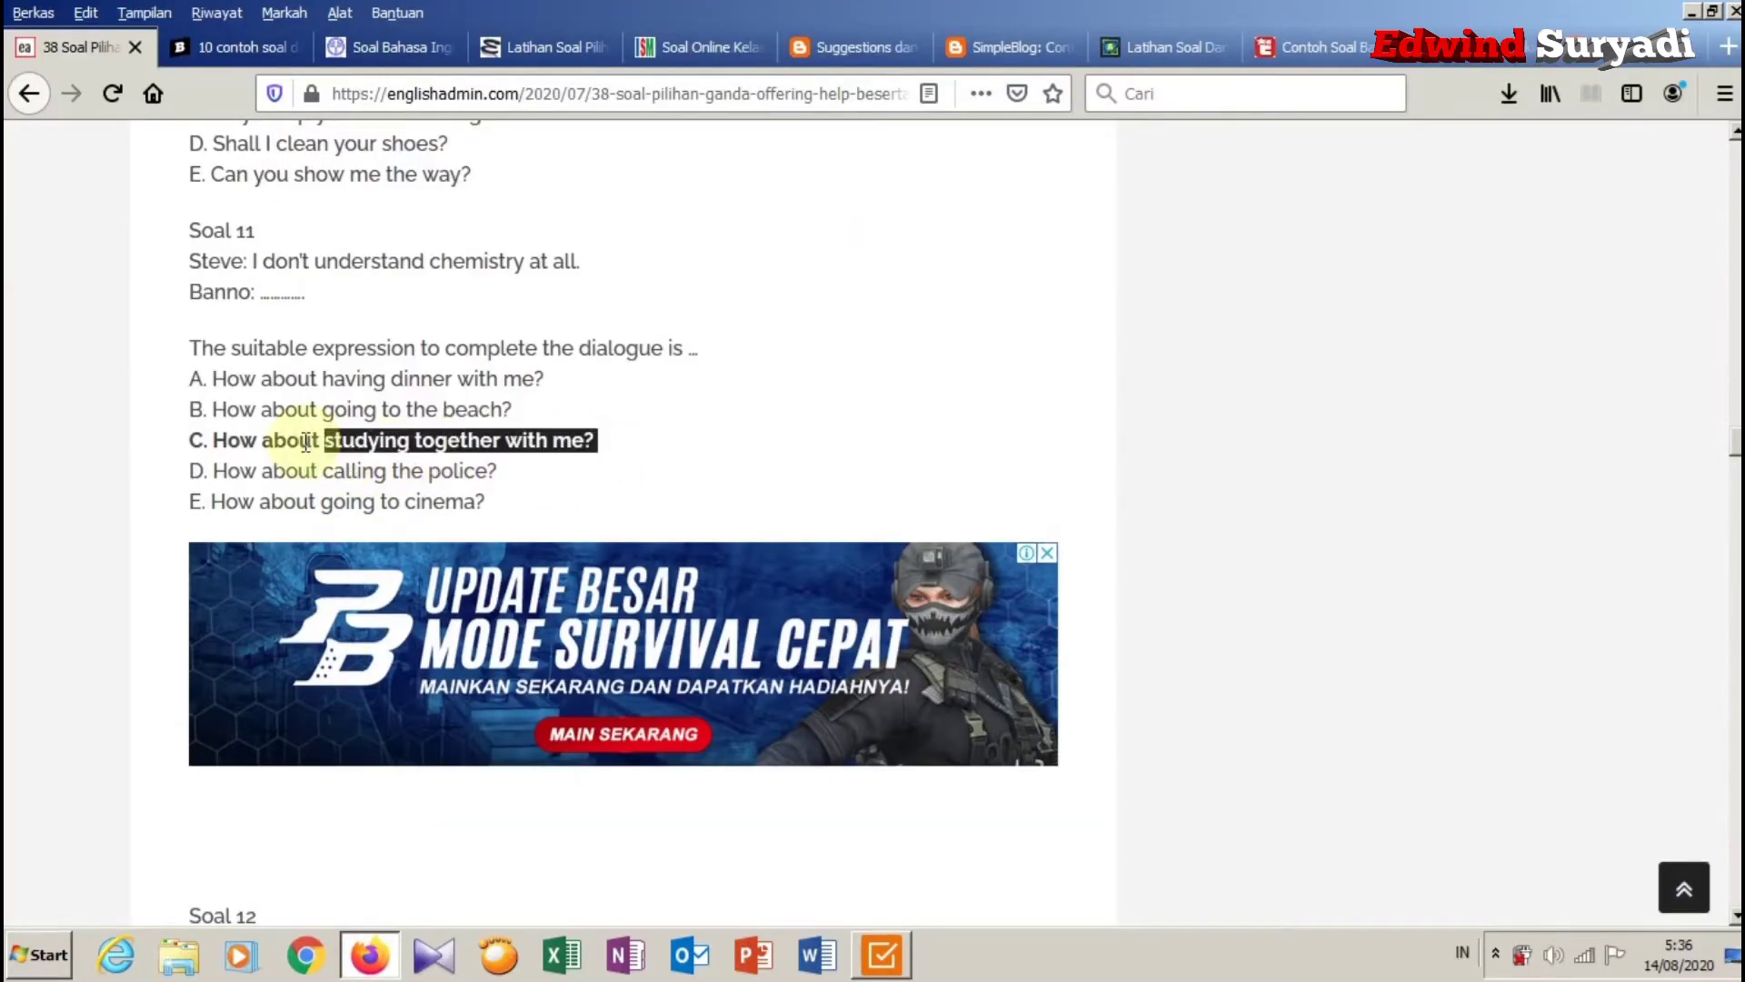
{"action": "right_click", "coordinate": [236, 440]}
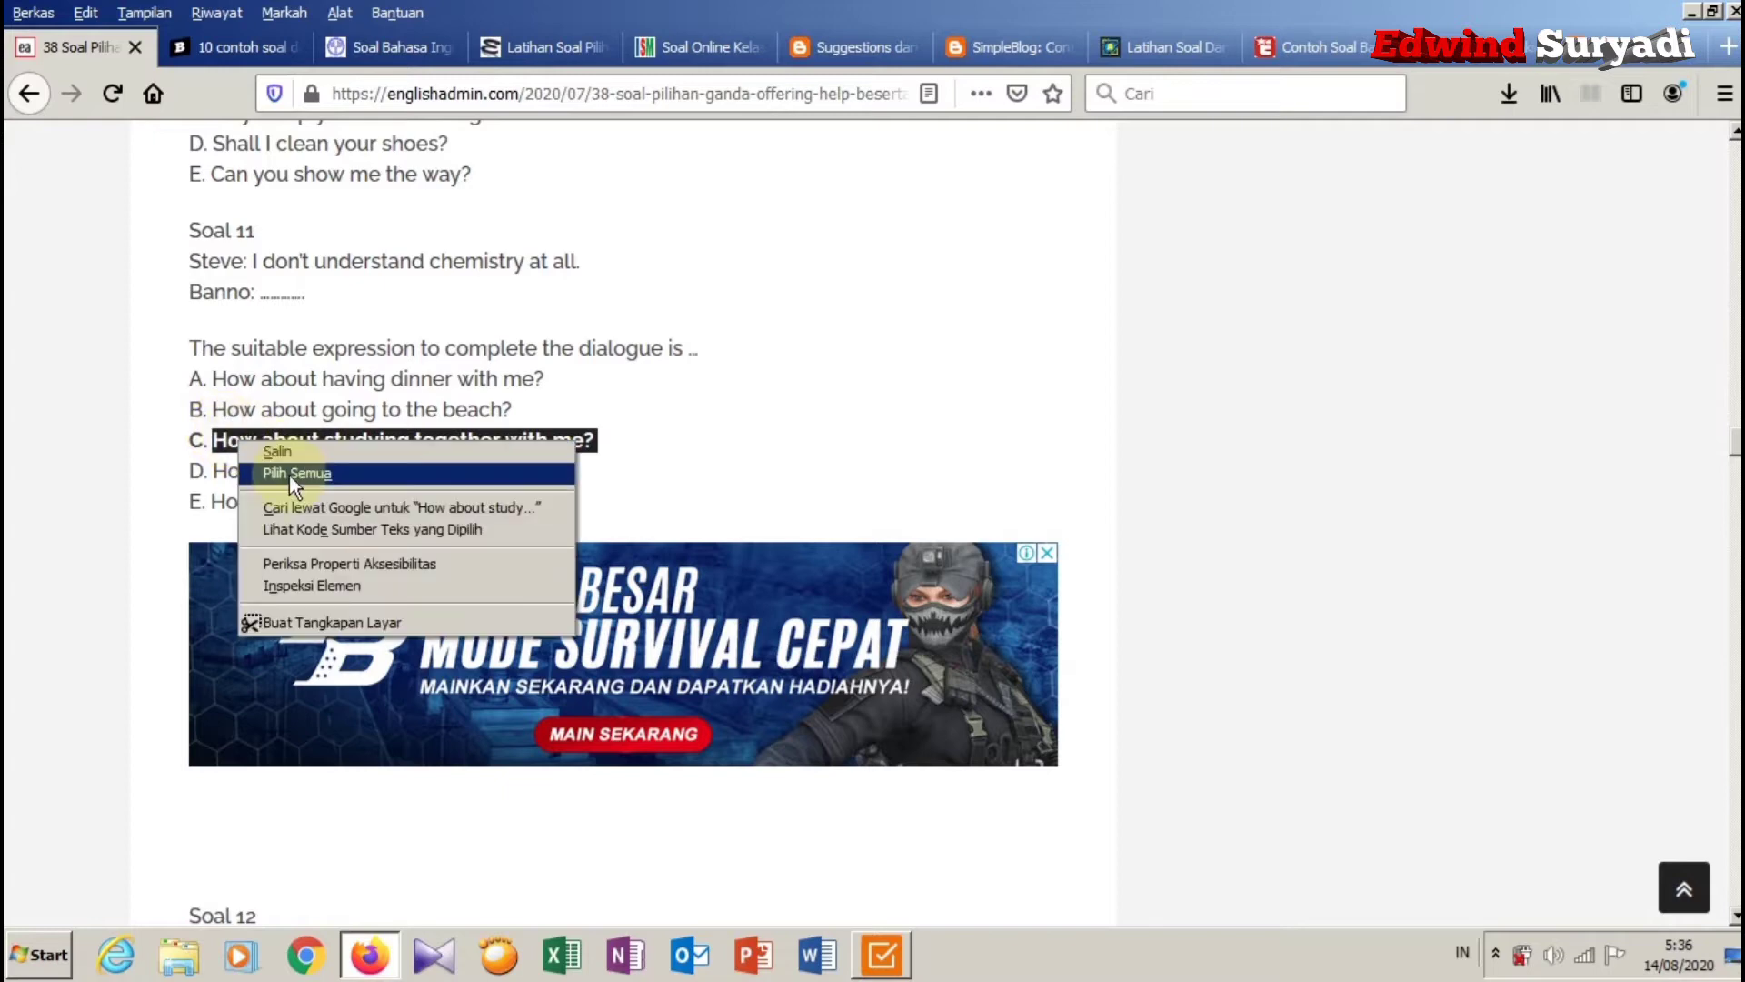
{"action": "left_click", "coordinate": [278, 452]}
{"action": "left_click", "coordinate": [880, 954]}
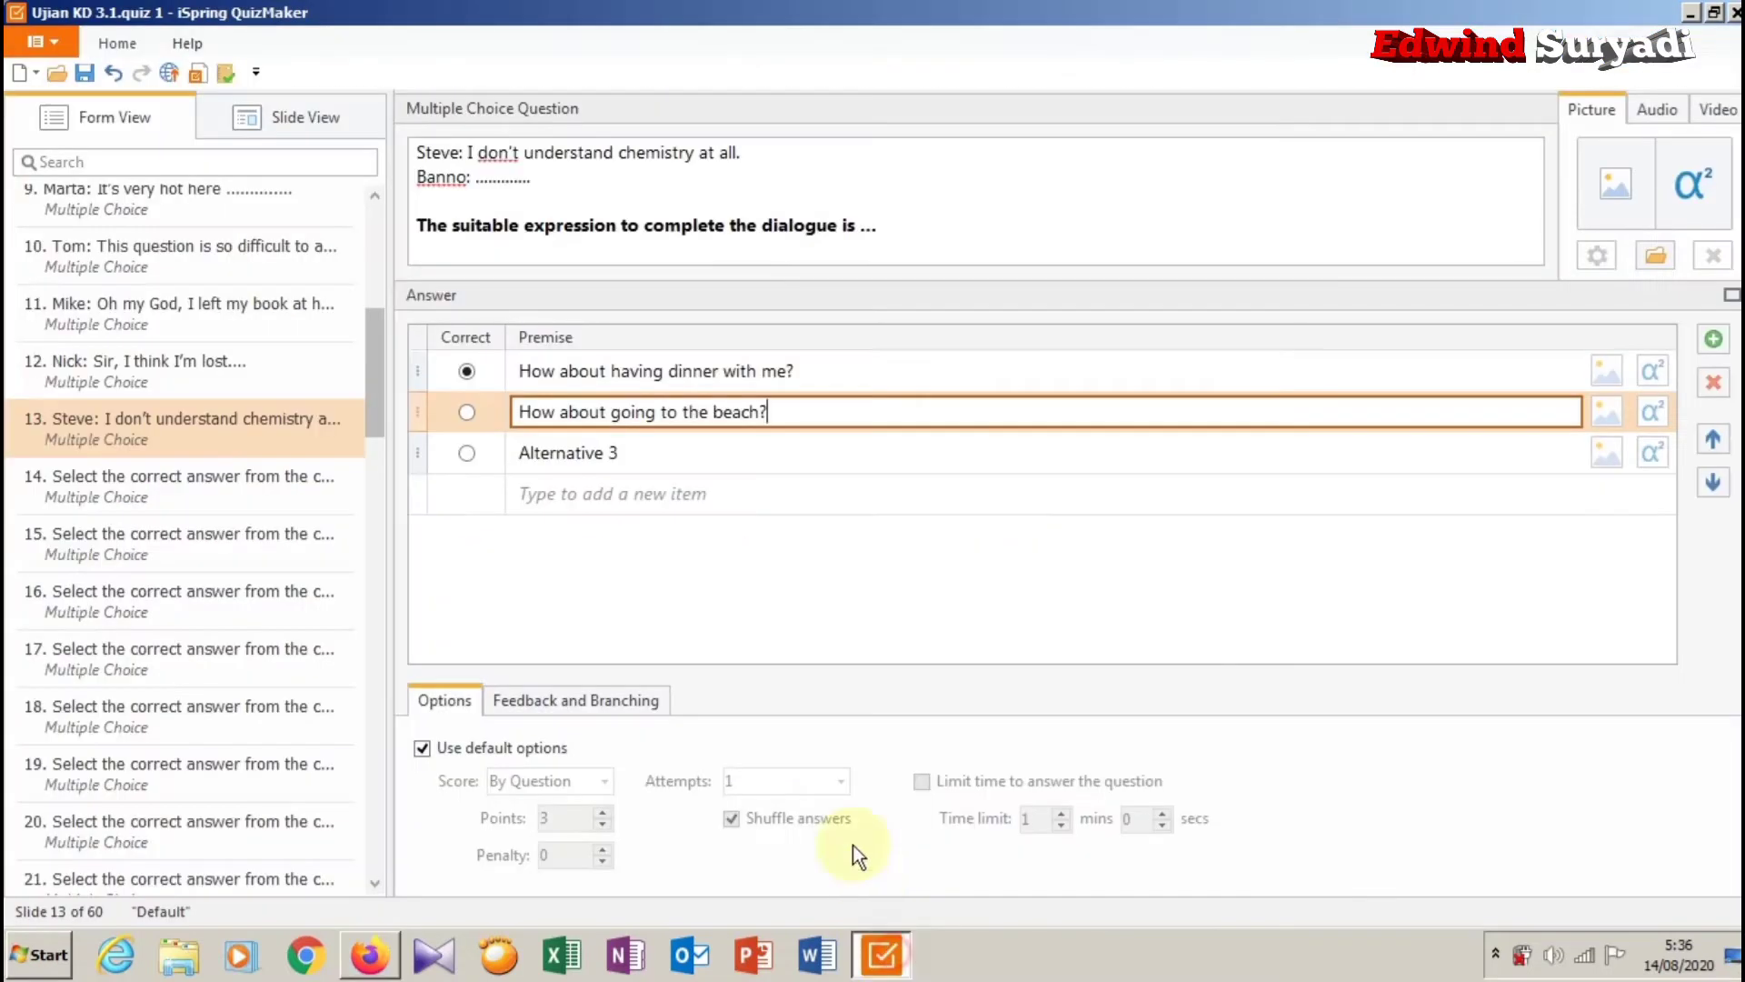
{"action": "left_click", "coordinate": [692, 462]}
{"action": "left_click_drag", "start_coordinate": [670, 452], "coordinate": [483, 460]}
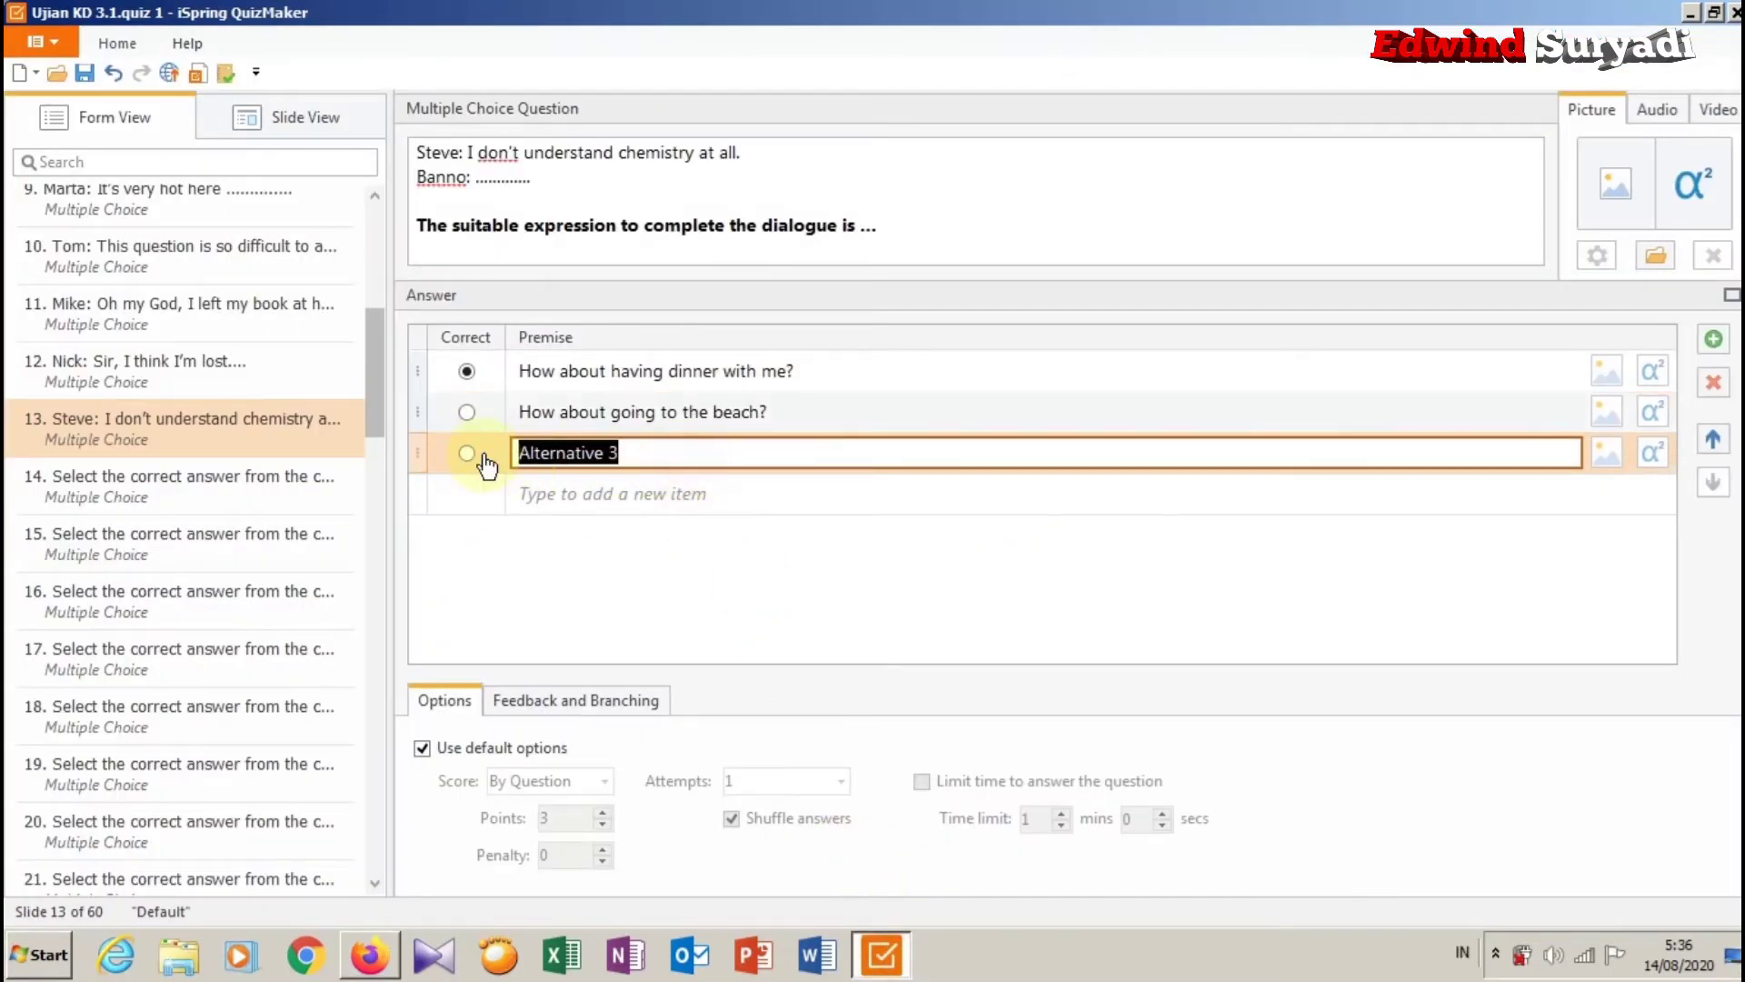
{"action": "right_click", "coordinate": [562, 467]}
{"action": "left_click", "coordinate": [623, 543]}
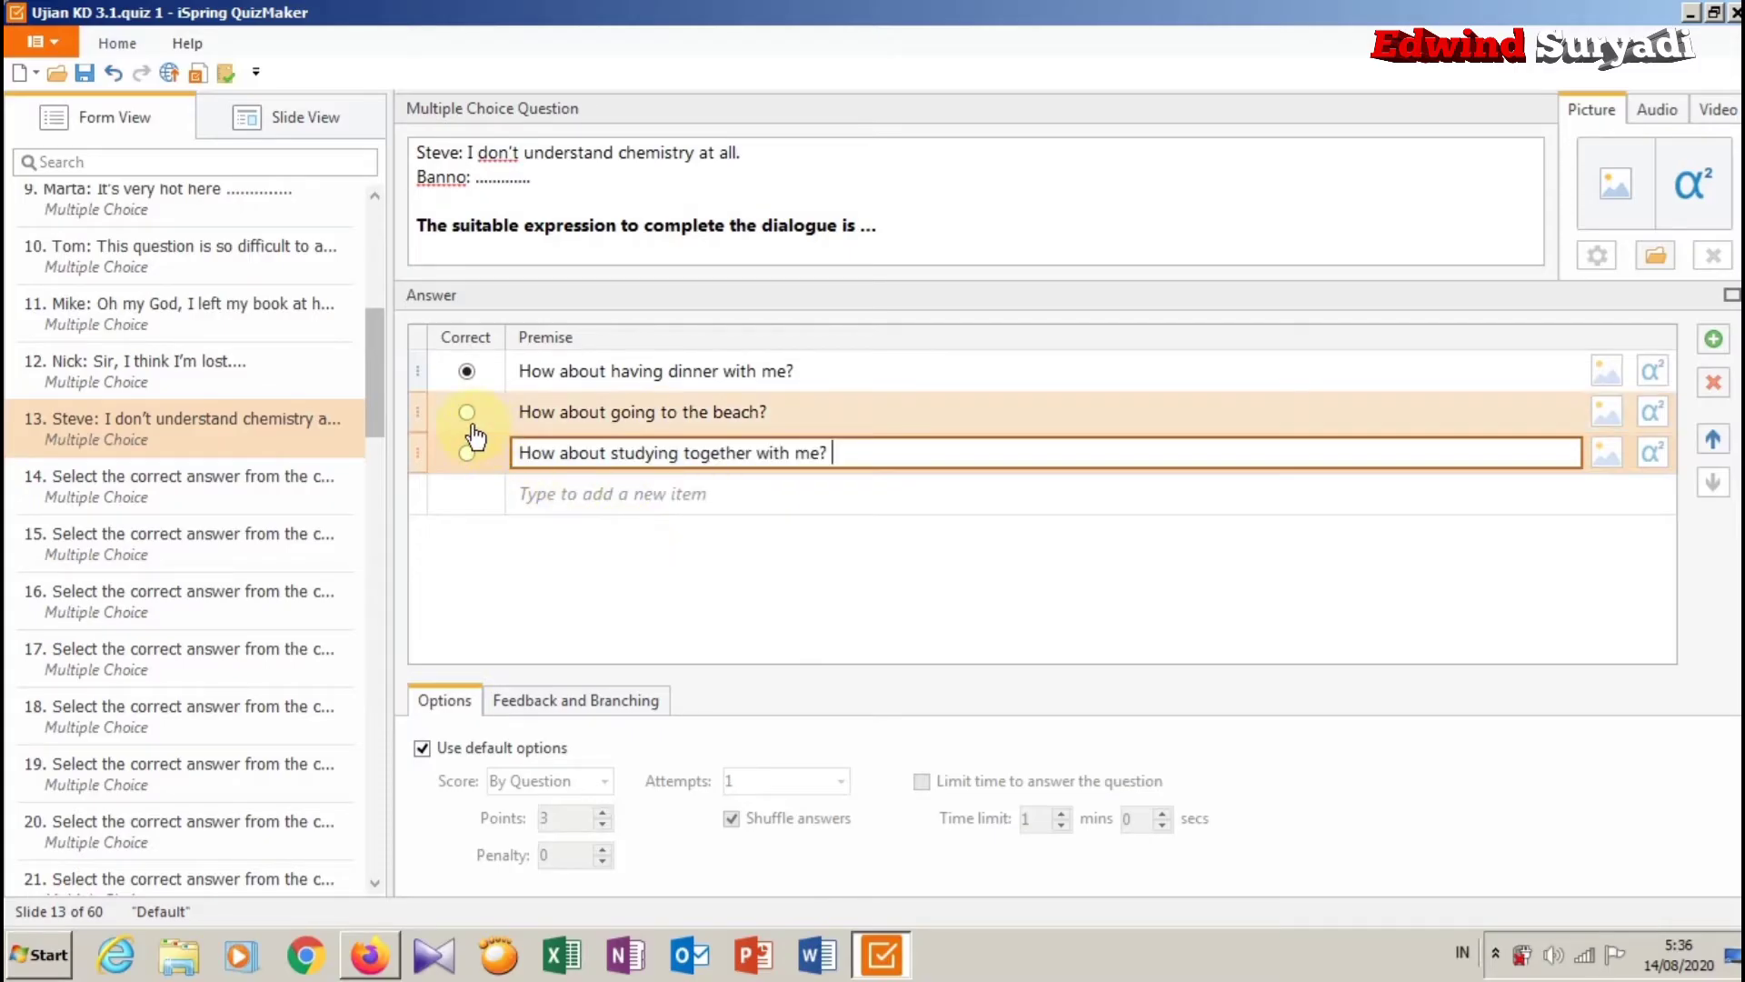
{"action": "left_click", "coordinate": [373, 959]}
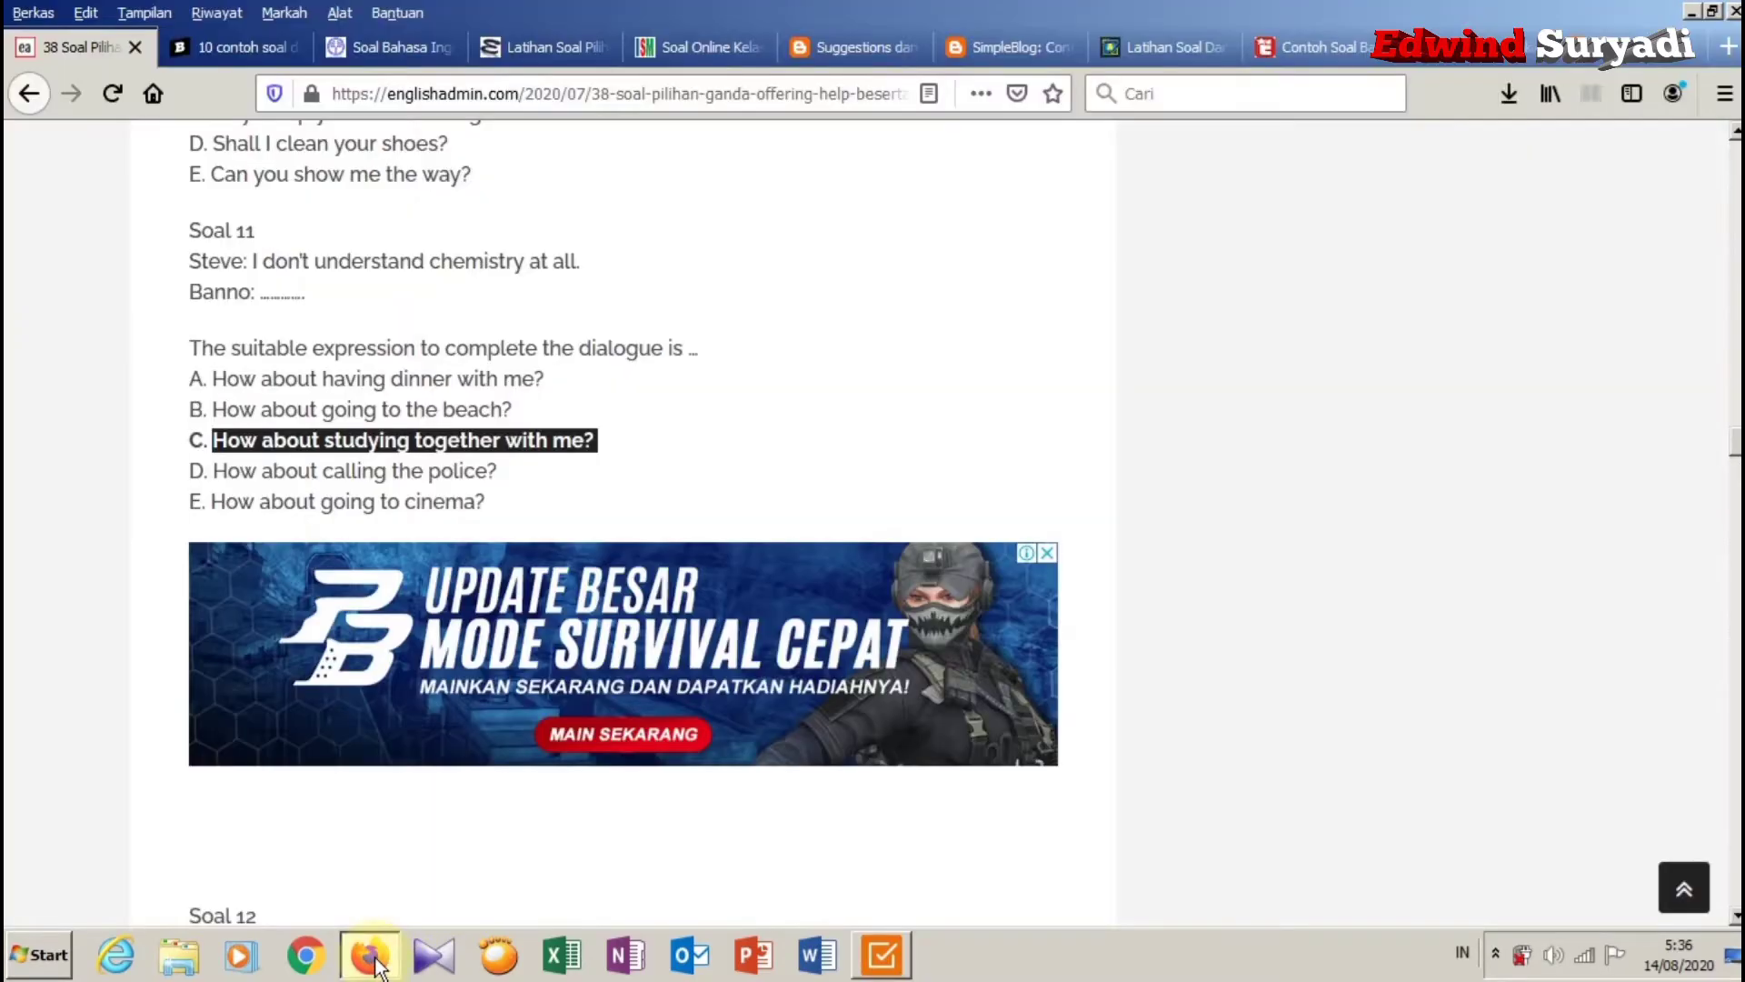
{"action": "left_click", "coordinate": [884, 950]}
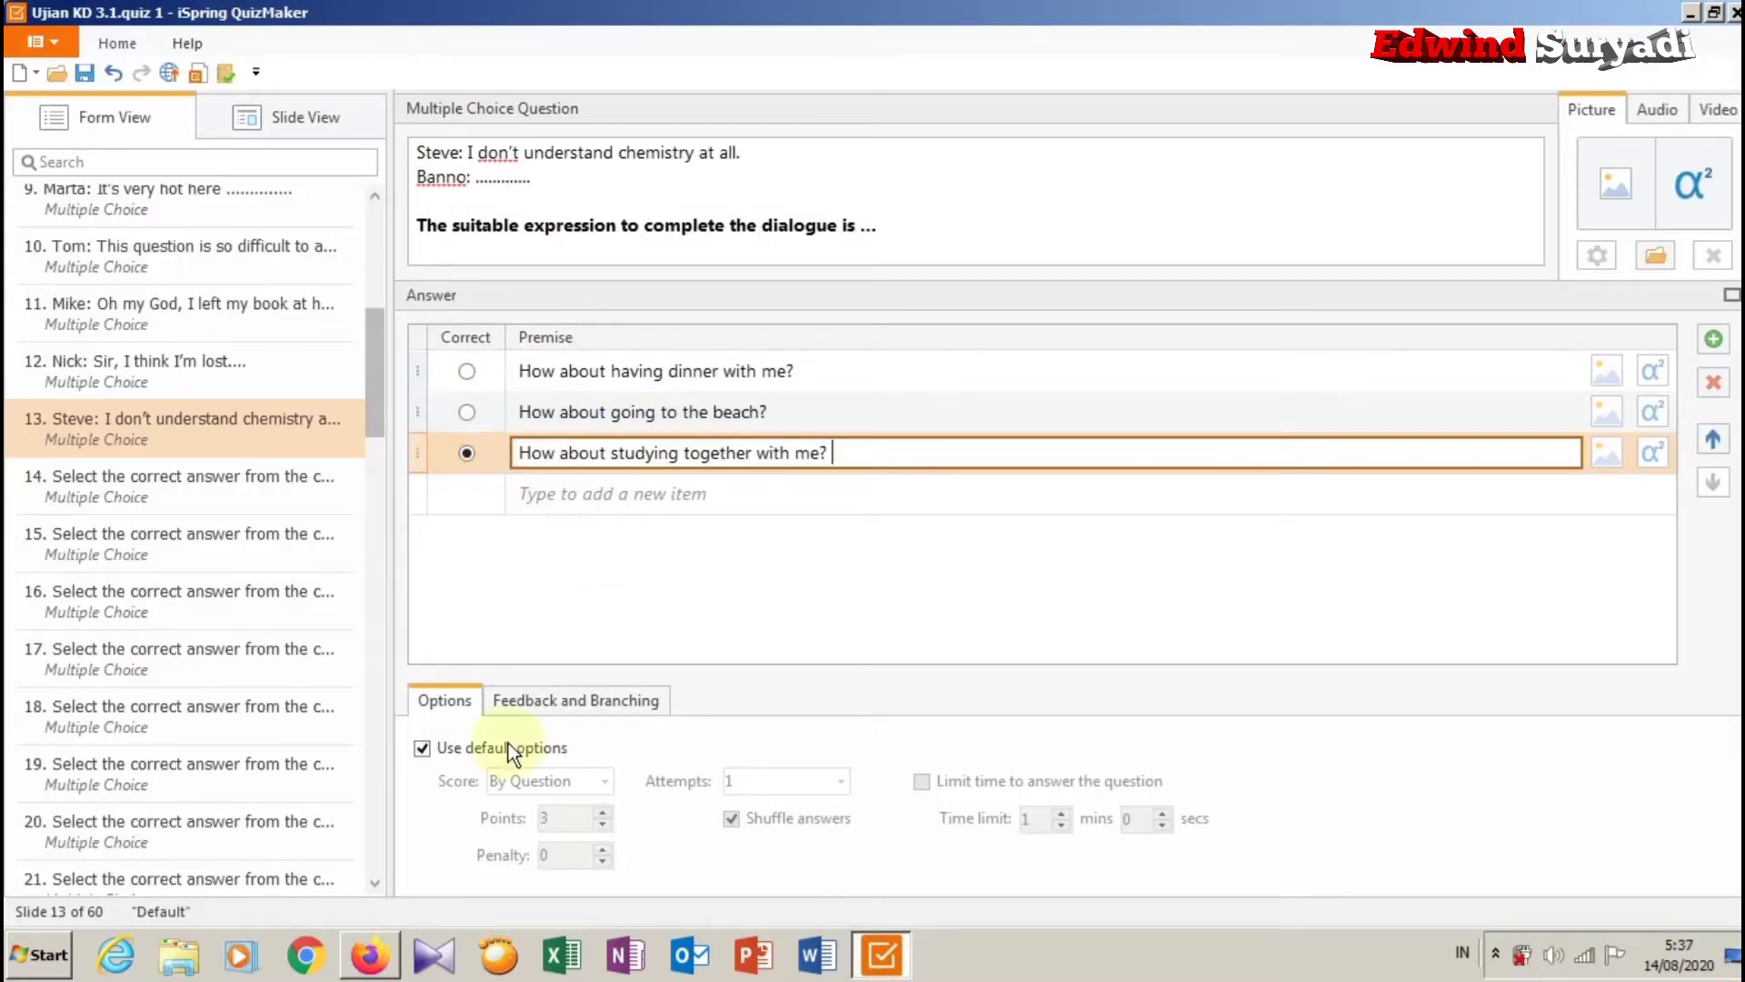
Copy option D, "How about calling the police?", from the Firefox page and paste it as a new fourth answer in QuizMaker.
{"action": "left_click", "coordinate": [373, 955]}
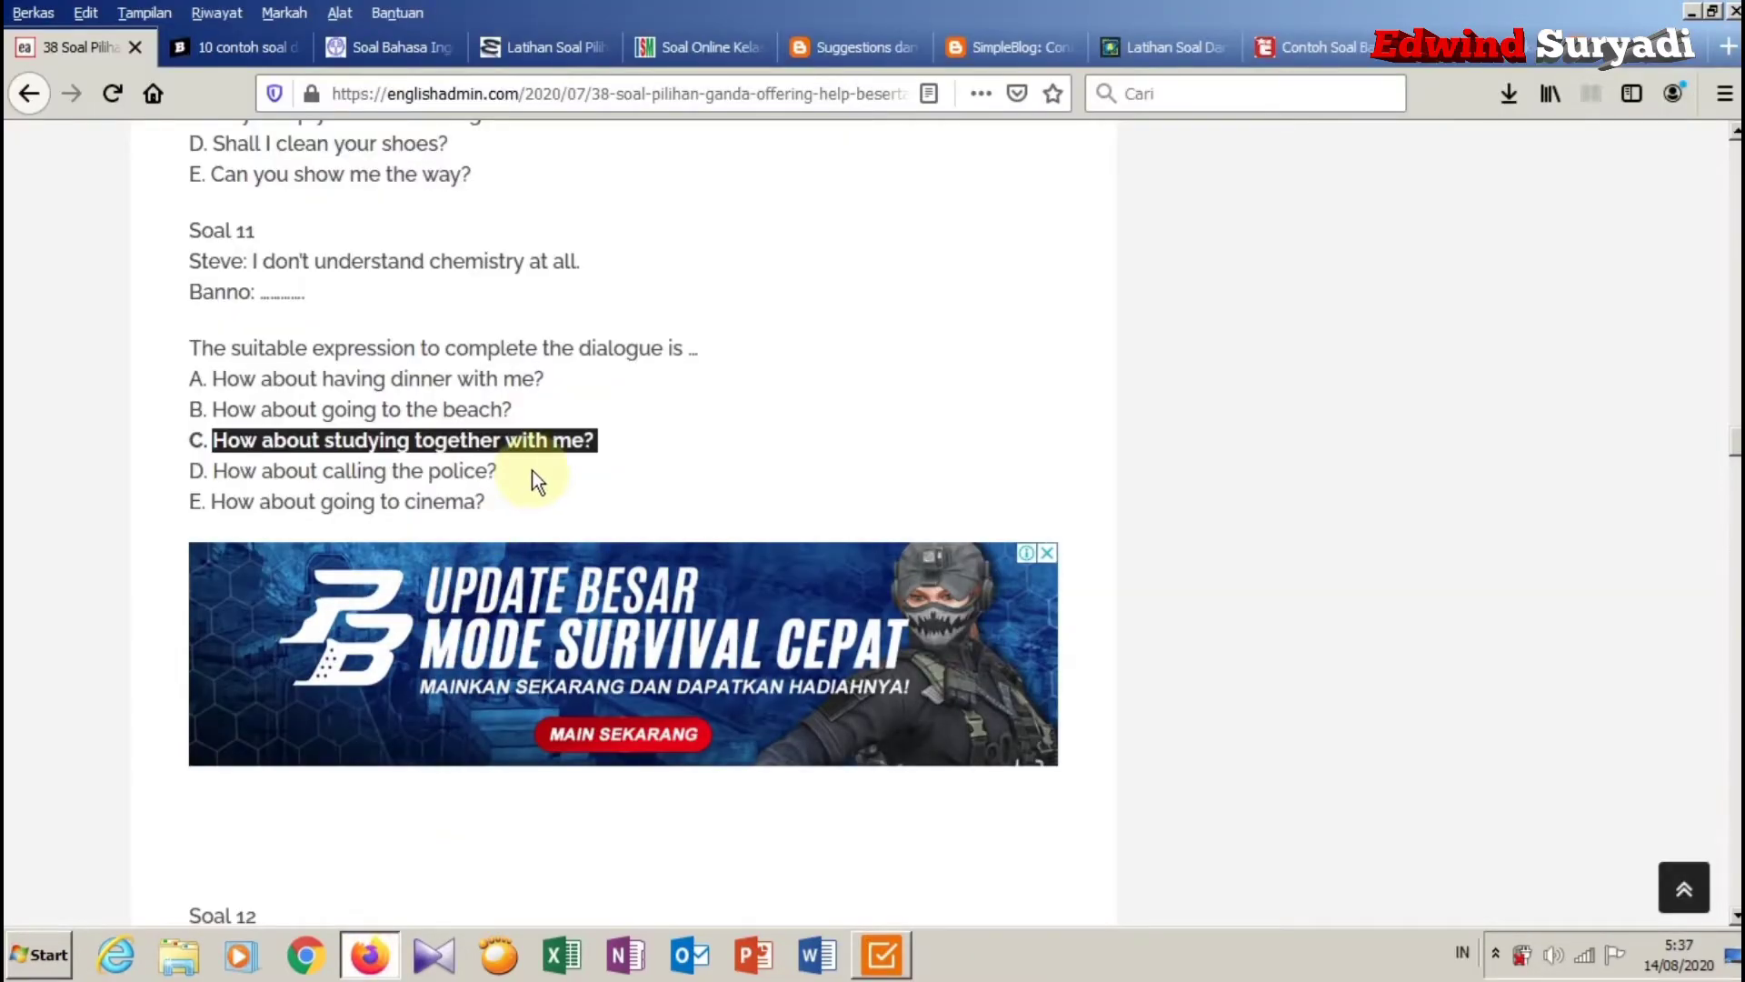
{"action": "left_click_drag", "start_coordinate": [532, 473], "coordinate": [249, 474]}
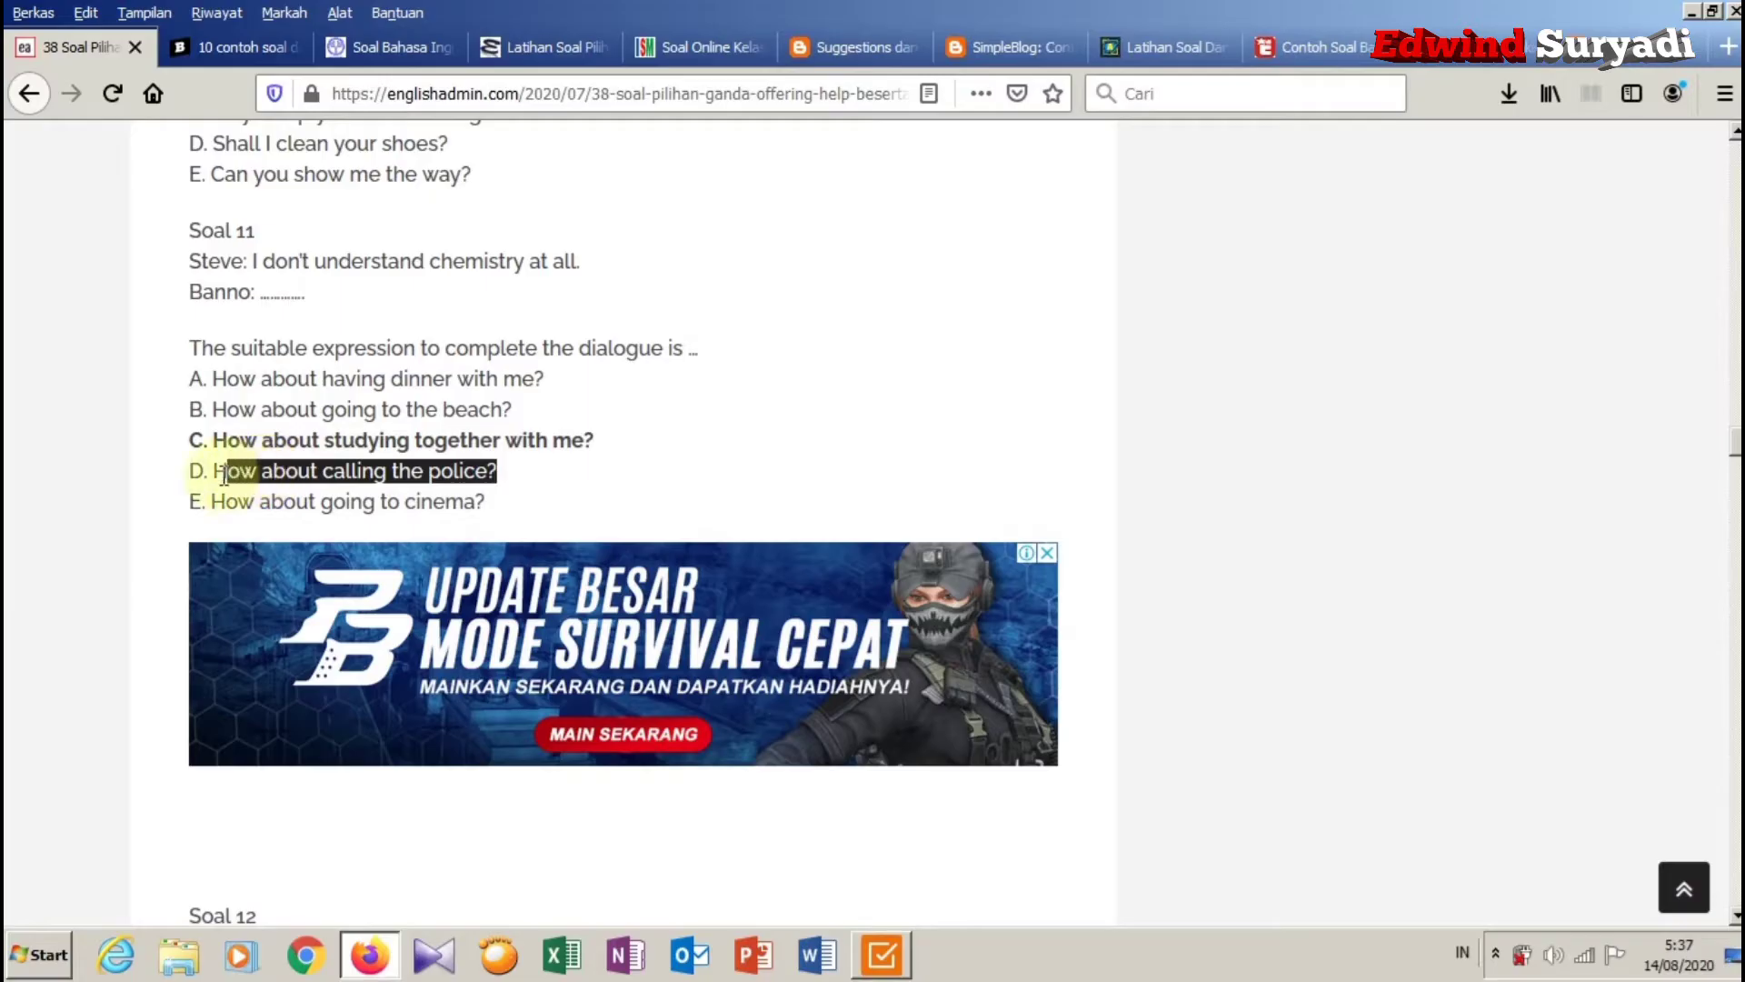
{"action": "right_click", "coordinate": [251, 475]}
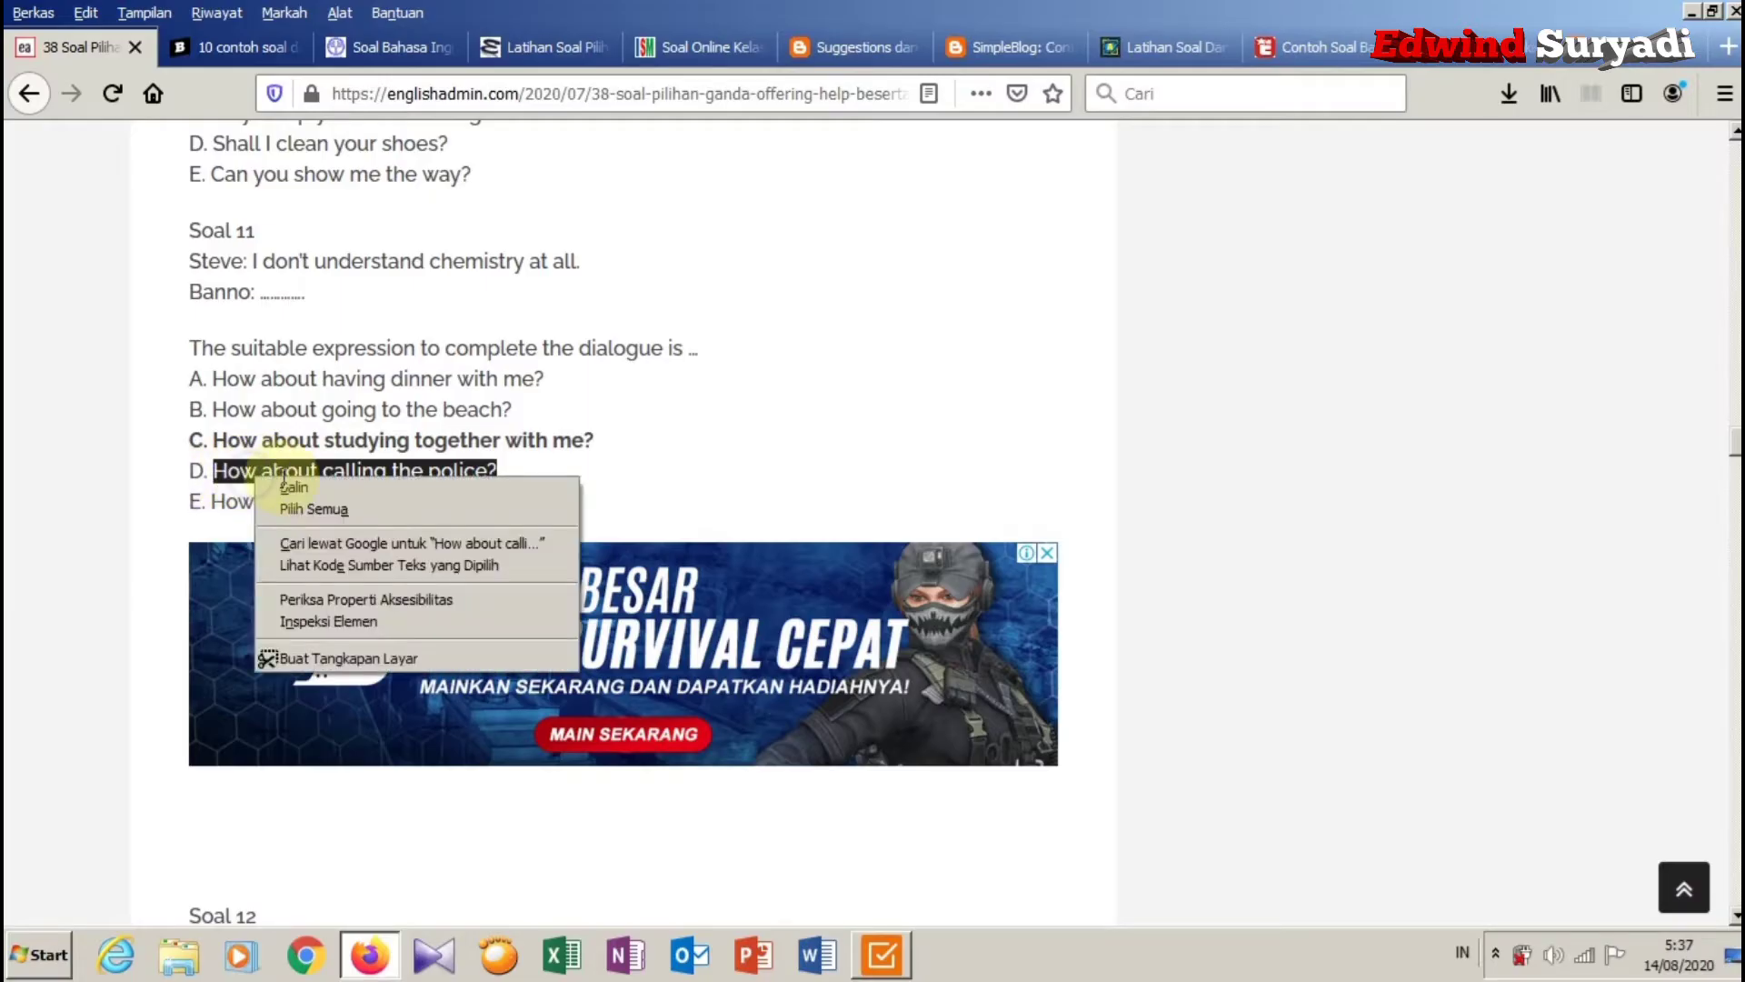
{"action": "left_click", "coordinate": [324, 488]}
{"action": "left_click", "coordinate": [881, 954]}
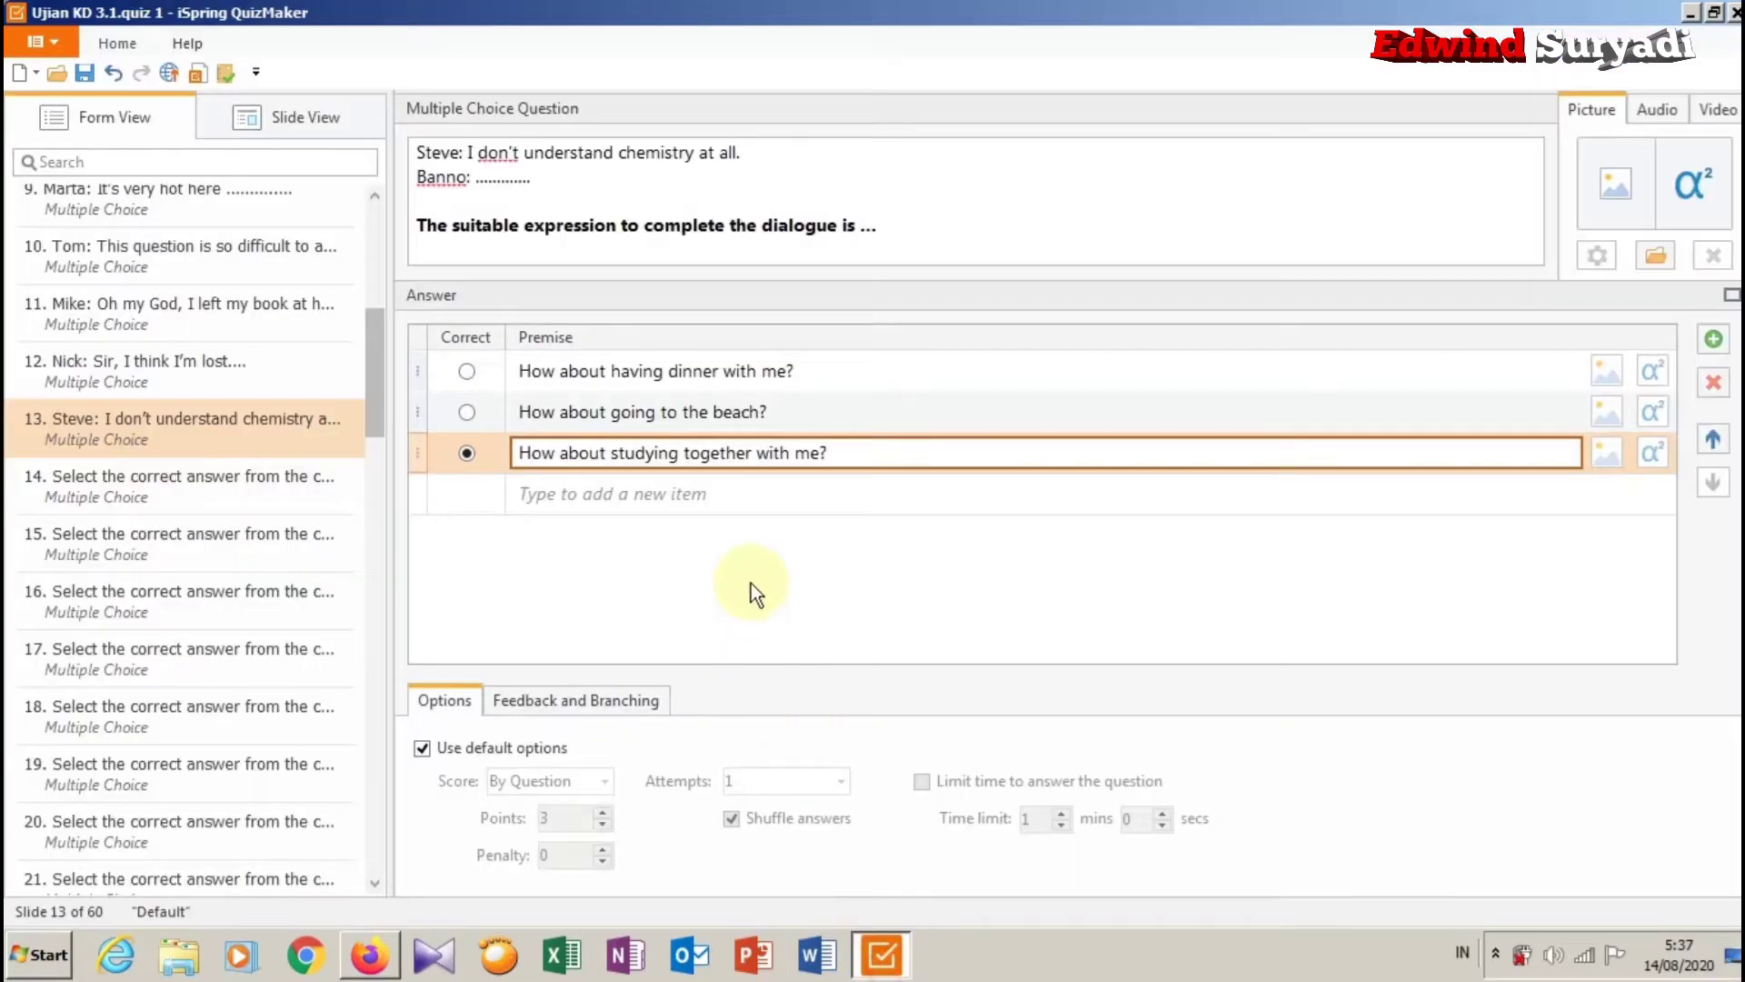
{"action": "left_click", "coordinate": [770, 493]}
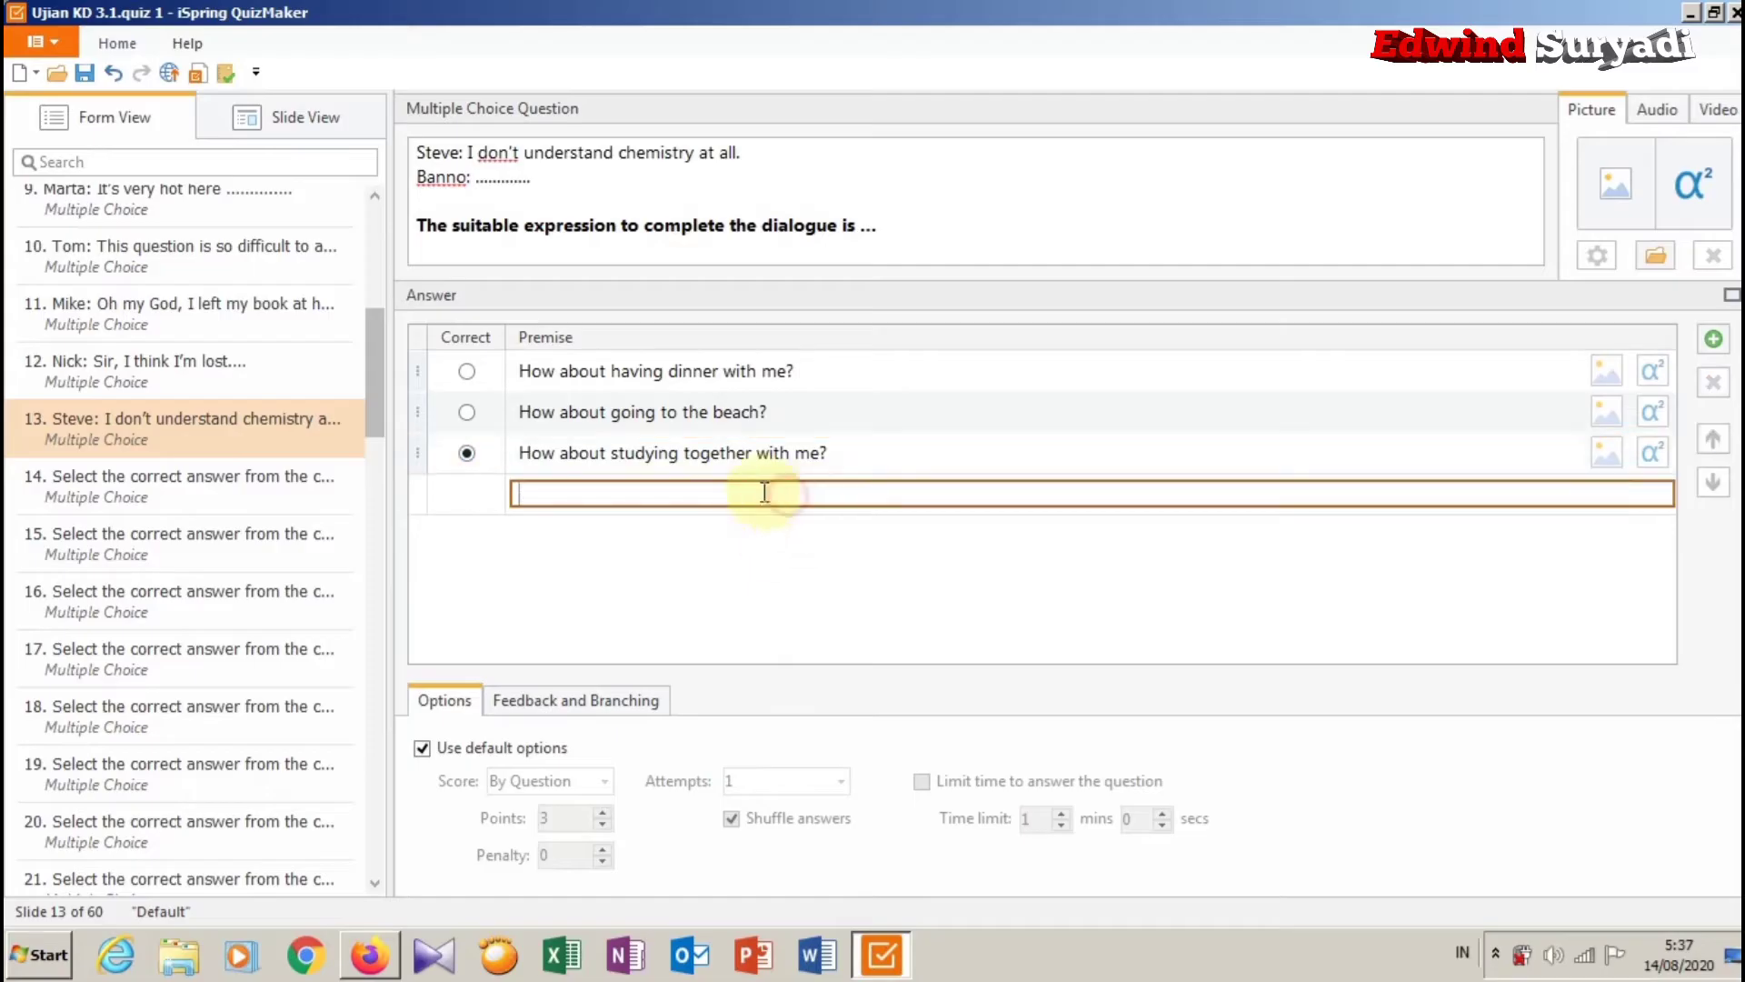
{"action": "right_click", "coordinate": [585, 492]}
{"action": "left_click", "coordinate": [675, 578]}
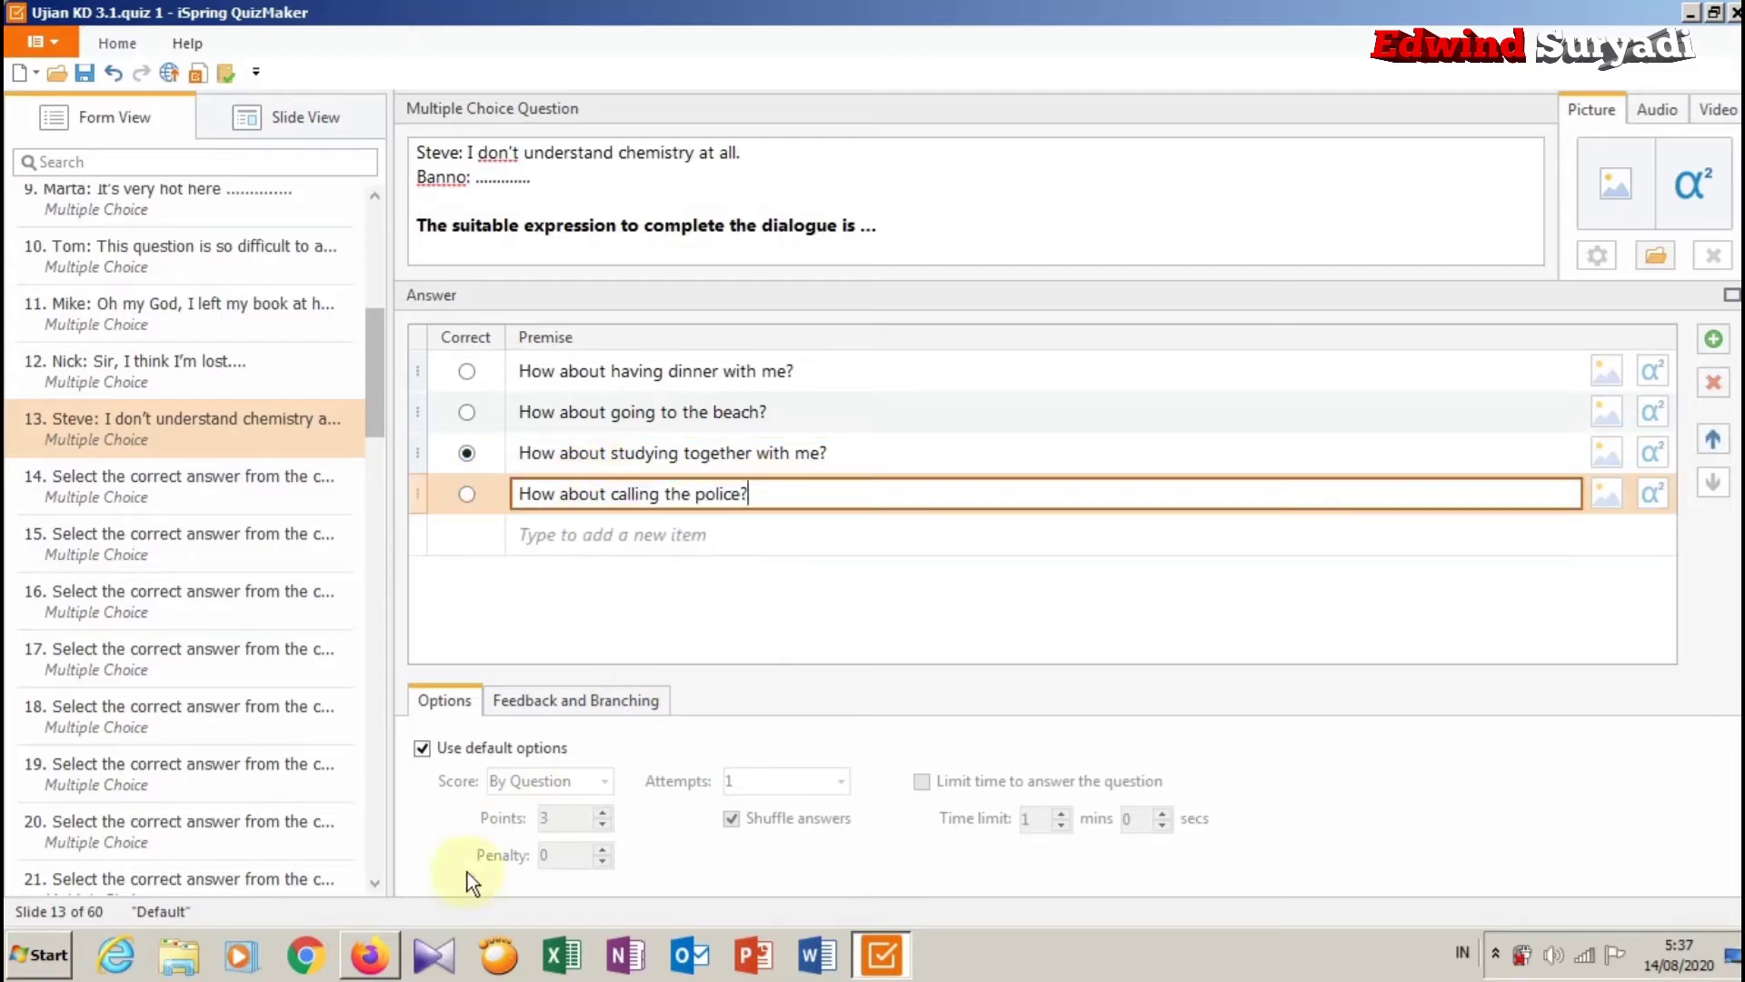
Copy option E, "How about going to cinema?", from the Firefox page and paste it as a new fifth answer in QuizMaker.
{"action": "left_click", "coordinate": [378, 969]}
{"action": "left_click_drag", "start_coordinate": [501, 502], "coordinate": [236, 495]}
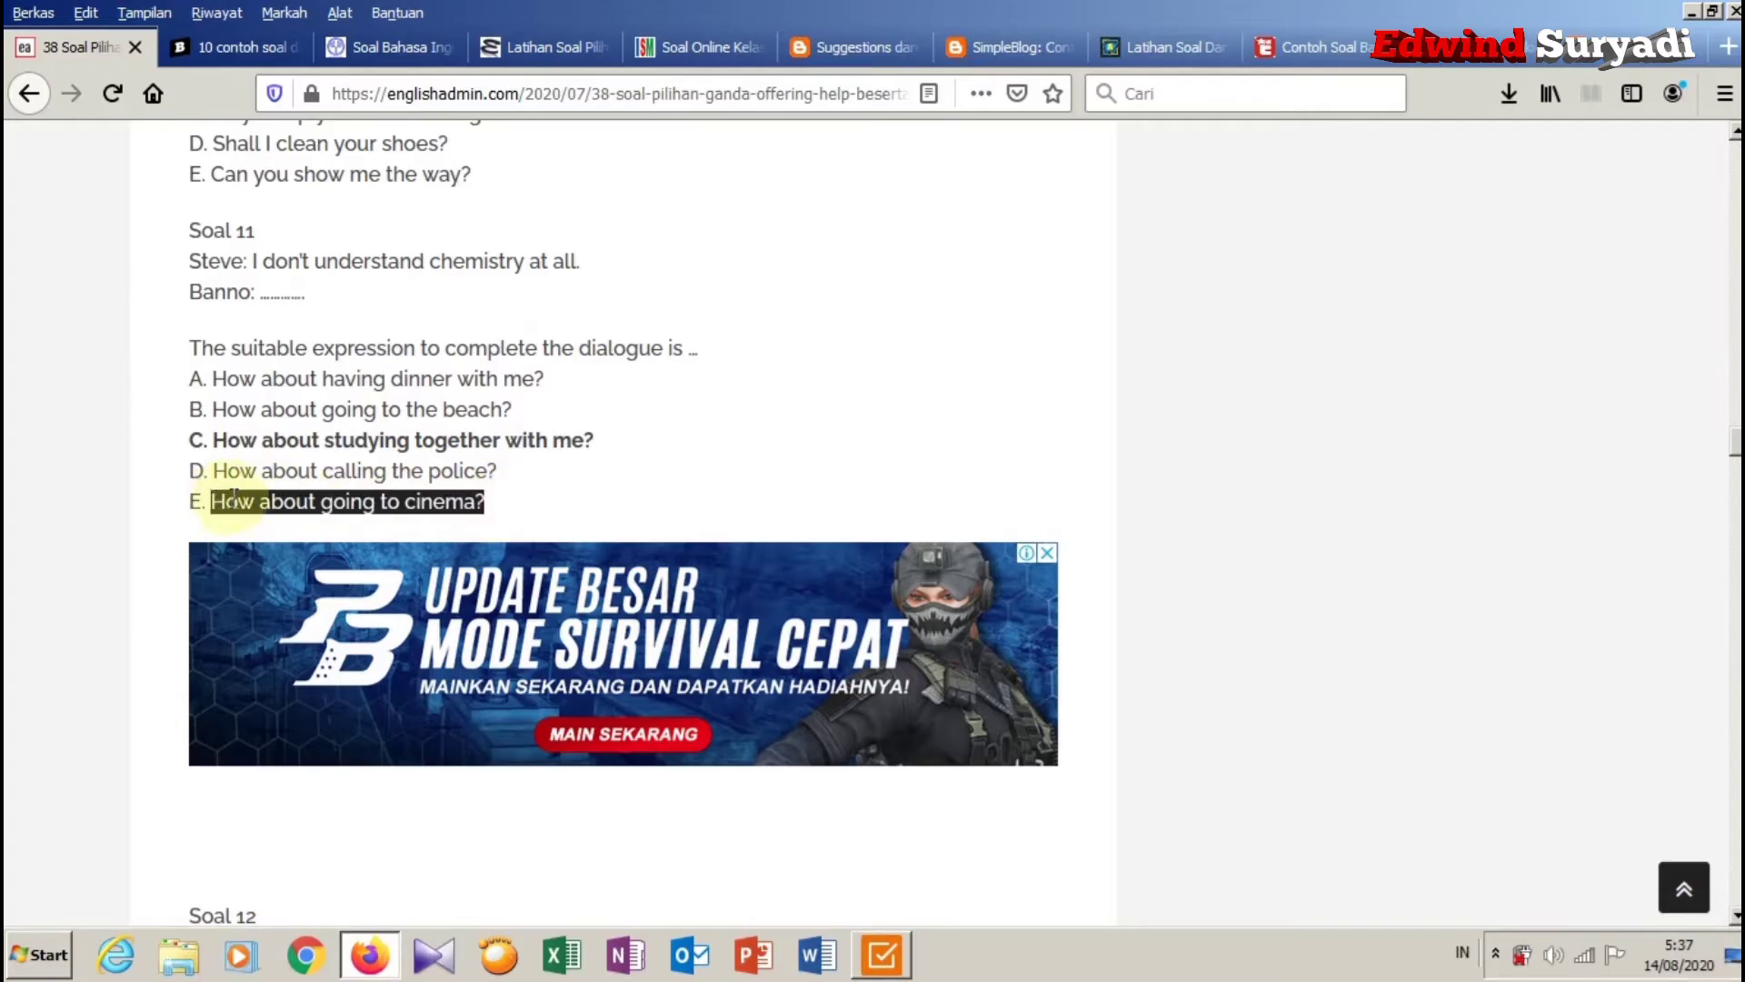
{"action": "right_click", "coordinate": [234, 498]}
{"action": "left_click", "coordinate": [306, 510]}
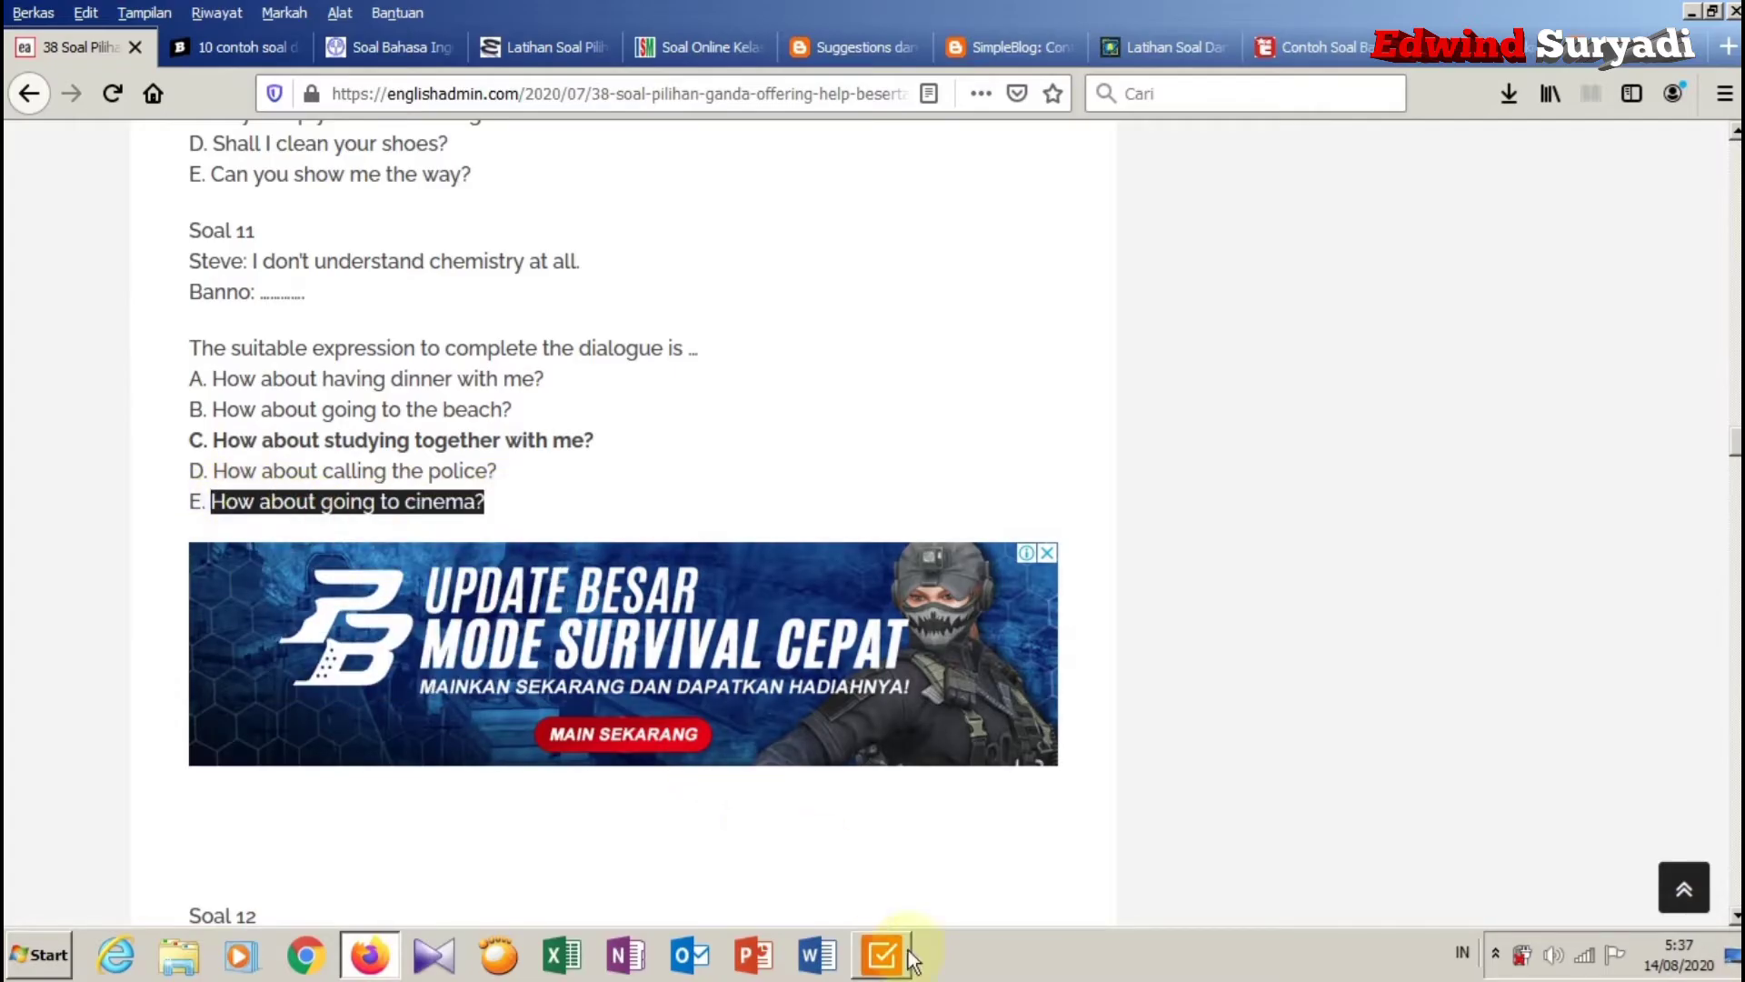
{"action": "left_click", "coordinate": [870, 969]}
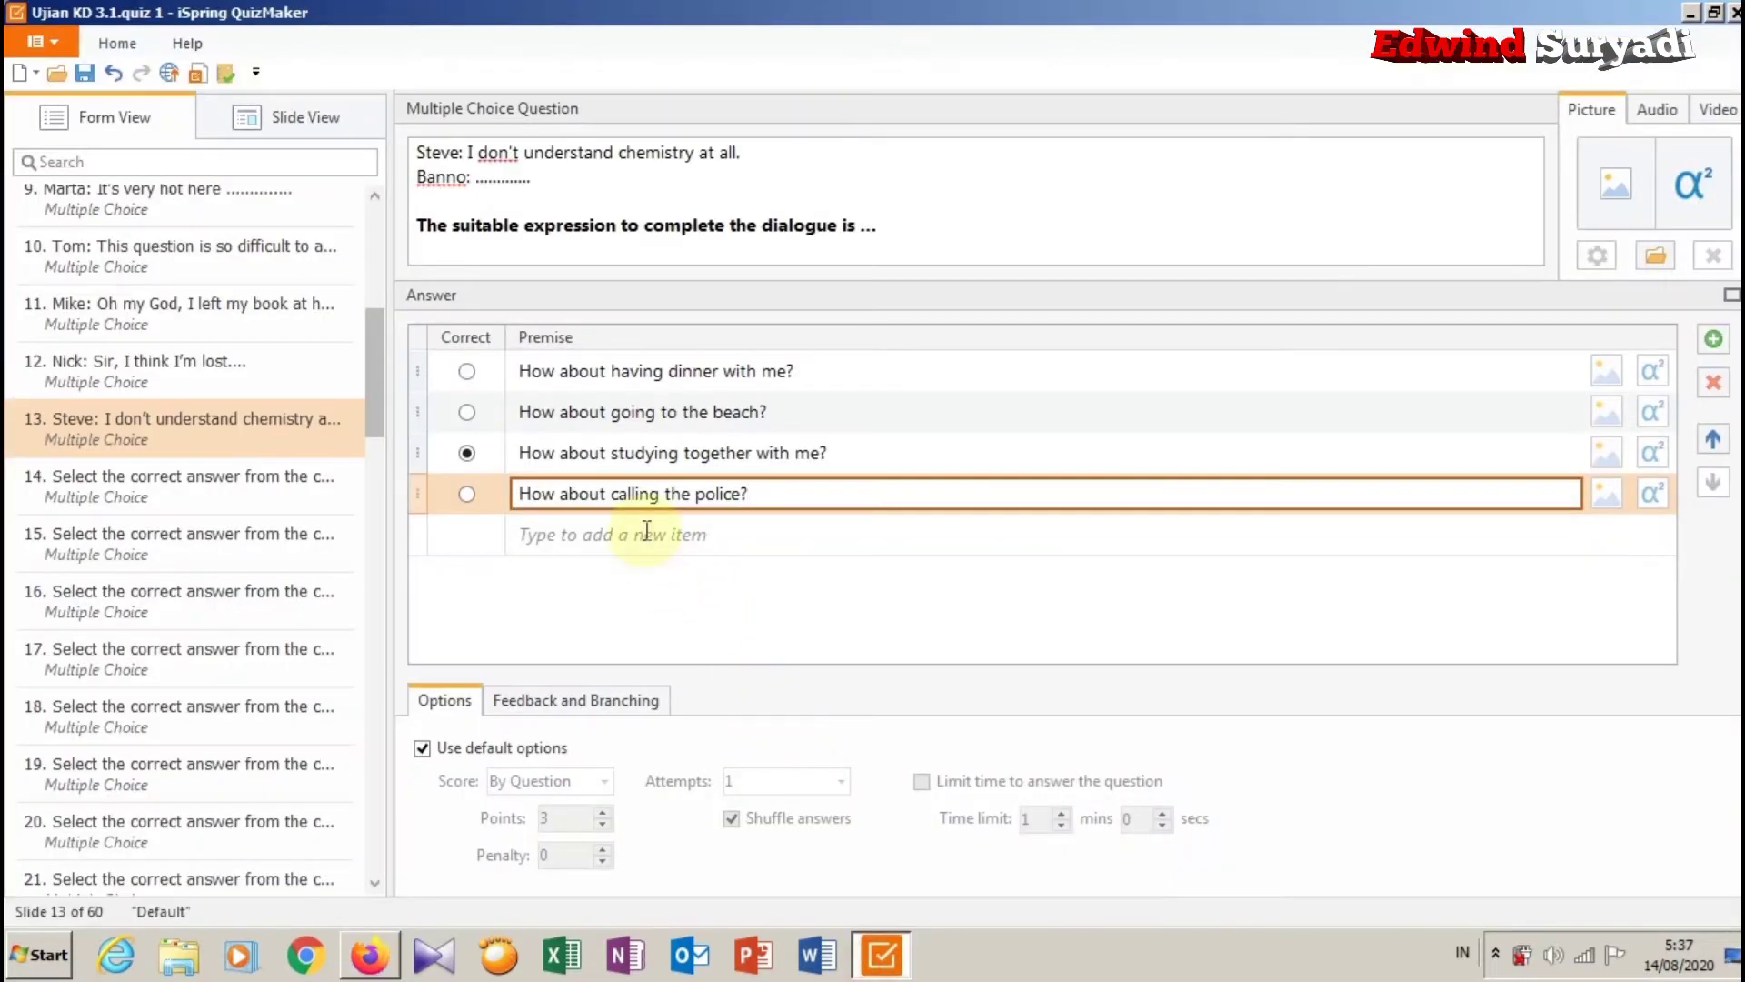
{"action": "left_click", "coordinate": [647, 532]}
{"action": "right_click", "coordinate": [643, 543]}
{"action": "left_click", "coordinate": [704, 616]}
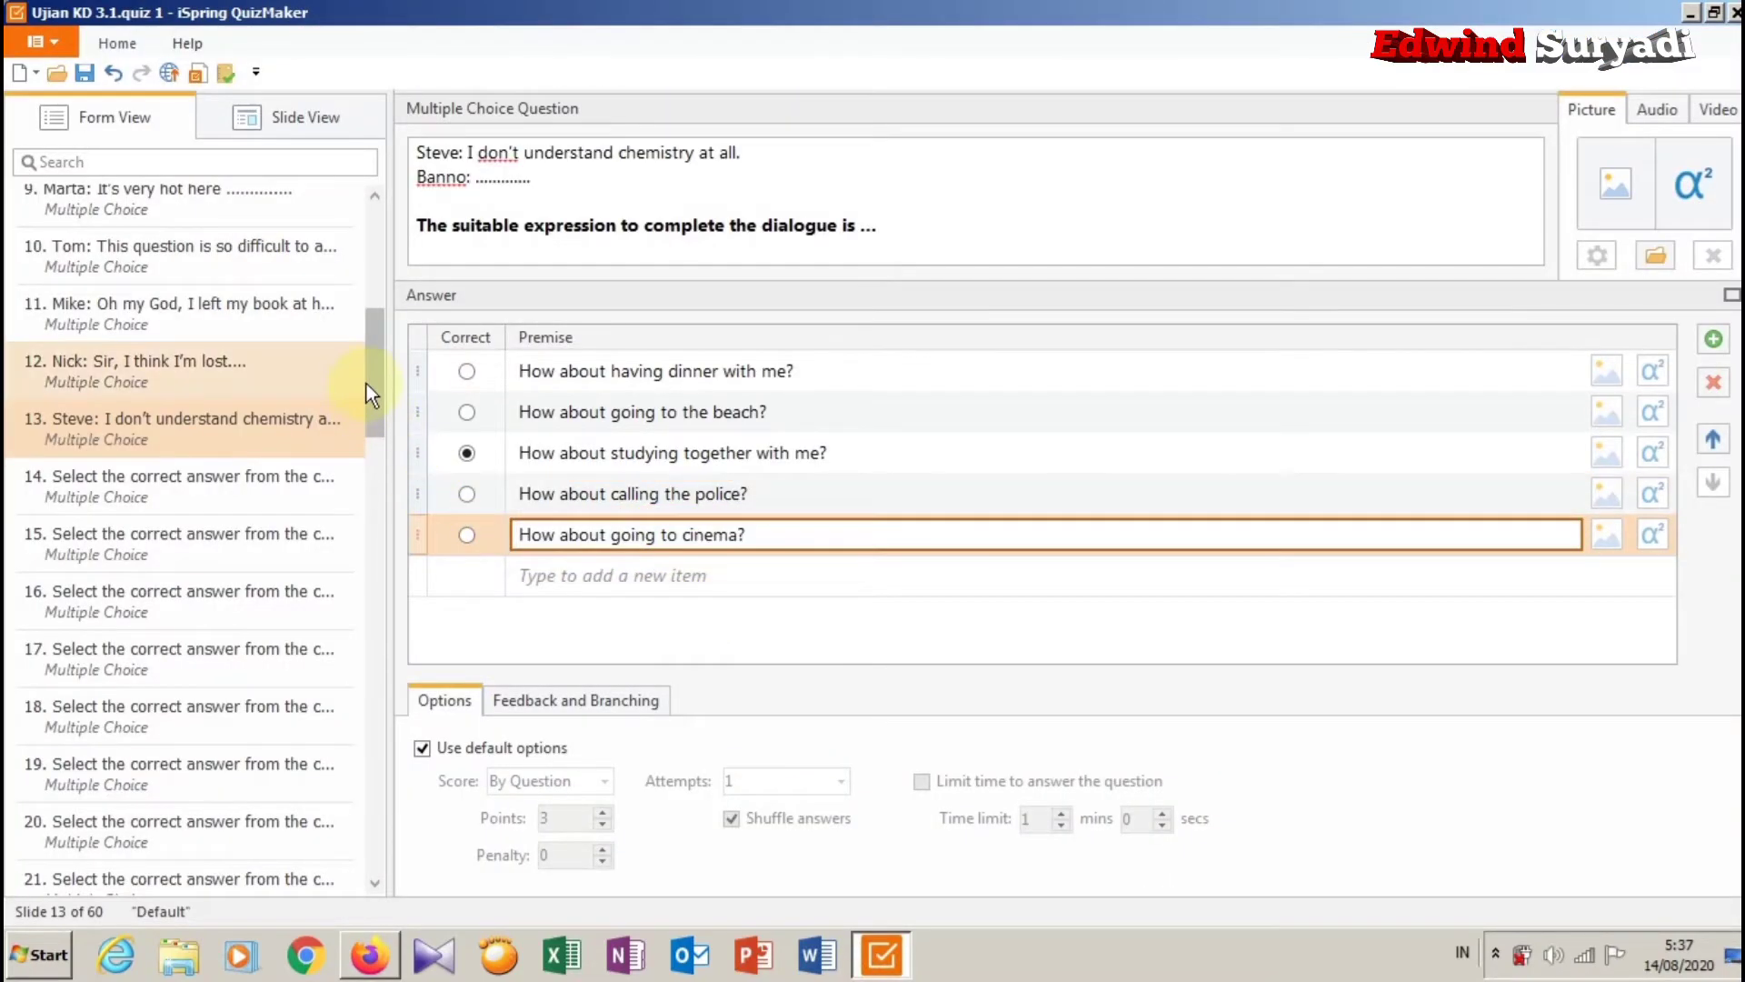
Open question 14 in QuizMaker, then copy the three-line Soal 12 dialogue beginning "You look pale." from the Firefox page.
{"action": "left_click_drag", "start_coordinate": [370, 367], "coordinate": [400, 821]}
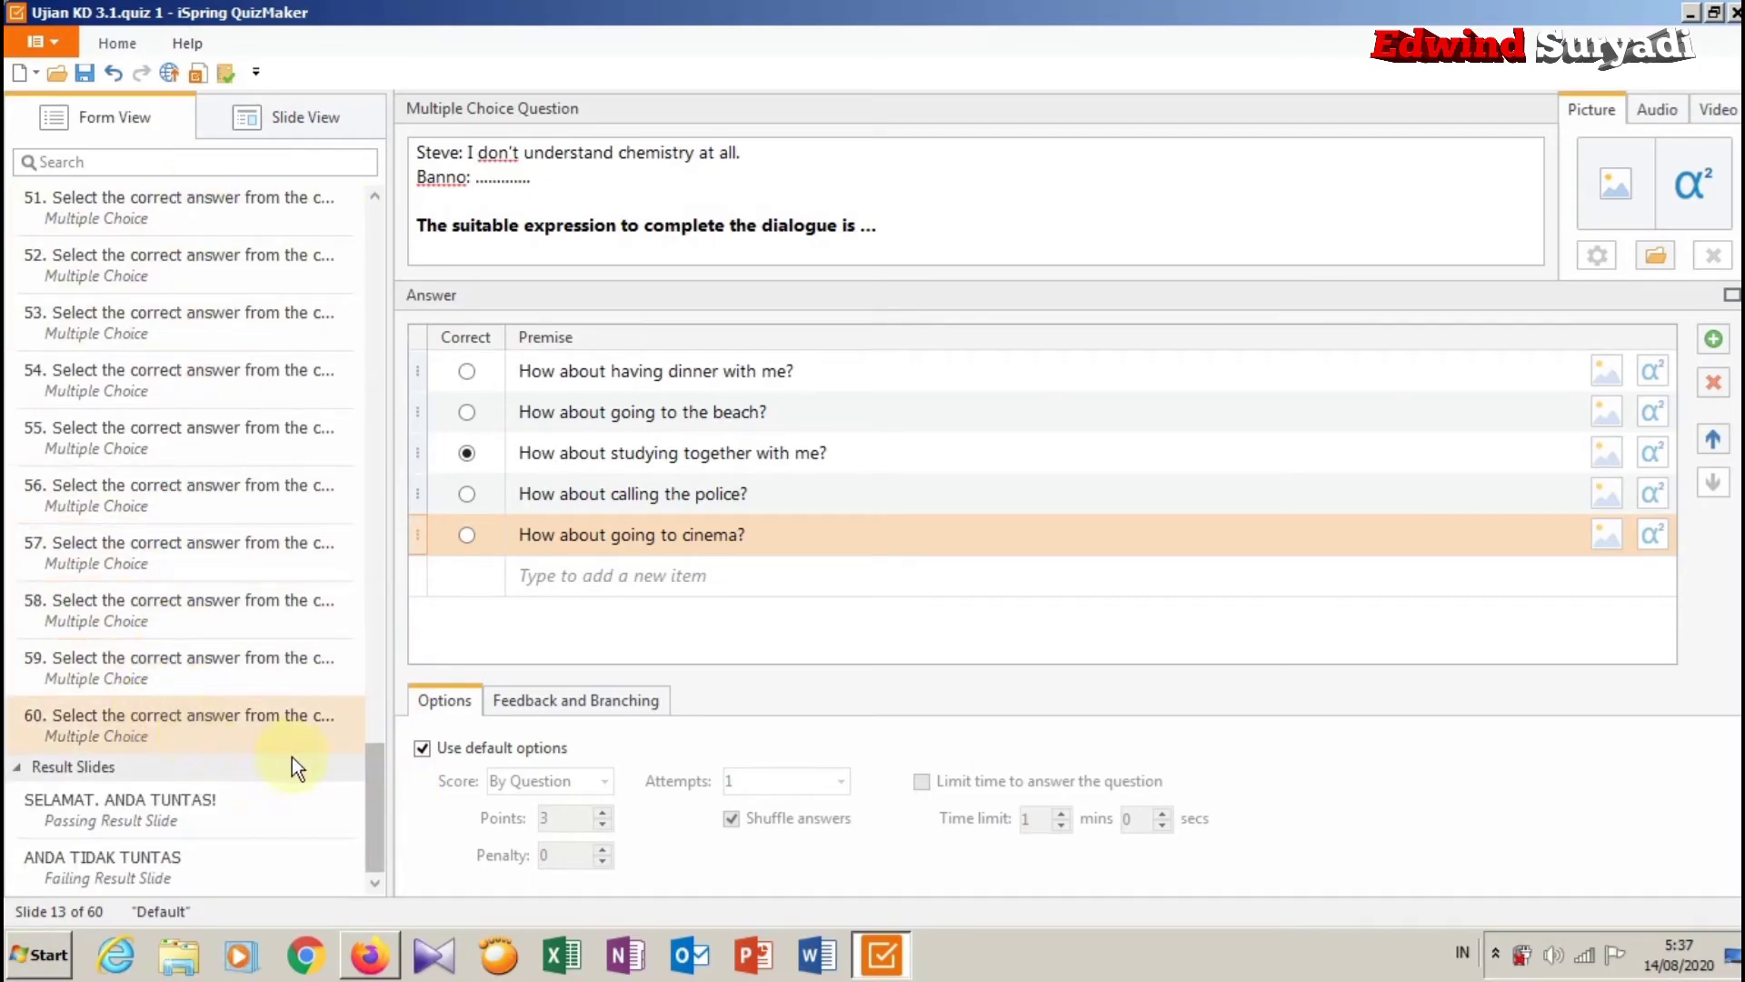
{"action": "left_click_drag", "start_coordinate": [384, 780], "coordinate": [402, 358]}
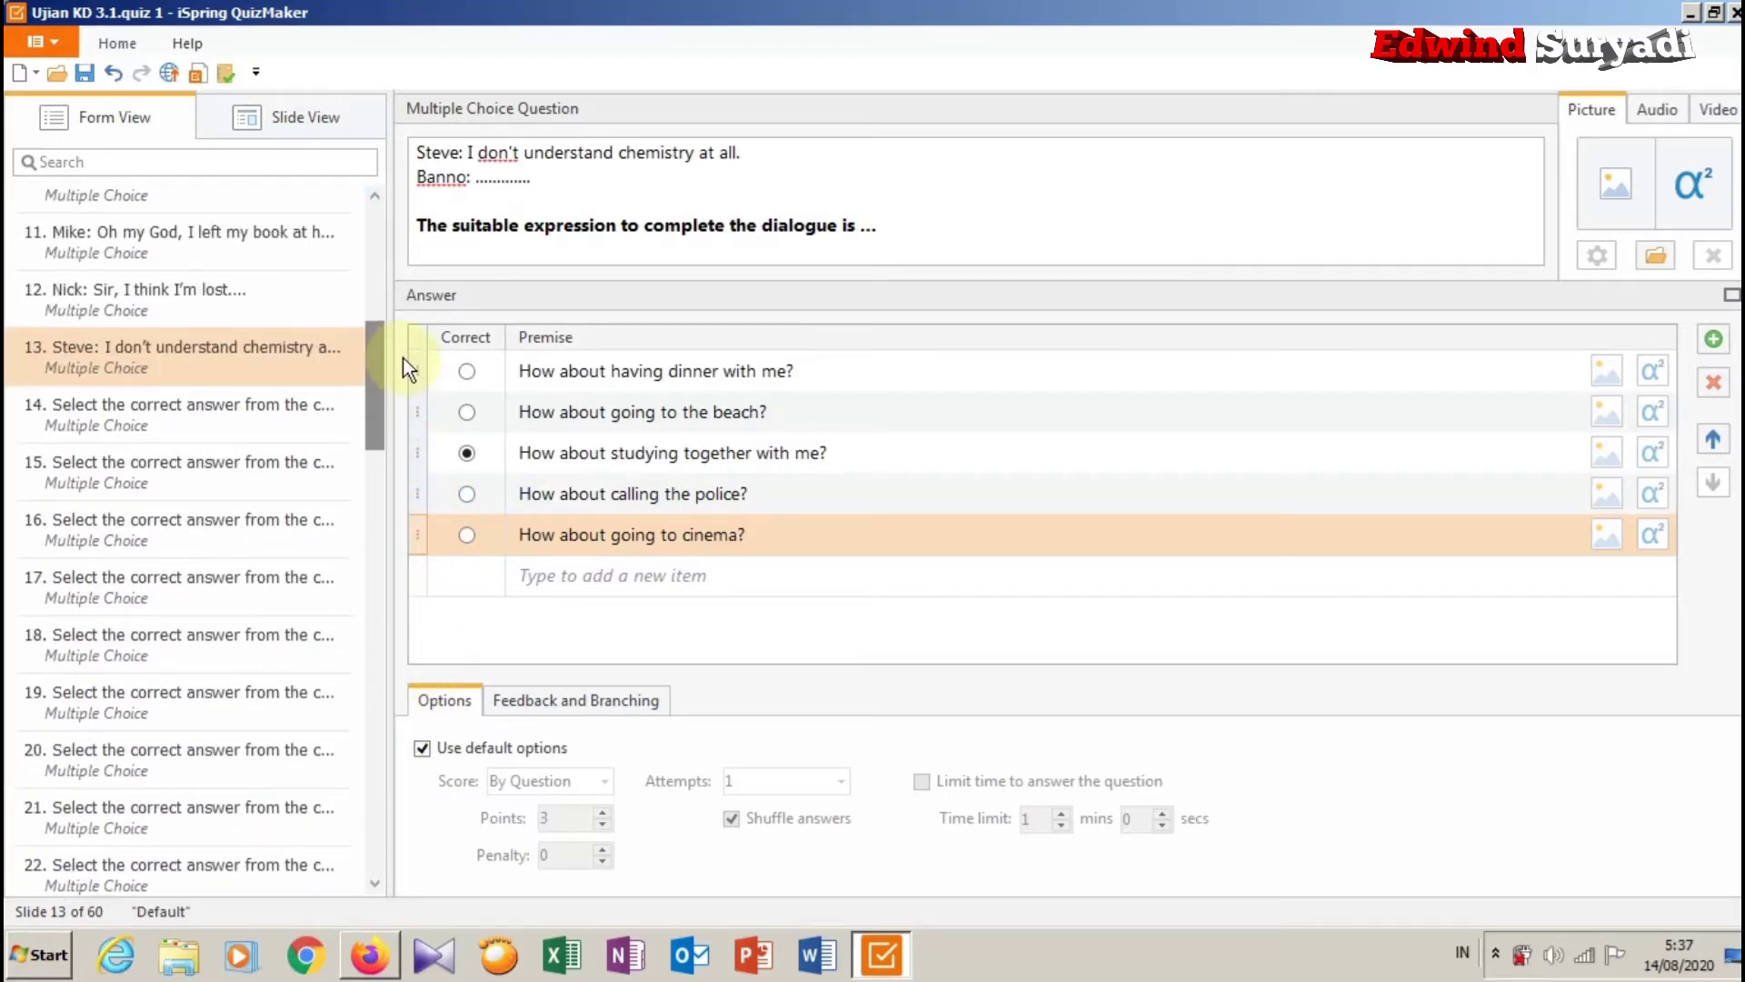
{"action": "left_click", "coordinate": [168, 428]}
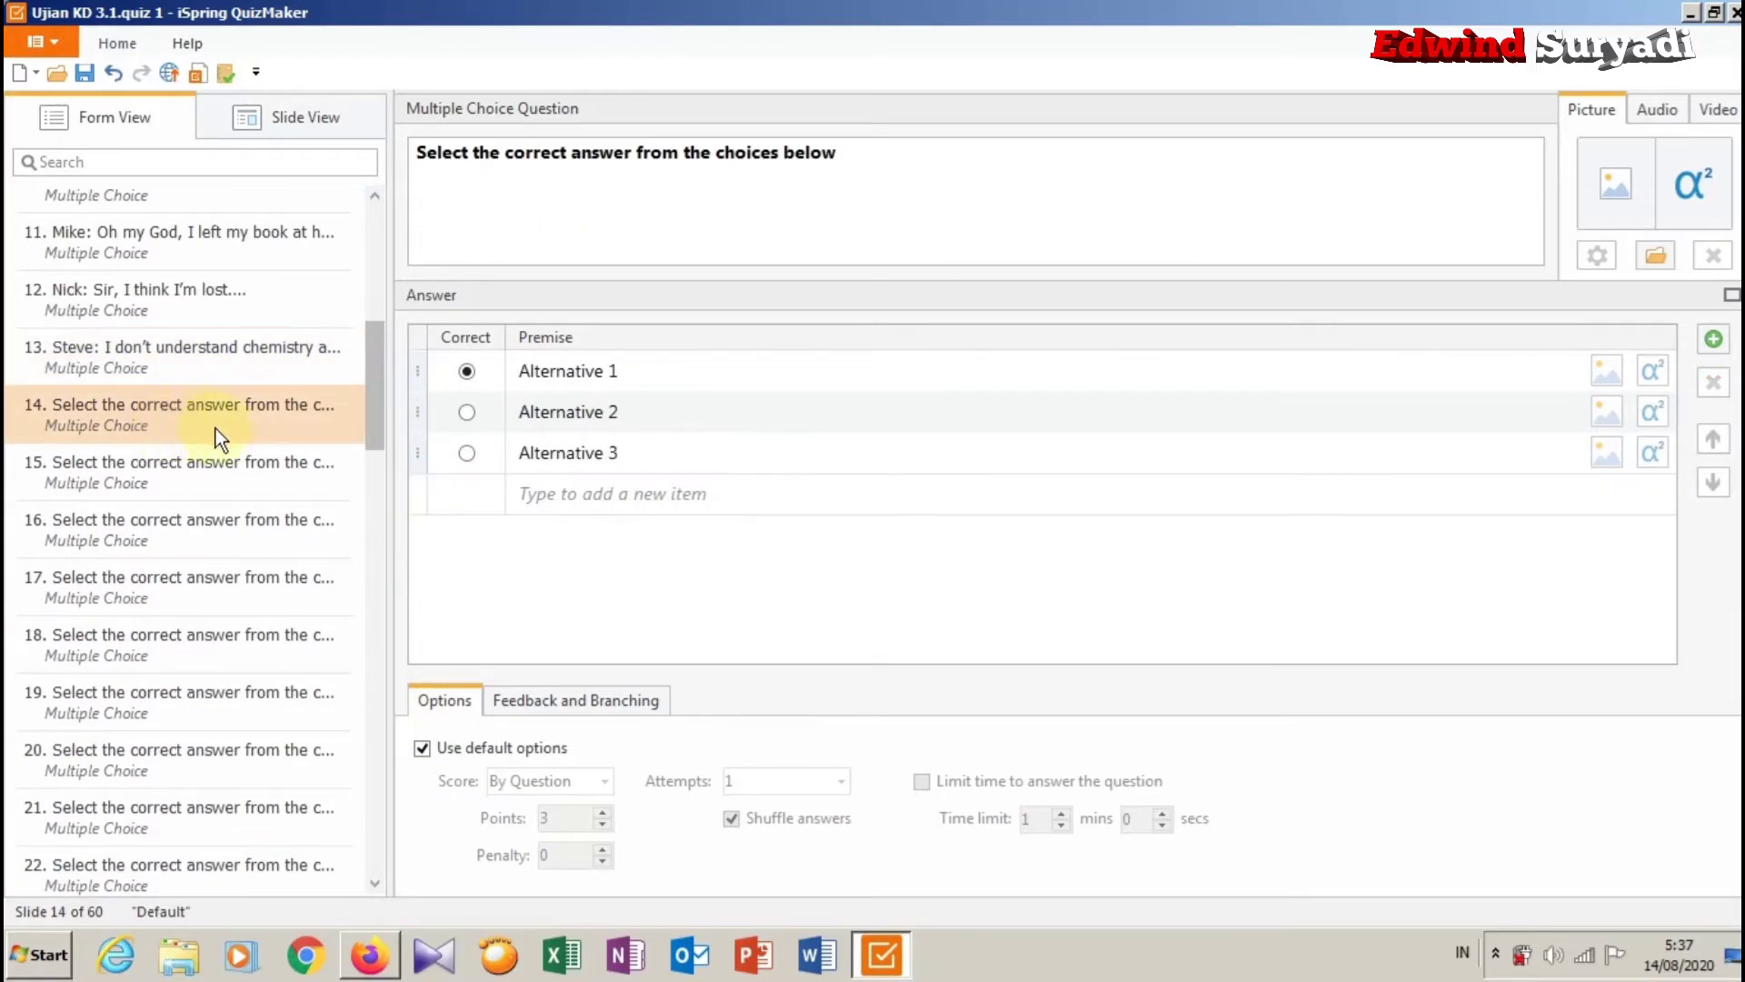
{"action": "left_click", "coordinate": [370, 954]}
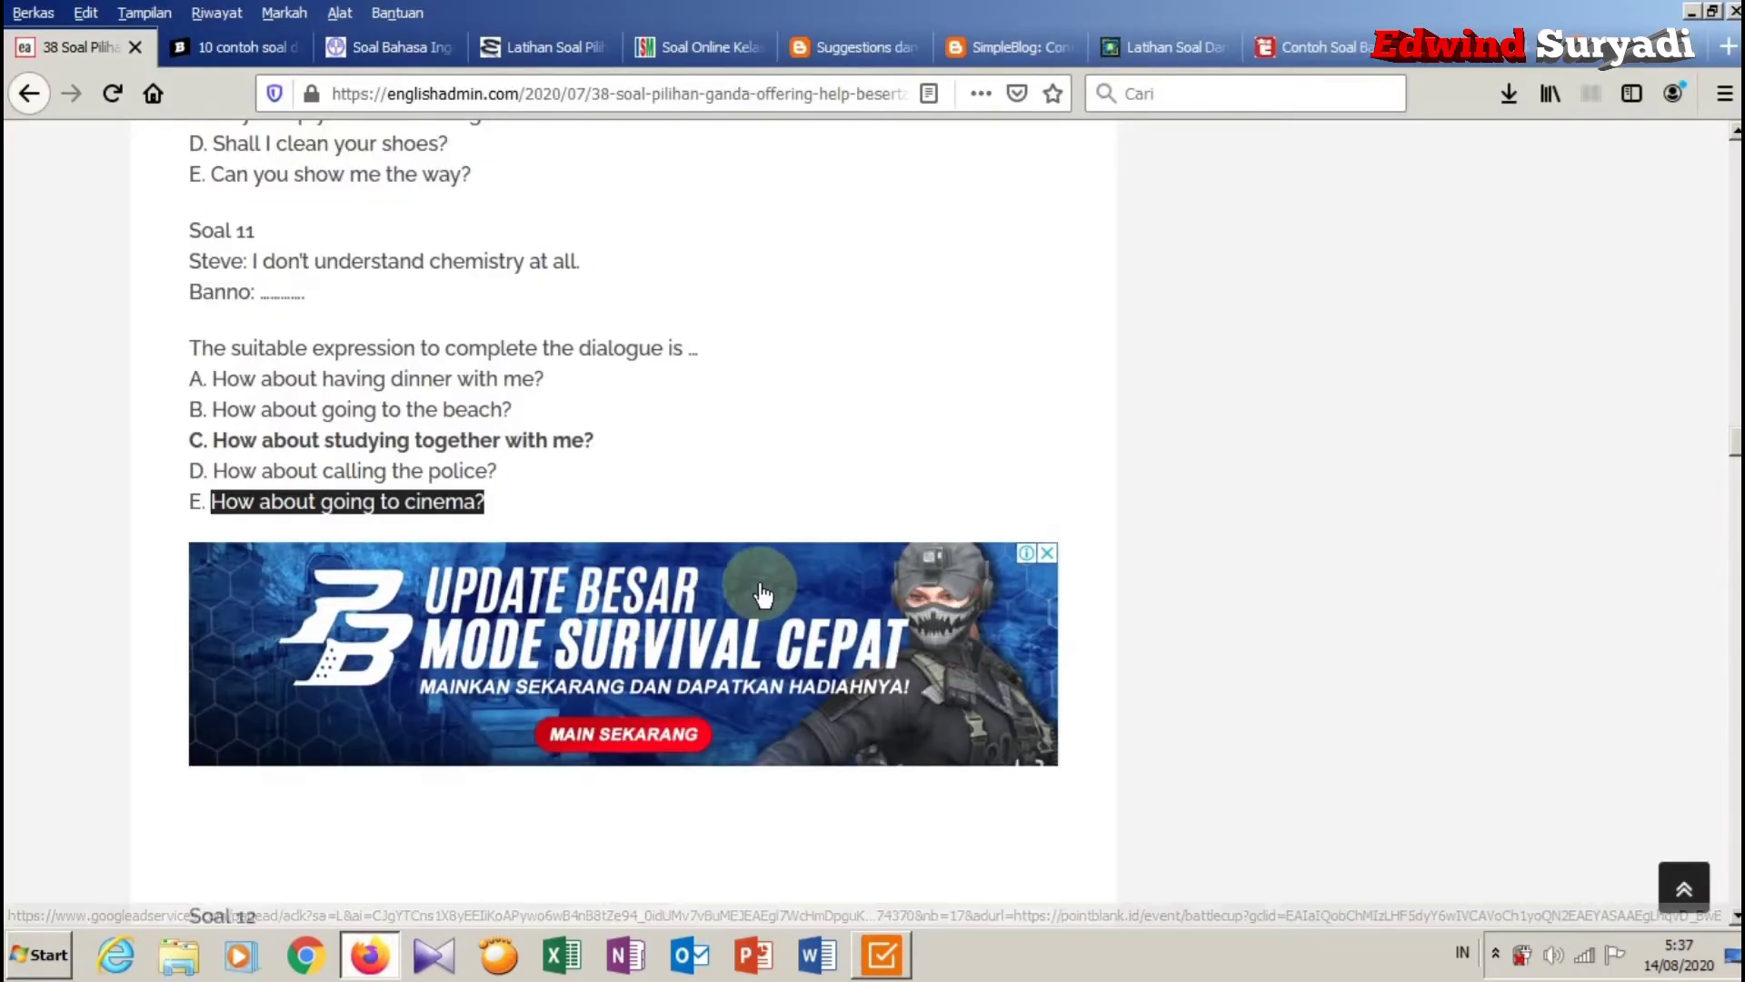
{"action": "scroll", "coordinate": [761, 595], "scroll_direction": "down", "scroll_amount": 5}
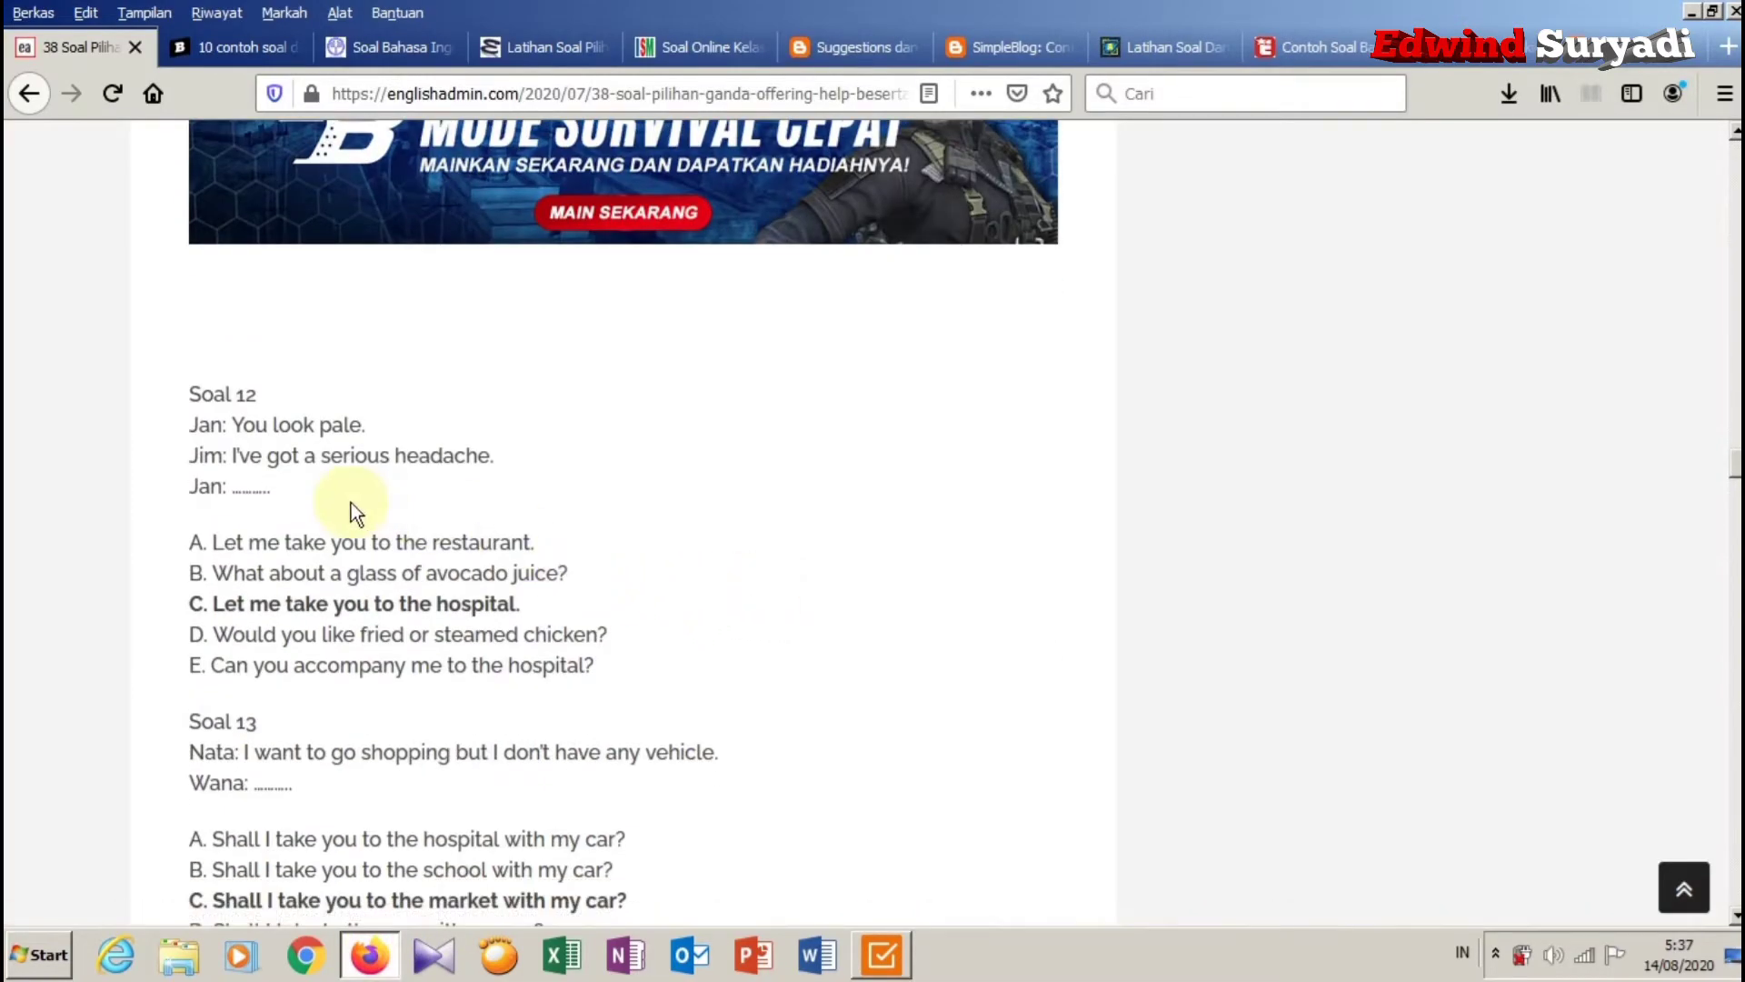
{"action": "left_click_drag", "start_coordinate": [320, 489], "coordinate": [204, 429]}
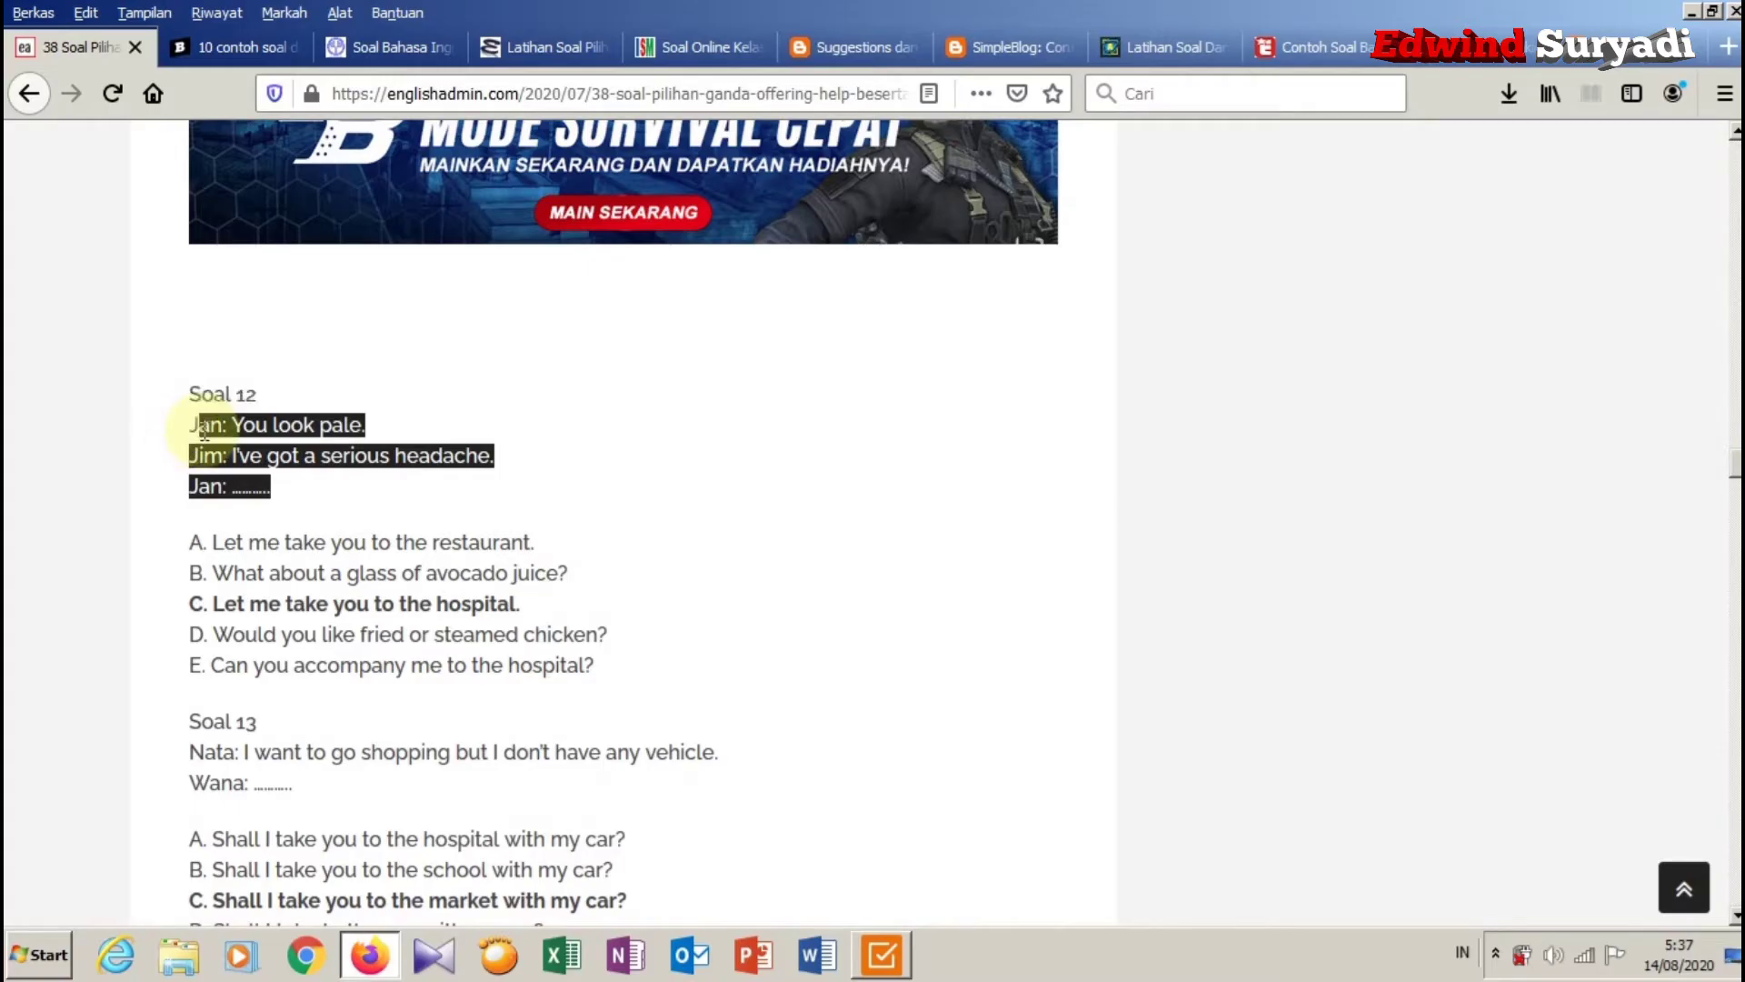
{"action": "left_click_drag", "start_coordinate": [182, 438], "coordinate": [194, 427]}
{"action": "right_click", "coordinate": [196, 429]}
{"action": "left_click", "coordinate": [248, 451]}
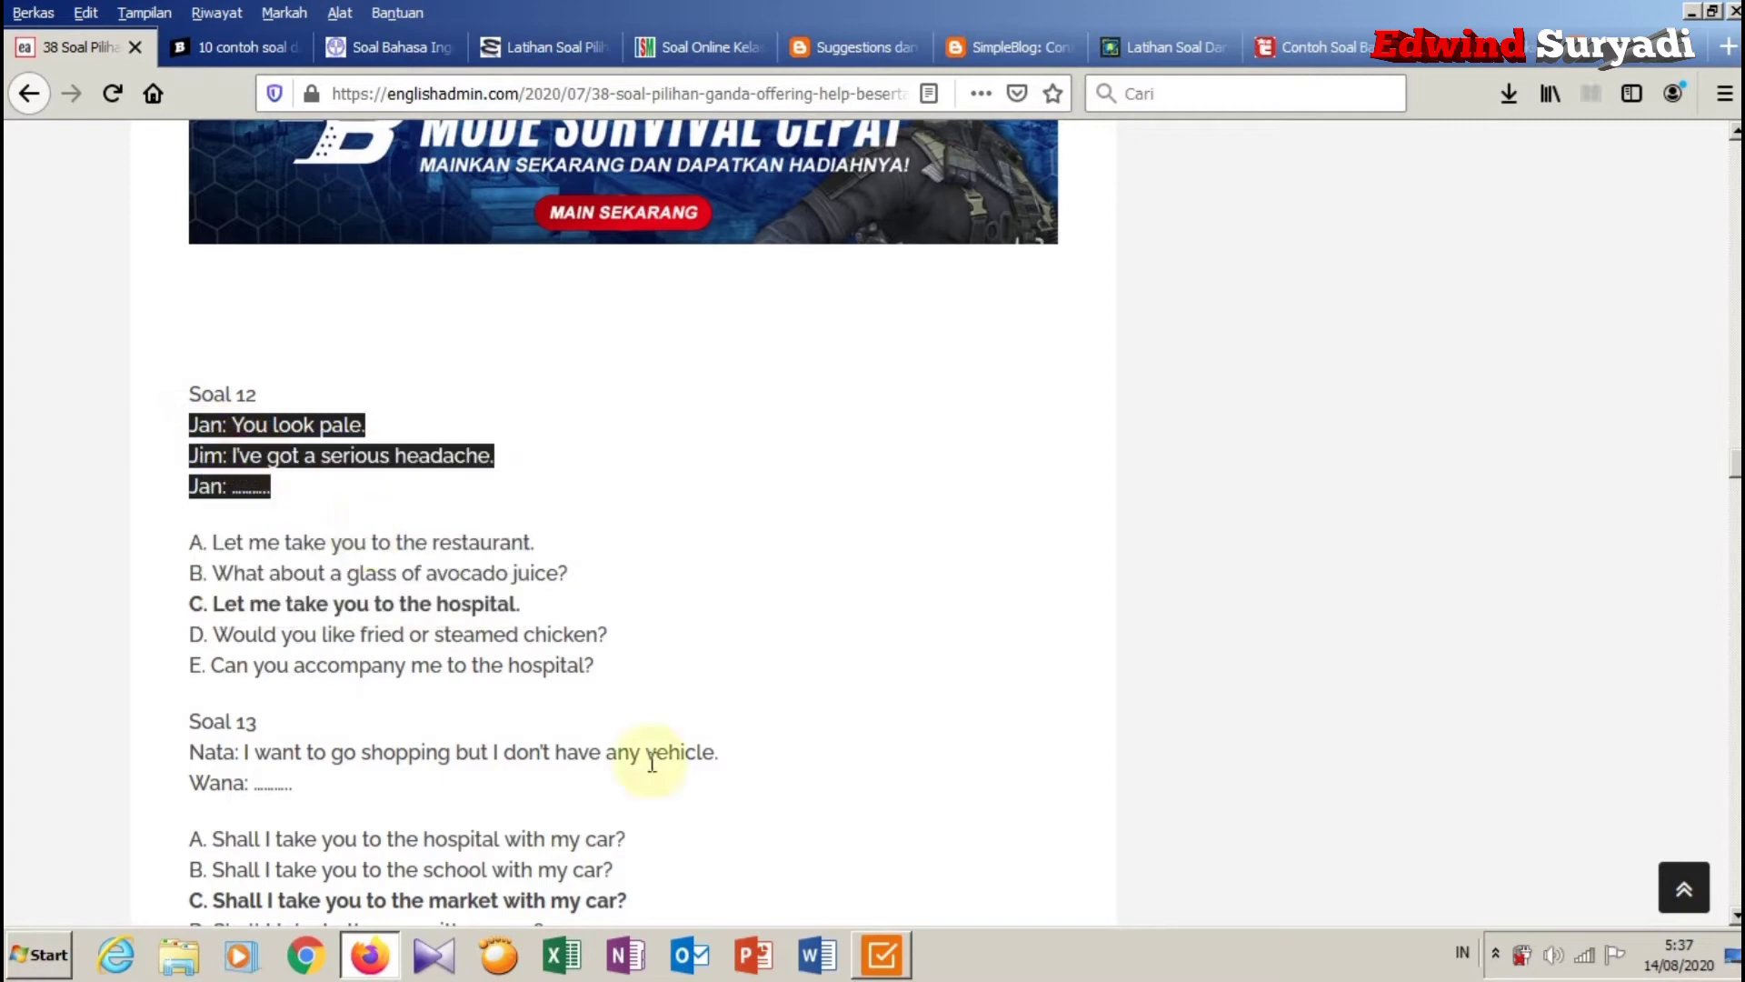
Replace question 14's default text in QuizMaker with the copied Soal 12 dialogue and remove its bold formatting.
{"action": "left_click", "coordinate": [905, 971]}
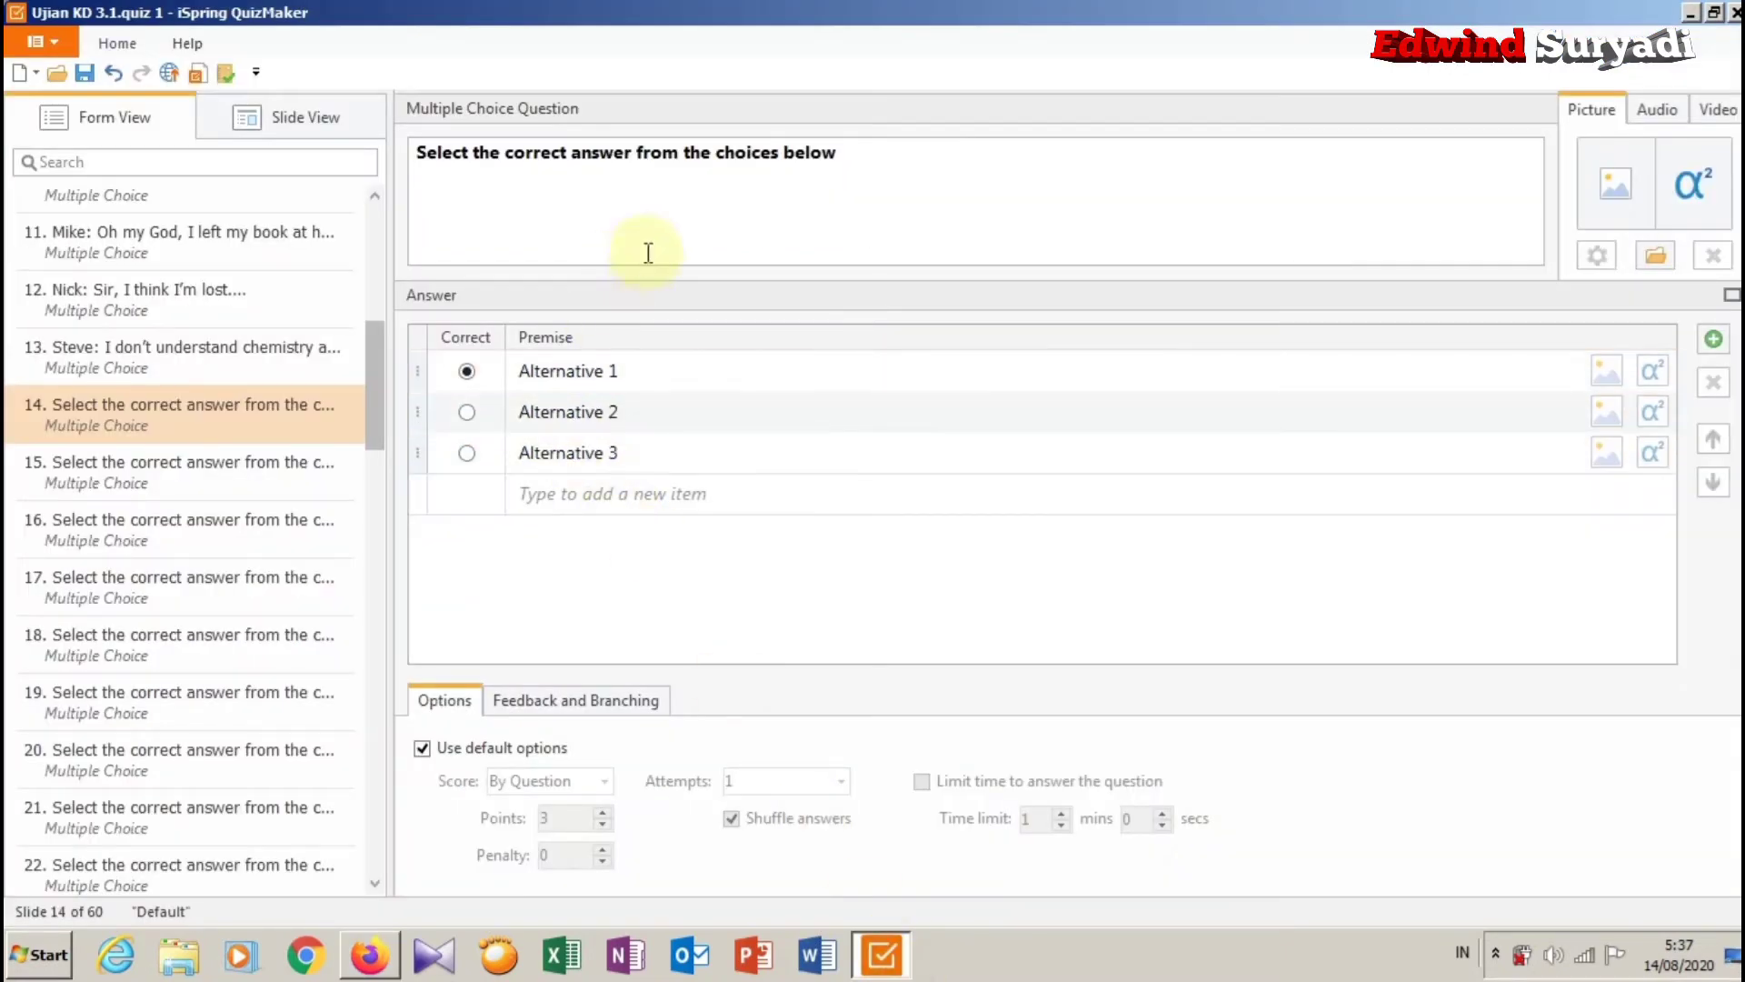
{"action": "left_click_drag", "start_coordinate": [876, 161], "coordinate": [390, 117]}
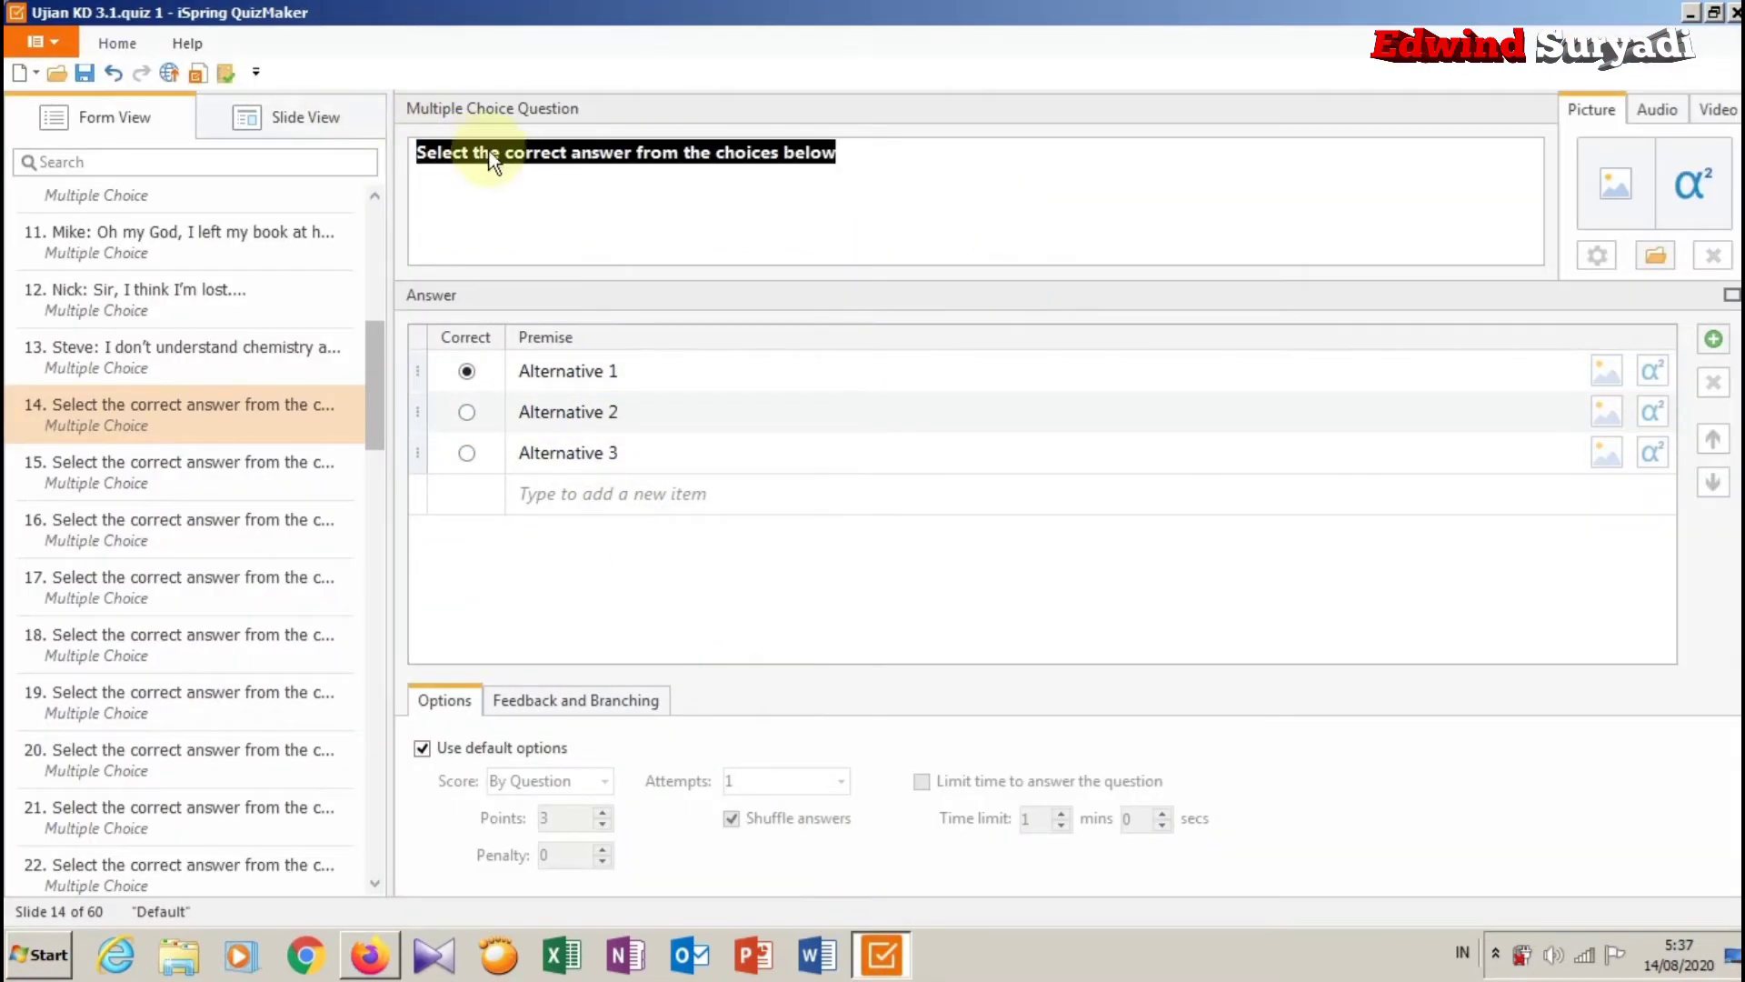
{"action": "right_click", "coordinate": [550, 232]}
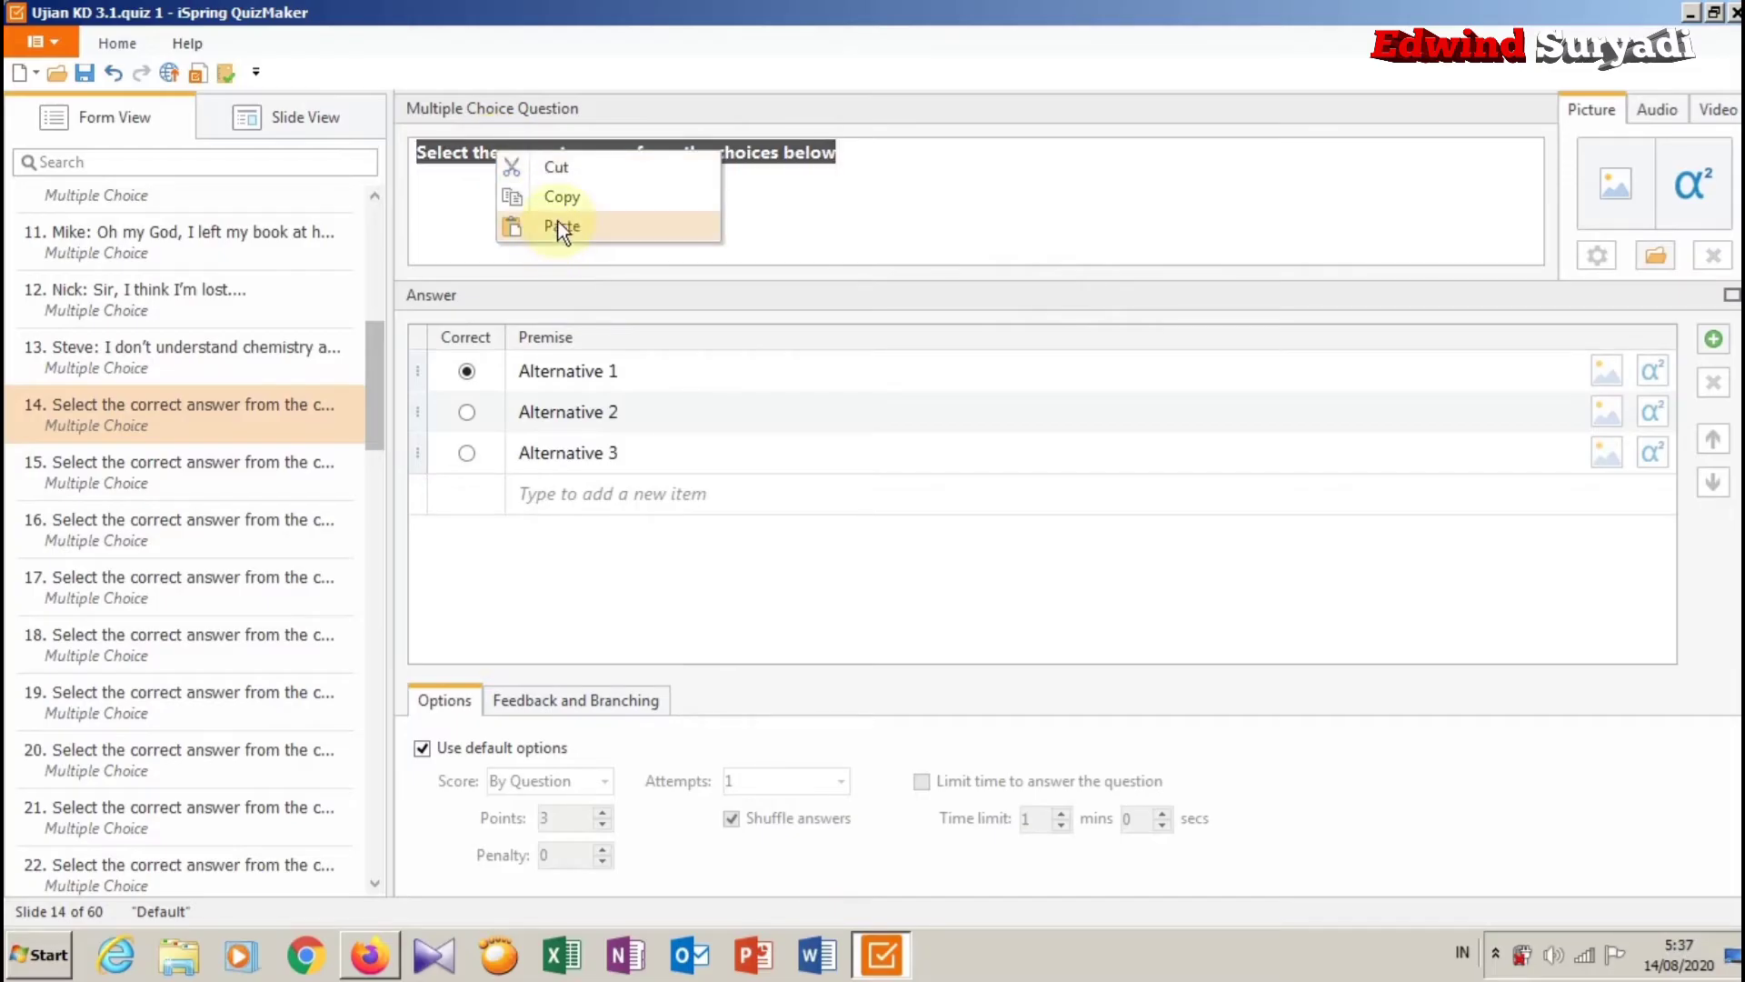
{"action": "left_click", "coordinate": [558, 225]}
{"action": "key", "text": "ctrl+a"}
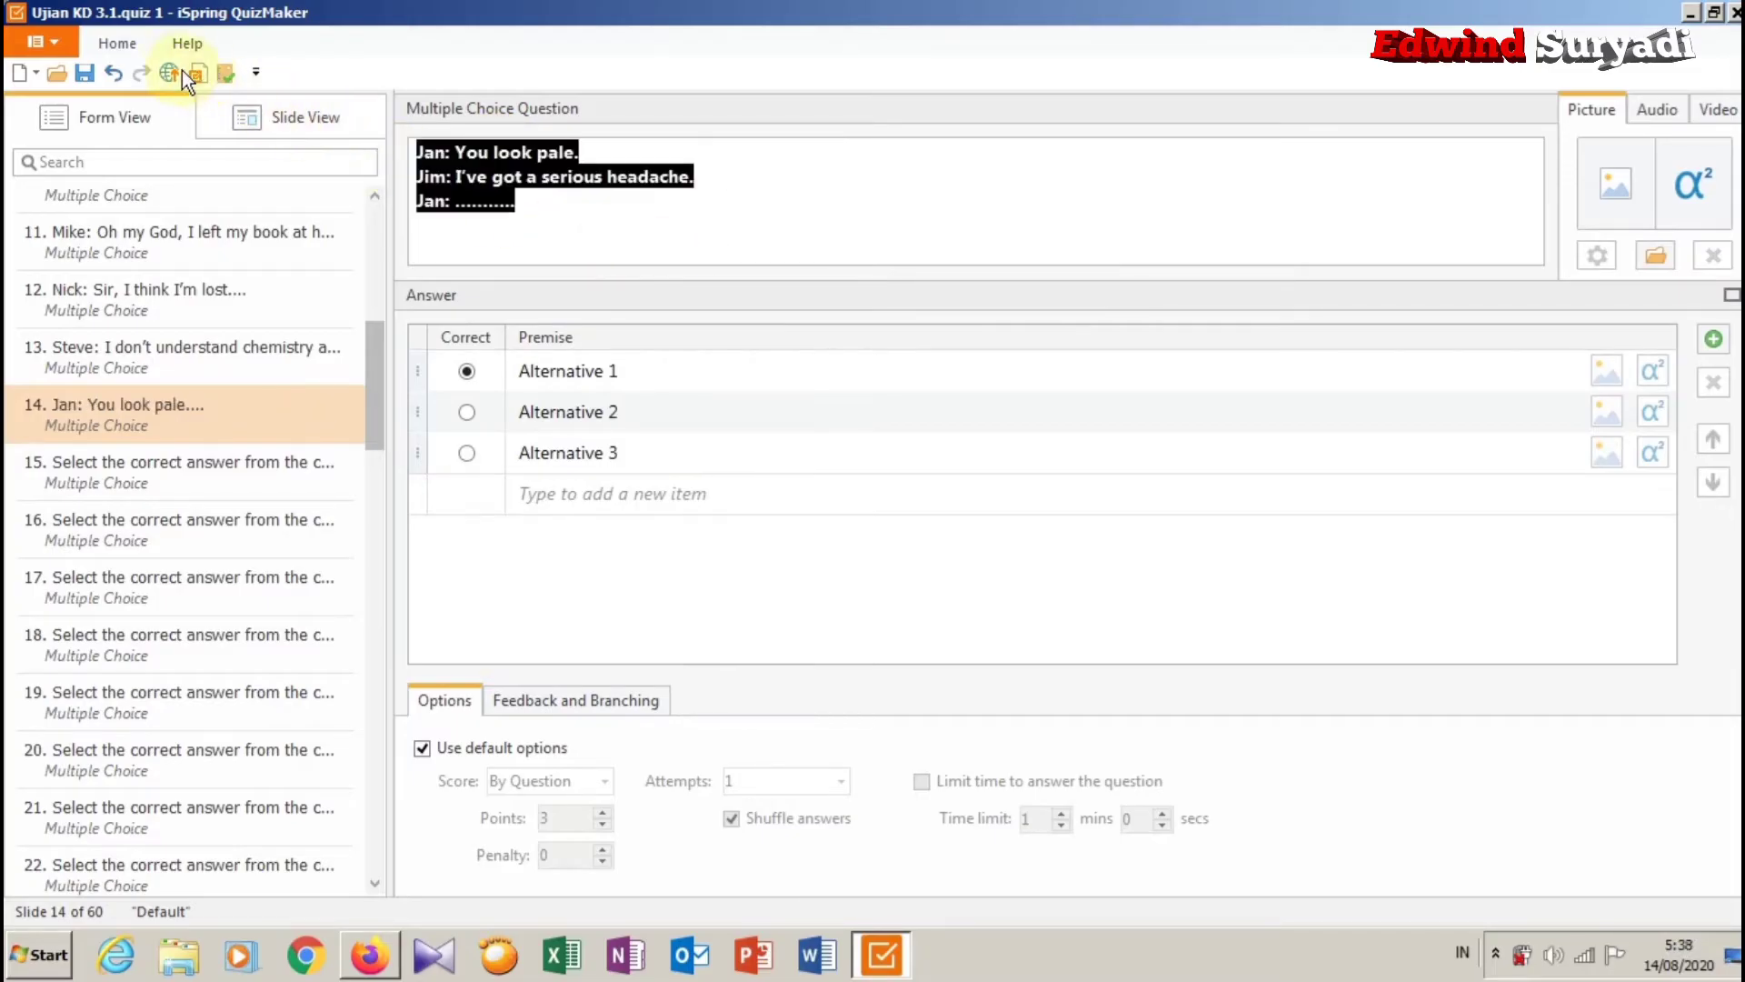
{"action": "left_click", "coordinate": [136, 50]}
{"action": "left_click", "coordinate": [543, 86]}
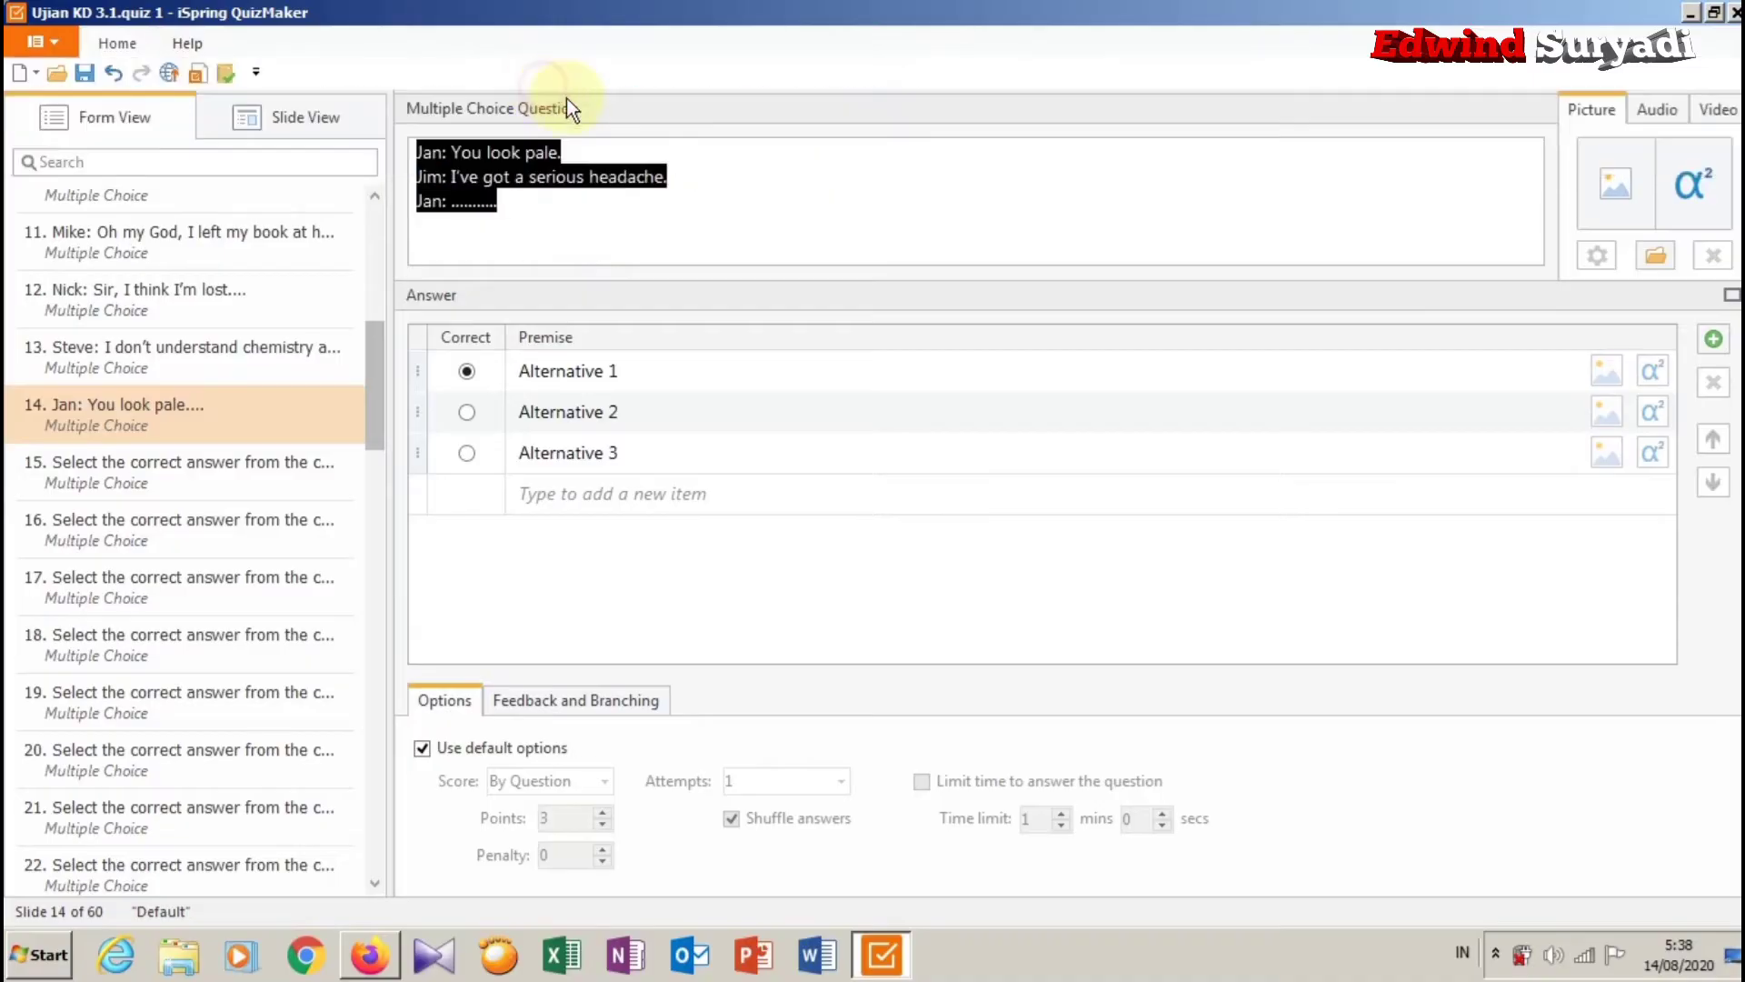
{"action": "left_click", "coordinate": [696, 571]}
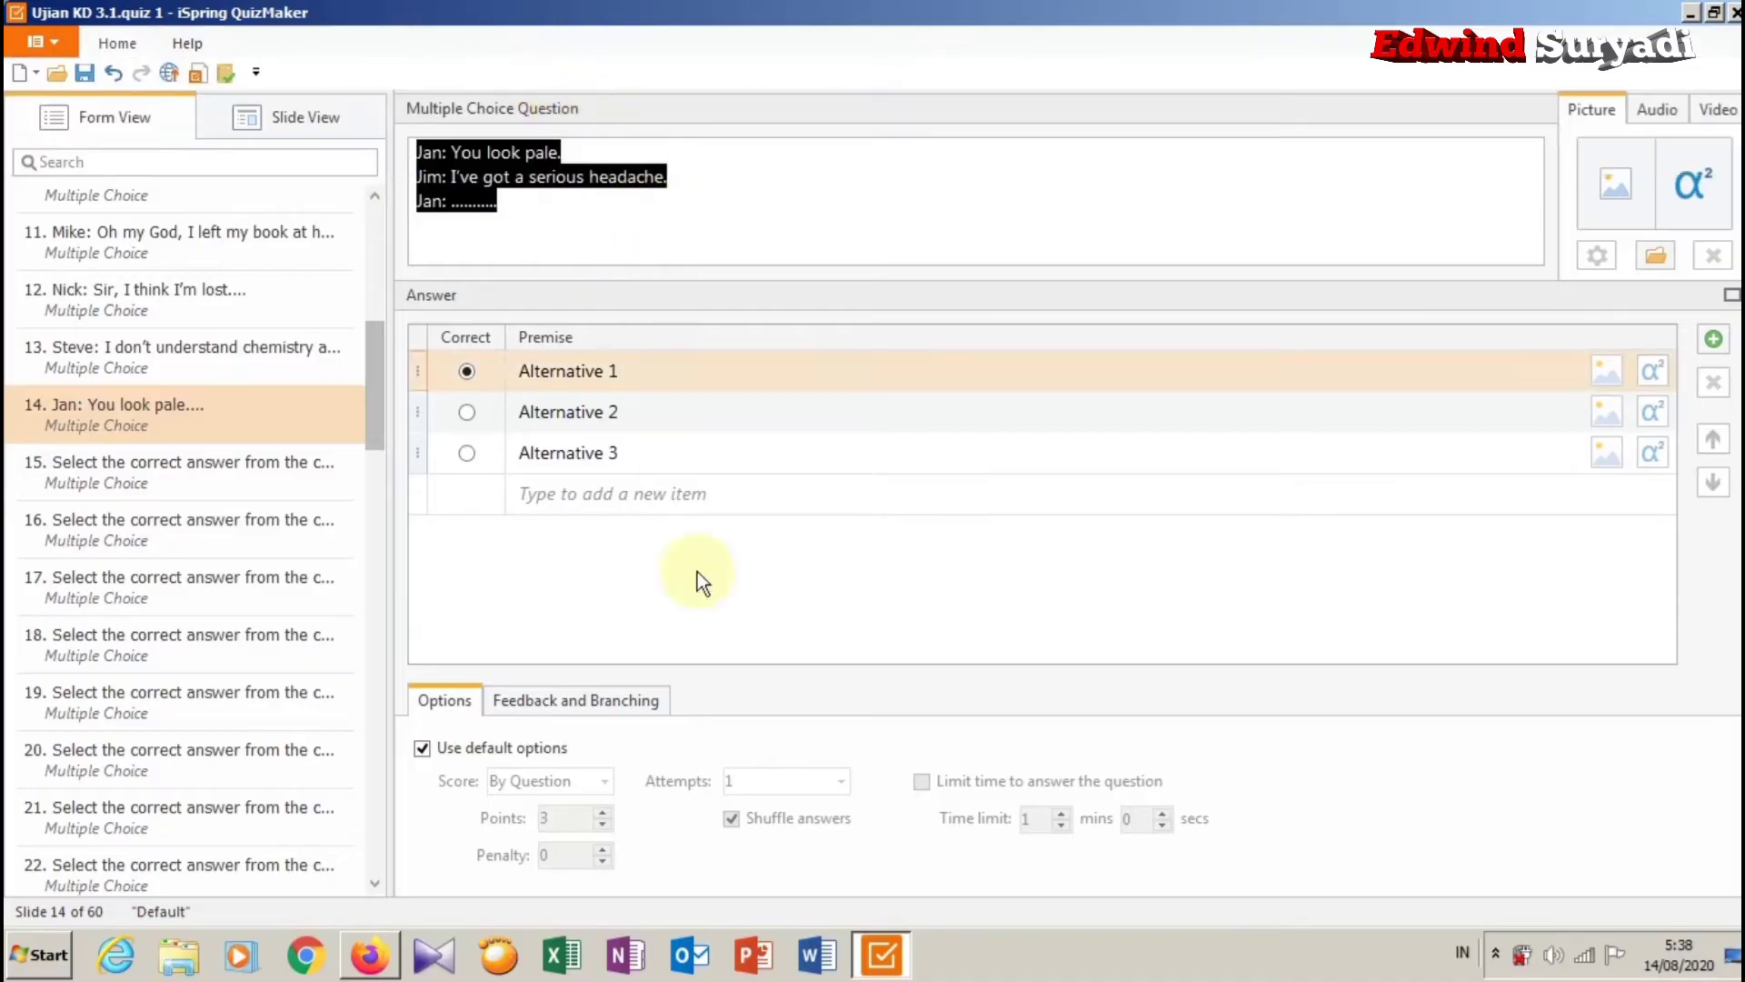
Copy option A of Soal 12, "Let me take you to the restaurant.", from the Firefox page and paste it over Alternative 1 in QuizMaker.
{"action": "left_click", "coordinate": [380, 951]}
{"action": "left_click_drag", "start_coordinate": [536, 543], "coordinate": [218, 549]}
{"action": "right_click", "coordinate": [229, 544]}
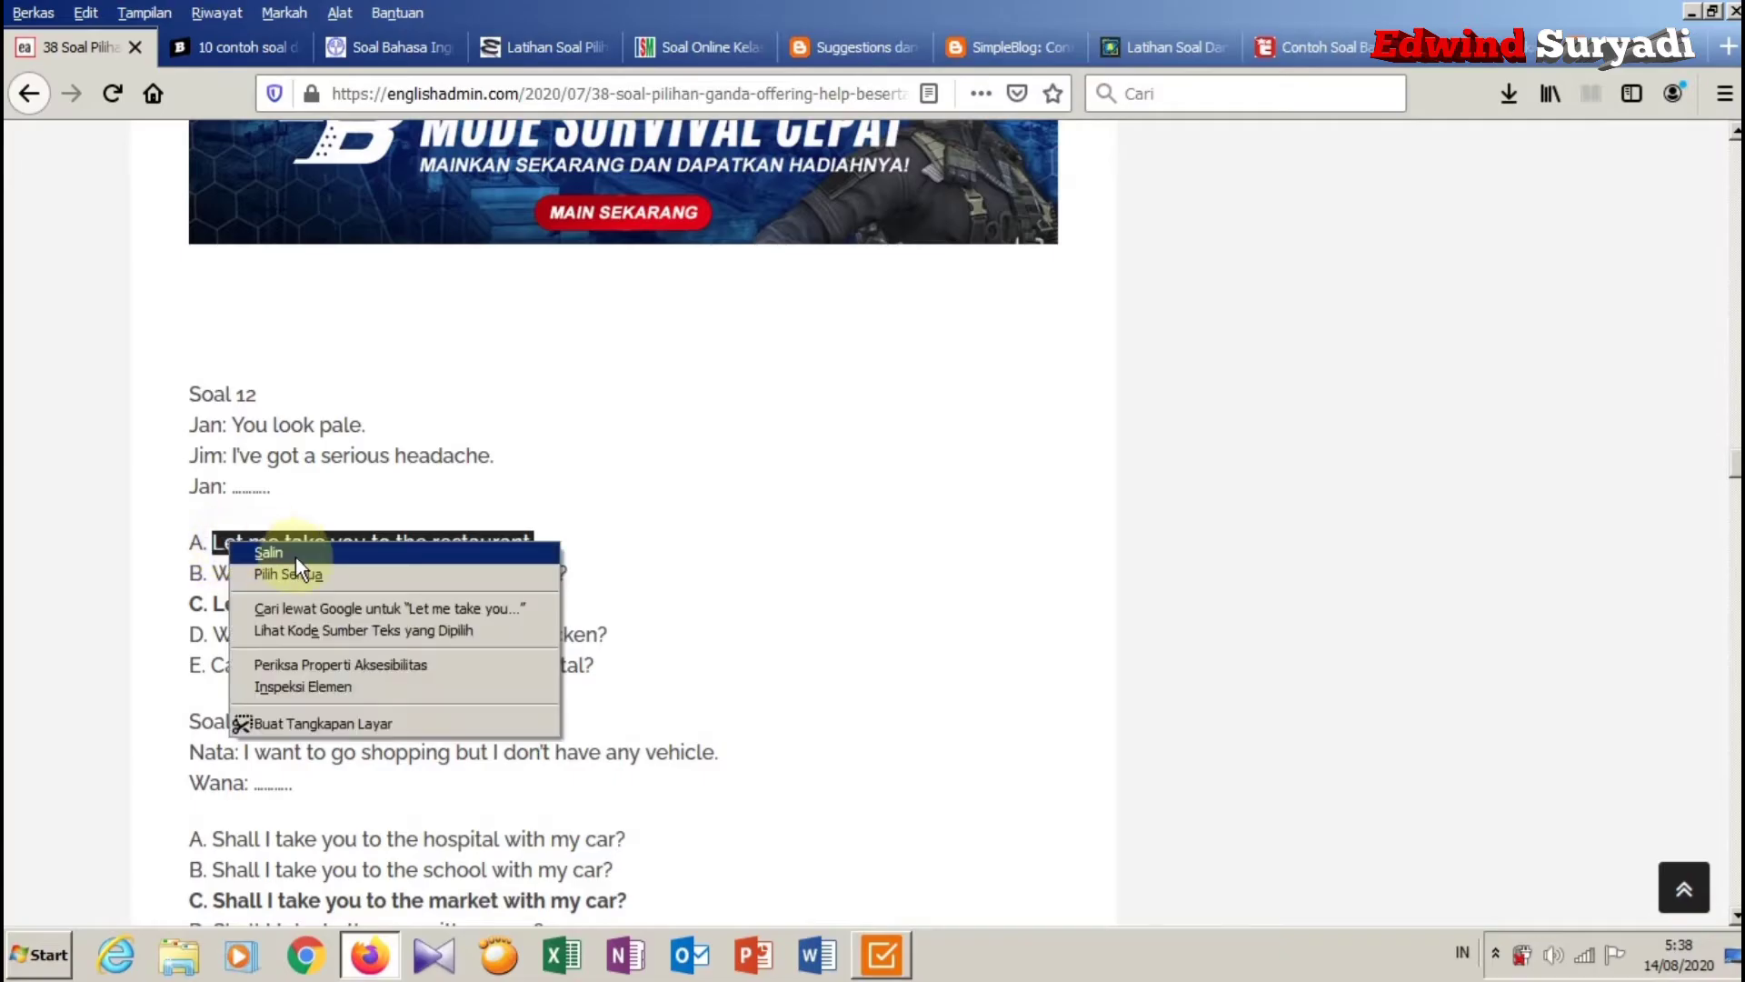
{"action": "left_click", "coordinate": [297, 558]}
{"action": "left_click", "coordinate": [861, 929]}
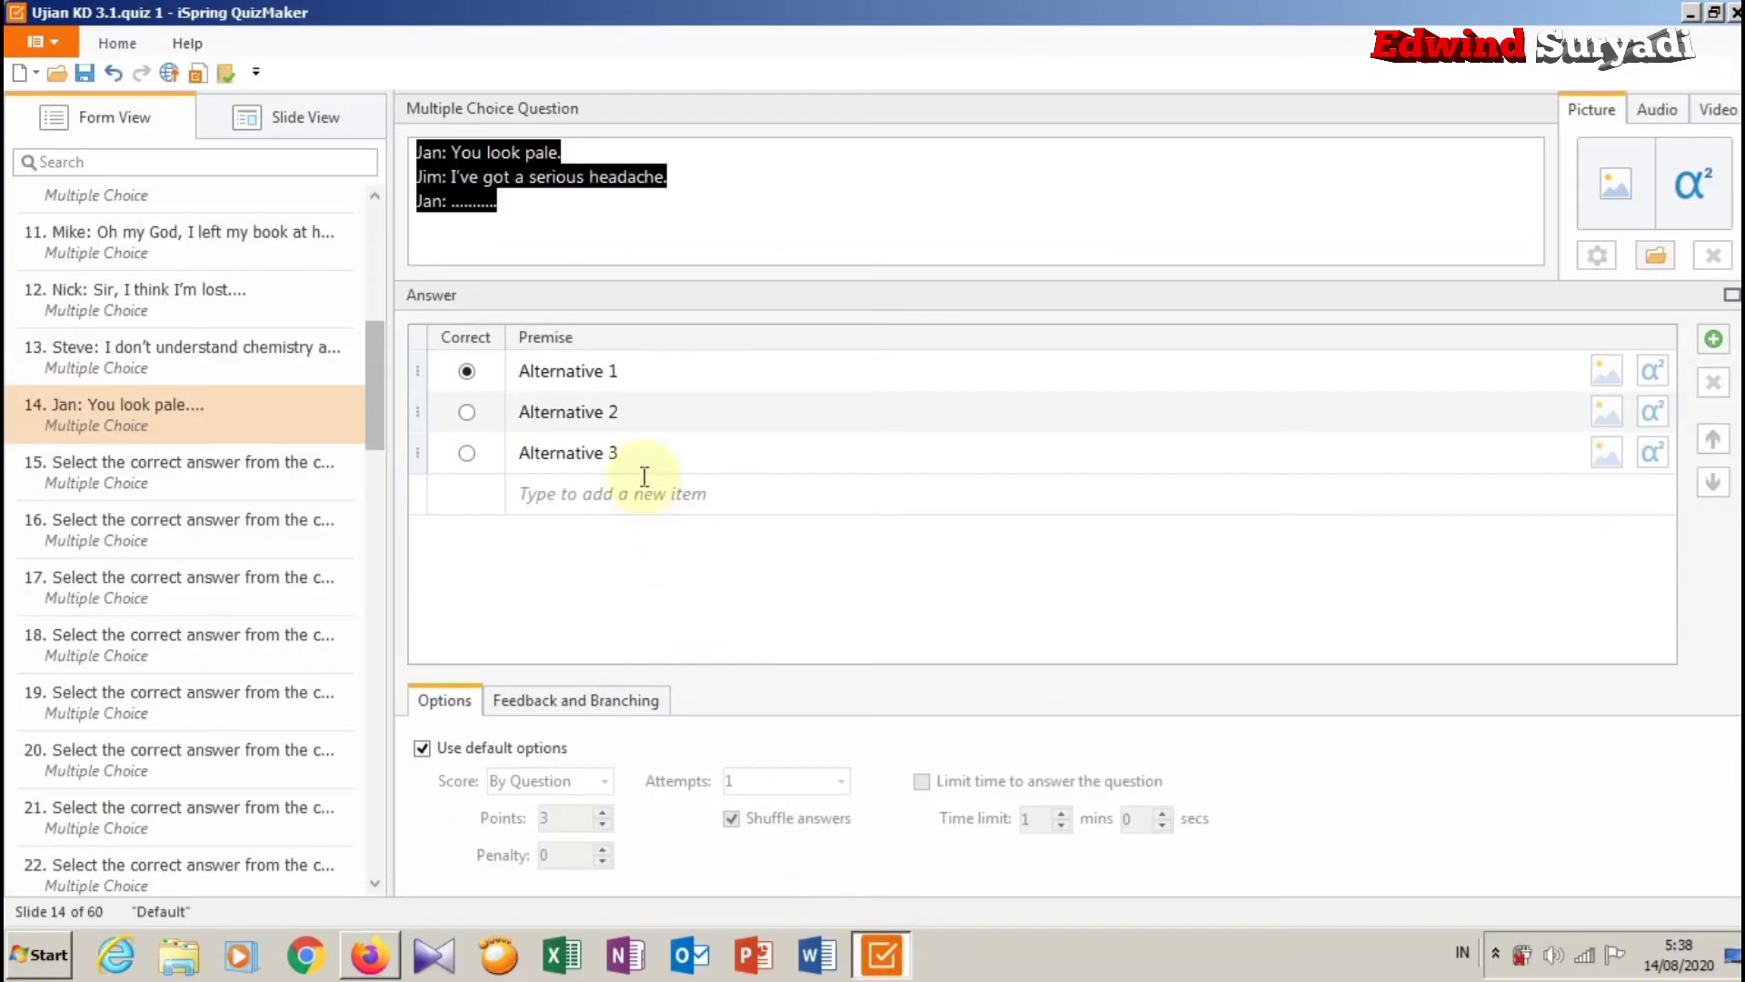
{"action": "left_click", "coordinate": [651, 367]}
{"action": "left_click_drag", "start_coordinate": [651, 367], "coordinate": [478, 355]}
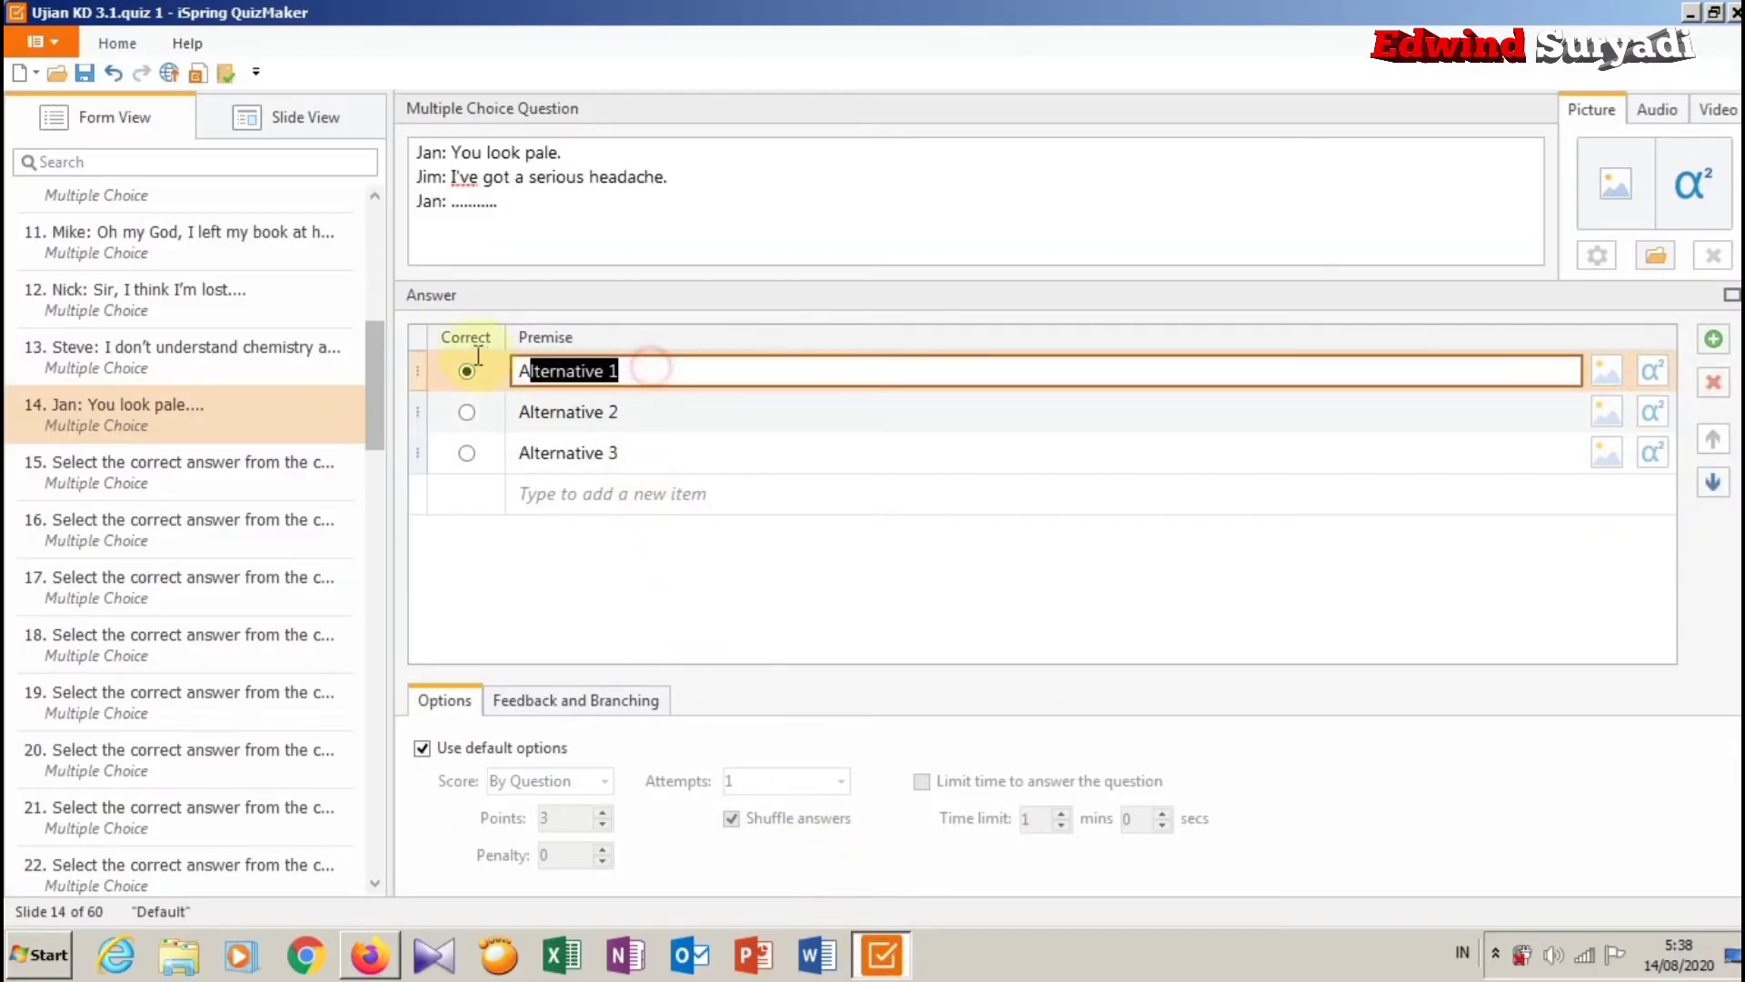
{"action": "right_click", "coordinate": [565, 367]}
{"action": "left_click", "coordinate": [623, 433]}
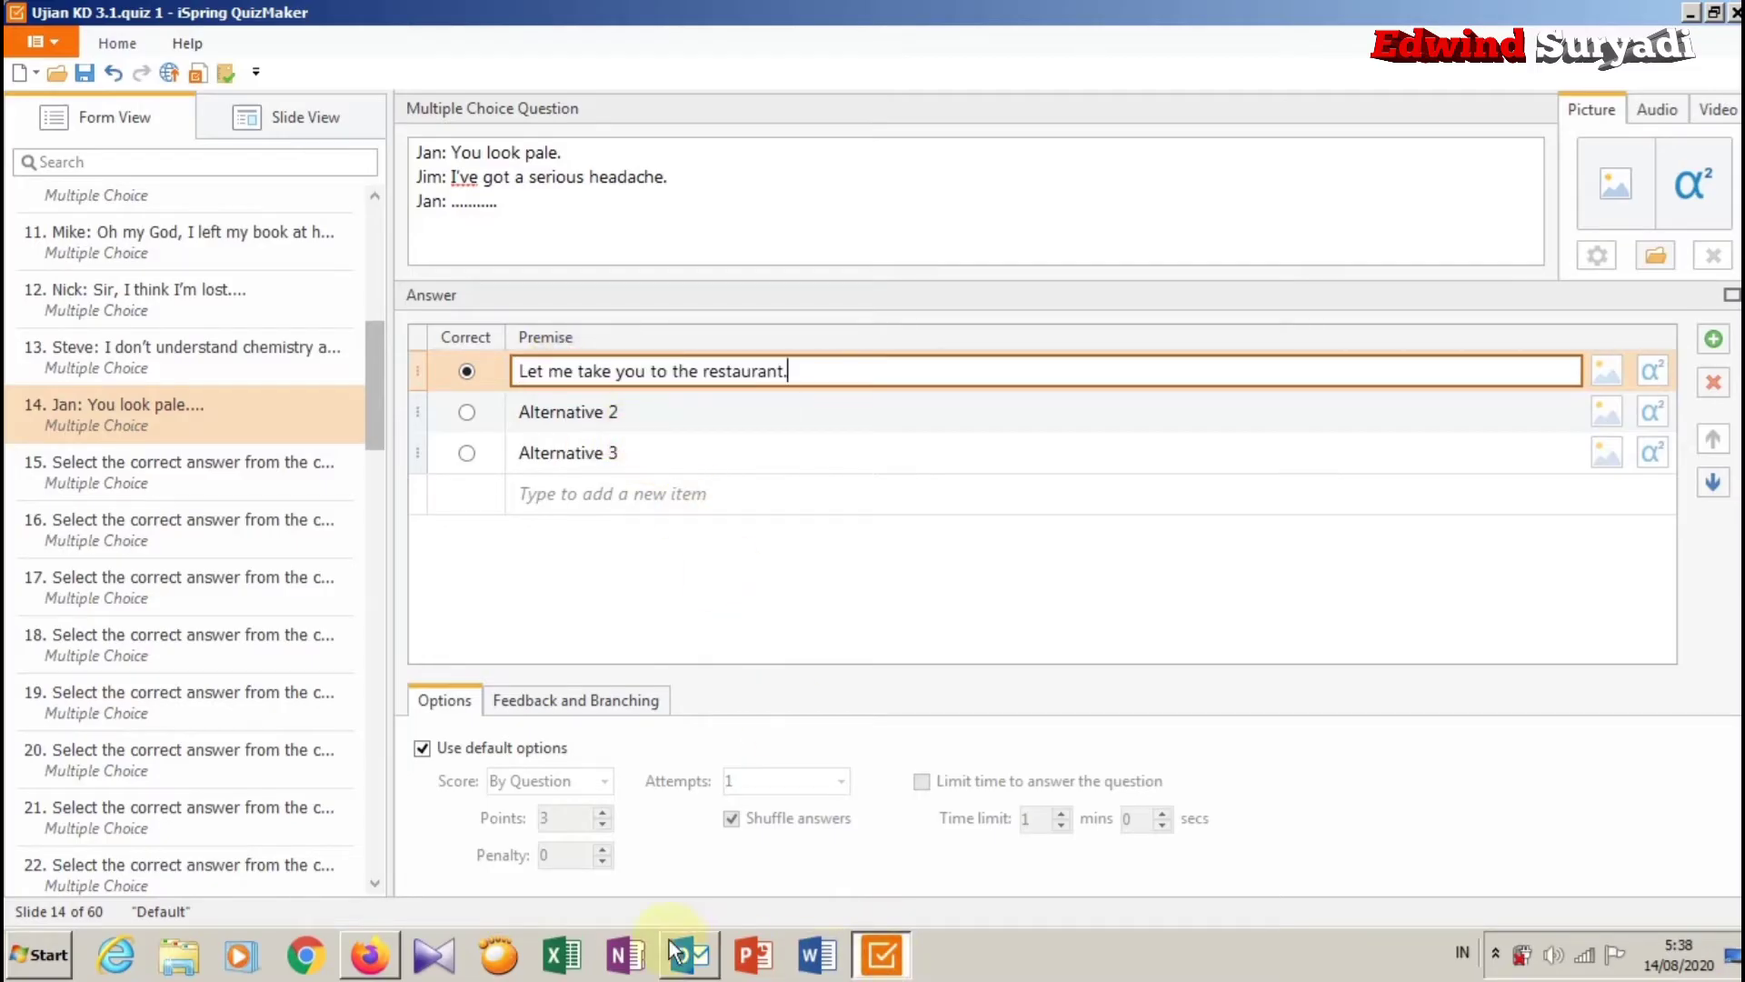
Copy option B, "What about a glass of avocado juice?", from the Firefox page and paste it over Alternative 2 in QuizMaker.
{"action": "left_click", "coordinate": [370, 955]}
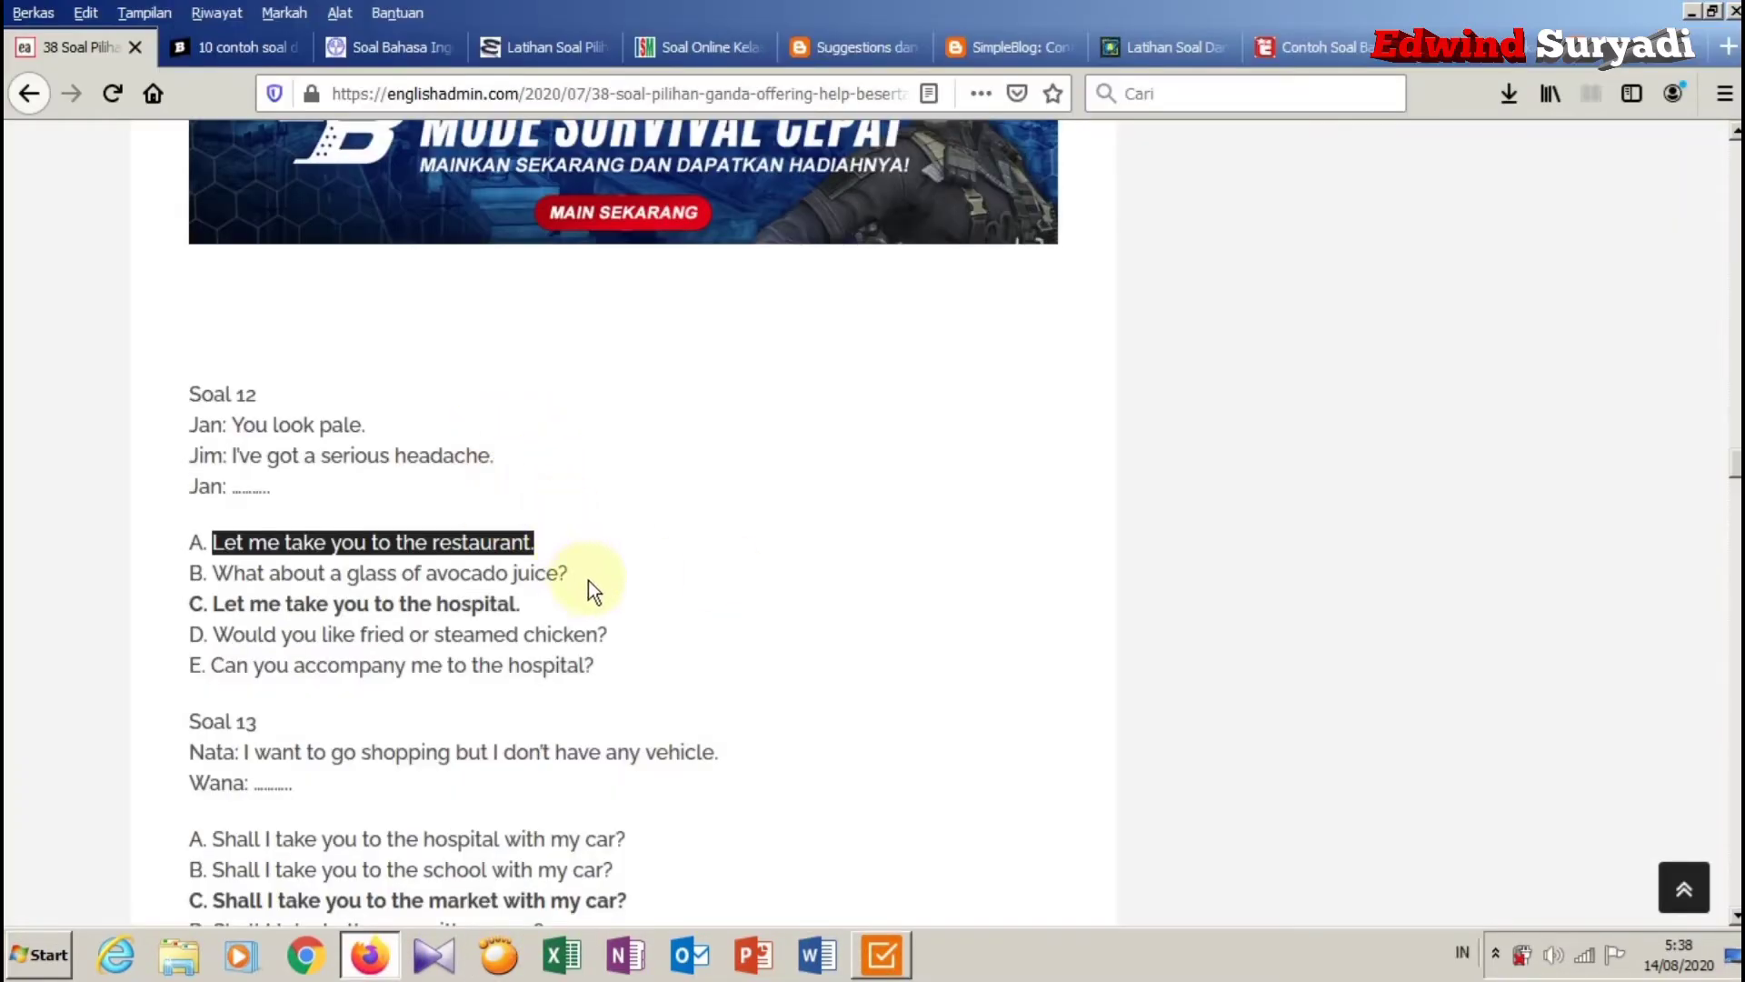
{"action": "left_click_drag", "start_coordinate": [587, 580], "coordinate": [210, 560]}
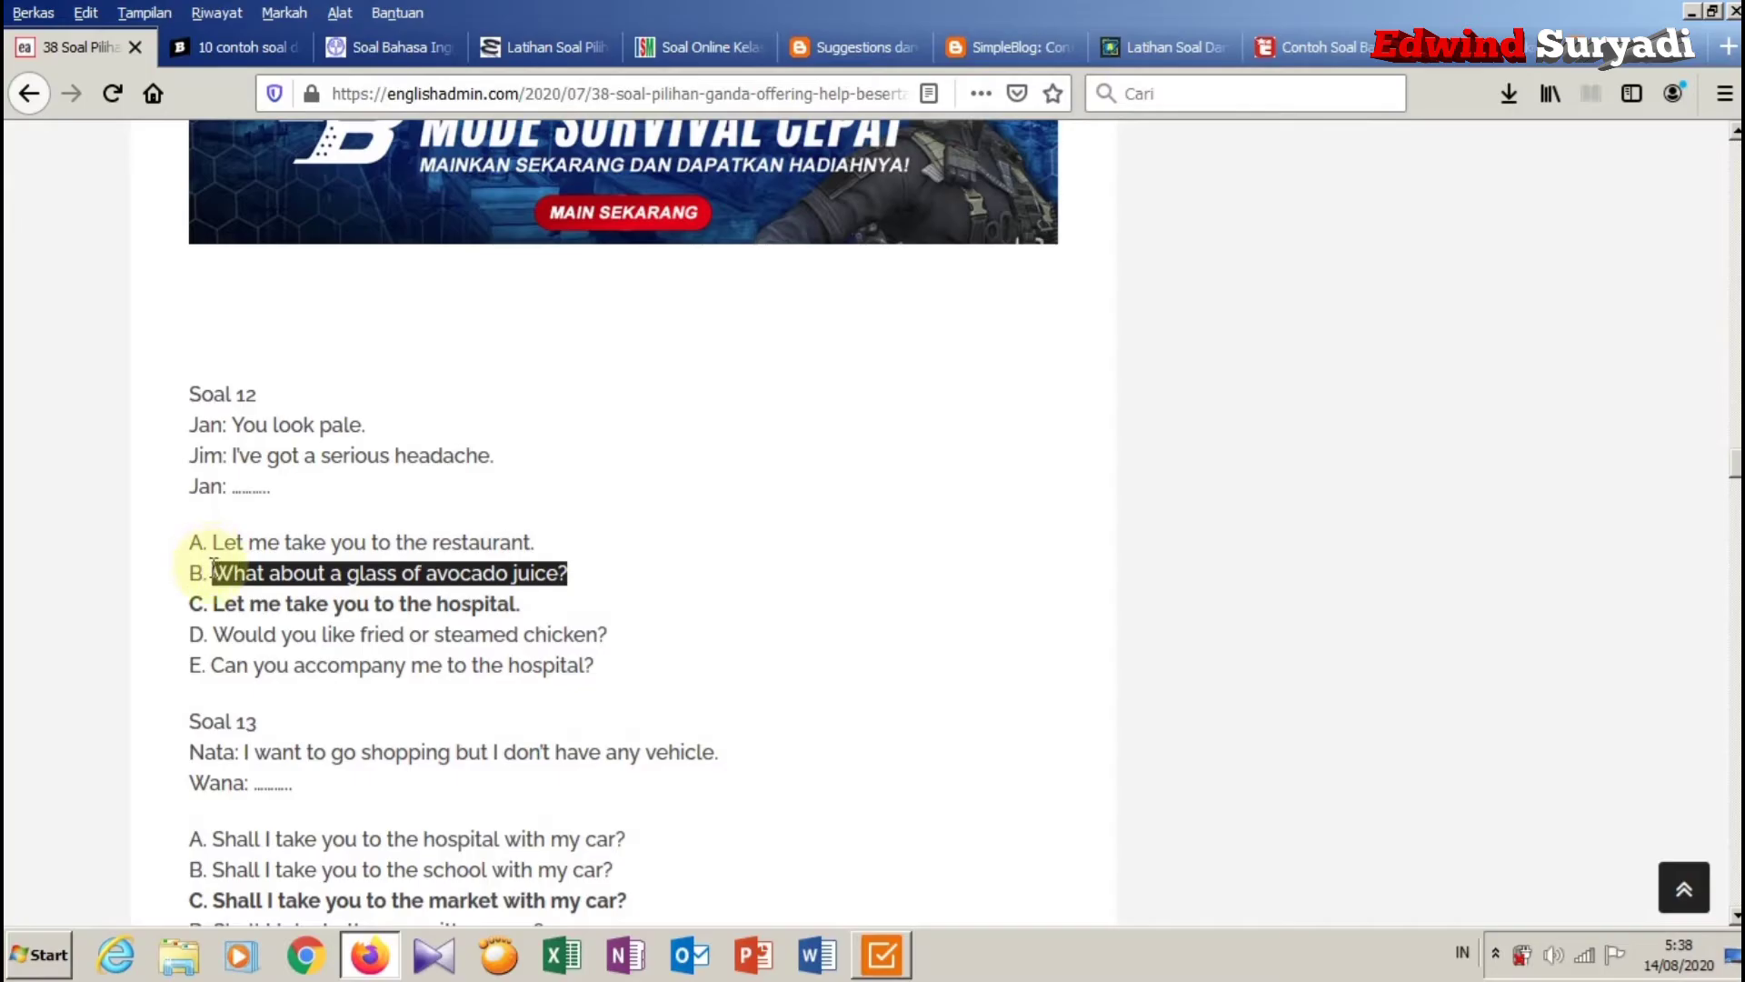
{"action": "right_click", "coordinate": [232, 570]}
{"action": "left_click", "coordinate": [266, 582]}
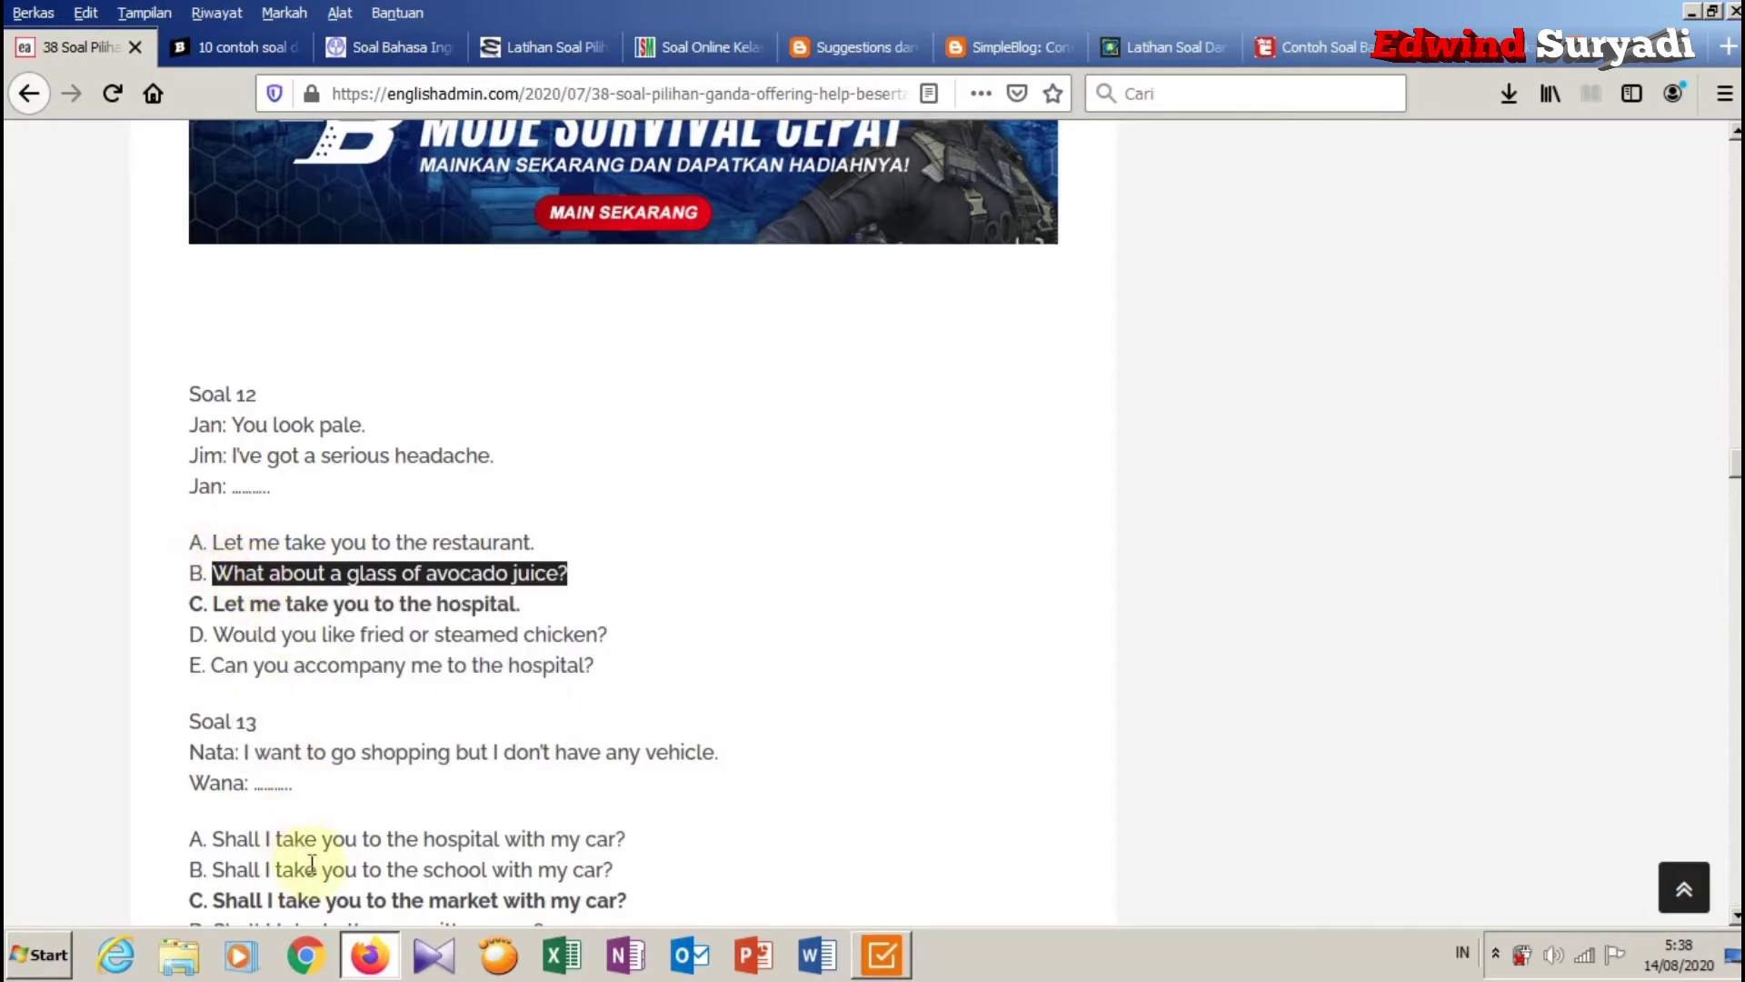
{"action": "left_click", "coordinate": [882, 952]}
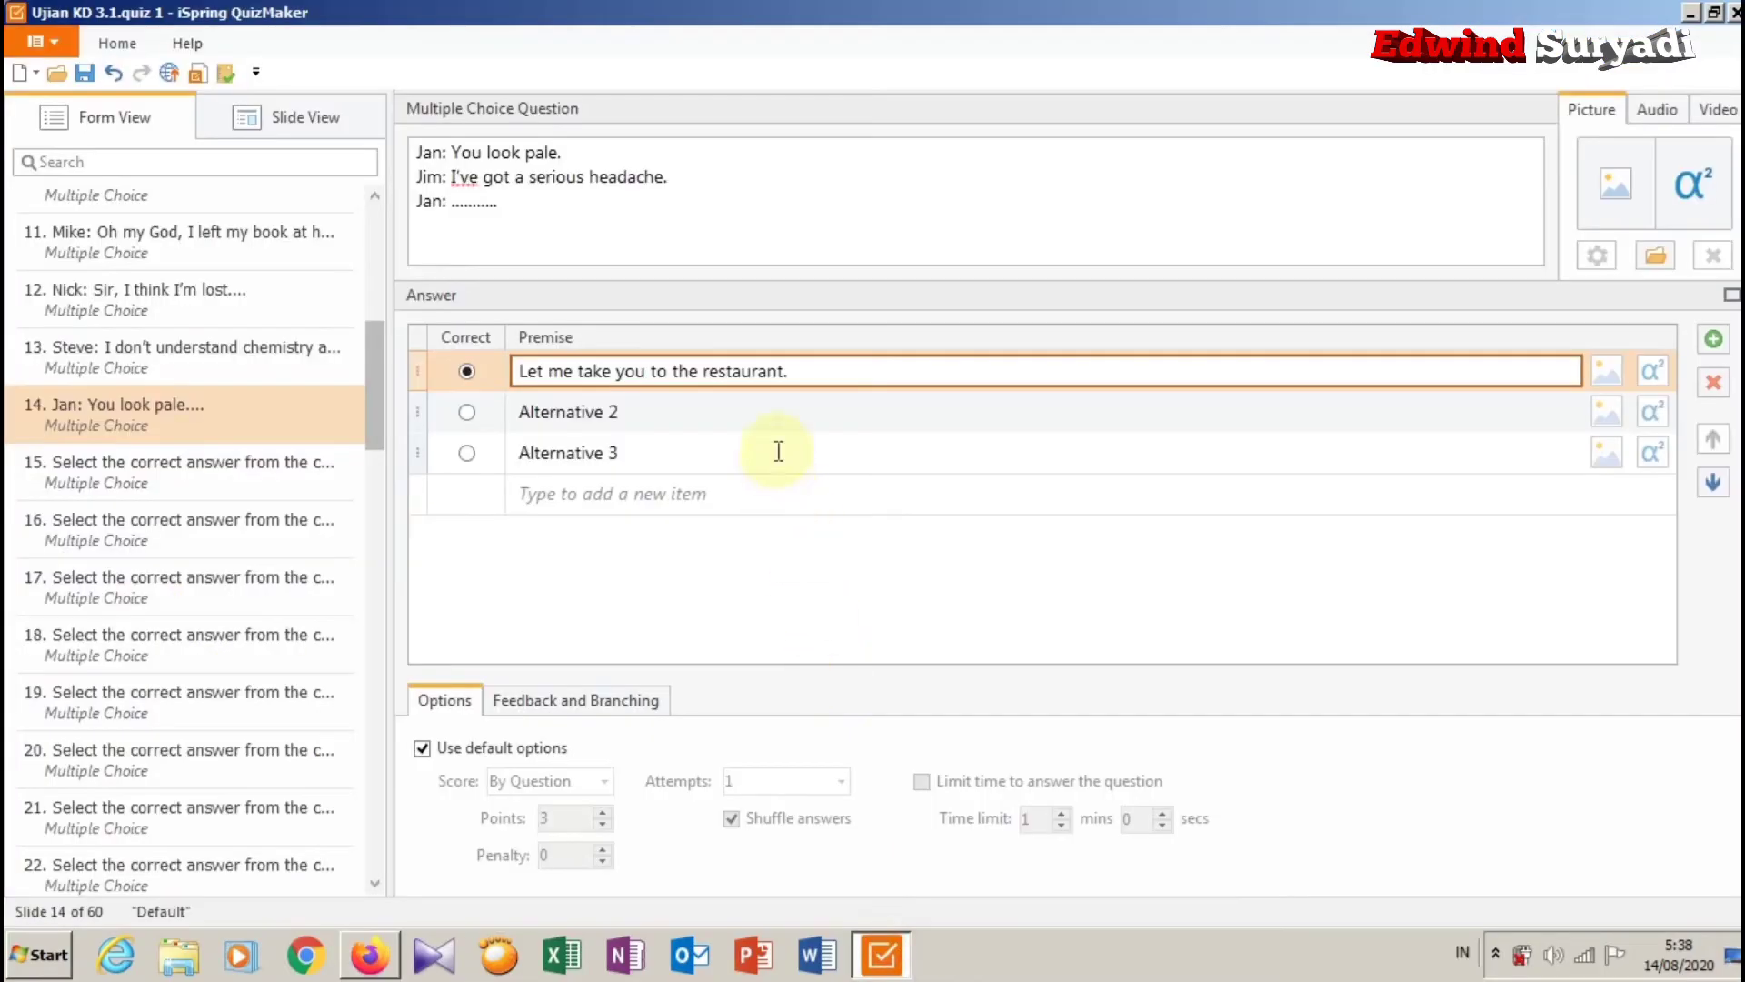
{"action": "left_click", "coordinate": [791, 417]}
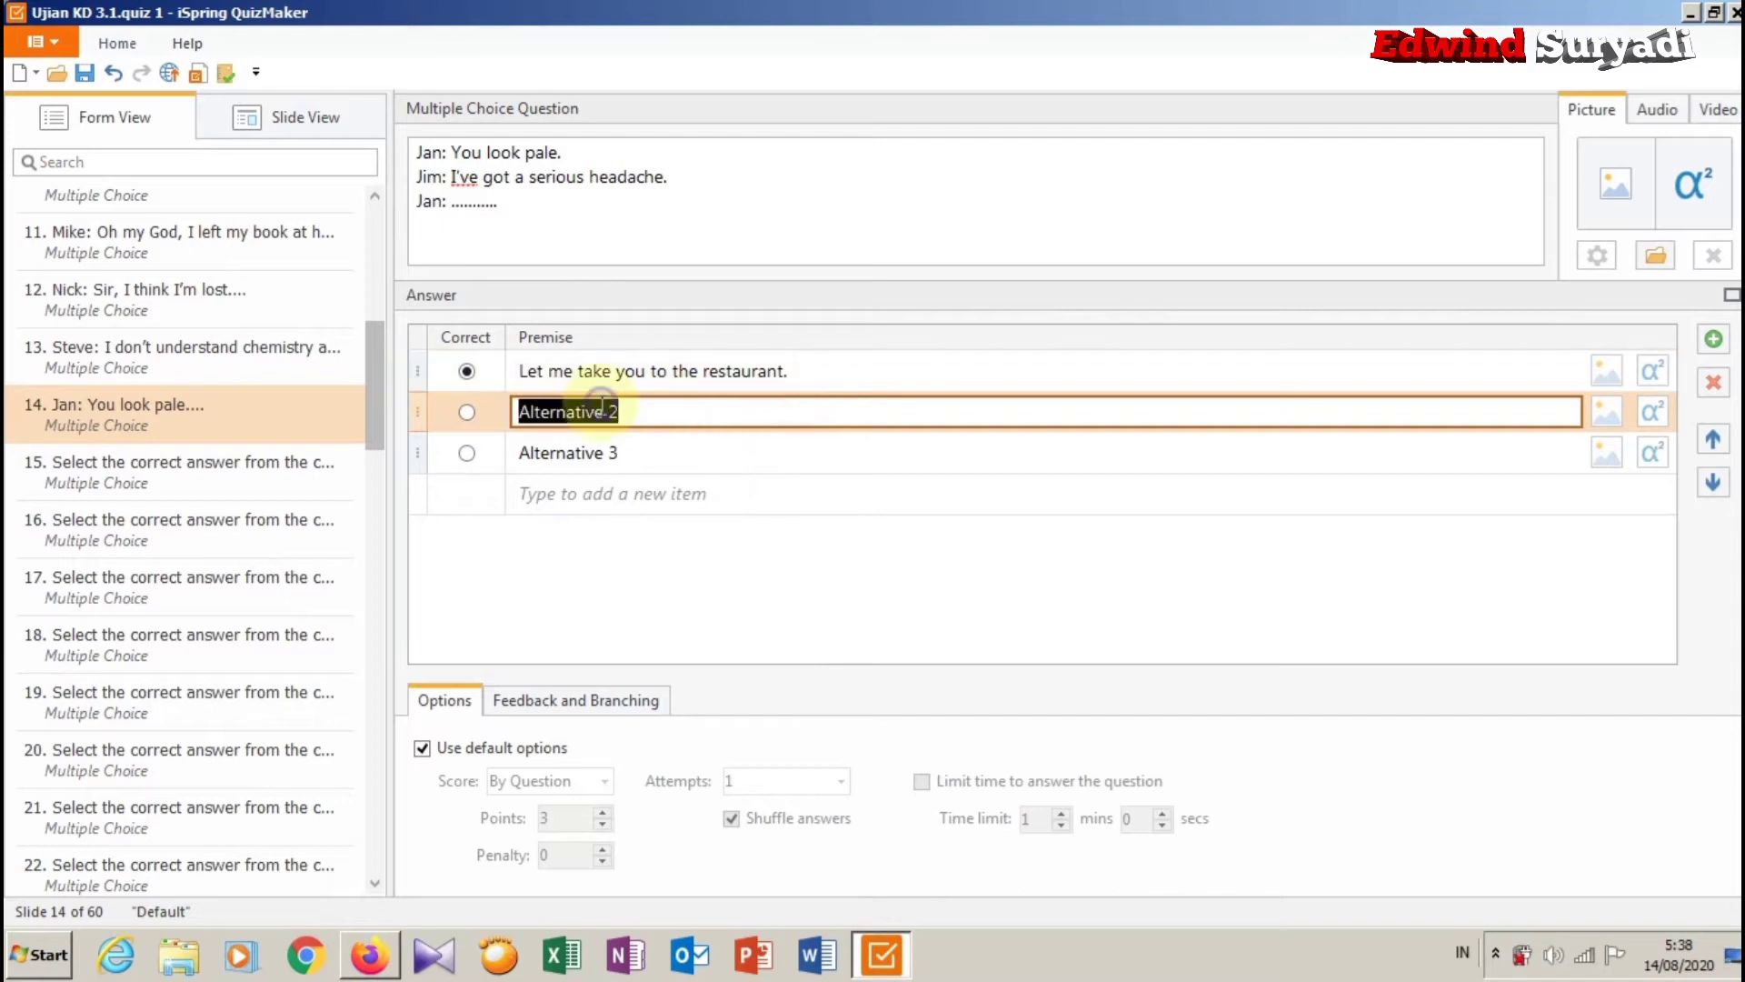
{"action": "right_click", "coordinate": [601, 406]}
{"action": "left_click", "coordinate": [656, 481]}
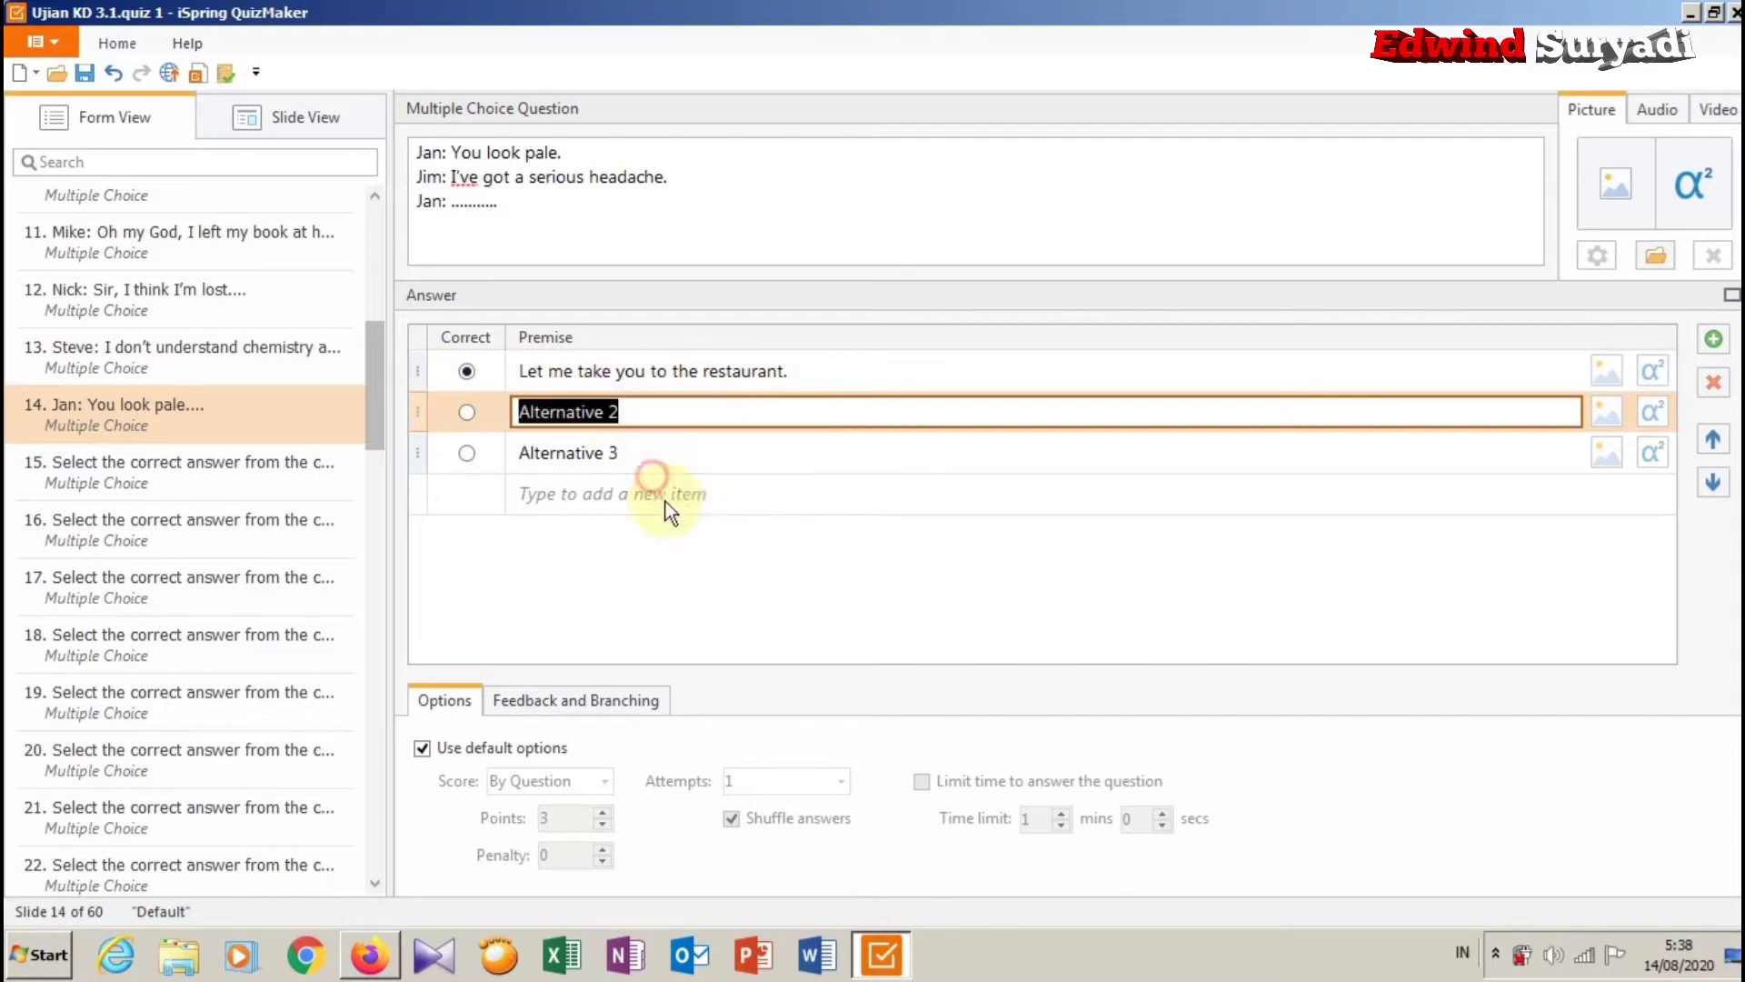
Copy option C, "Let me take you to the hospital.", from the Firefox page and paste it over Alternative 3 in QuizMaker.
{"action": "left_click", "coordinate": [349, 933]}
{"action": "left_click", "coordinate": [563, 605]}
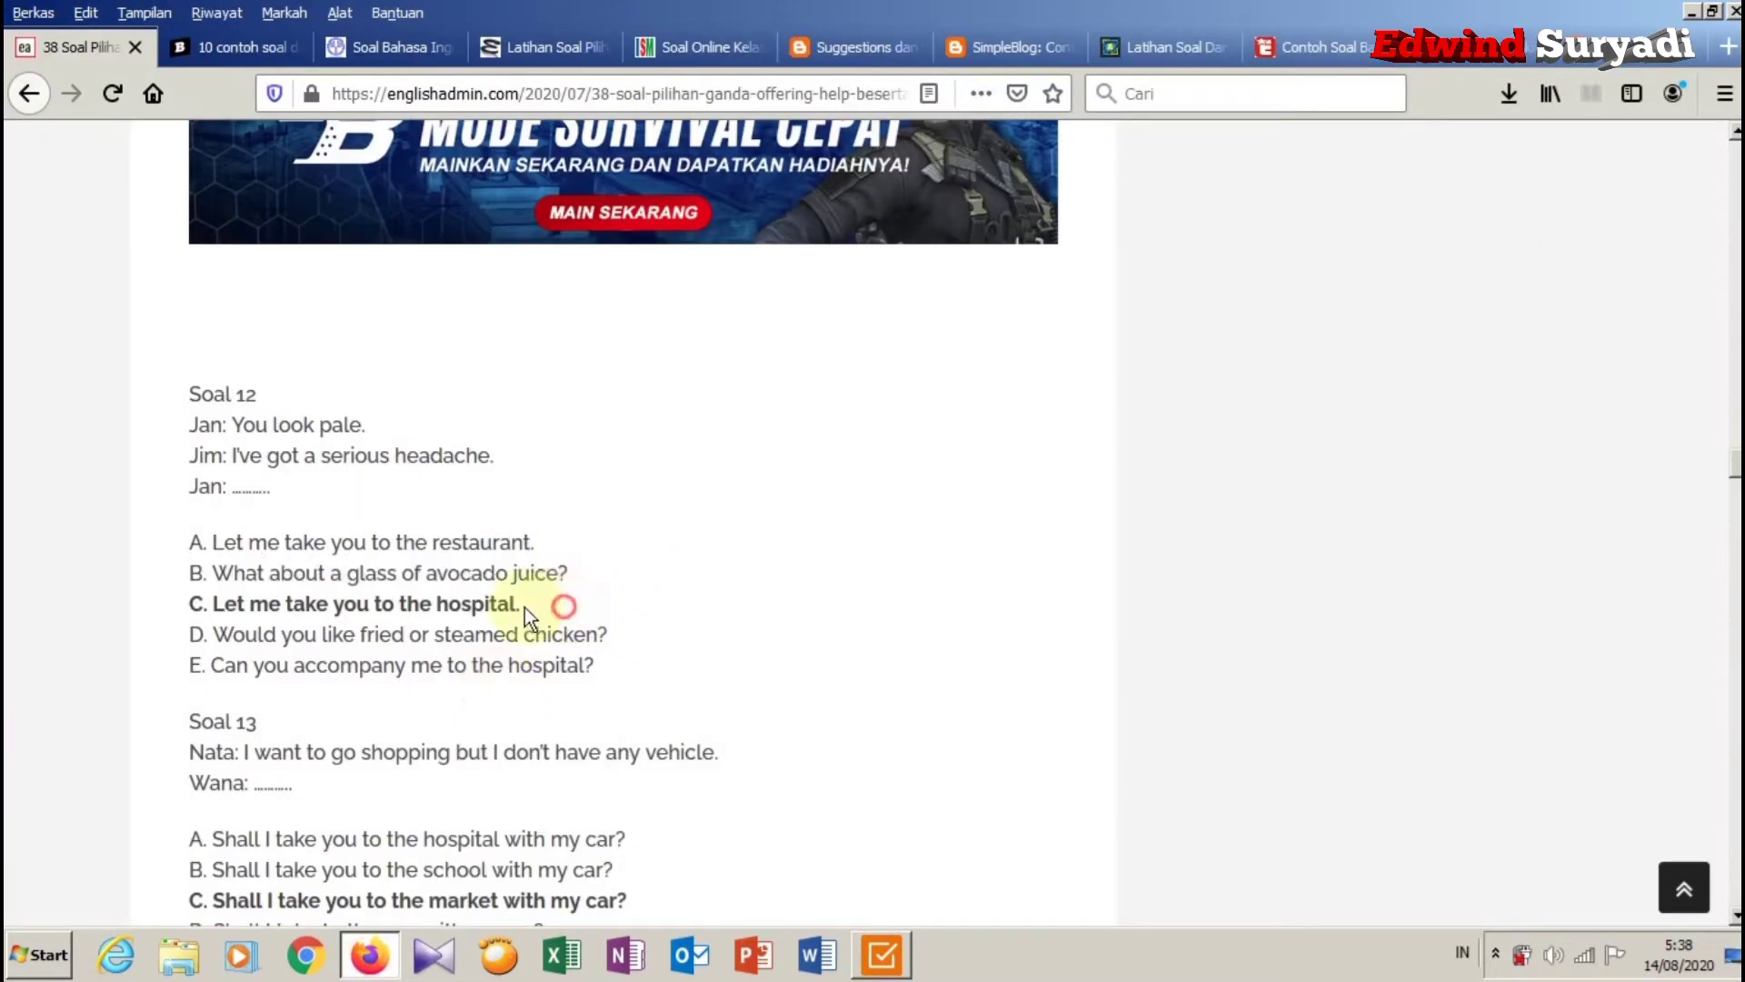
{"action": "left_click_drag", "start_coordinate": [525, 607], "coordinate": [219, 604]}
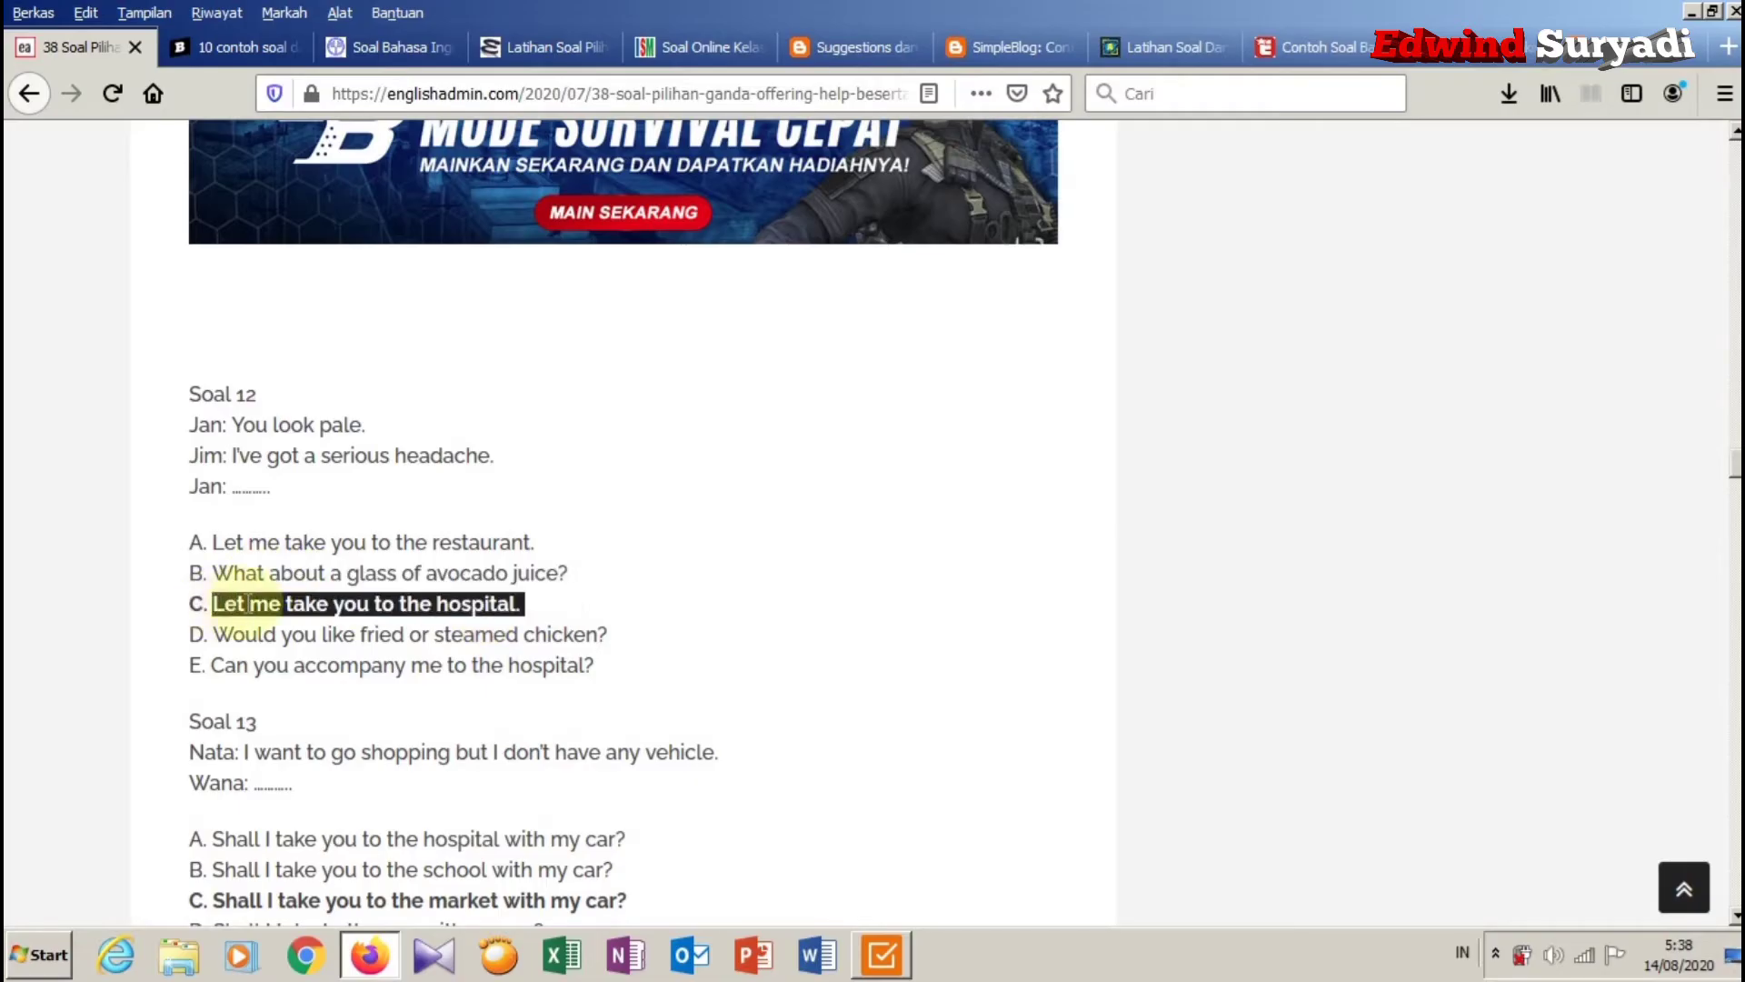
{"action": "right_click", "coordinate": [244, 604]}
{"action": "left_click", "coordinate": [259, 611]}
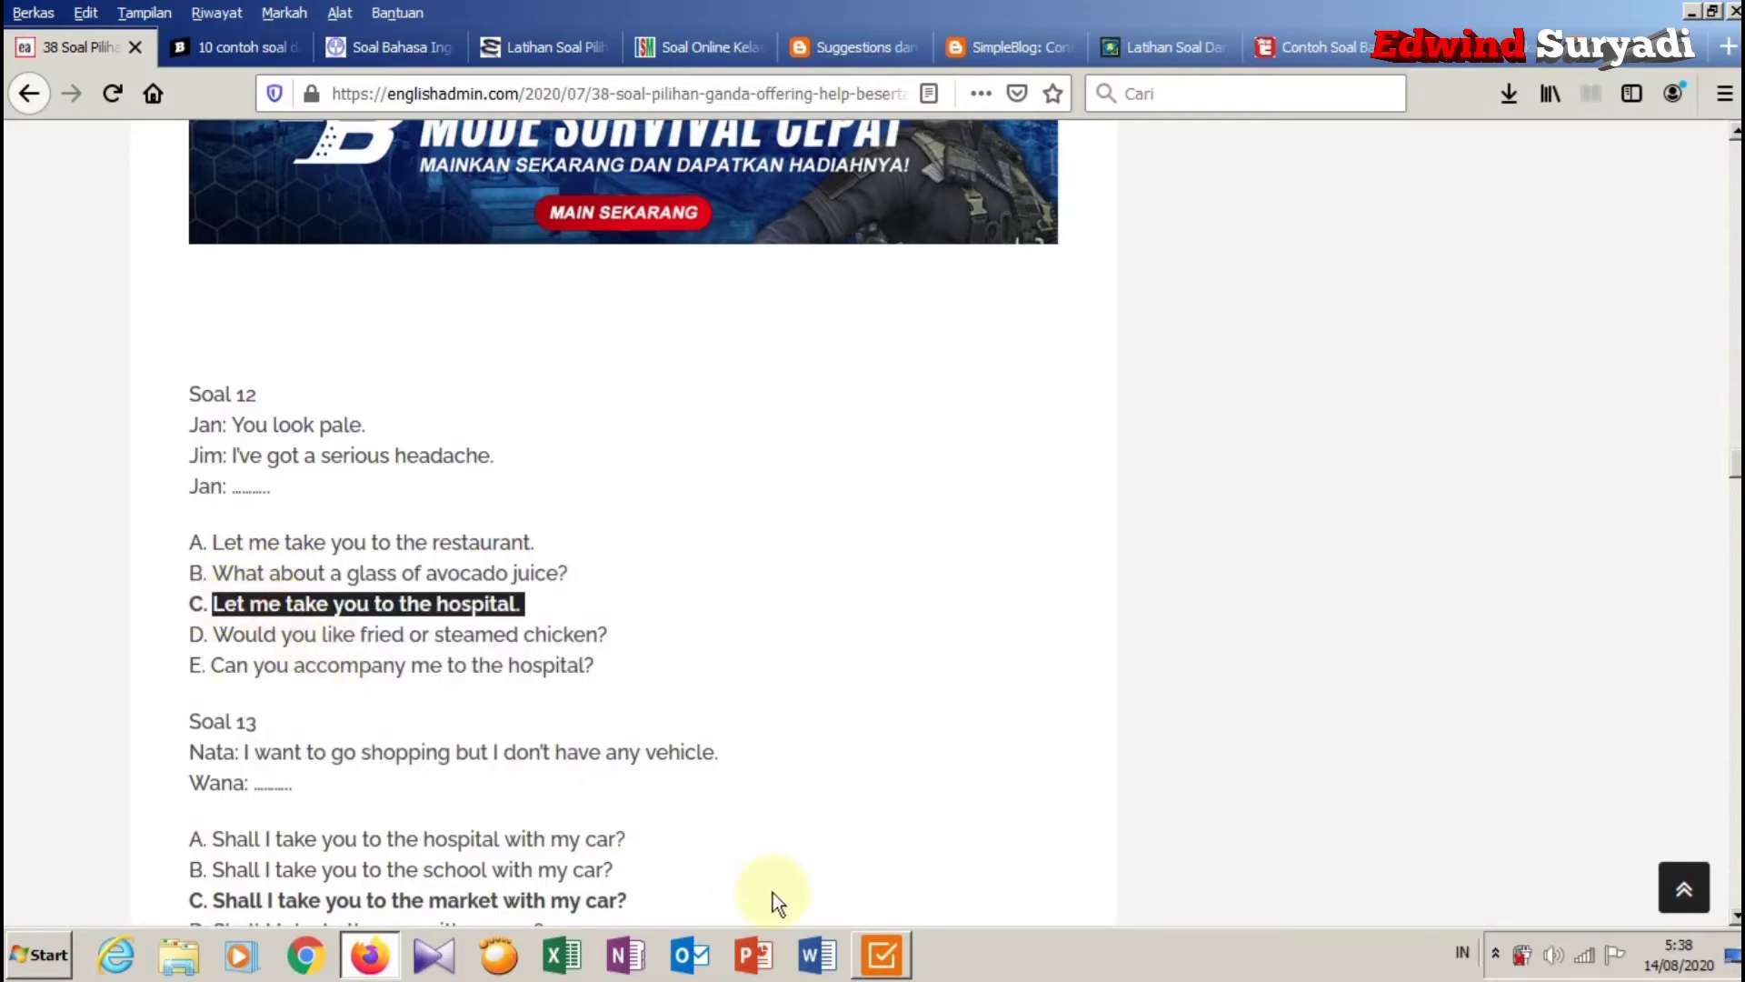
{"action": "left_click", "coordinate": [883, 955]}
{"action": "left_click", "coordinate": [829, 455]}
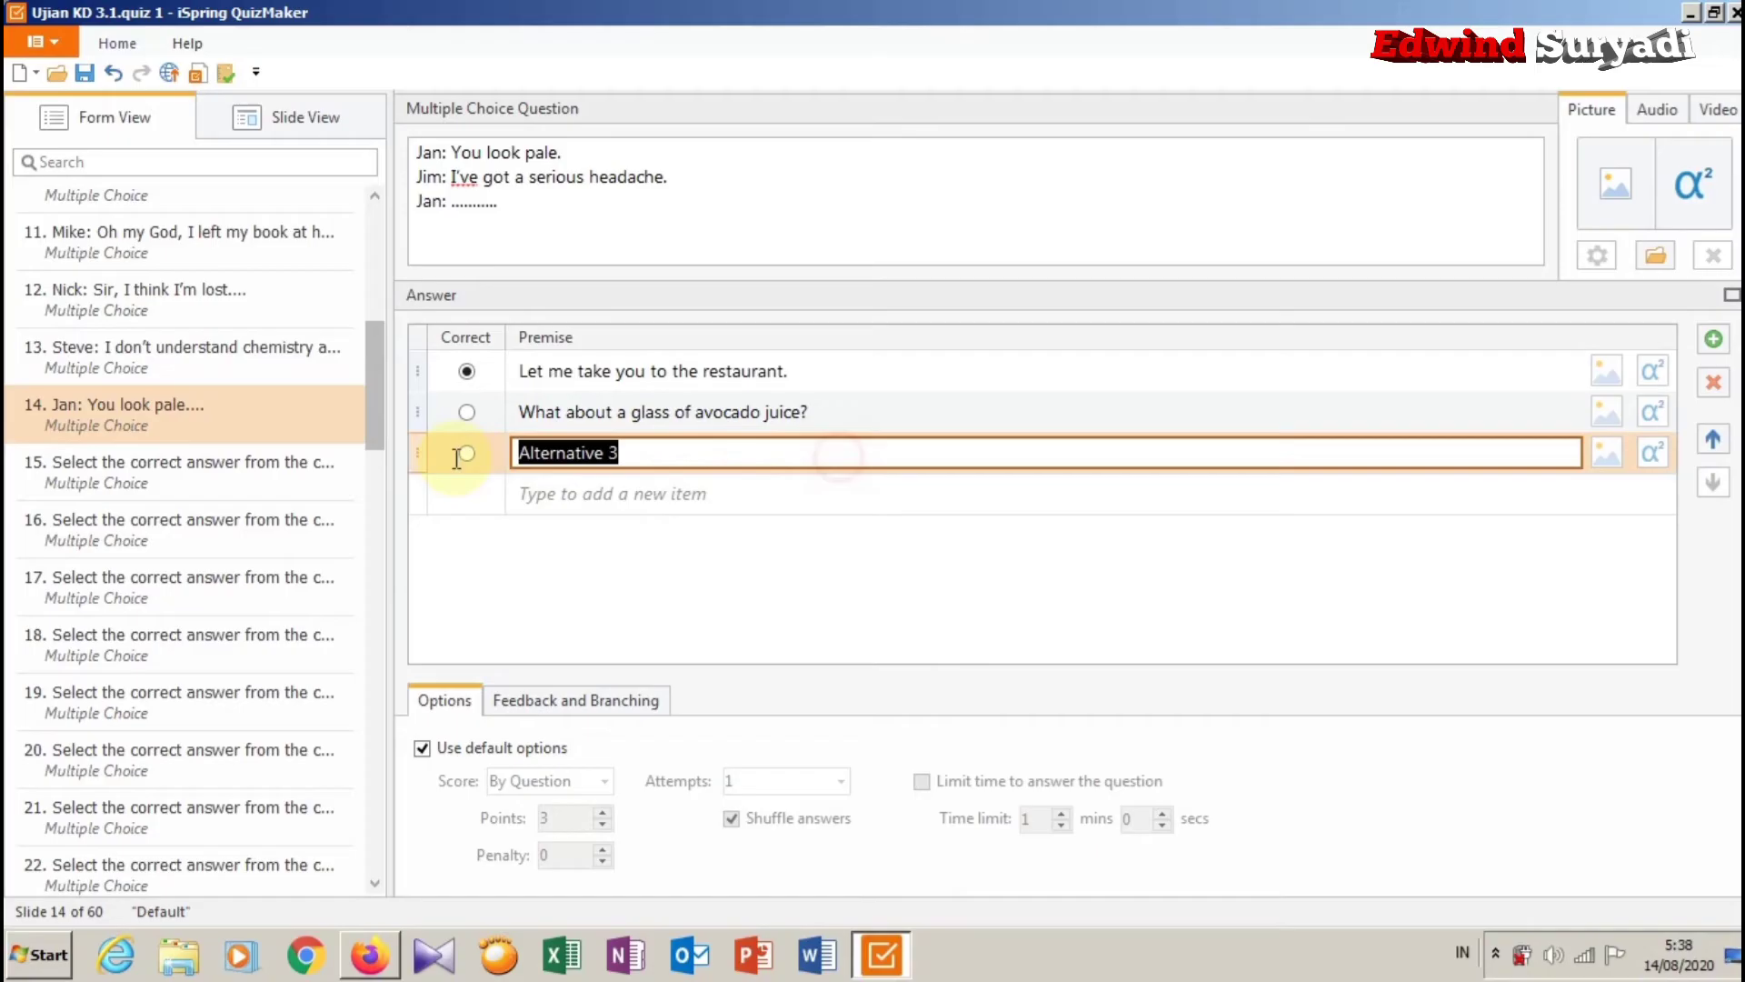
{"action": "right_click", "coordinate": [578, 456]}
{"action": "left_click", "coordinate": [650, 542]}
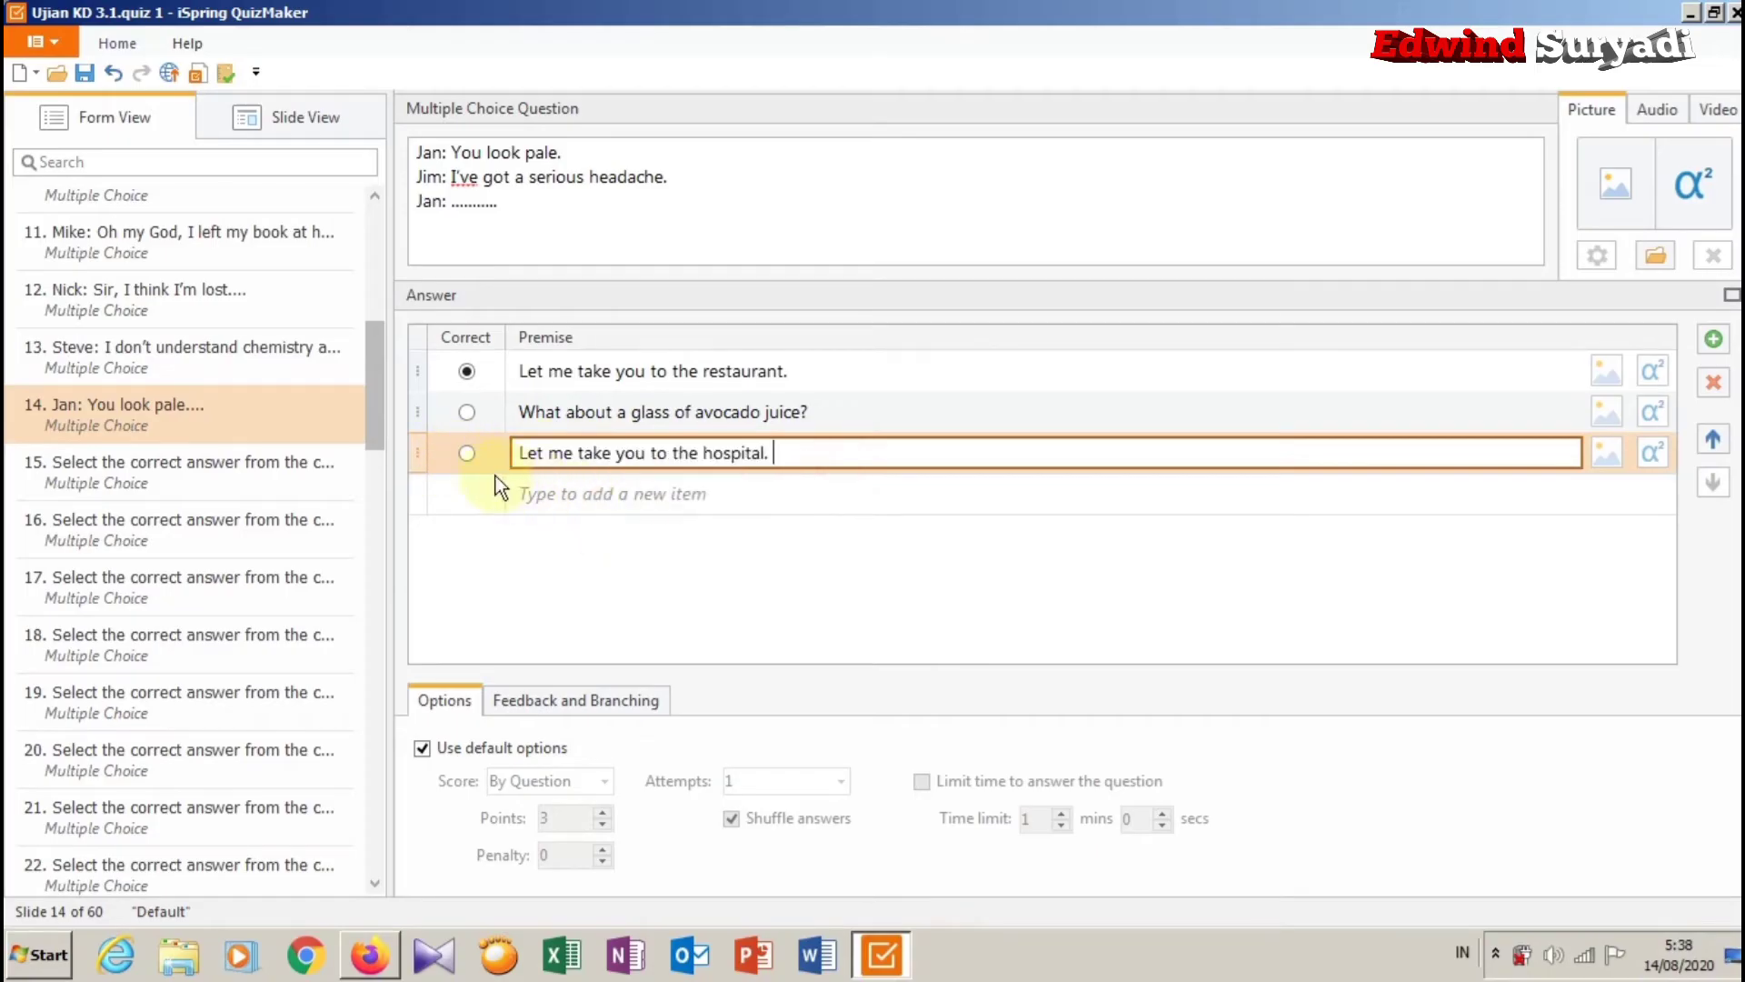
Mark the hospital answer correct and copy option D, "Would you like fried or steamed chicken?", from Firefox into question 14 as a fourth answer.
{"action": "left_click", "coordinate": [389, 950]}
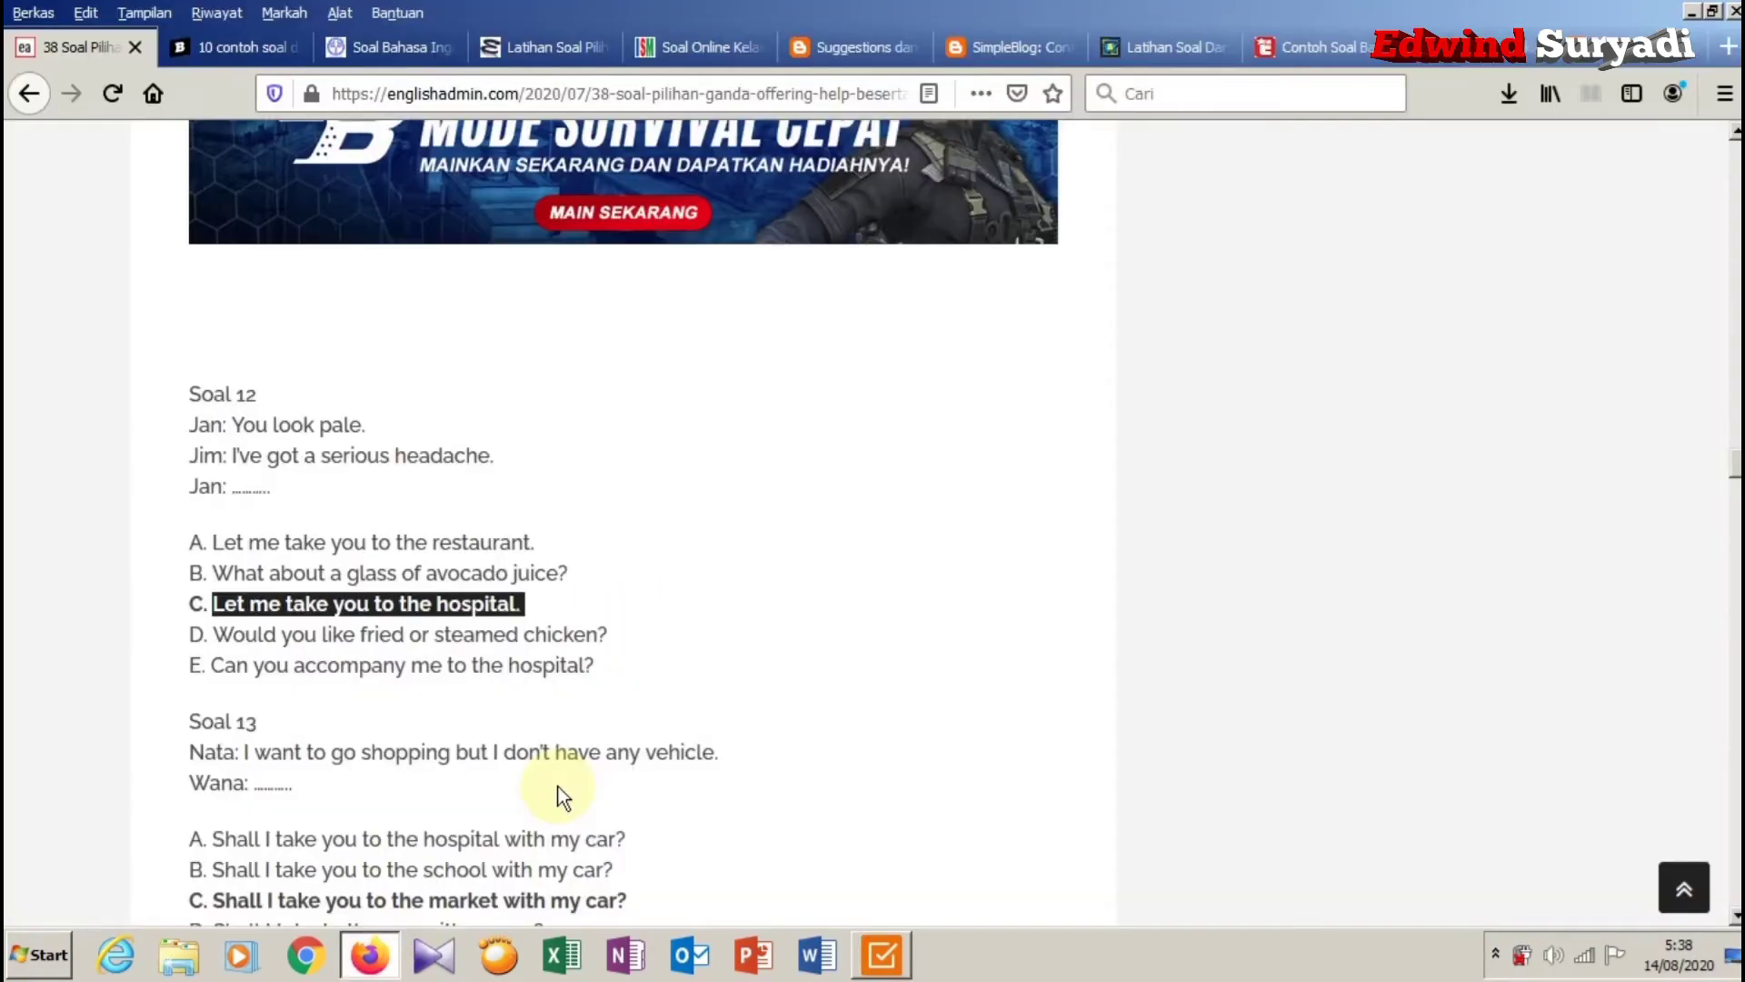
{"action": "left_click_drag", "start_coordinate": [607, 635], "coordinate": [260, 632]}
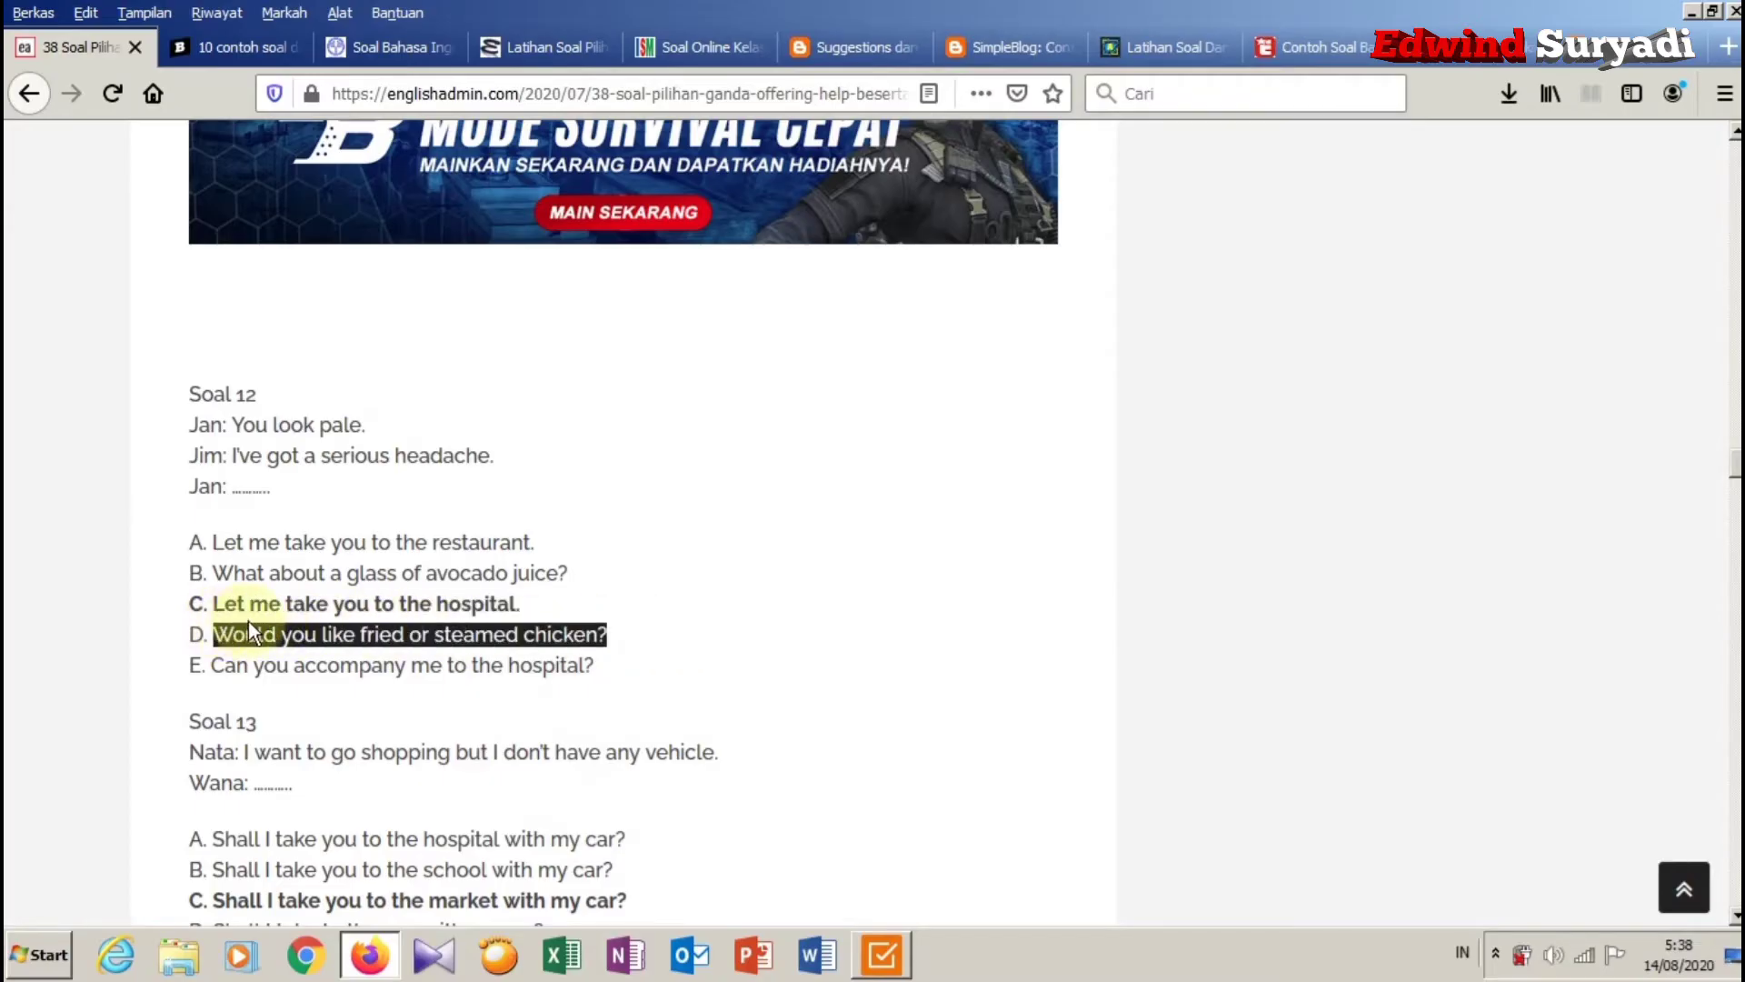
{"action": "right_click", "coordinate": [248, 628]}
{"action": "left_click", "coordinate": [288, 646]}
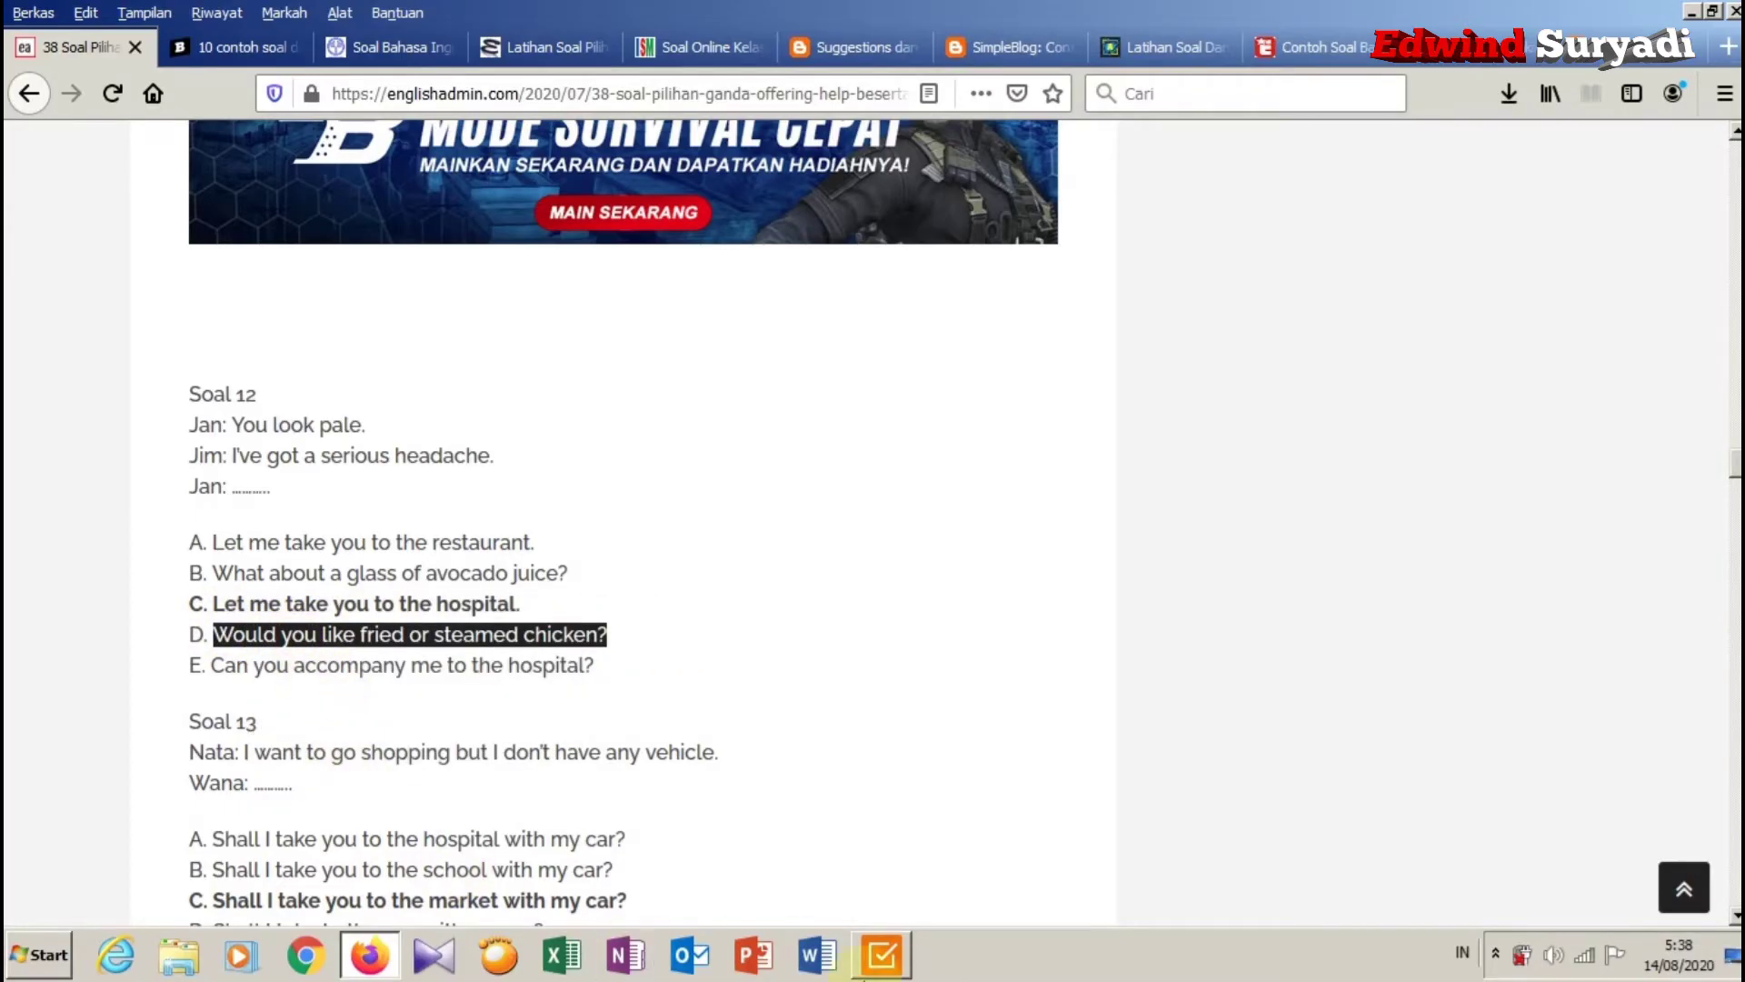
{"action": "left_click", "coordinate": [878, 955]}
{"action": "left_click", "coordinate": [762, 499]}
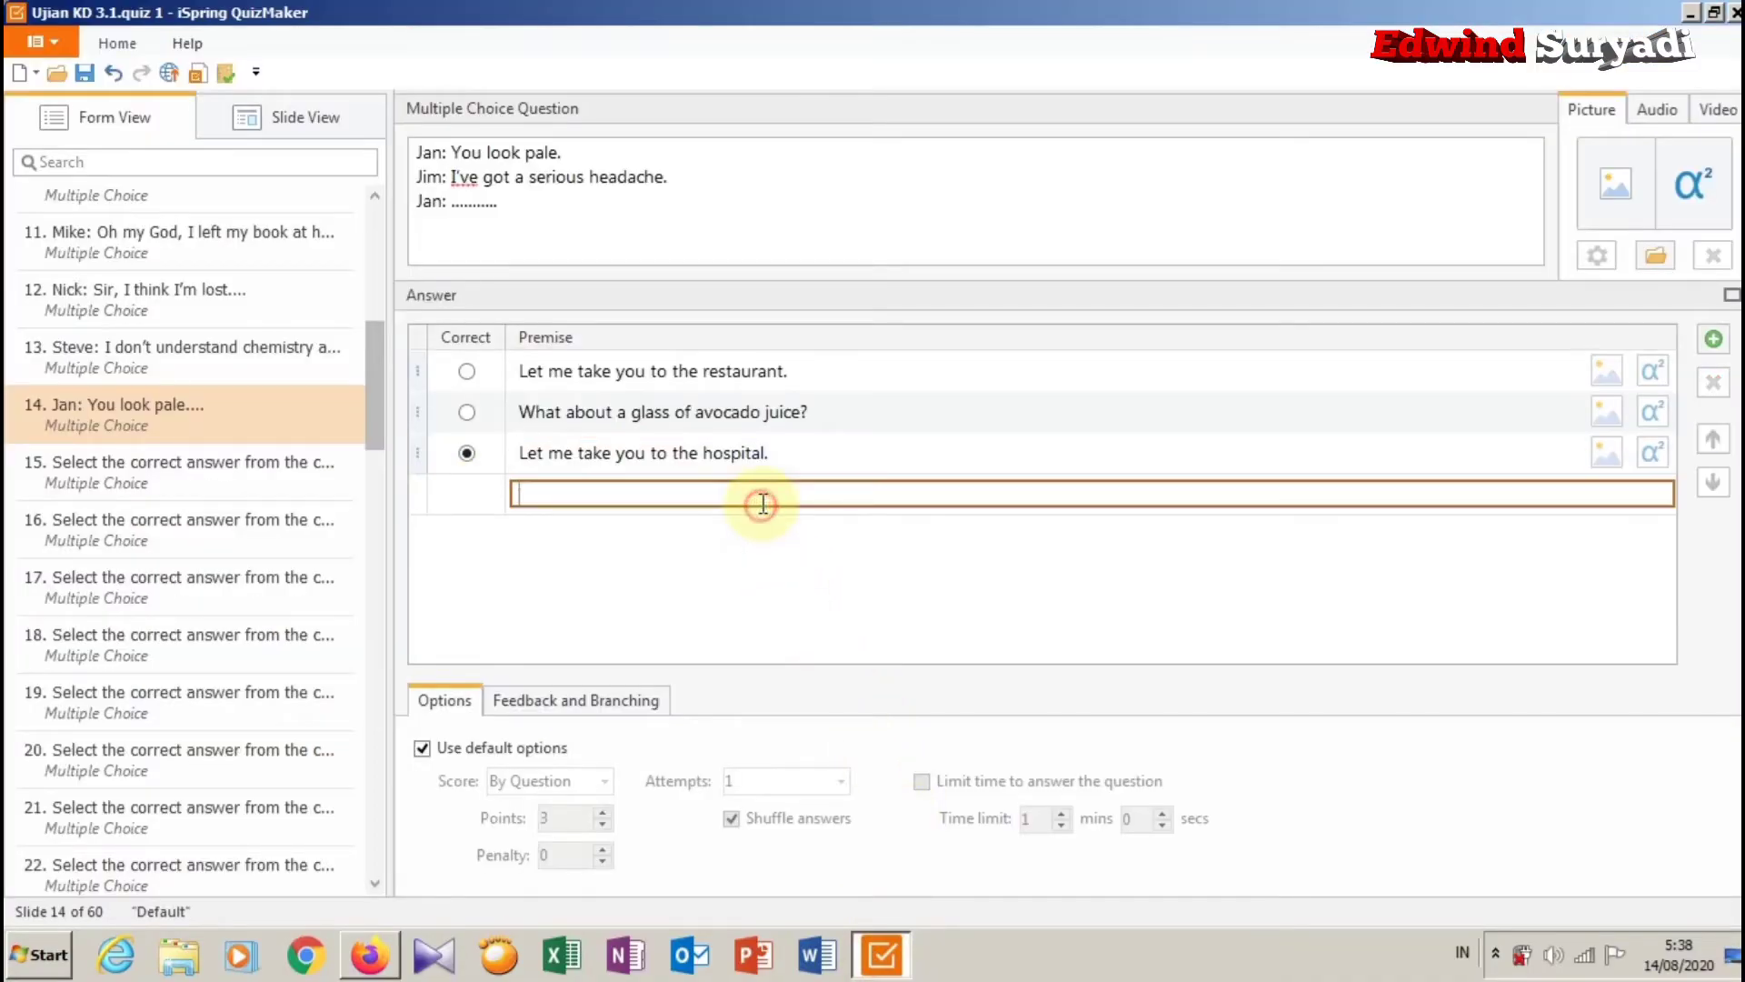
{"action": "right_click", "coordinate": [761, 501]}
{"action": "left_click", "coordinate": [827, 578]}
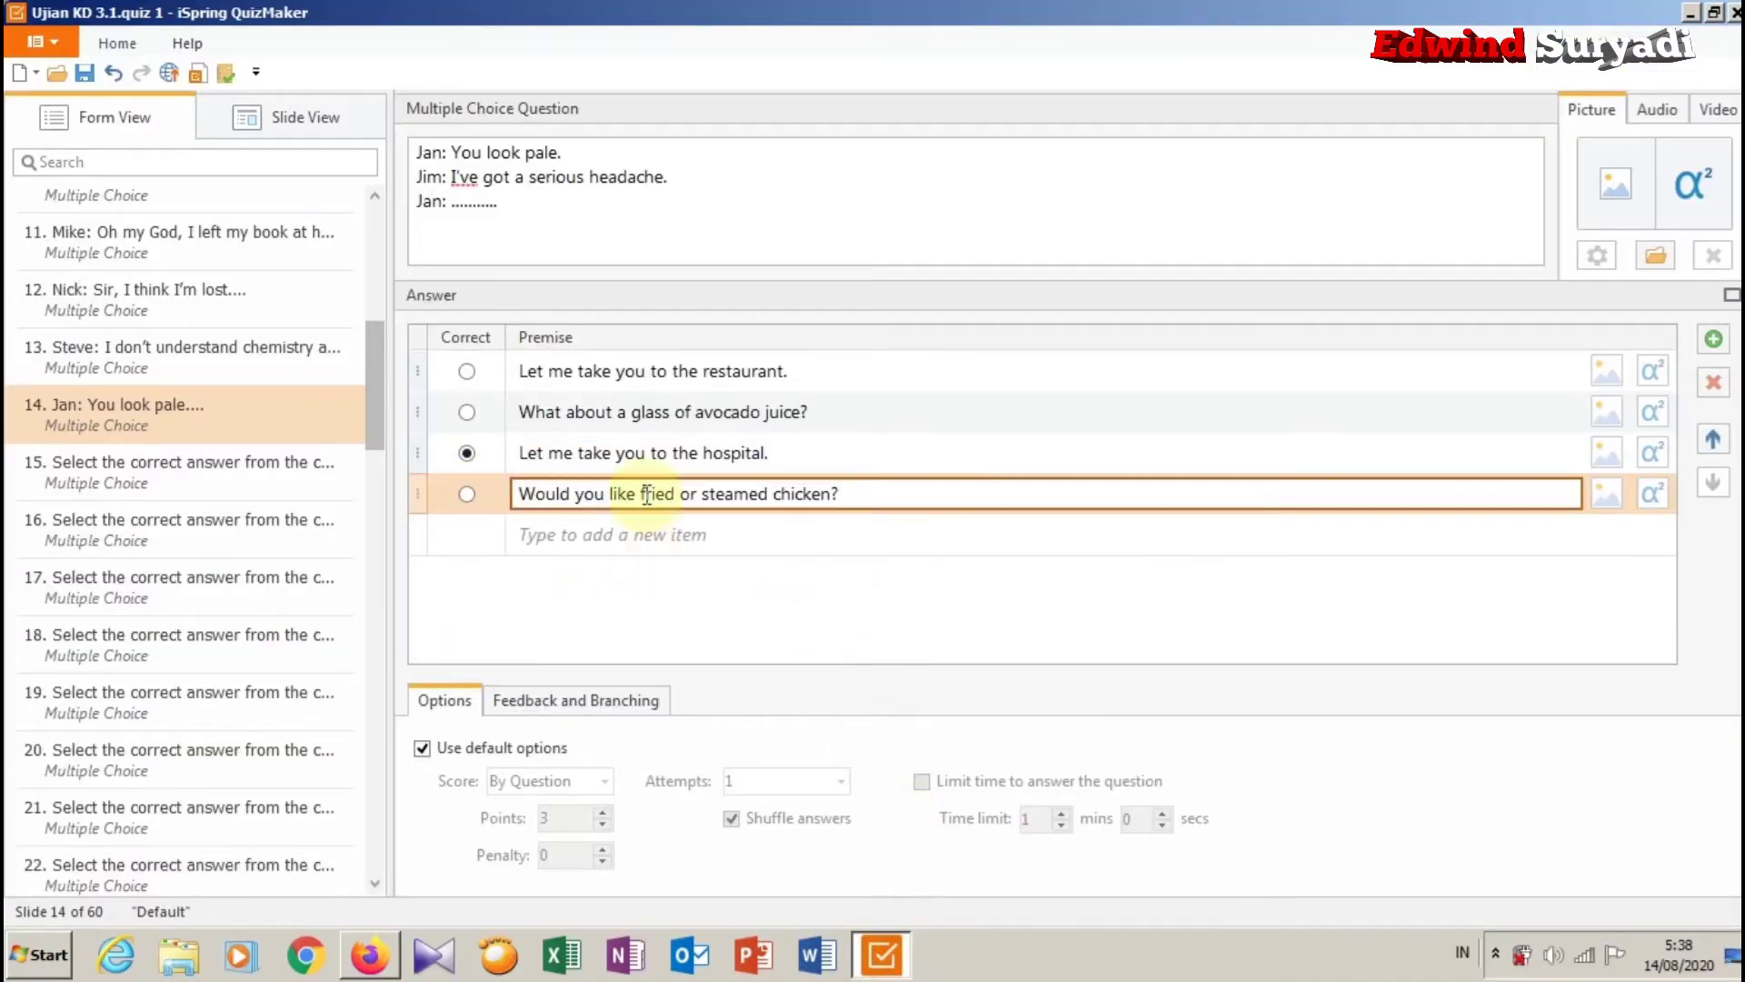
Copy option E of Soal 12, "Can you accompany me to the hospital?", from Firefox and paste it as question 14's fifth answer in QuizMaker.
{"action": "mouse_move", "coordinate": [368, 964]}
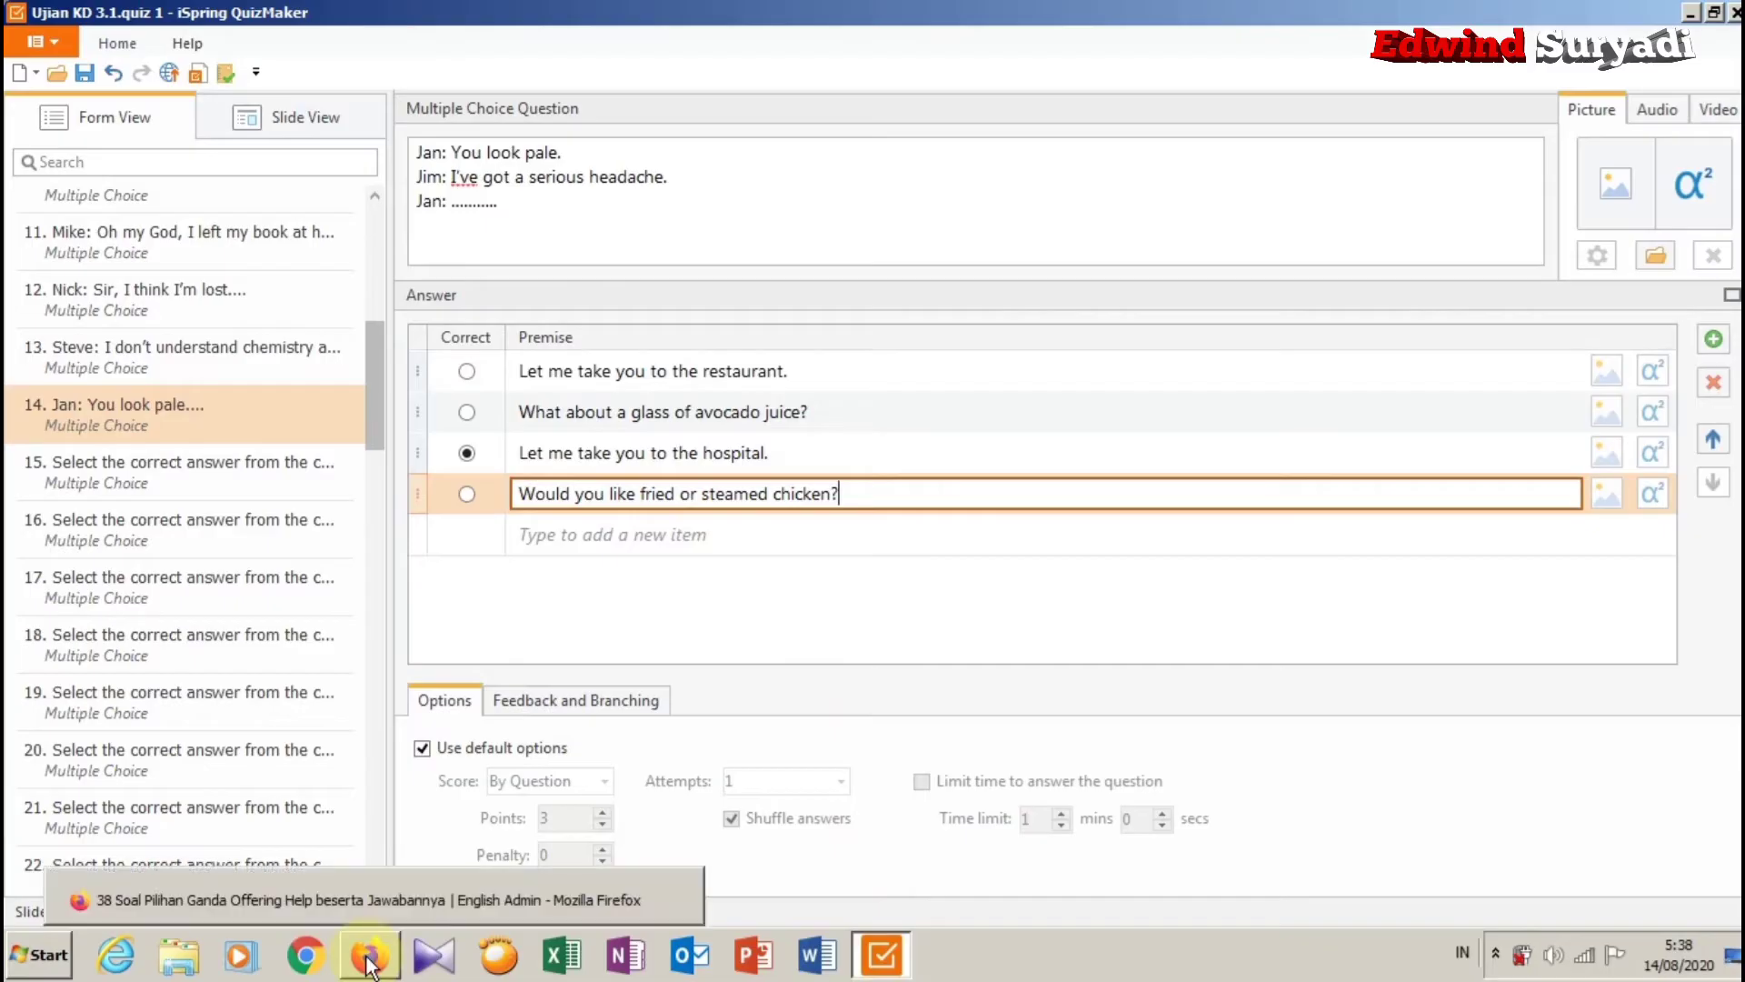
{"action": "left_click", "coordinate": [386, 965]}
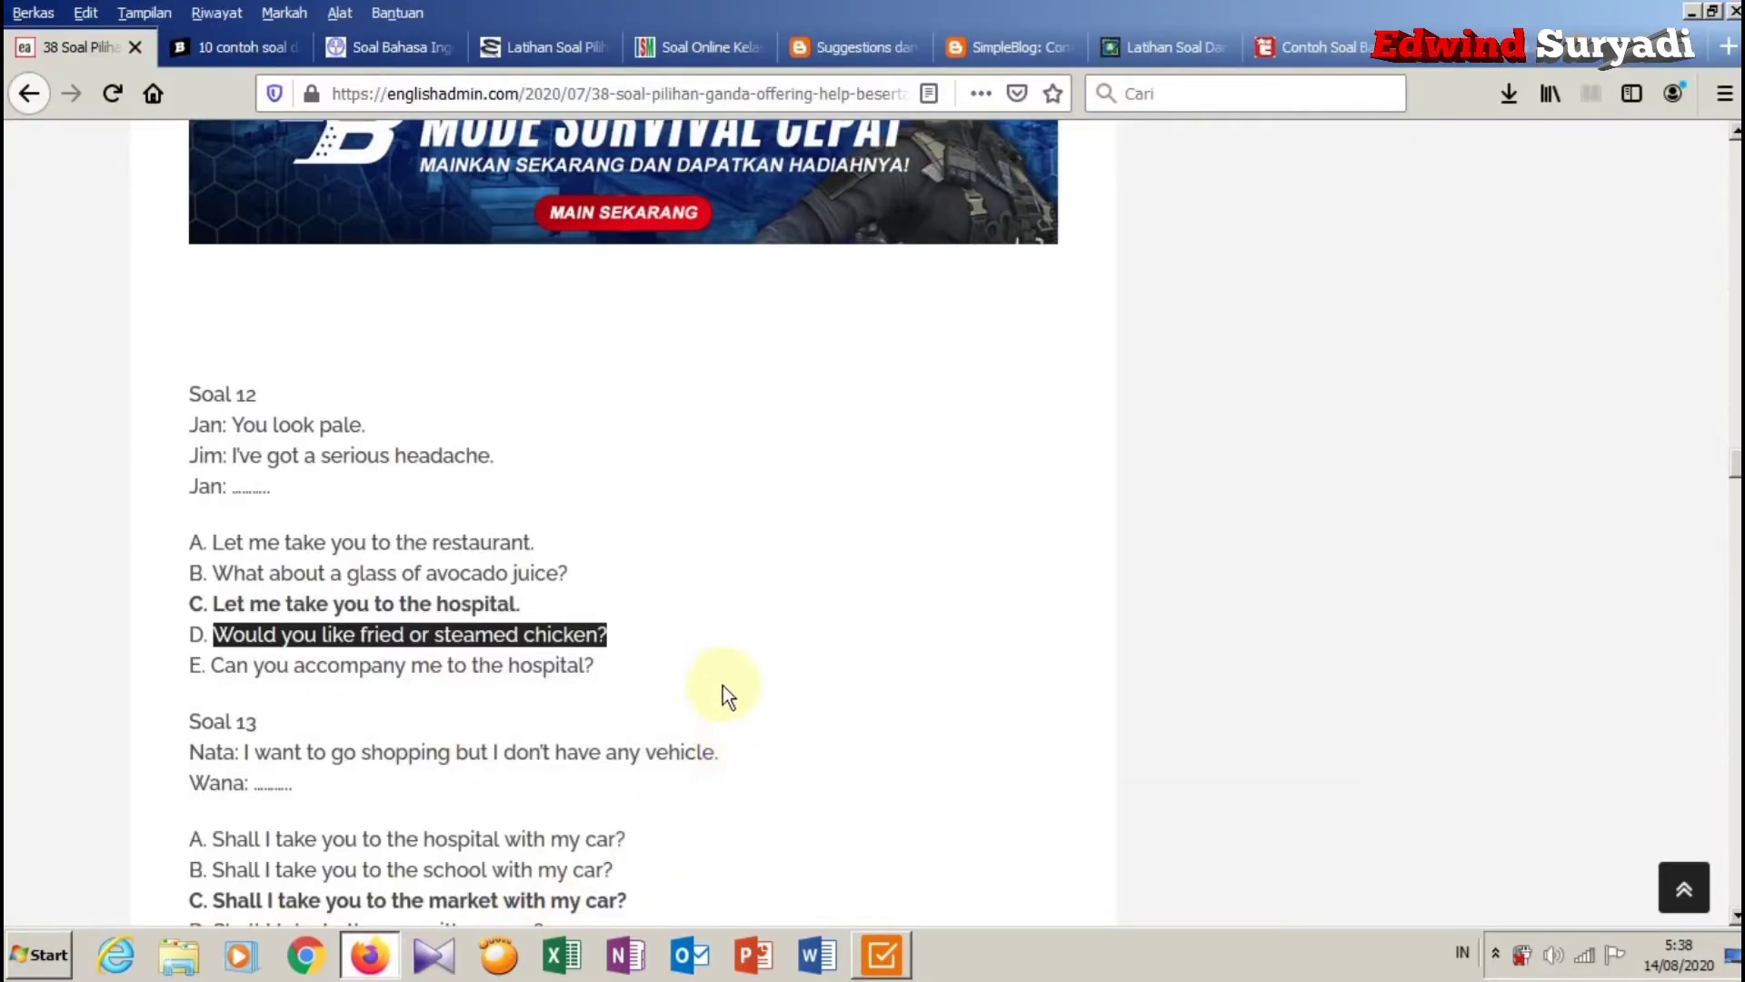
{"action": "left_click_drag", "start_coordinate": [600, 666], "coordinate": [226, 674]}
{"action": "right_click", "coordinate": [228, 672]}
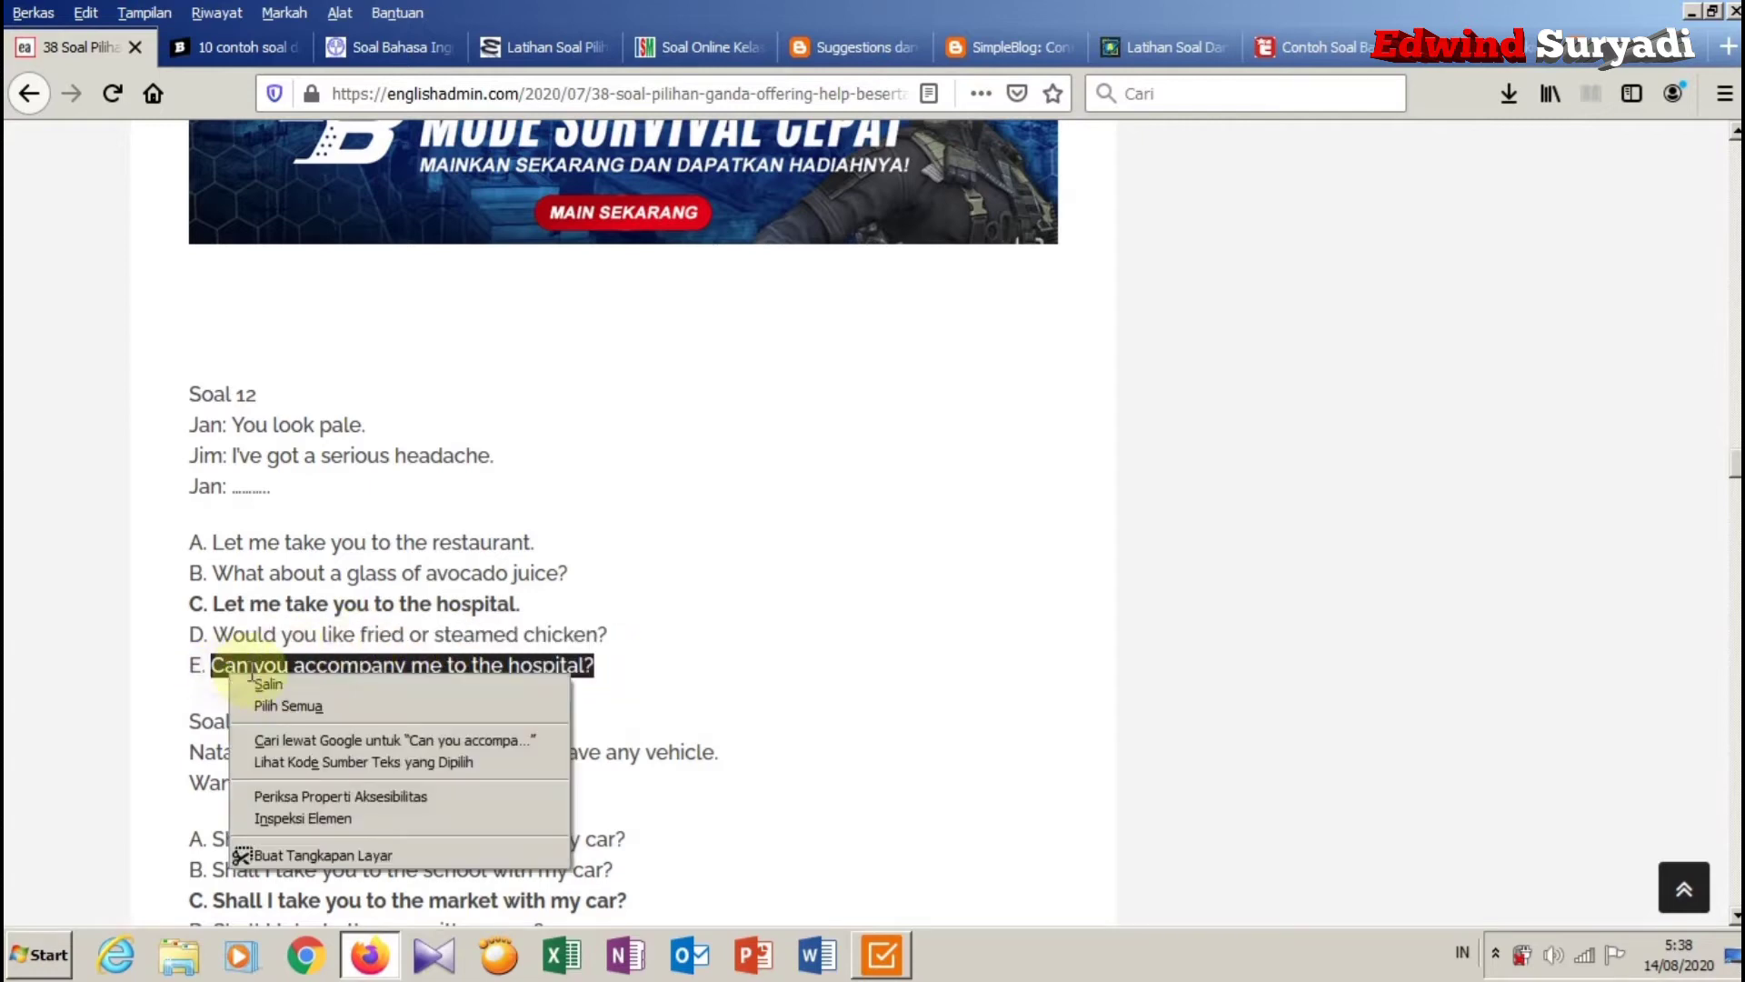
{"action": "left_click", "coordinate": [272, 689]}
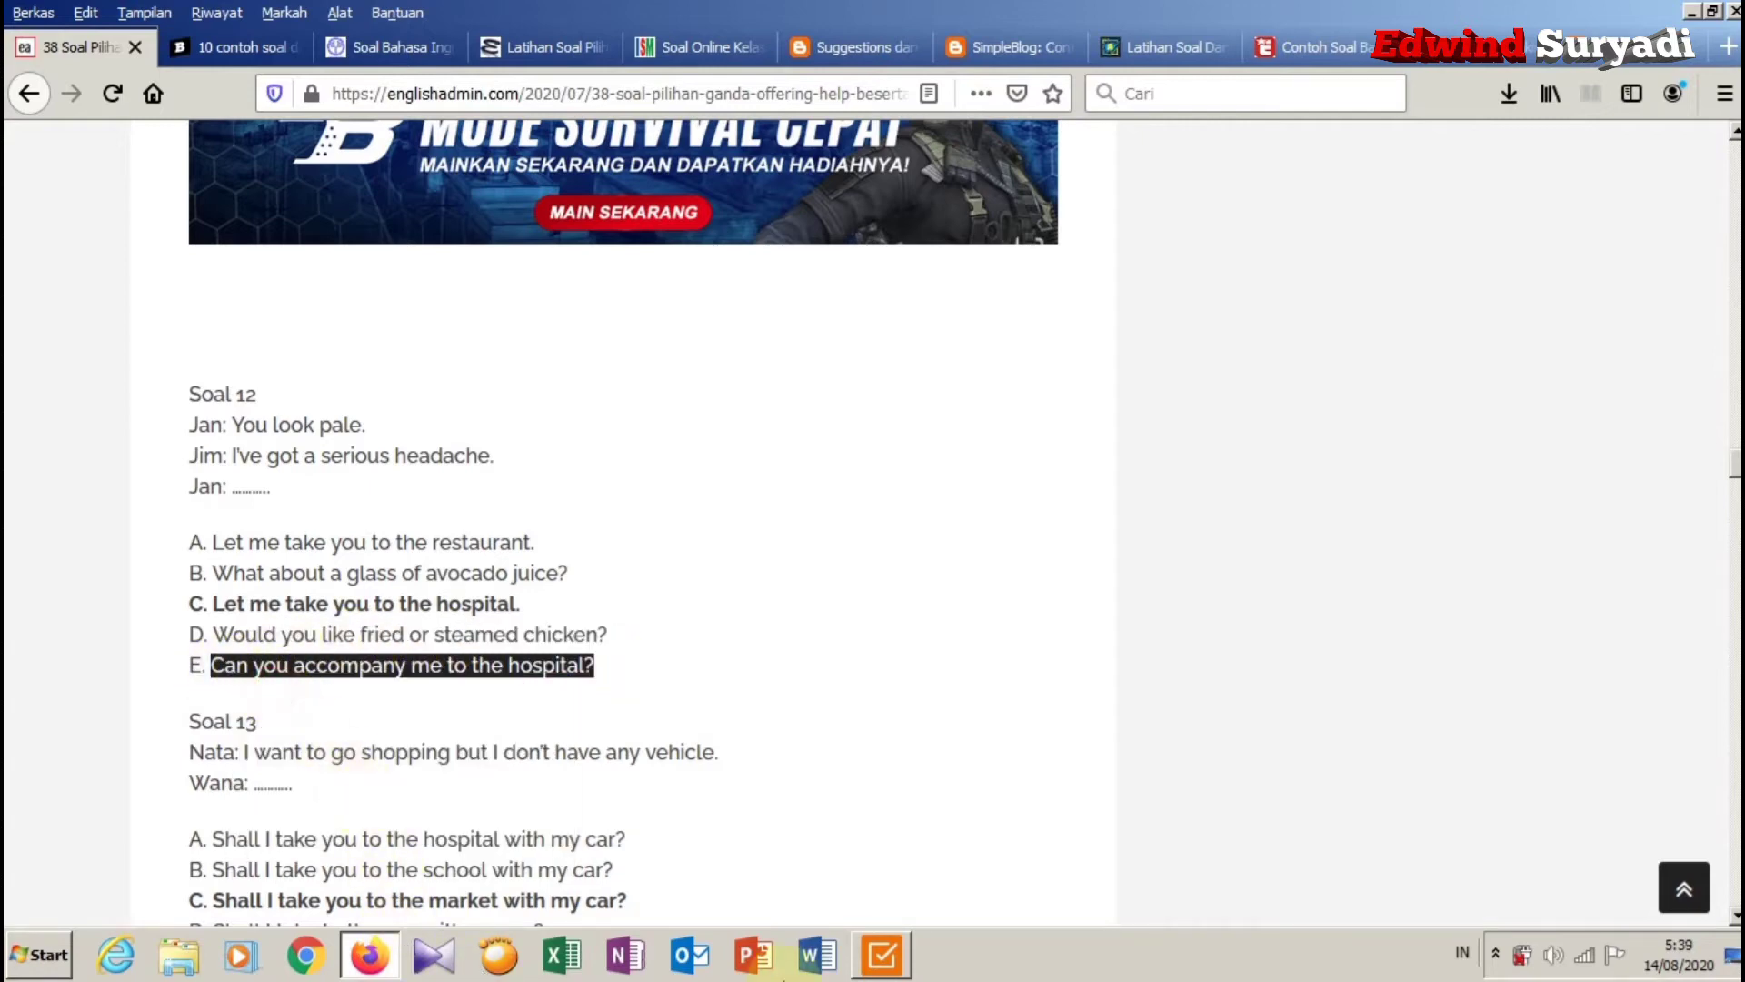
{"action": "left_click", "coordinate": [882, 954]}
{"action": "left_click", "coordinate": [789, 536]}
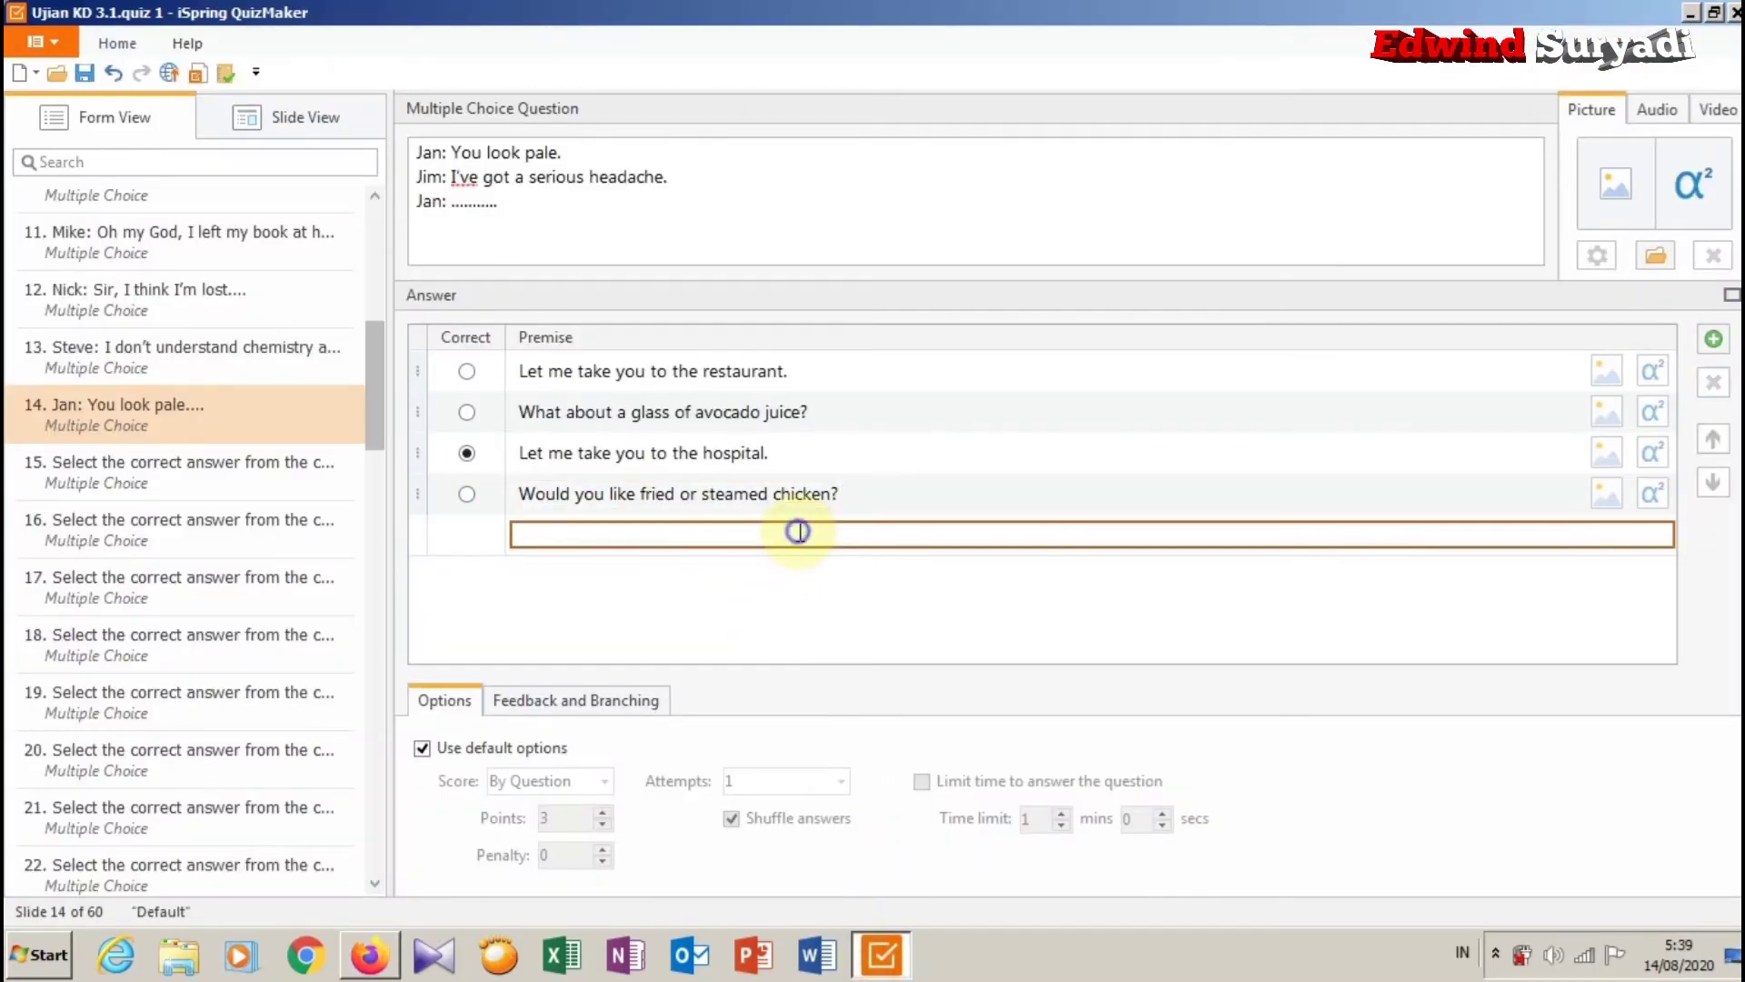
{"action": "right_click", "coordinate": [800, 538]}
{"action": "left_click", "coordinate": [857, 607]}
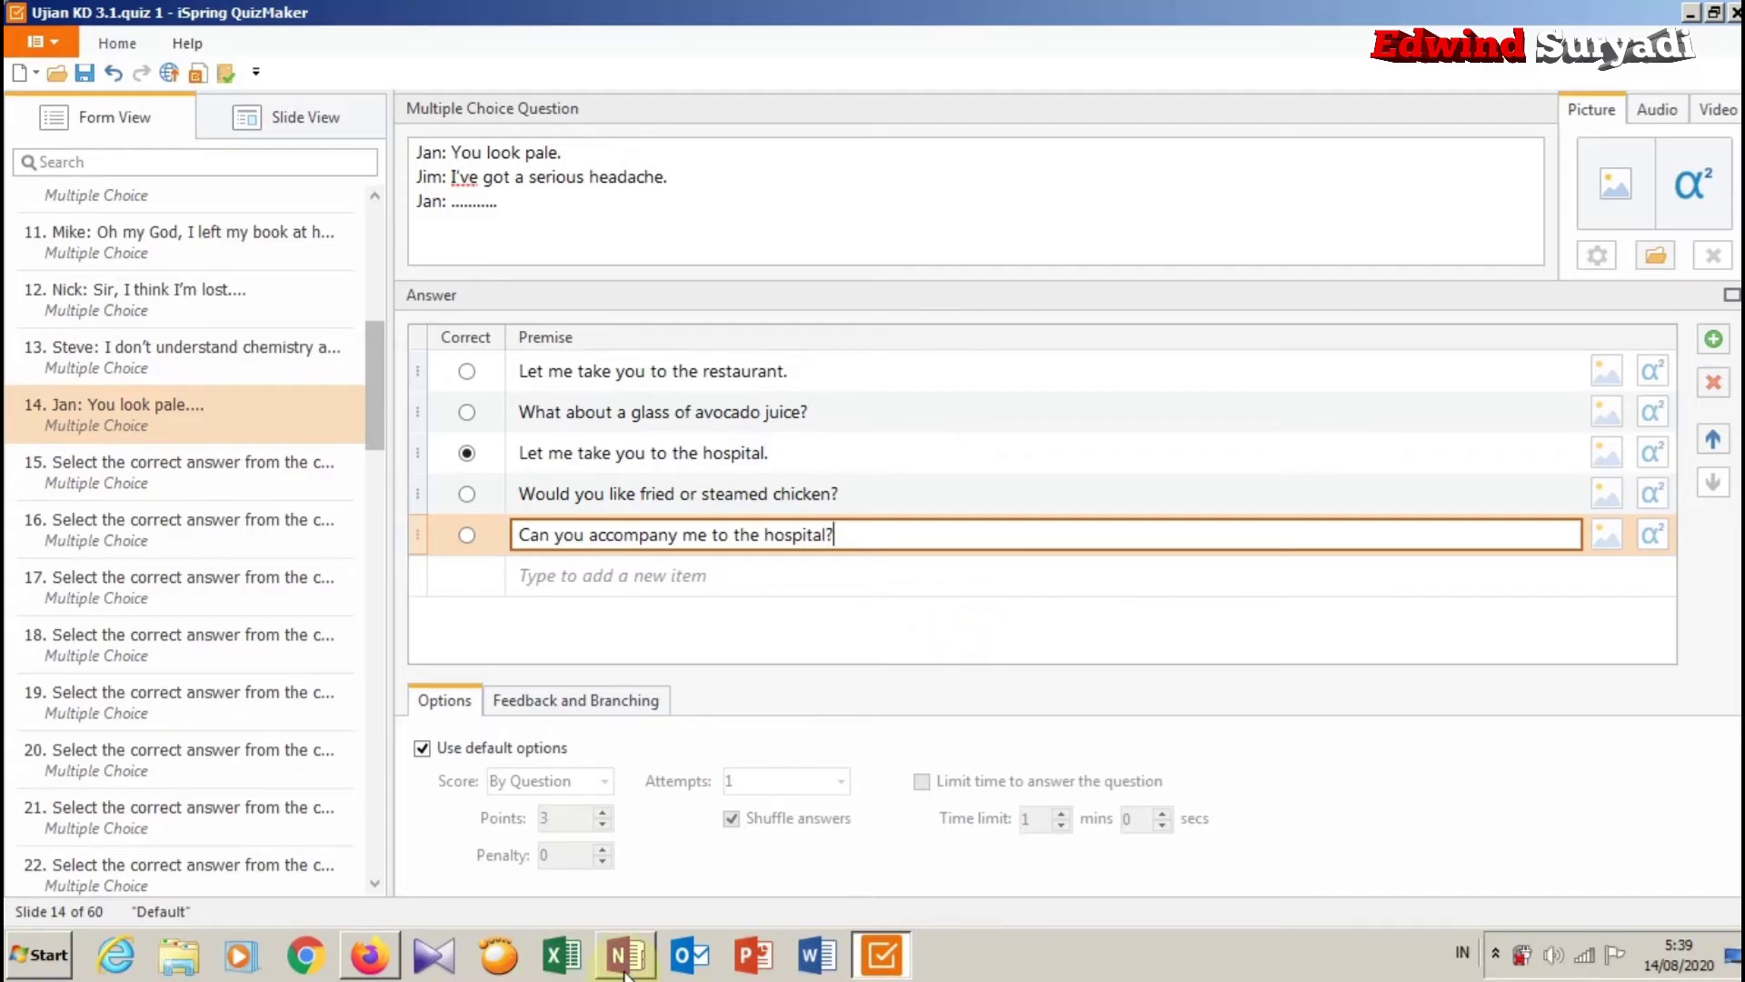
Copy the two-line Soal 13 dialogue about going shopping without a vehicle from the Firefox page.
{"action": "left_click", "coordinate": [370, 955]}
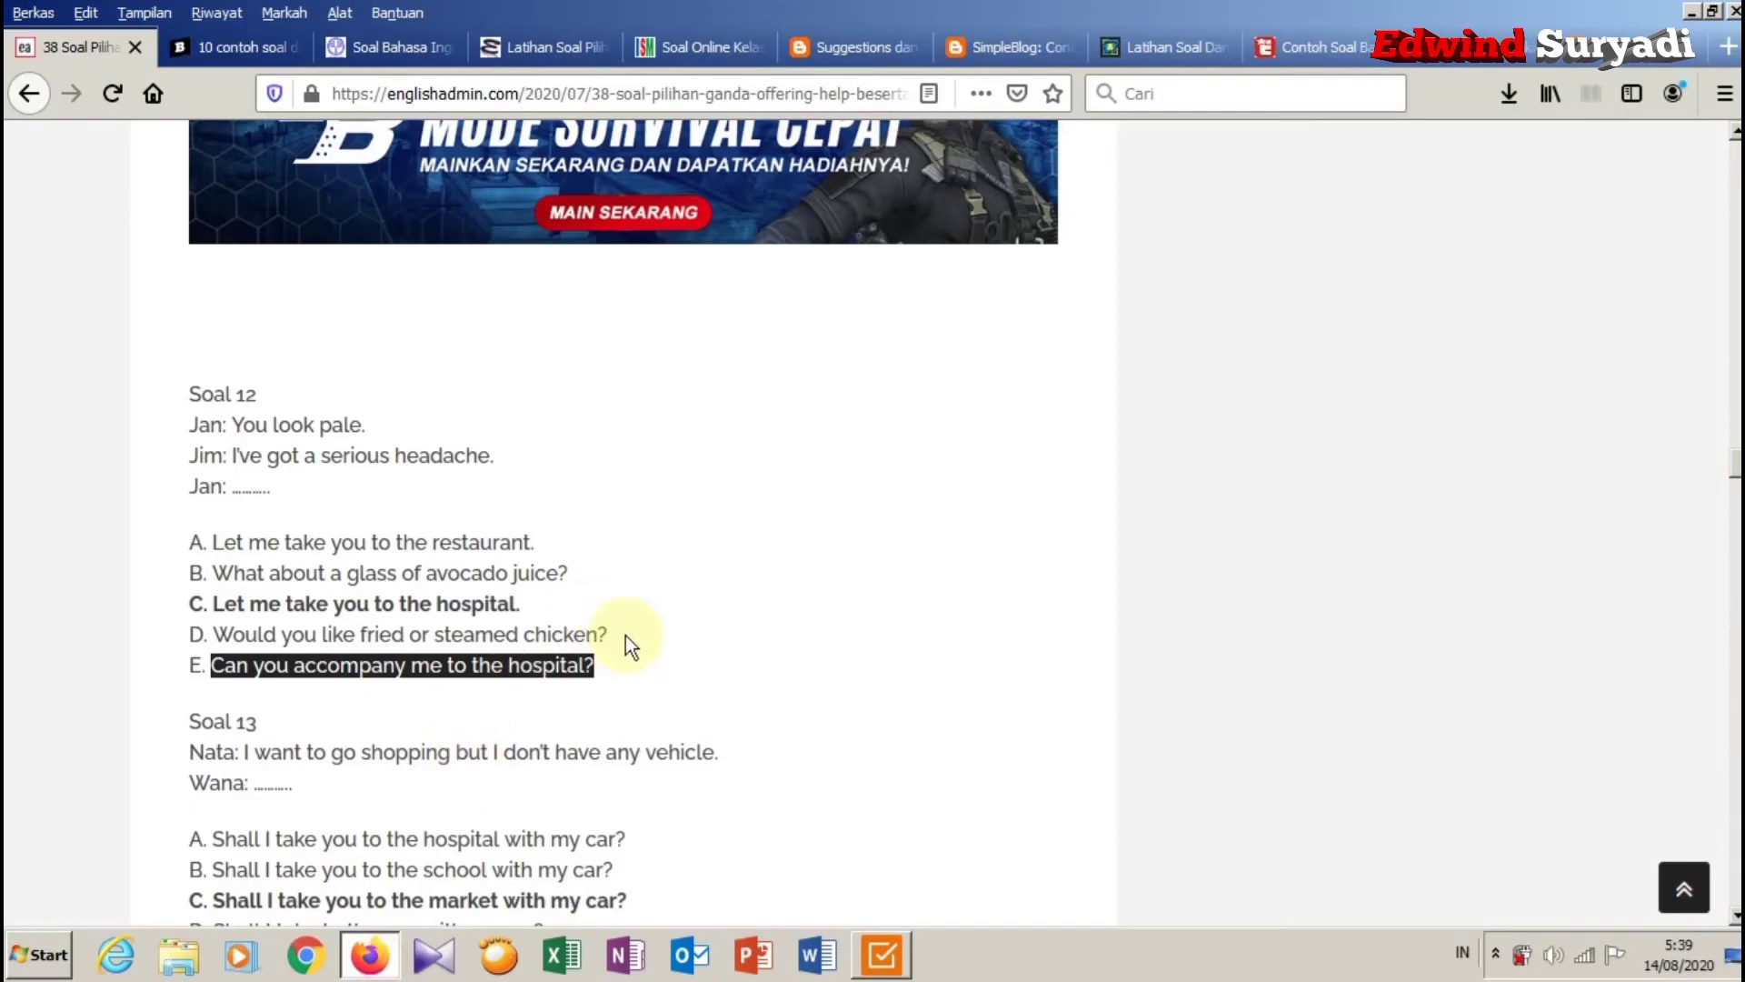
{"action": "scroll", "coordinate": [820, 604], "scroll_direction": "down", "scroll_amount": 4}
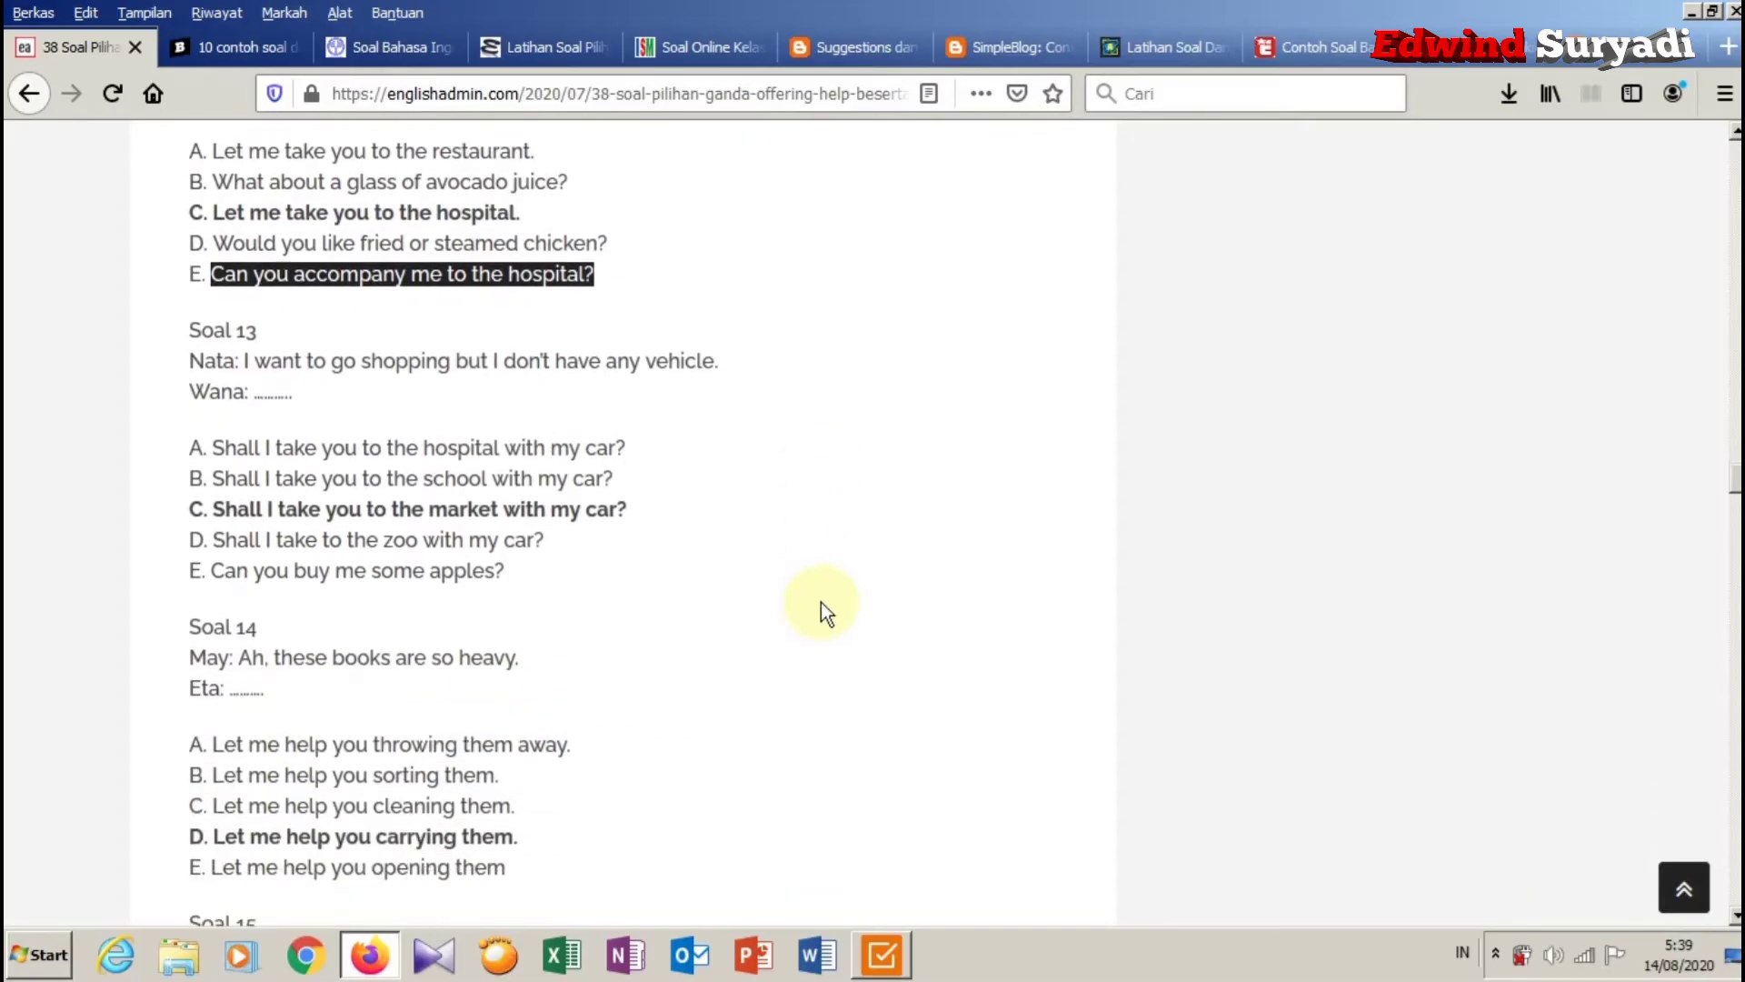
{"action": "left_click_drag", "start_coordinate": [361, 392], "coordinate": [201, 359]}
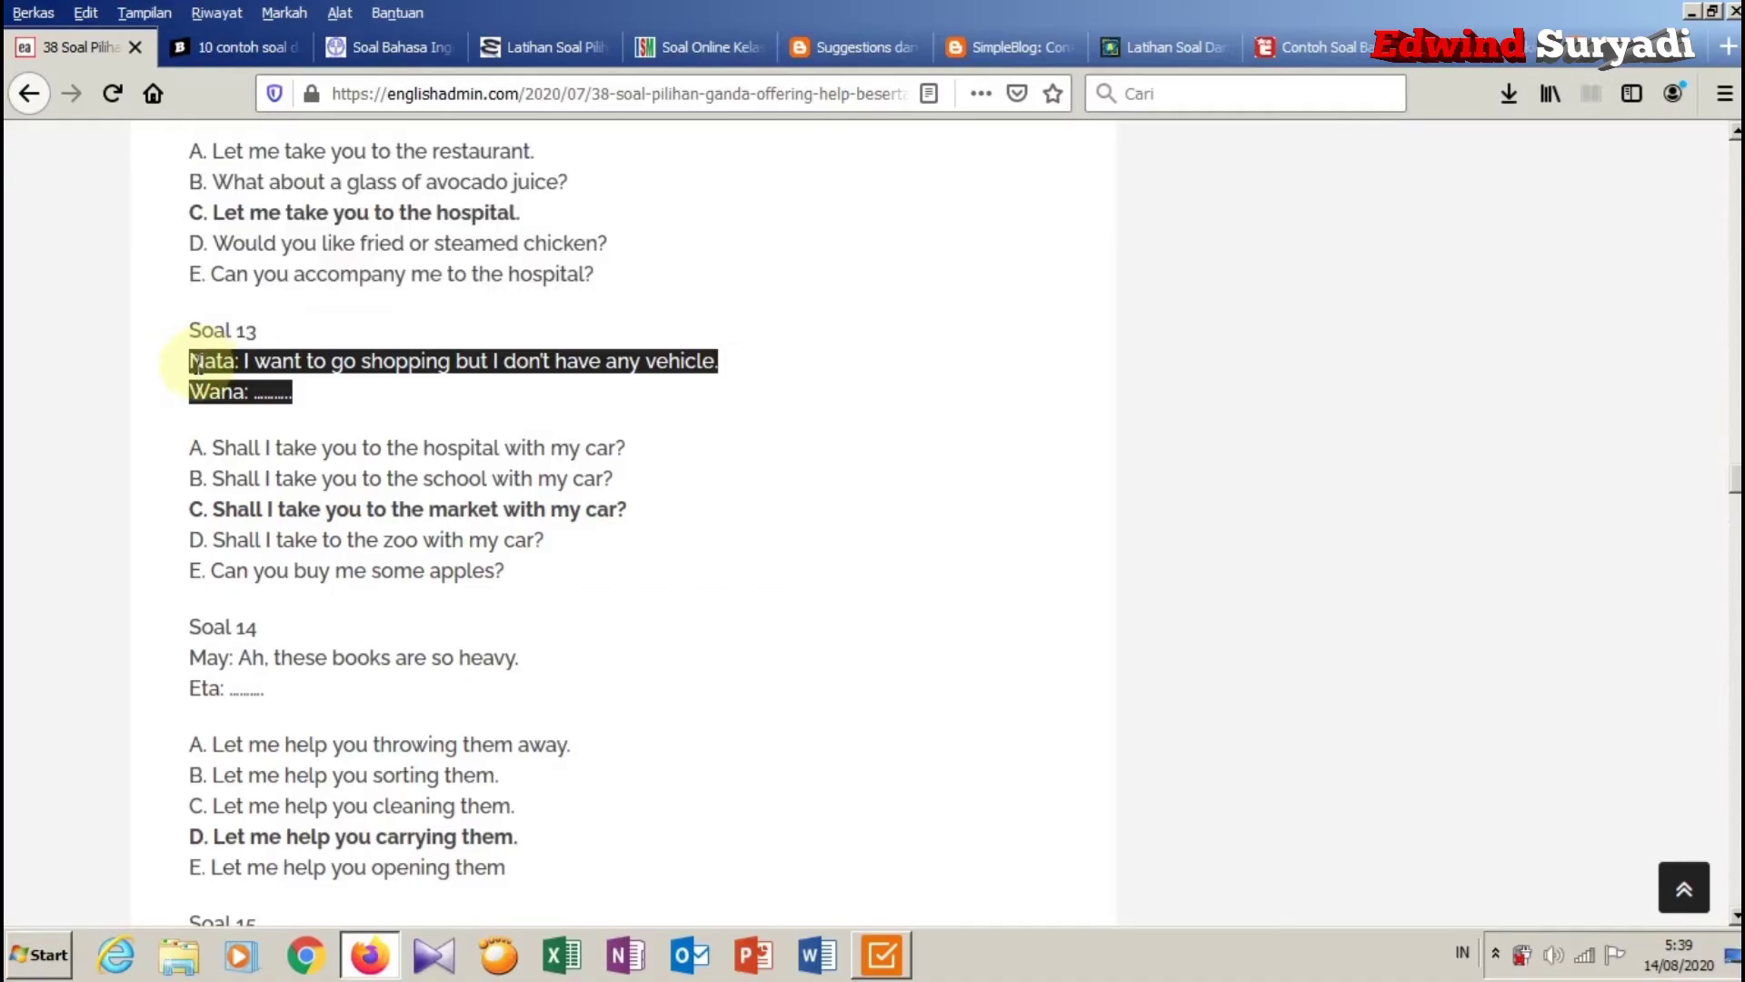
{"action": "right_click", "coordinate": [202, 371]}
{"action": "left_click", "coordinate": [226, 382]}
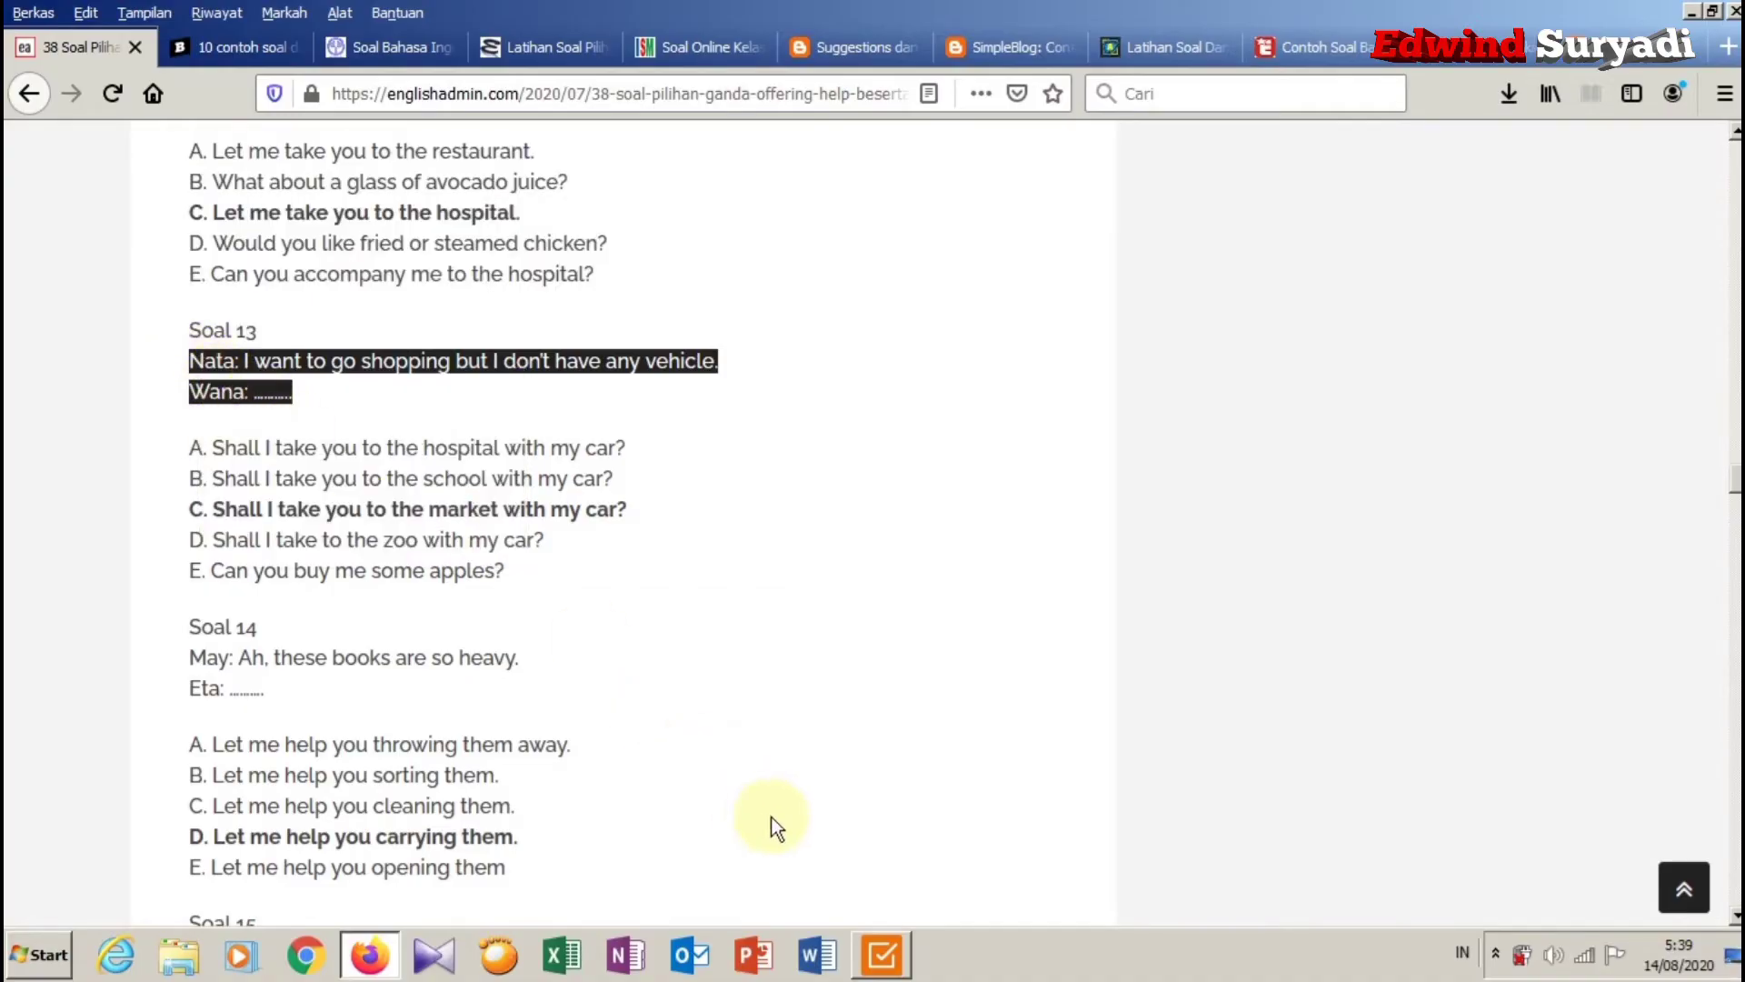
Replace question 15's default text in QuizMaker with the copied Soal 13 dialogue and remove its bold formatting.
{"action": "left_click", "coordinate": [903, 971]}
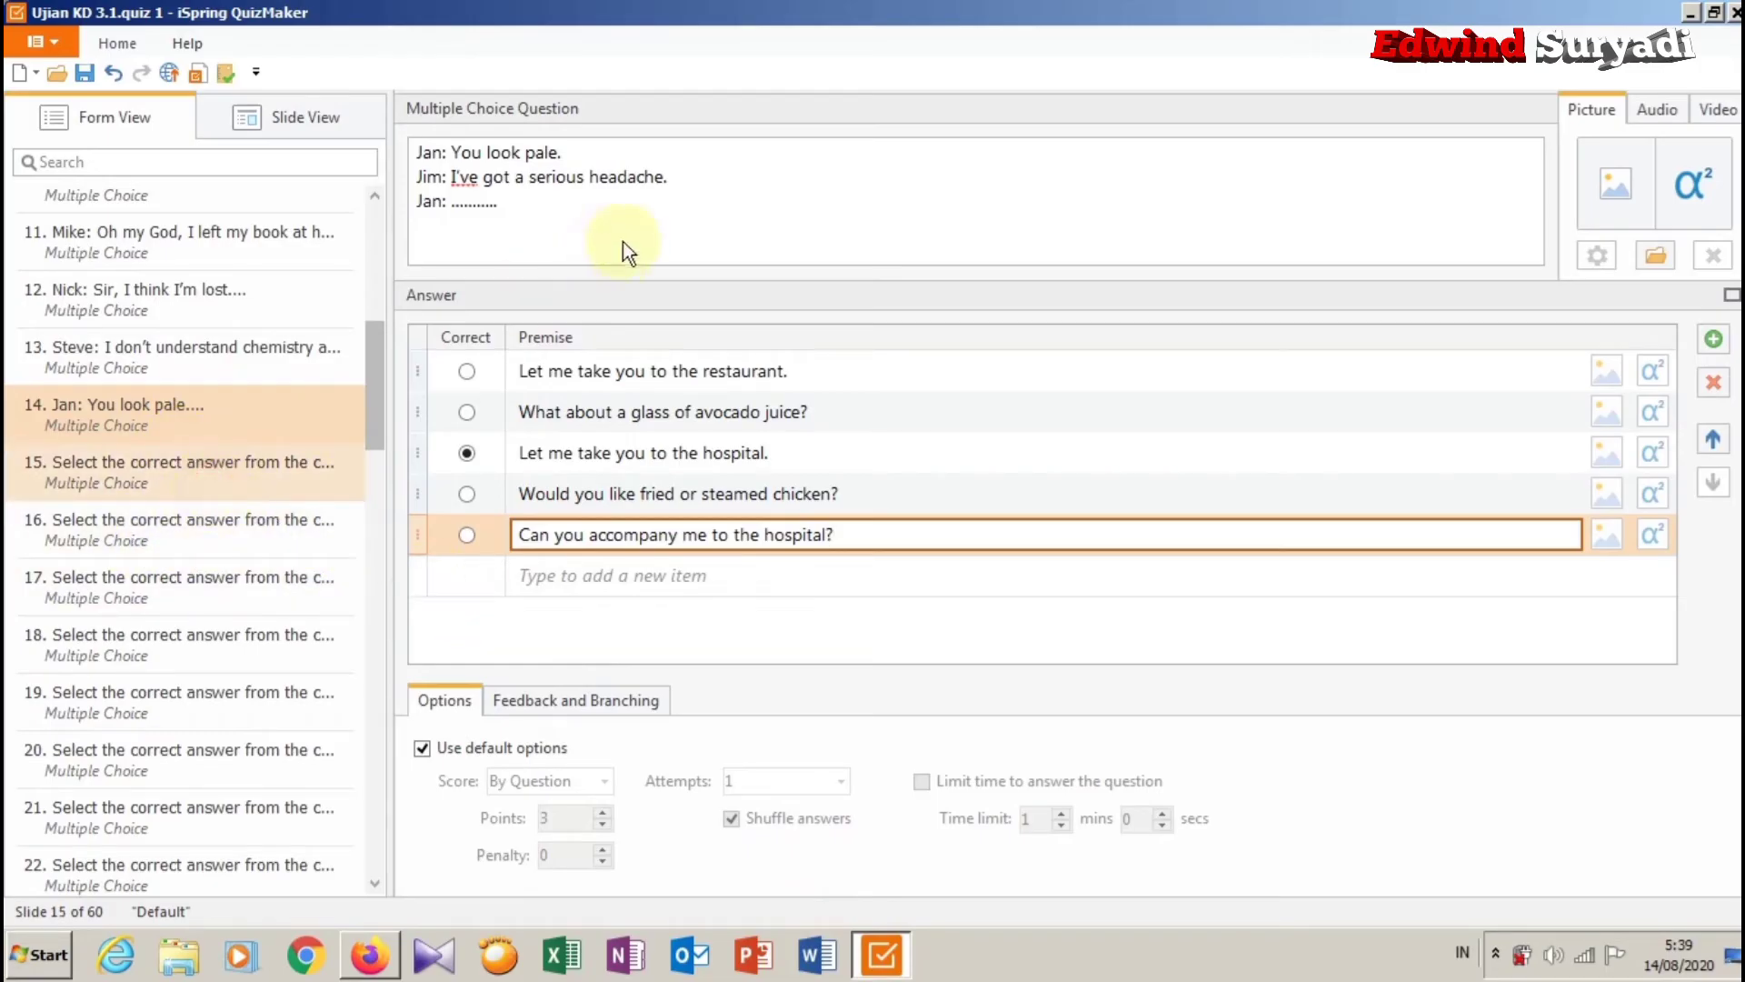
{"action": "left_click_drag", "start_coordinate": [900, 156], "coordinate": [390, 153]}
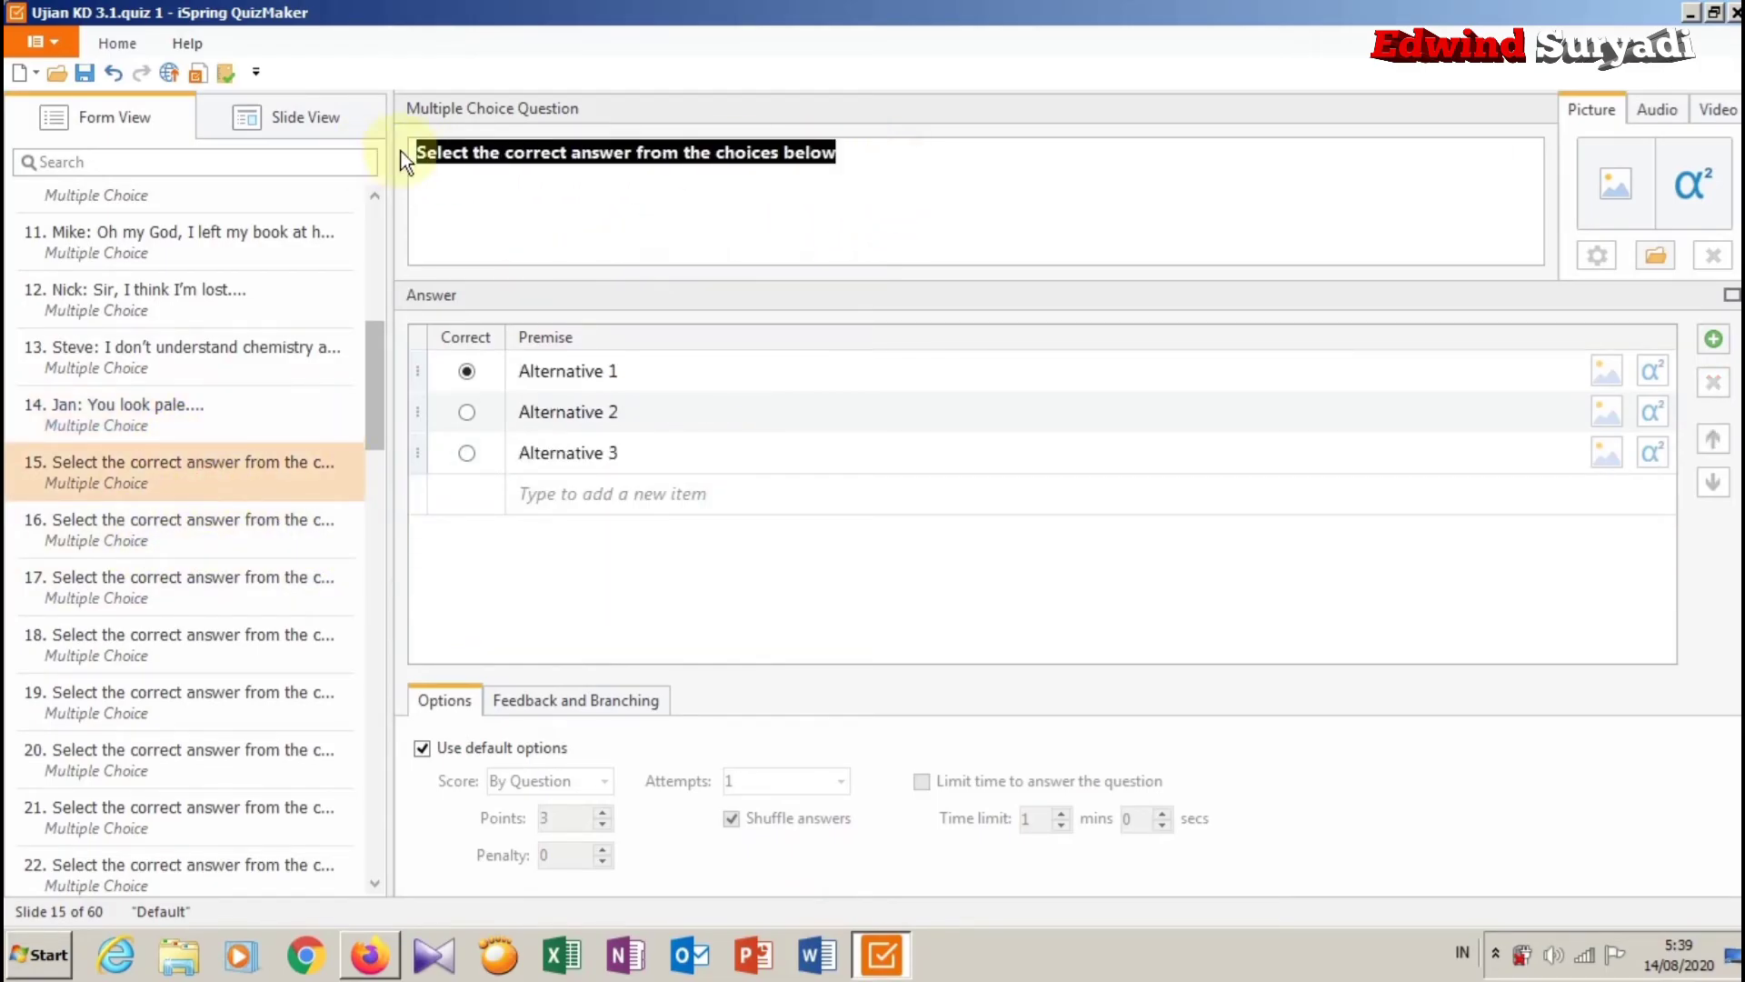
{"action": "right_click", "coordinate": [428, 152]}
{"action": "left_click", "coordinate": [546, 235]}
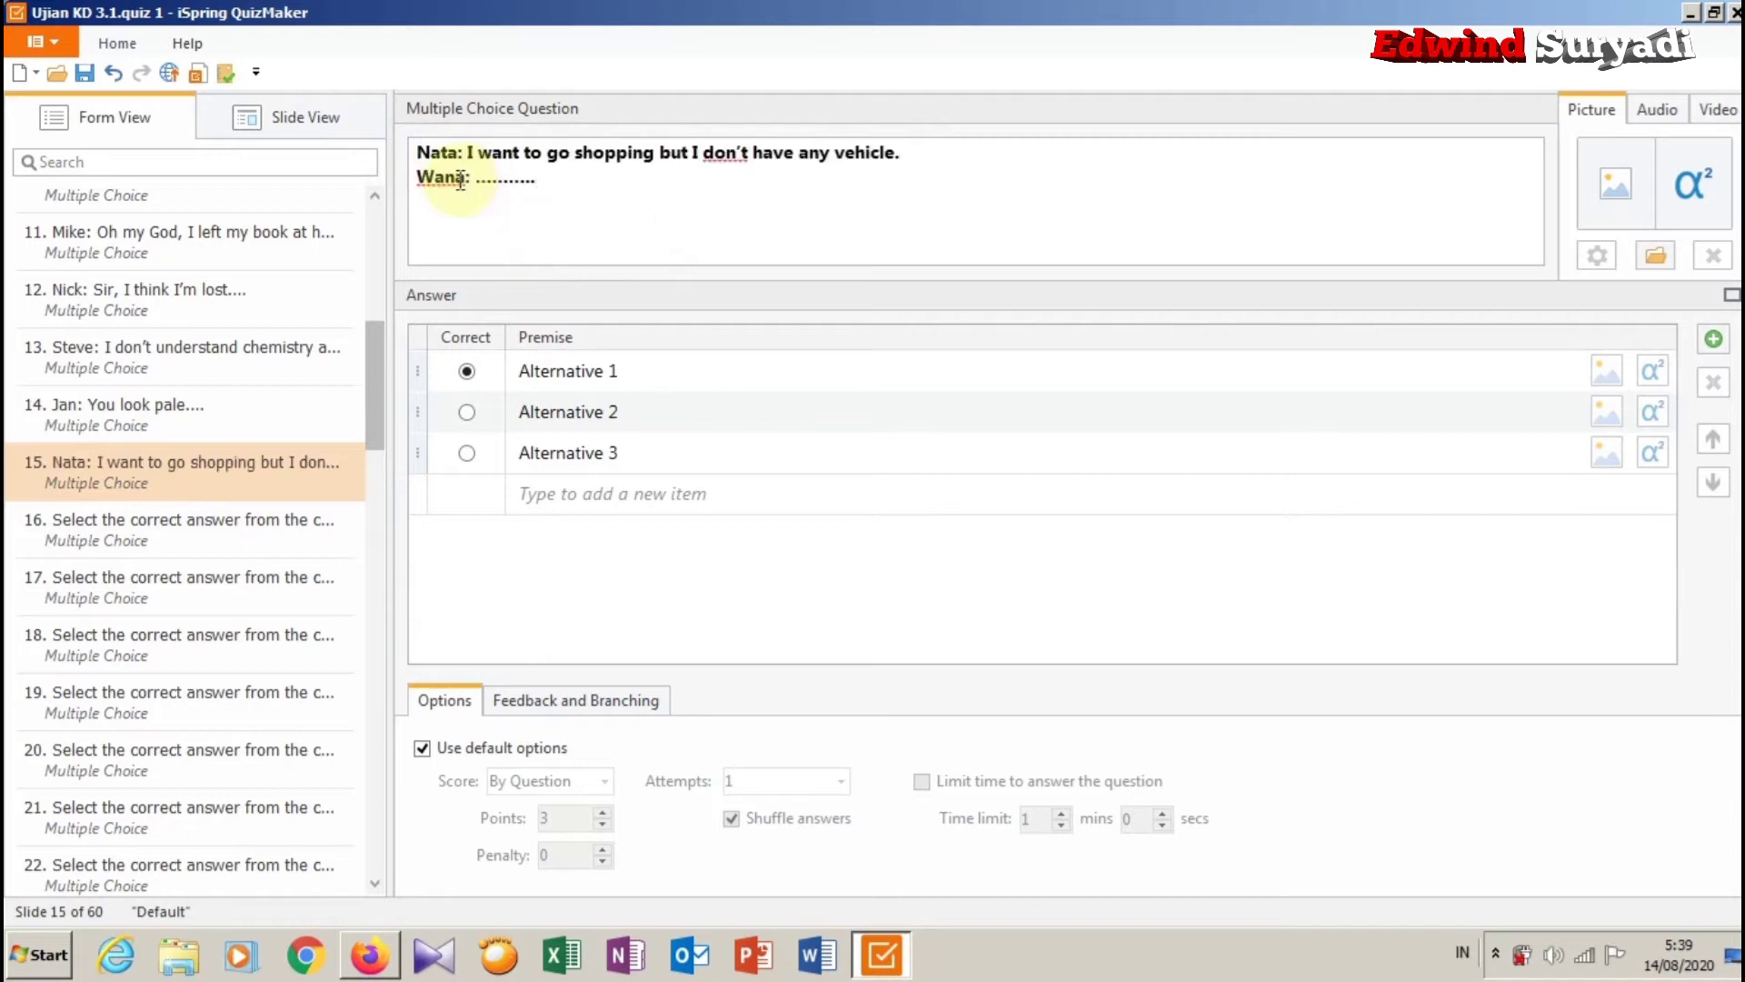
{"action": "left_click_drag", "start_coordinate": [582, 177], "coordinate": [308, 100]}
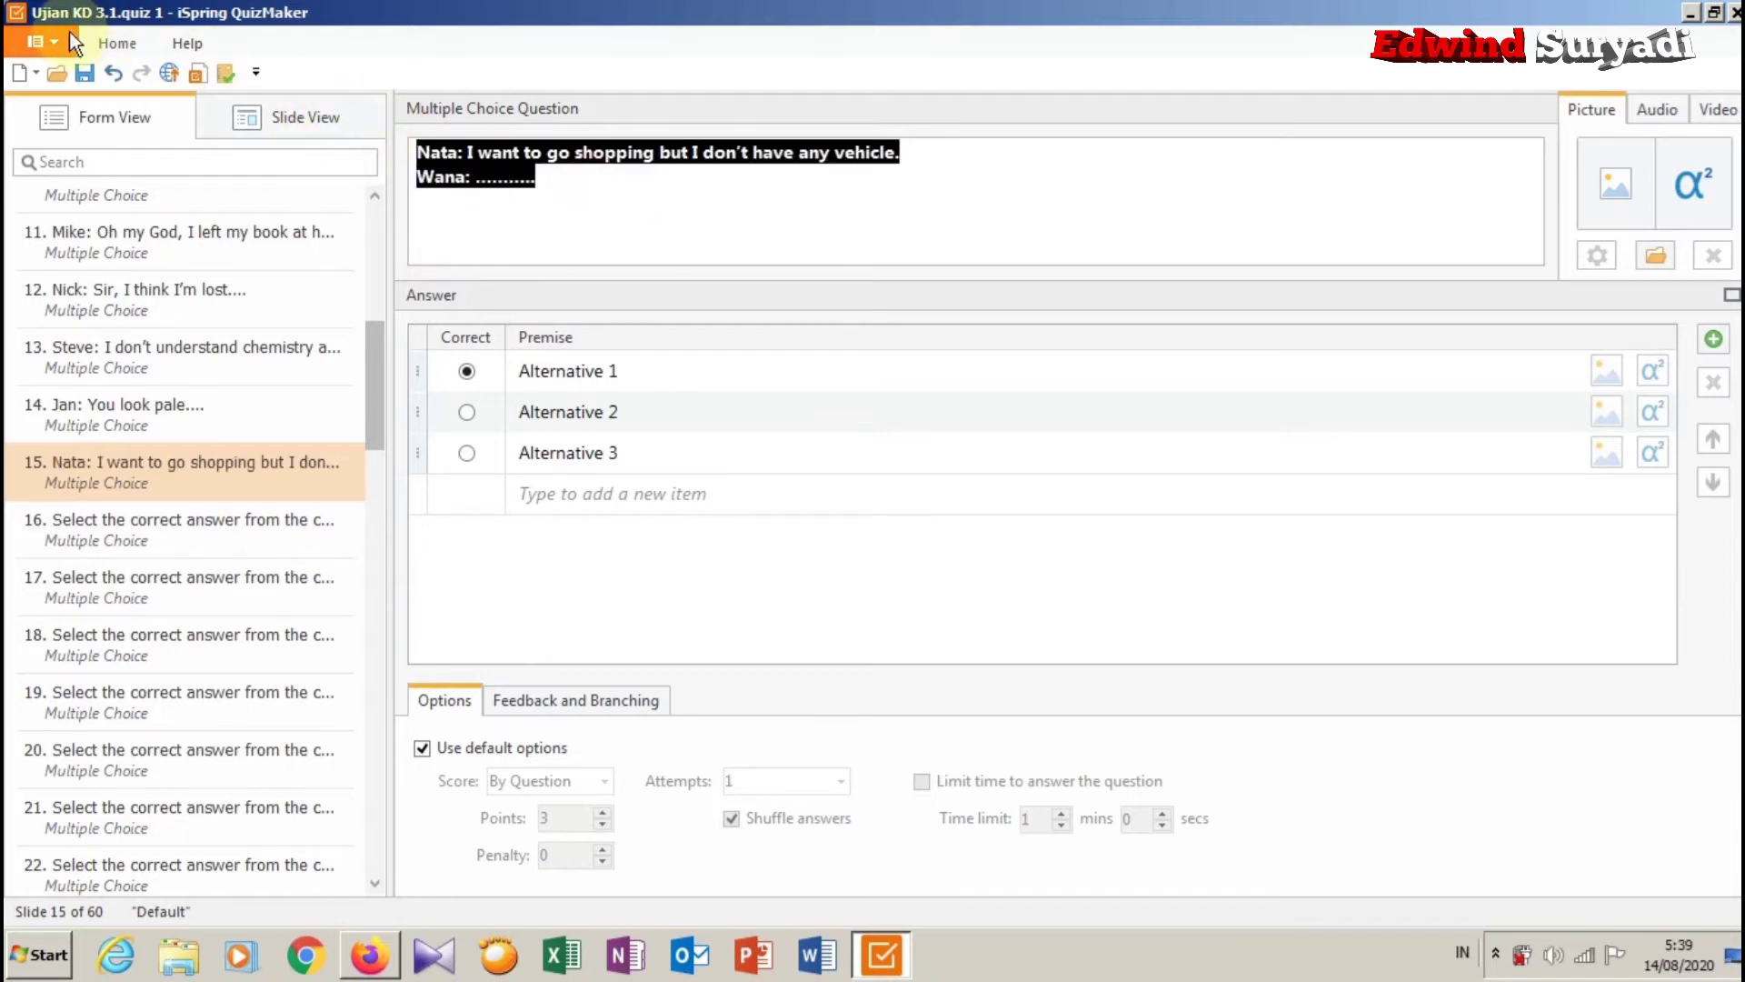
{"action": "left_click", "coordinate": [101, 41]}
{"action": "left_click", "coordinate": [528, 91]}
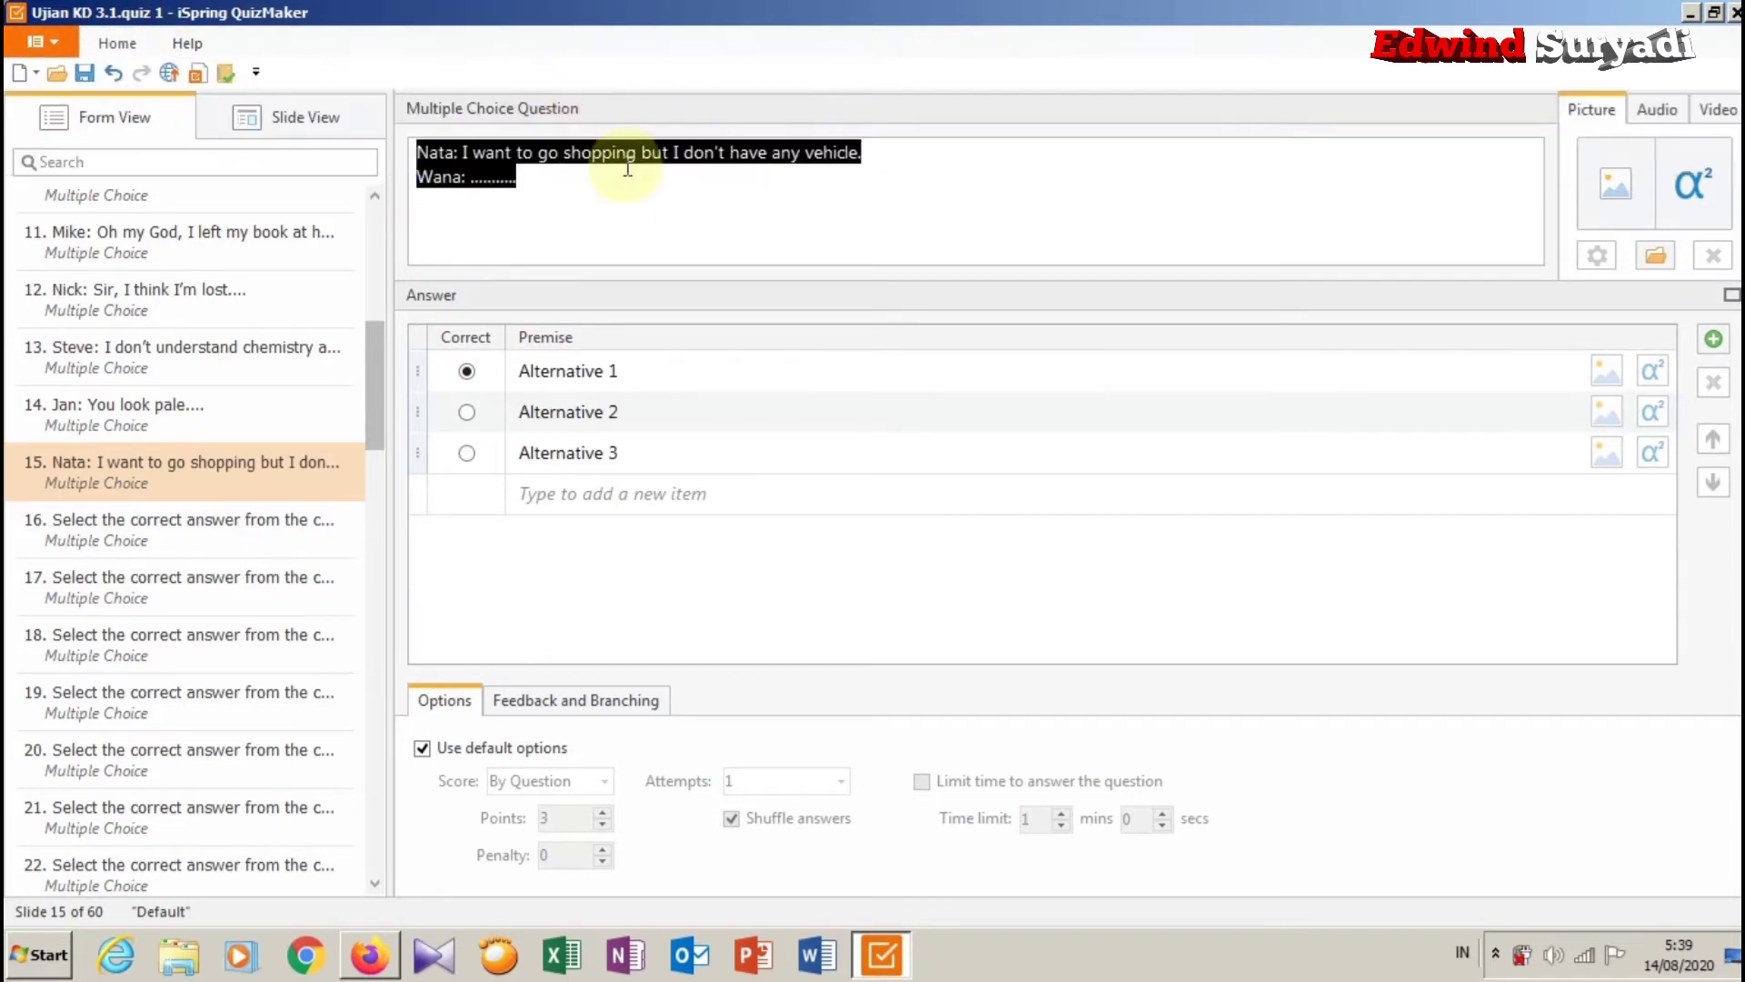
Copy option A of Soal 13, "Shall I take you to the hospital with my car?", from Firefox and paste it over Alternative 1 in QuizMaker.
{"action": "left_click", "coordinate": [364, 955]}
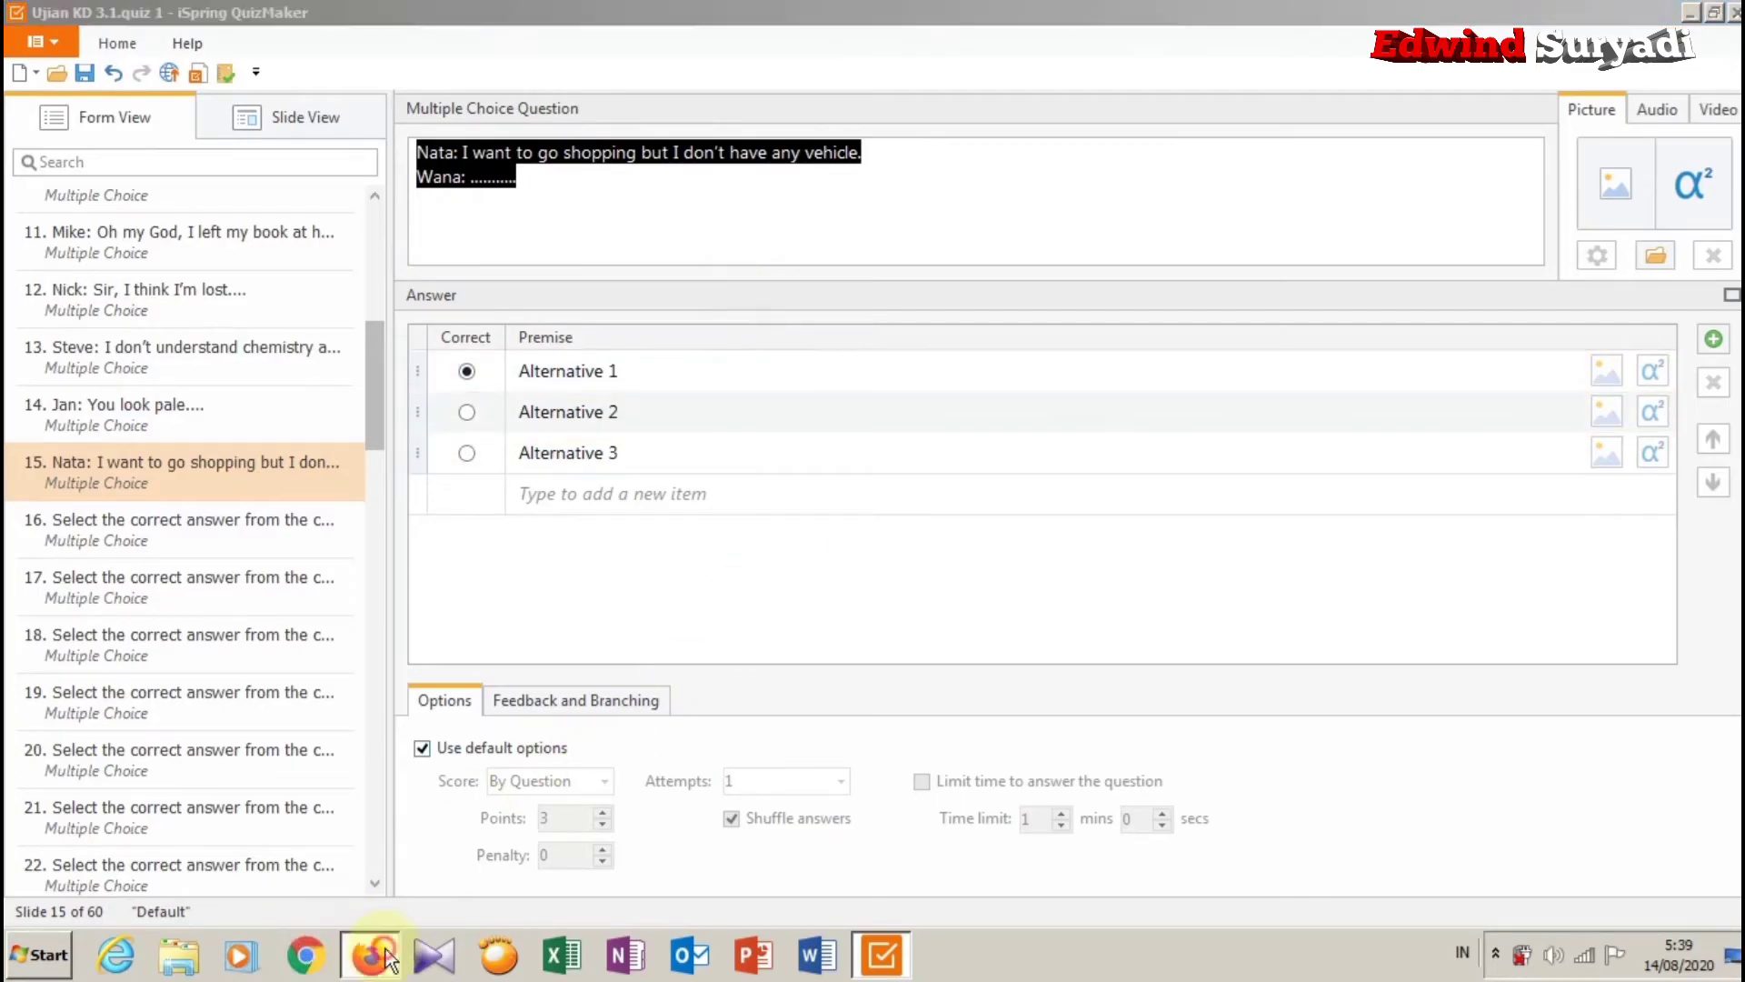
{"action": "left_click_drag", "start_coordinate": [626, 448], "coordinate": [236, 442]}
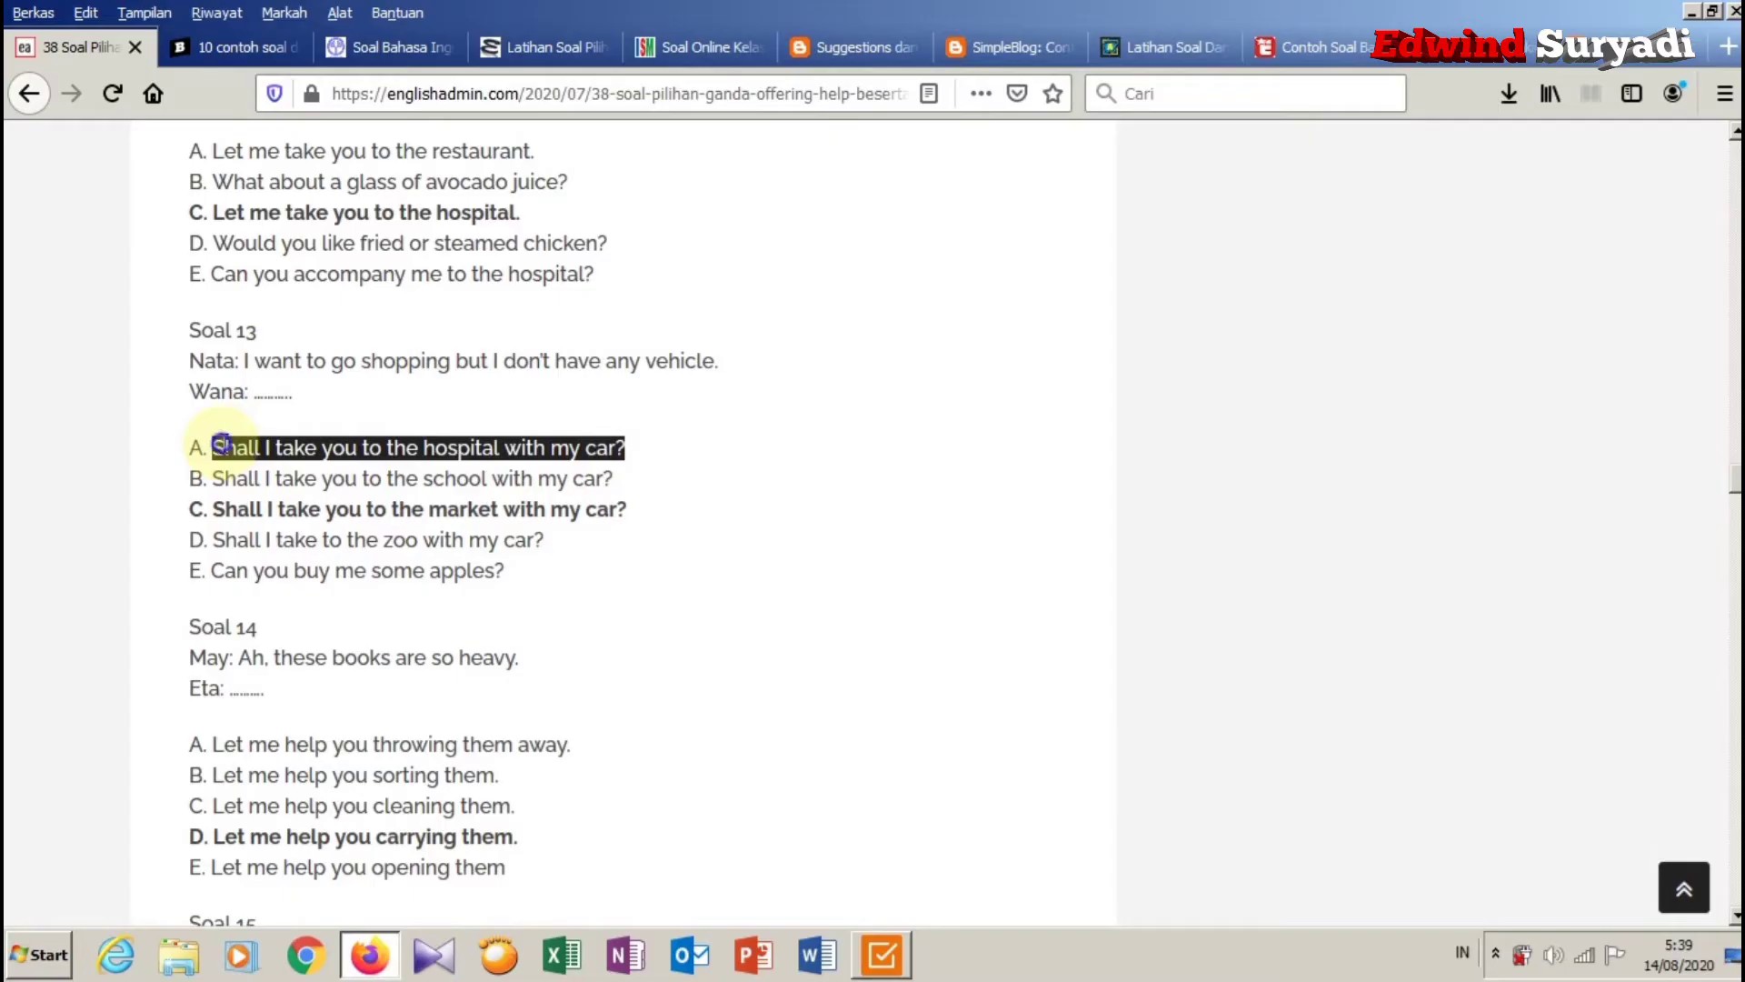
{"action": "right_click", "coordinate": [220, 442]}
{"action": "left_click", "coordinate": [268, 474]}
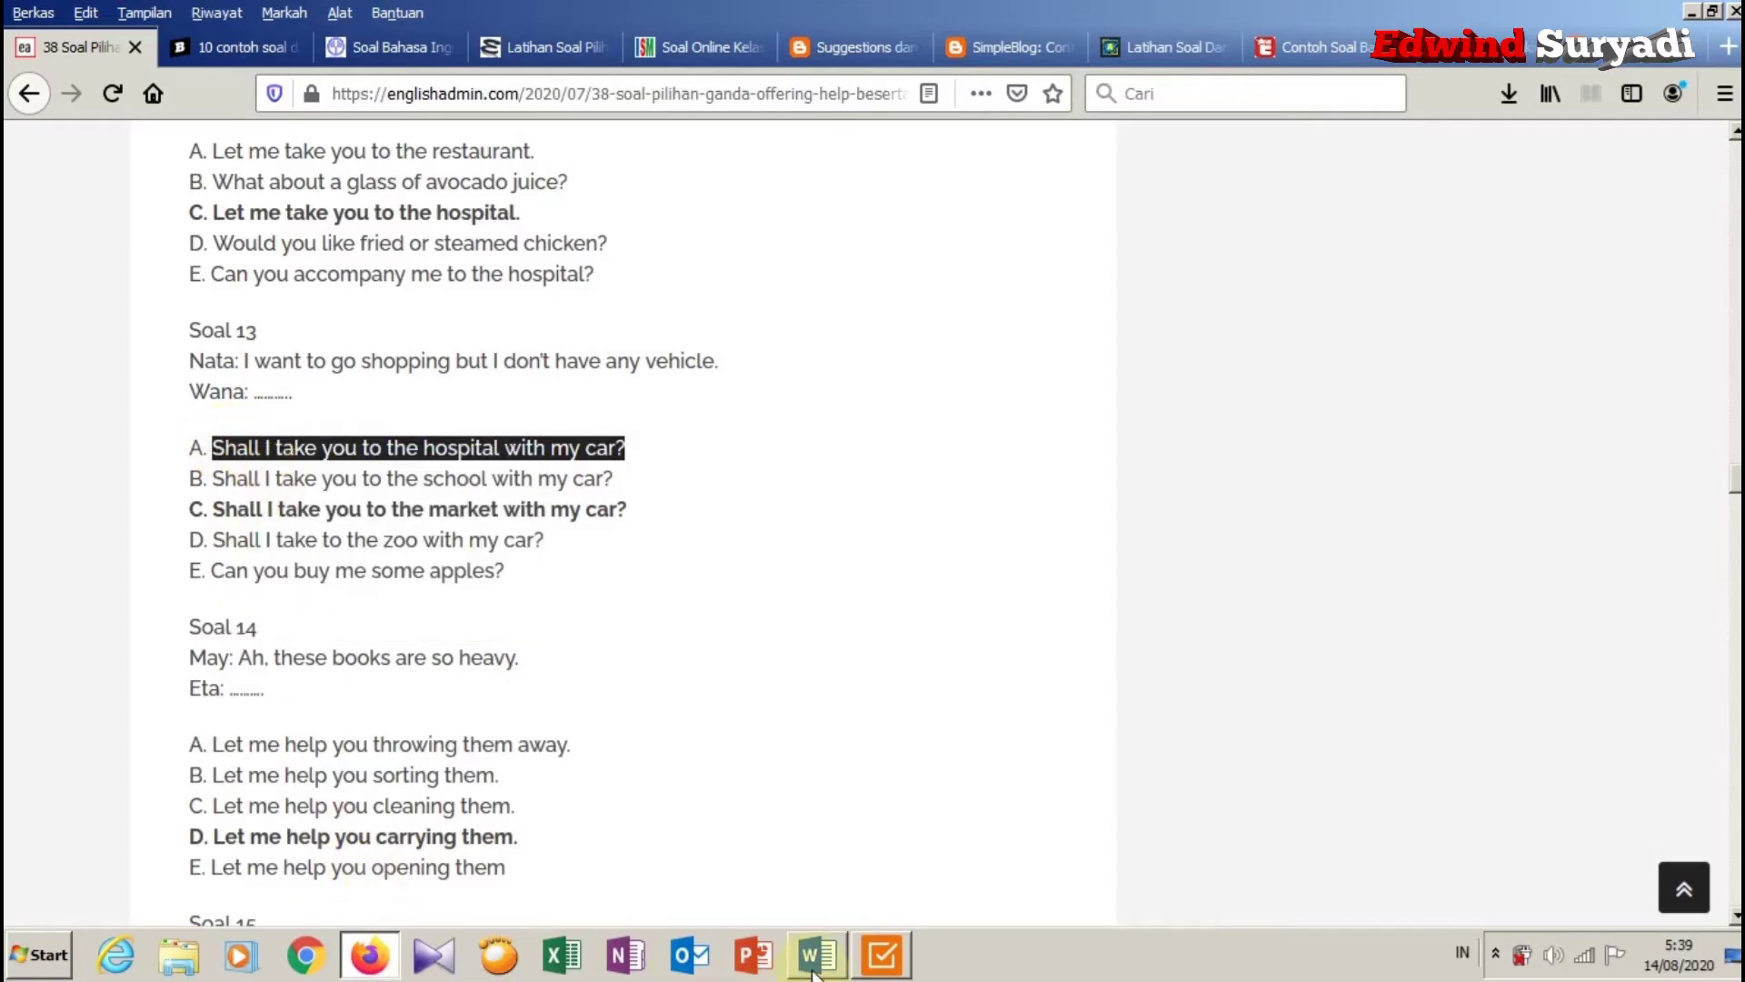
{"action": "left_click", "coordinate": [875, 956]}
{"action": "left_click_drag", "start_coordinate": [704, 371], "coordinate": [455, 347]}
{"action": "right_click", "coordinate": [606, 362]}
{"action": "left_click", "coordinate": [651, 438]}
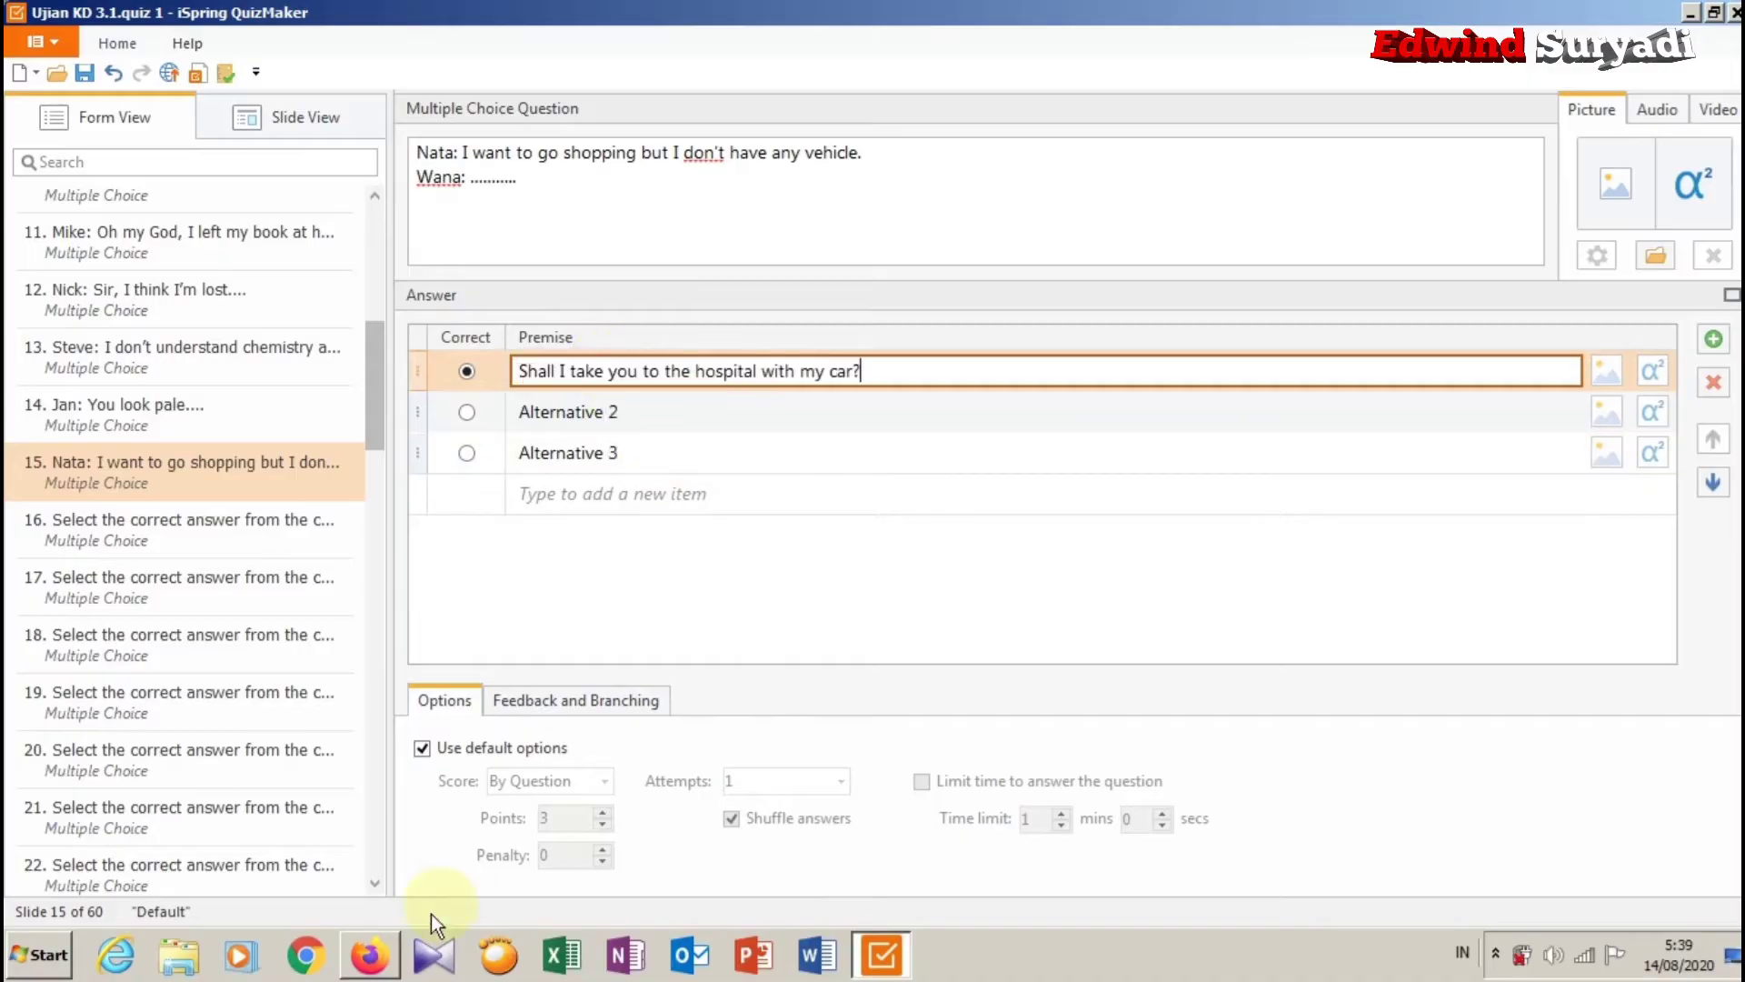
Copy option B, "Shall I take you to the school with my car?", from Firefox and paste it over Alternative 2 in QuizMaker.
{"action": "left_click", "coordinate": [369, 955]}
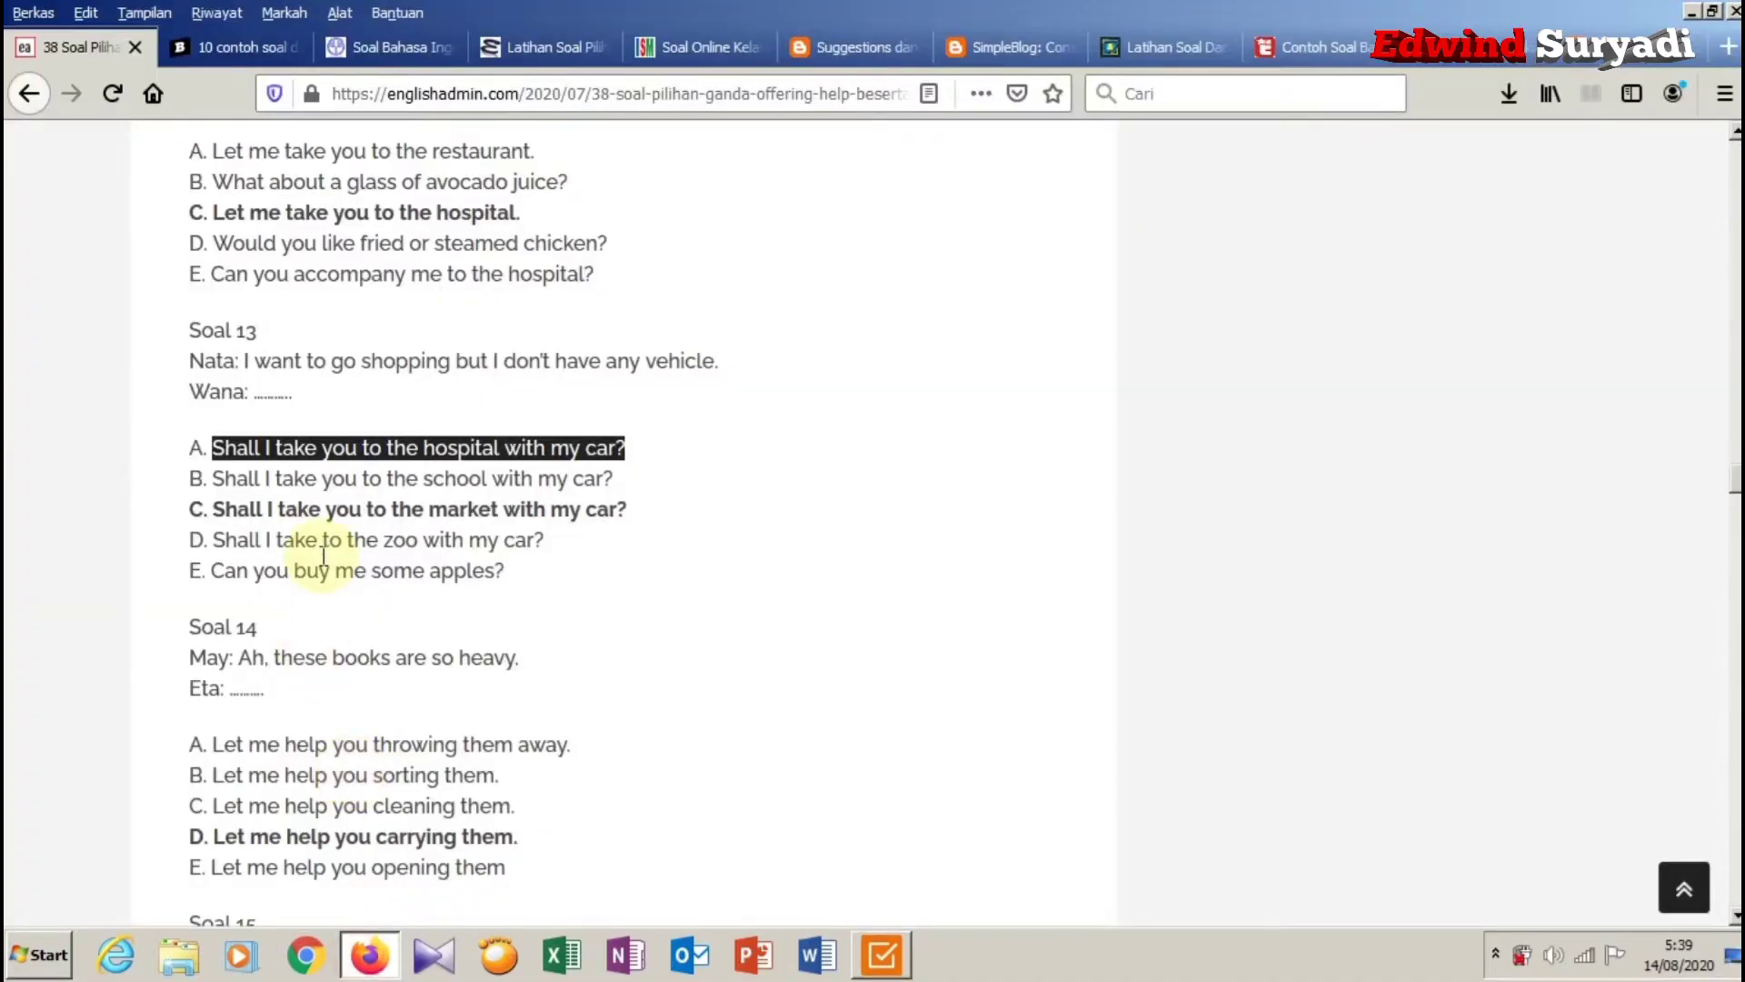
{"action": "left_click", "coordinate": [638, 480]}
{"action": "left_click_drag", "start_coordinate": [637, 478], "coordinate": [224, 480]}
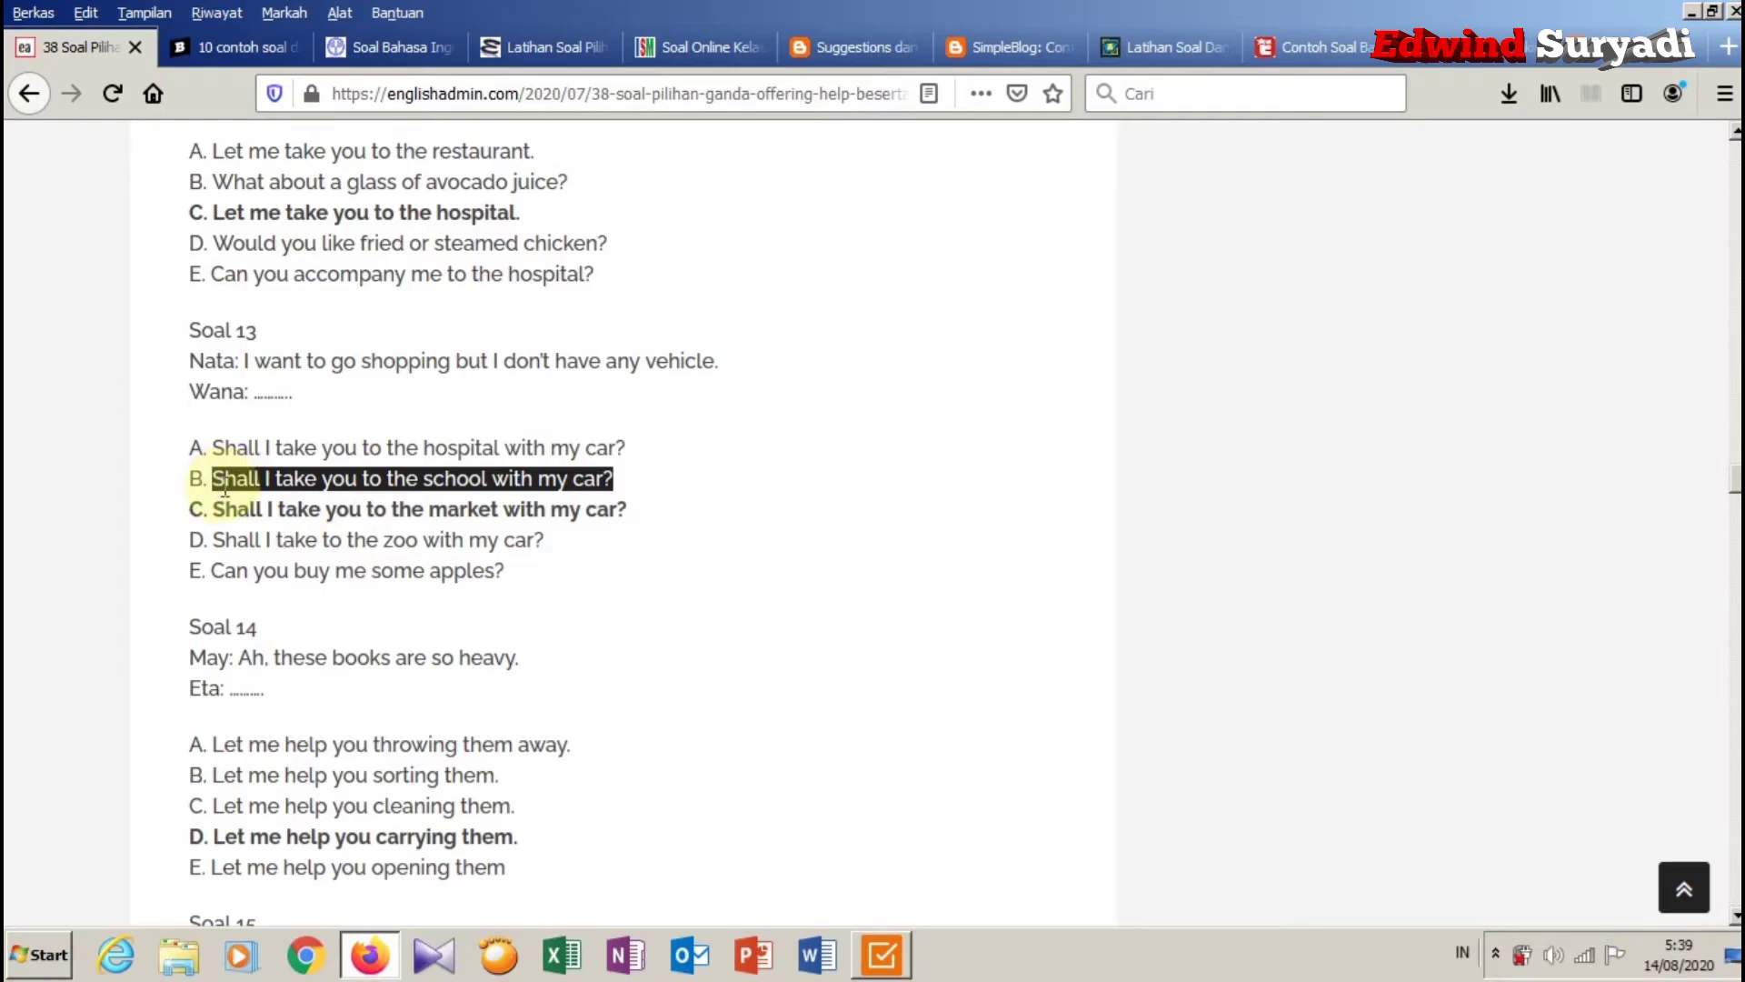
{"action": "right_click", "coordinate": [227, 480]}
{"action": "left_click", "coordinate": [275, 495]}
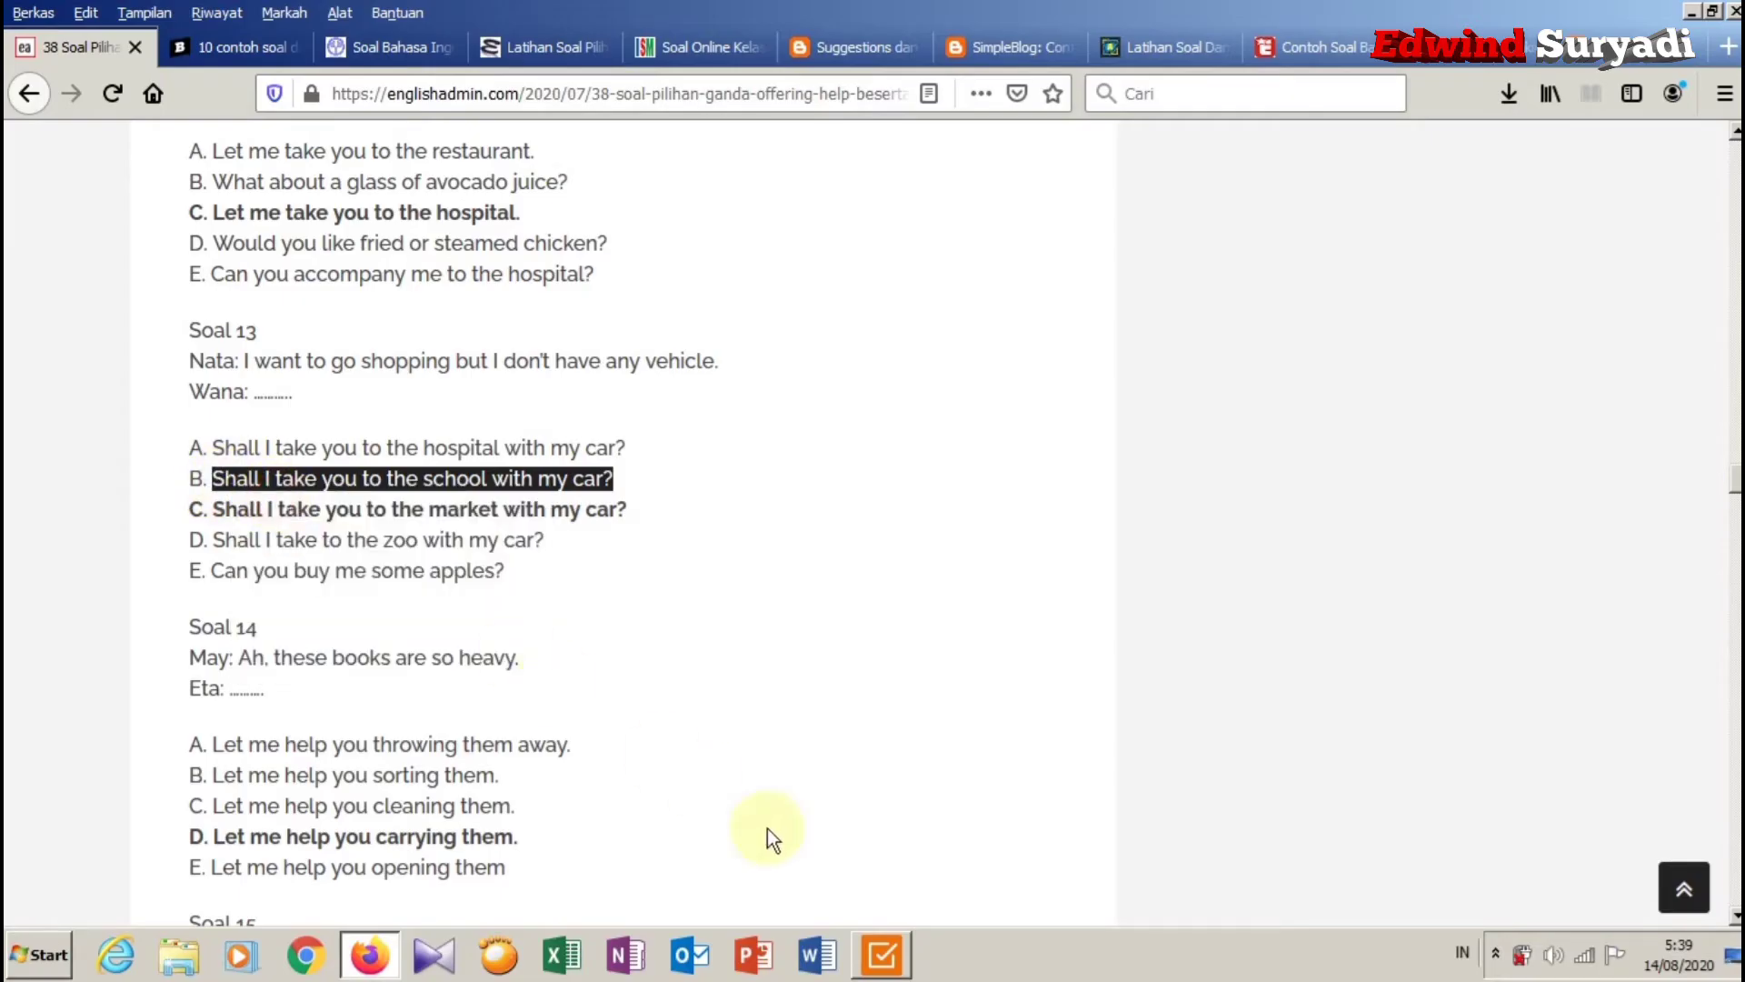
{"action": "left_click", "coordinate": [881, 955]}
{"action": "left_click", "coordinate": [663, 414]}
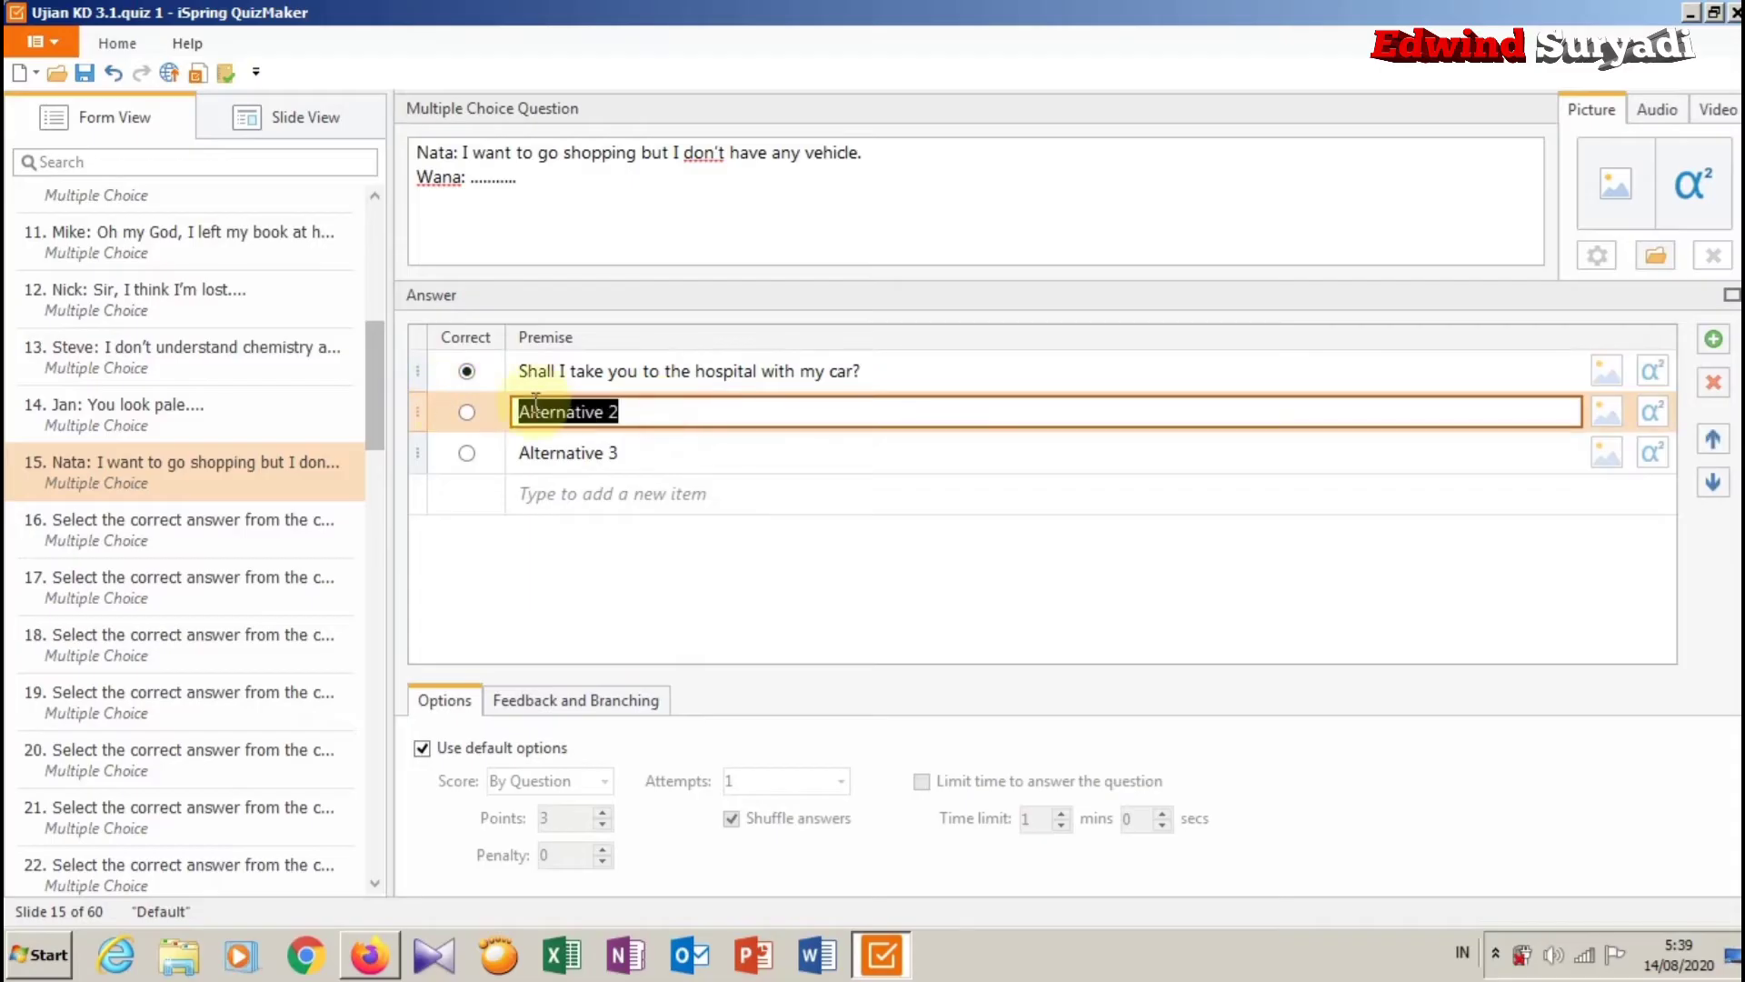
{"action": "right_click", "coordinate": [565, 411]}
{"action": "left_click", "coordinate": [634, 486]}
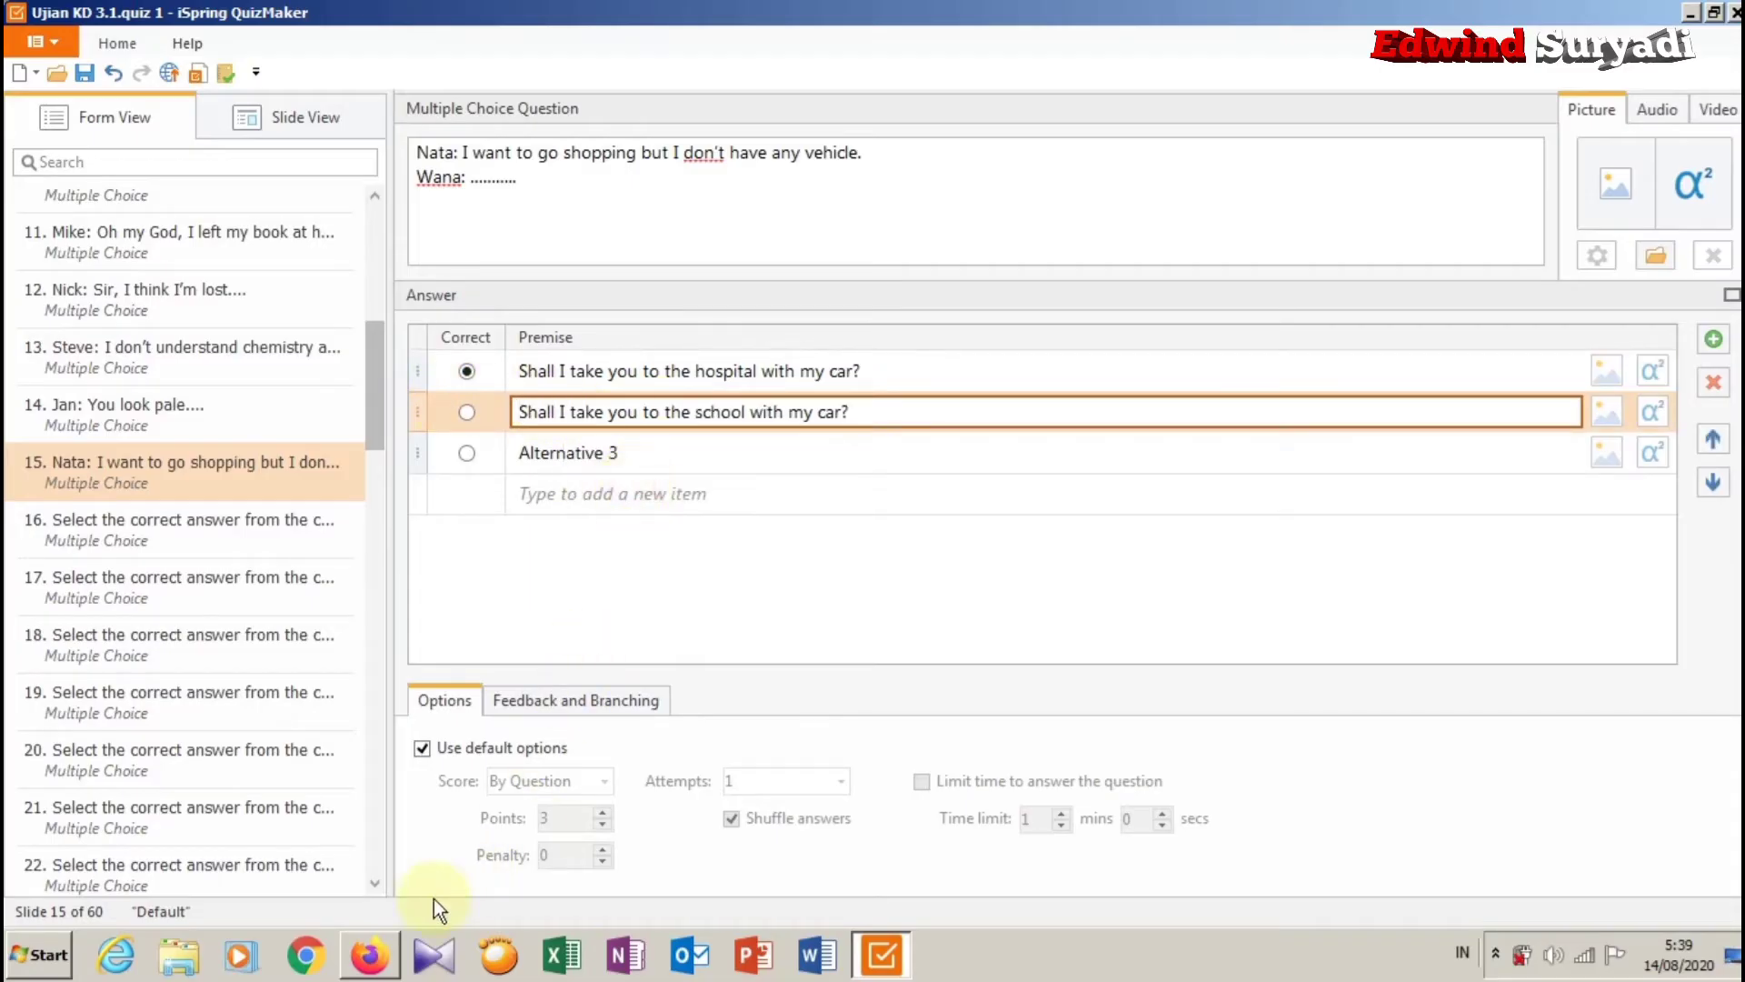
Copy option C, "Shall I take you to the market with my car?", from Firefox over Alternative 3 in QuizMaker and mark it correct.
{"action": "left_click", "coordinate": [370, 954]}
{"action": "left_click_drag", "start_coordinate": [637, 509], "coordinate": [236, 507]}
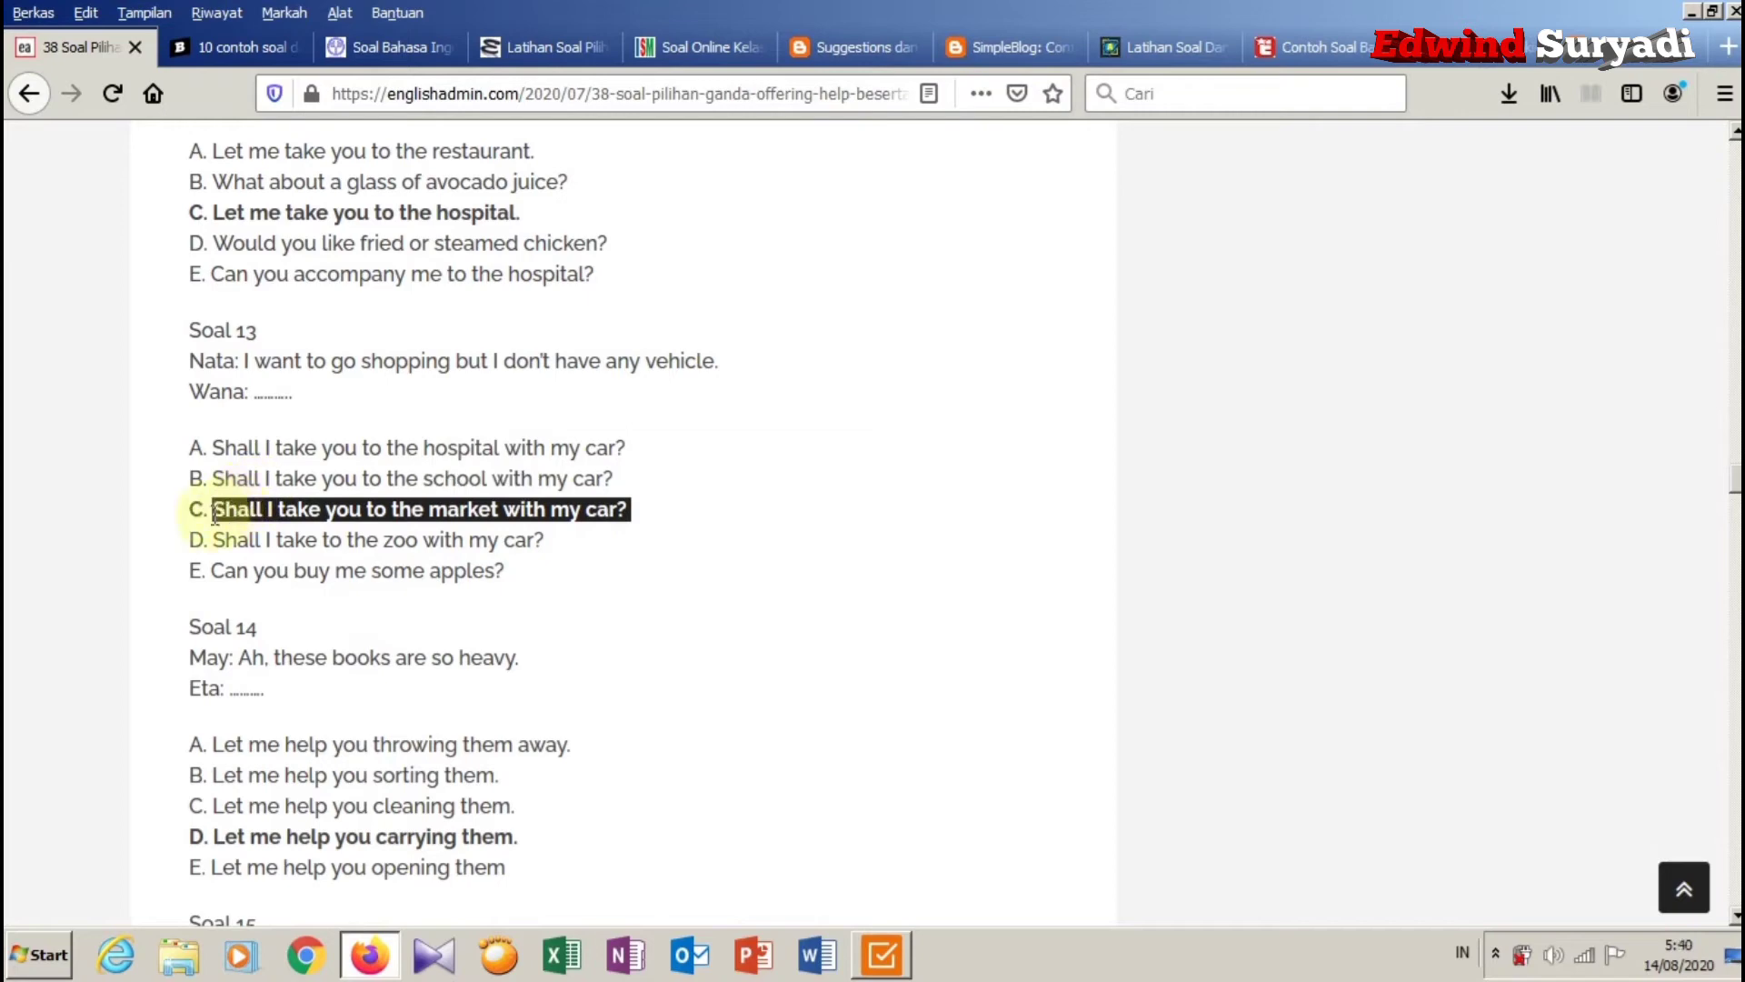
{"action": "right_click", "coordinate": [226, 514]}
{"action": "left_click", "coordinate": [269, 533]}
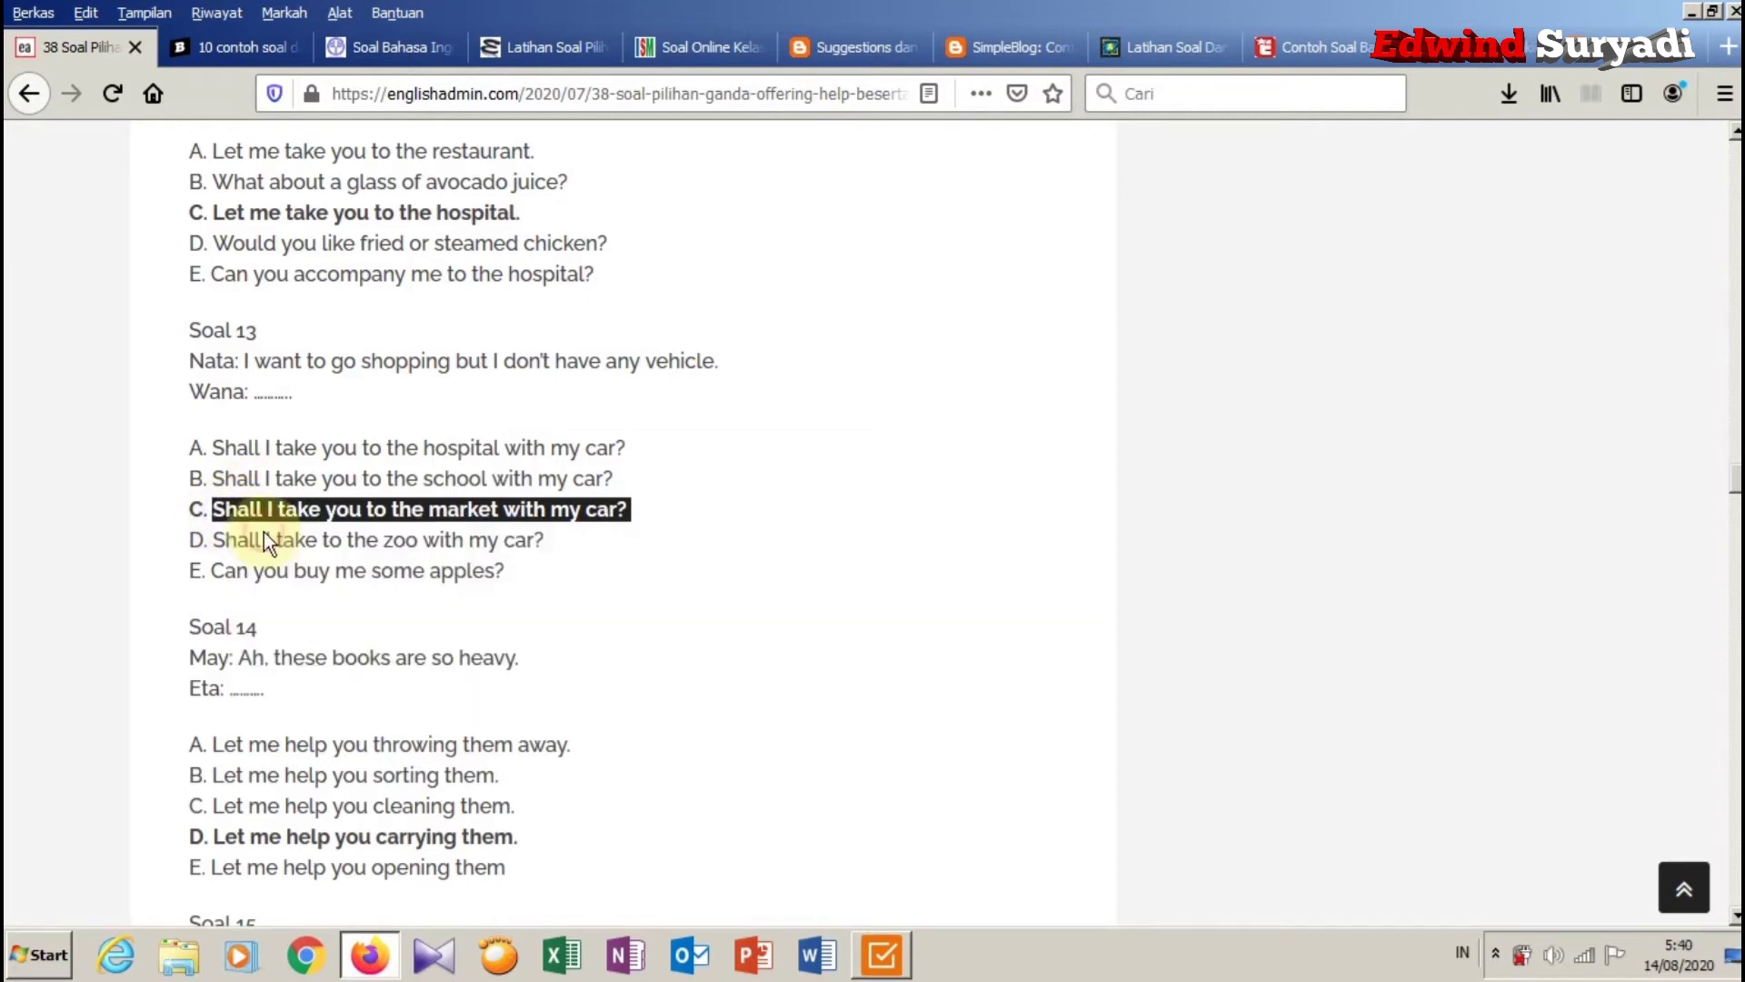
{"action": "left_click", "coordinate": [882, 955]}
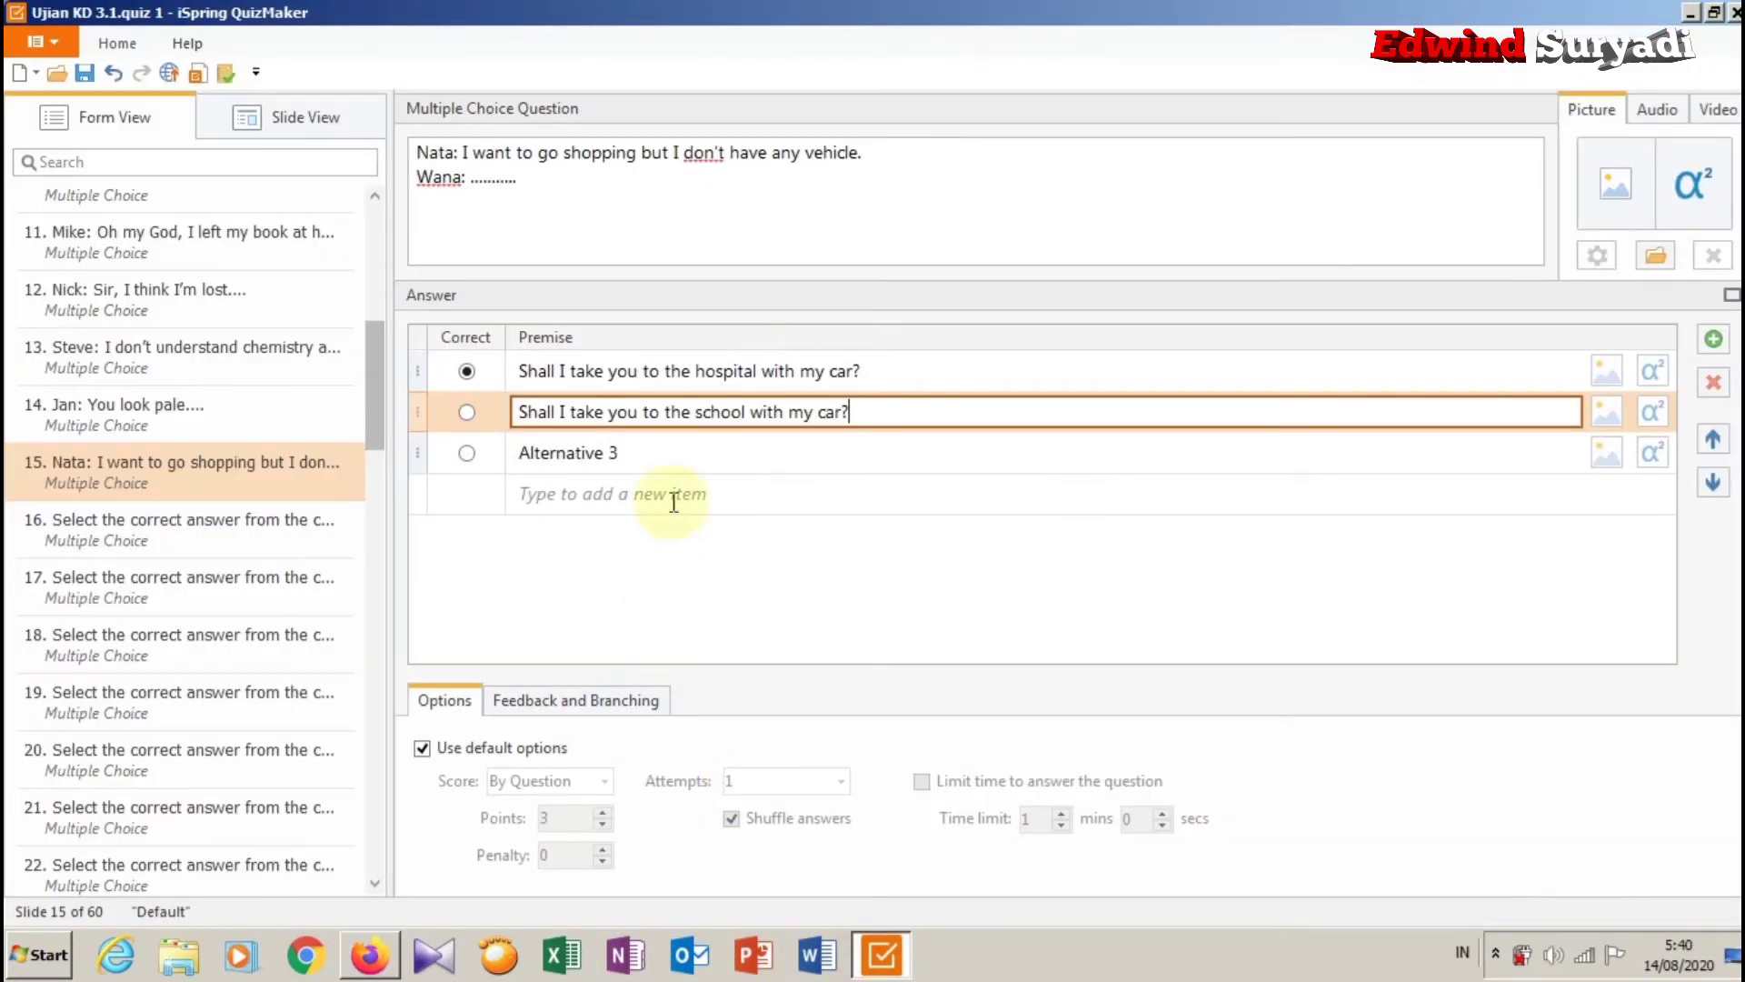
{"action": "left_click", "coordinate": [673, 447]}
{"action": "right_click", "coordinate": [573, 457]}
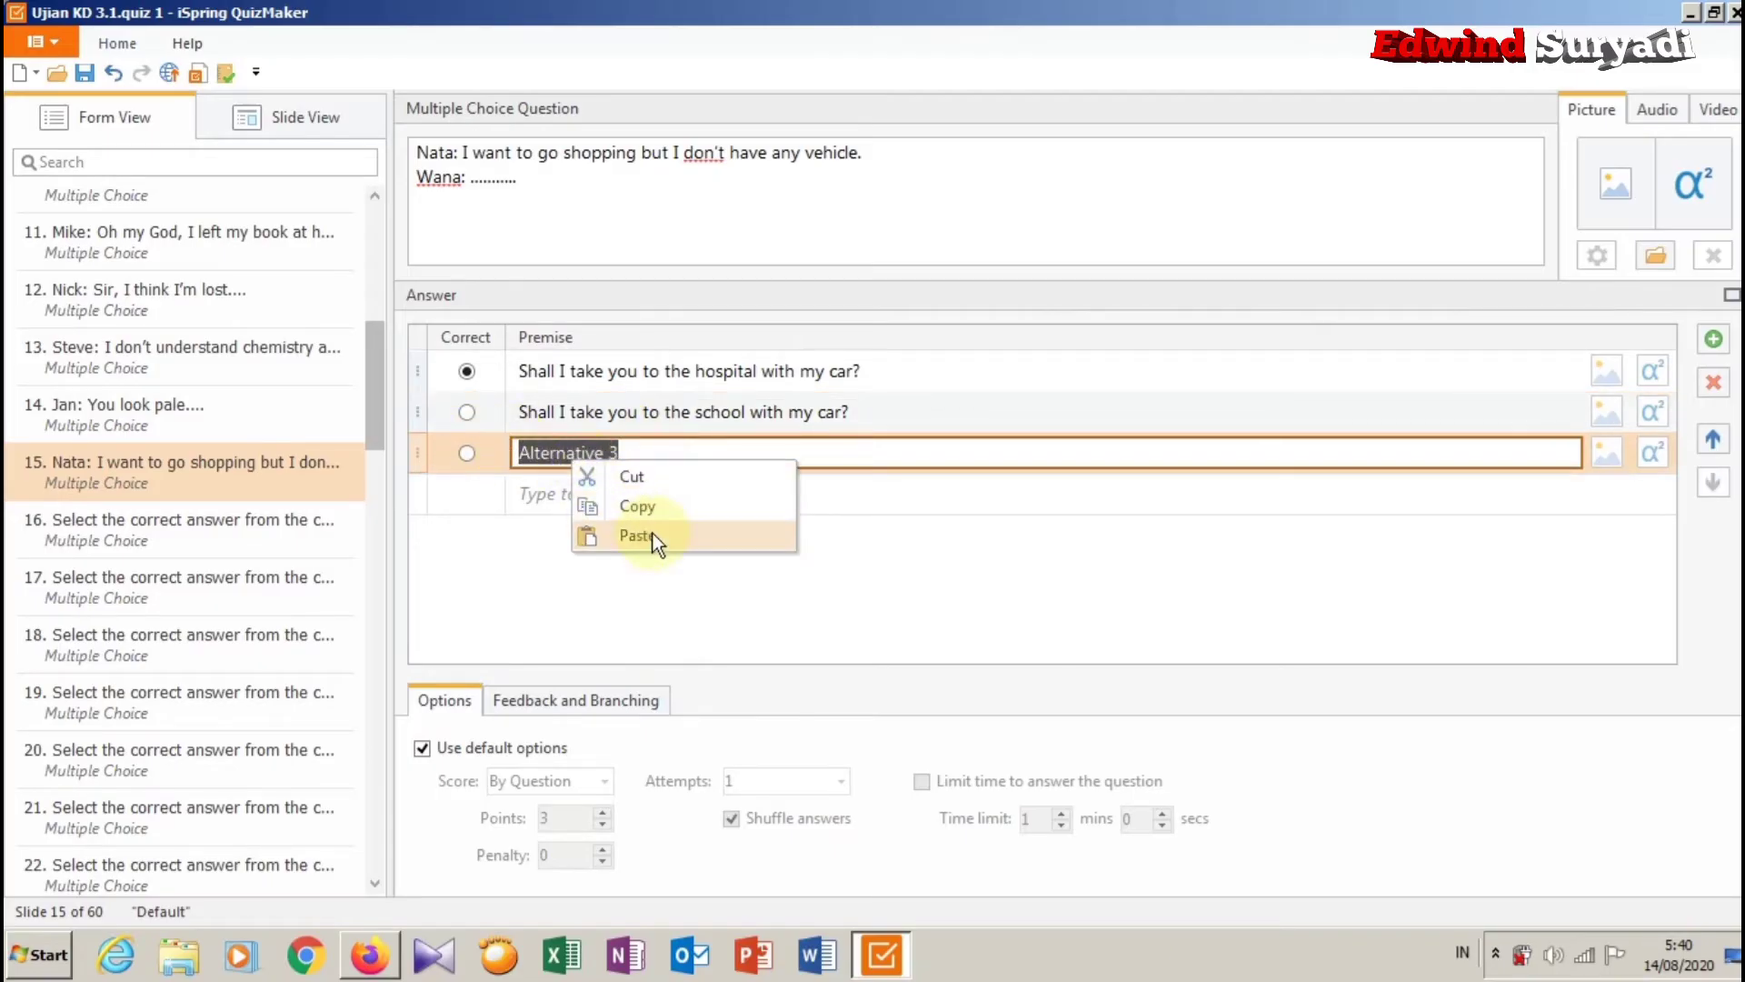
{"action": "left_click", "coordinate": [653, 536]}
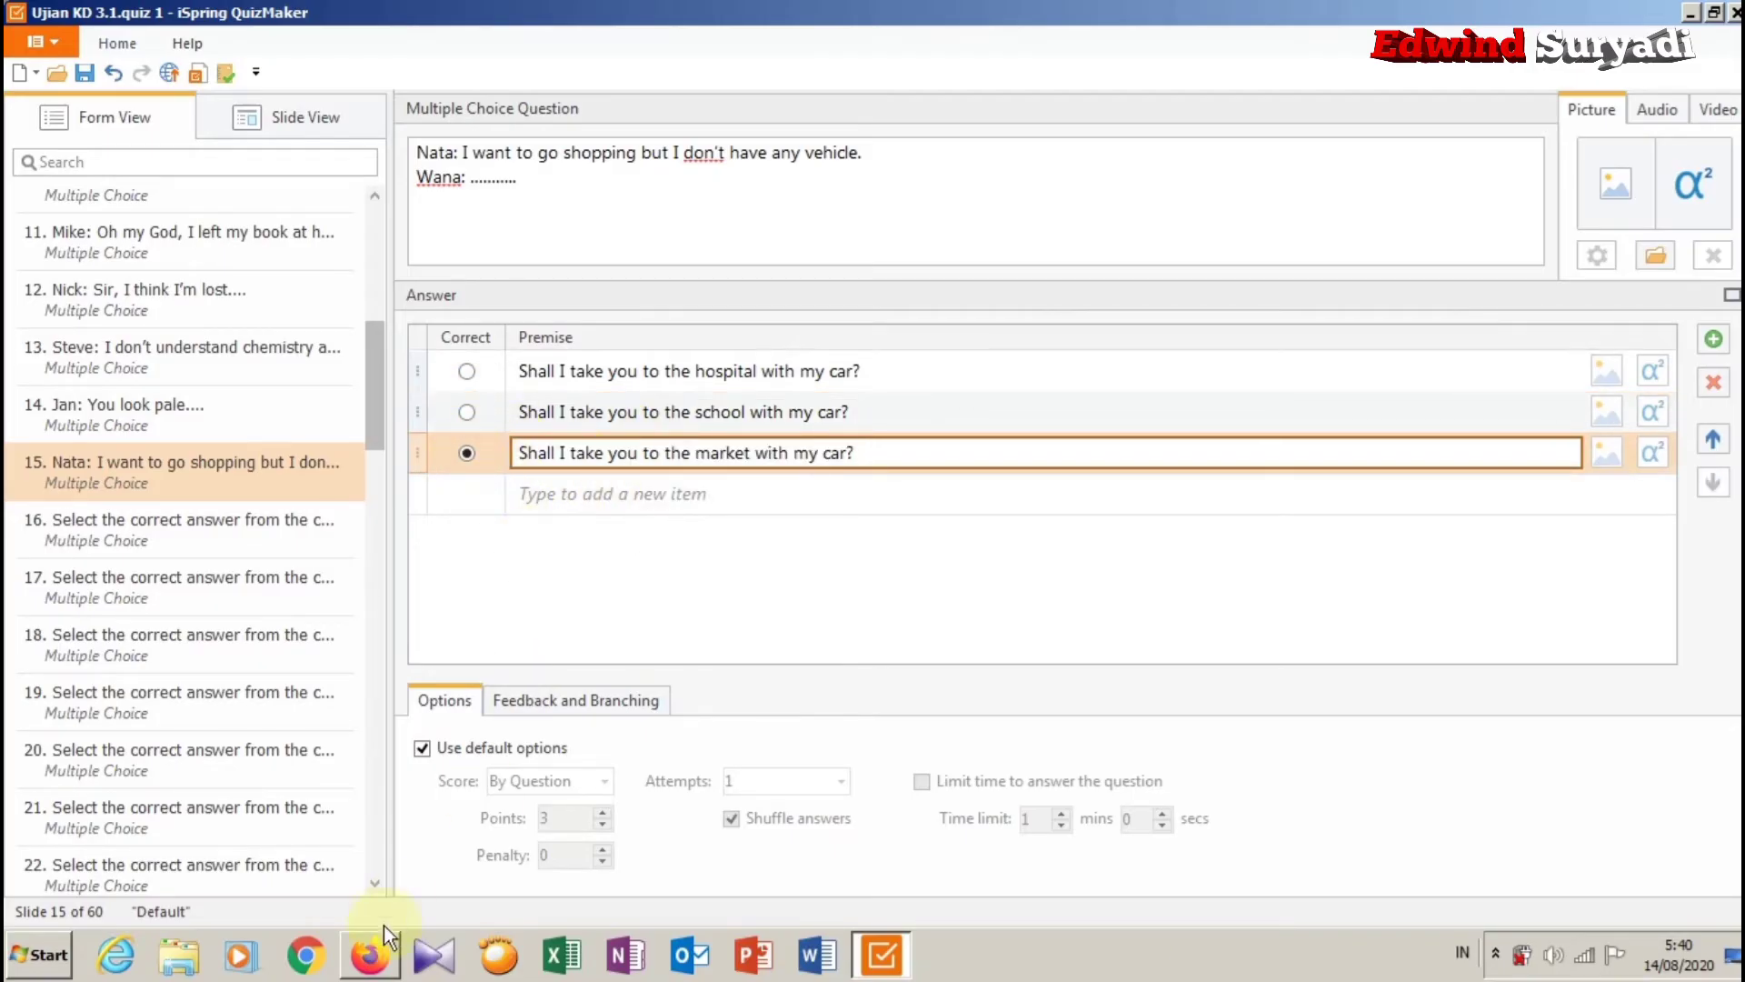
Copy option D of Soal 13, "Shall I take to the zoo with my car?", from Firefox and add it as question 15's fourth answer in QuizMaker.
{"action": "left_click", "coordinate": [380, 969]}
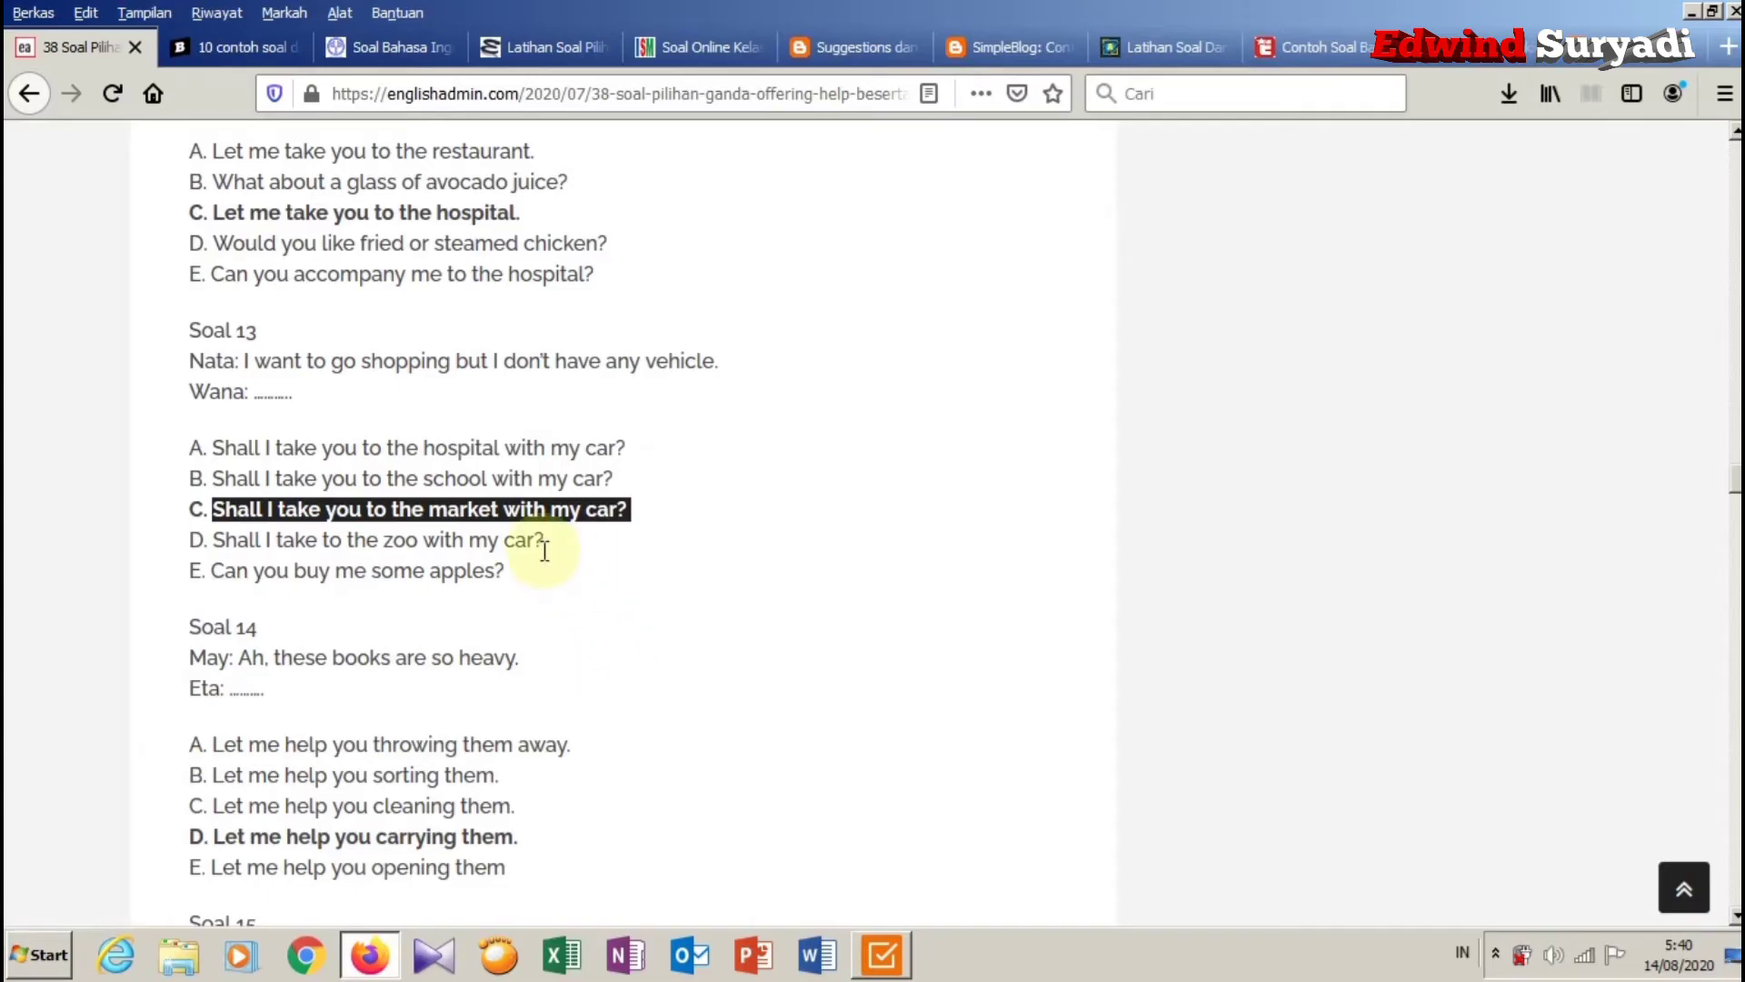
{"action": "left_click_drag", "start_coordinate": [544, 550], "coordinate": [221, 540]}
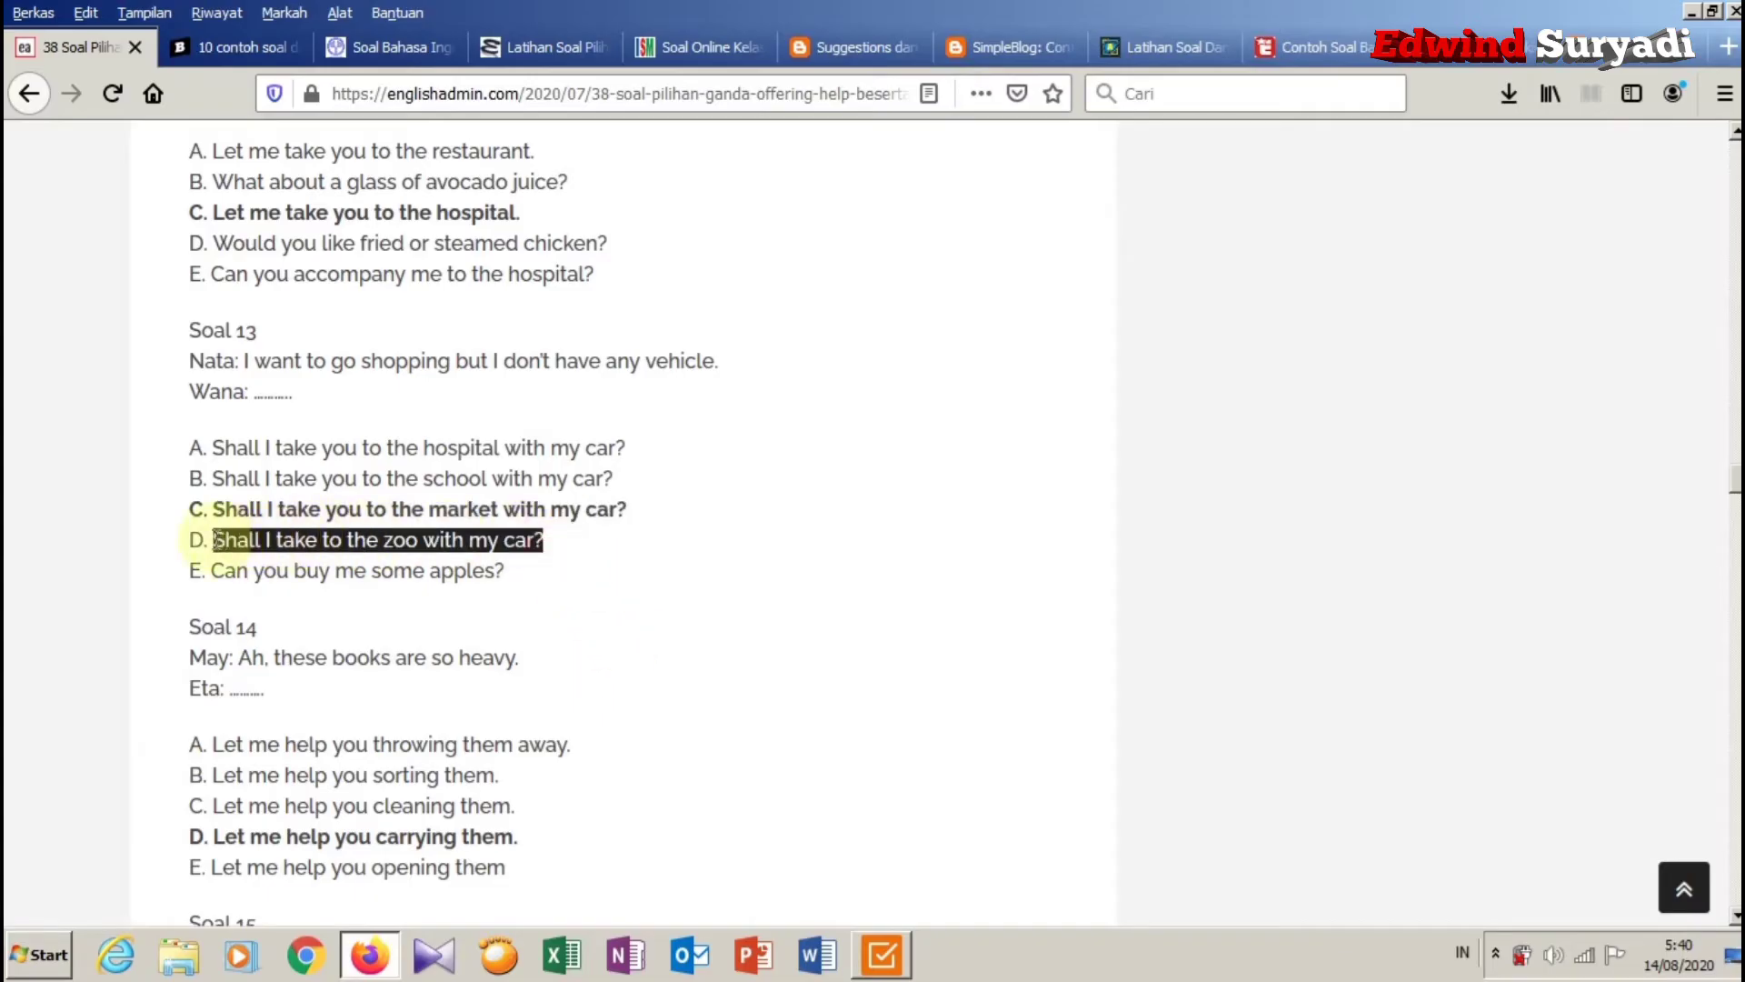
{"action": "right_click", "coordinate": [232, 538]}
{"action": "left_click", "coordinate": [273, 557]}
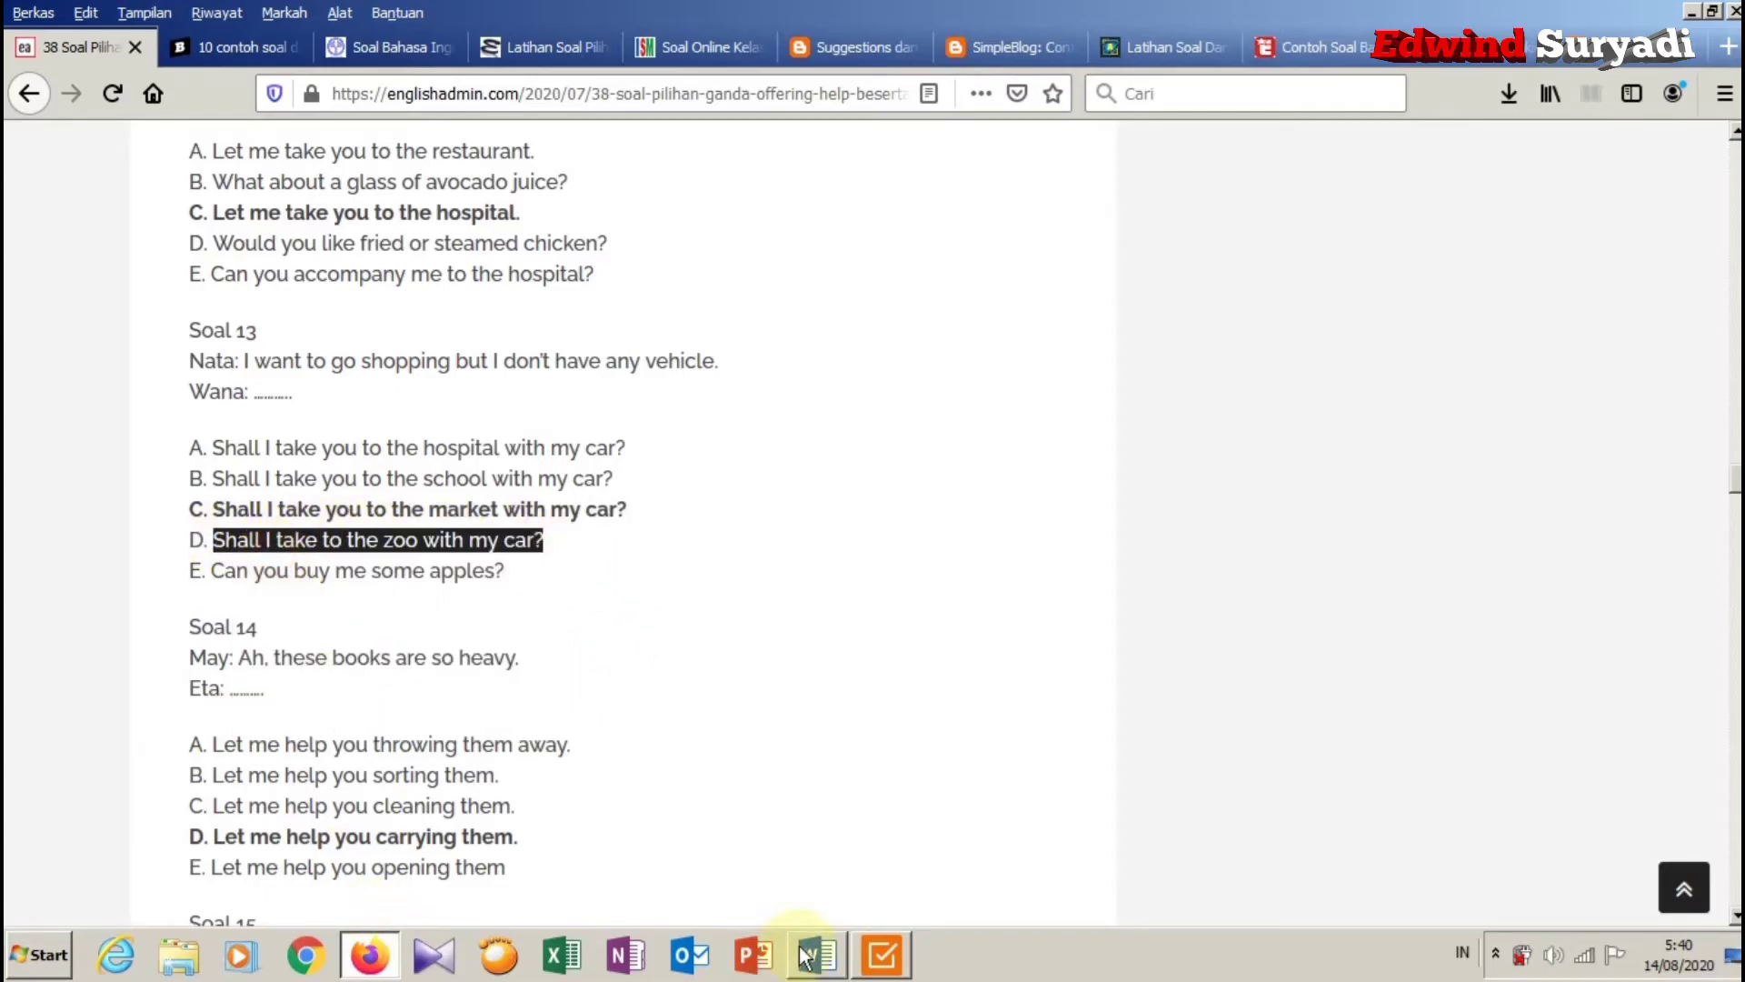
{"action": "left_click", "coordinate": [881, 957]}
{"action": "right_click", "coordinate": [641, 499]}
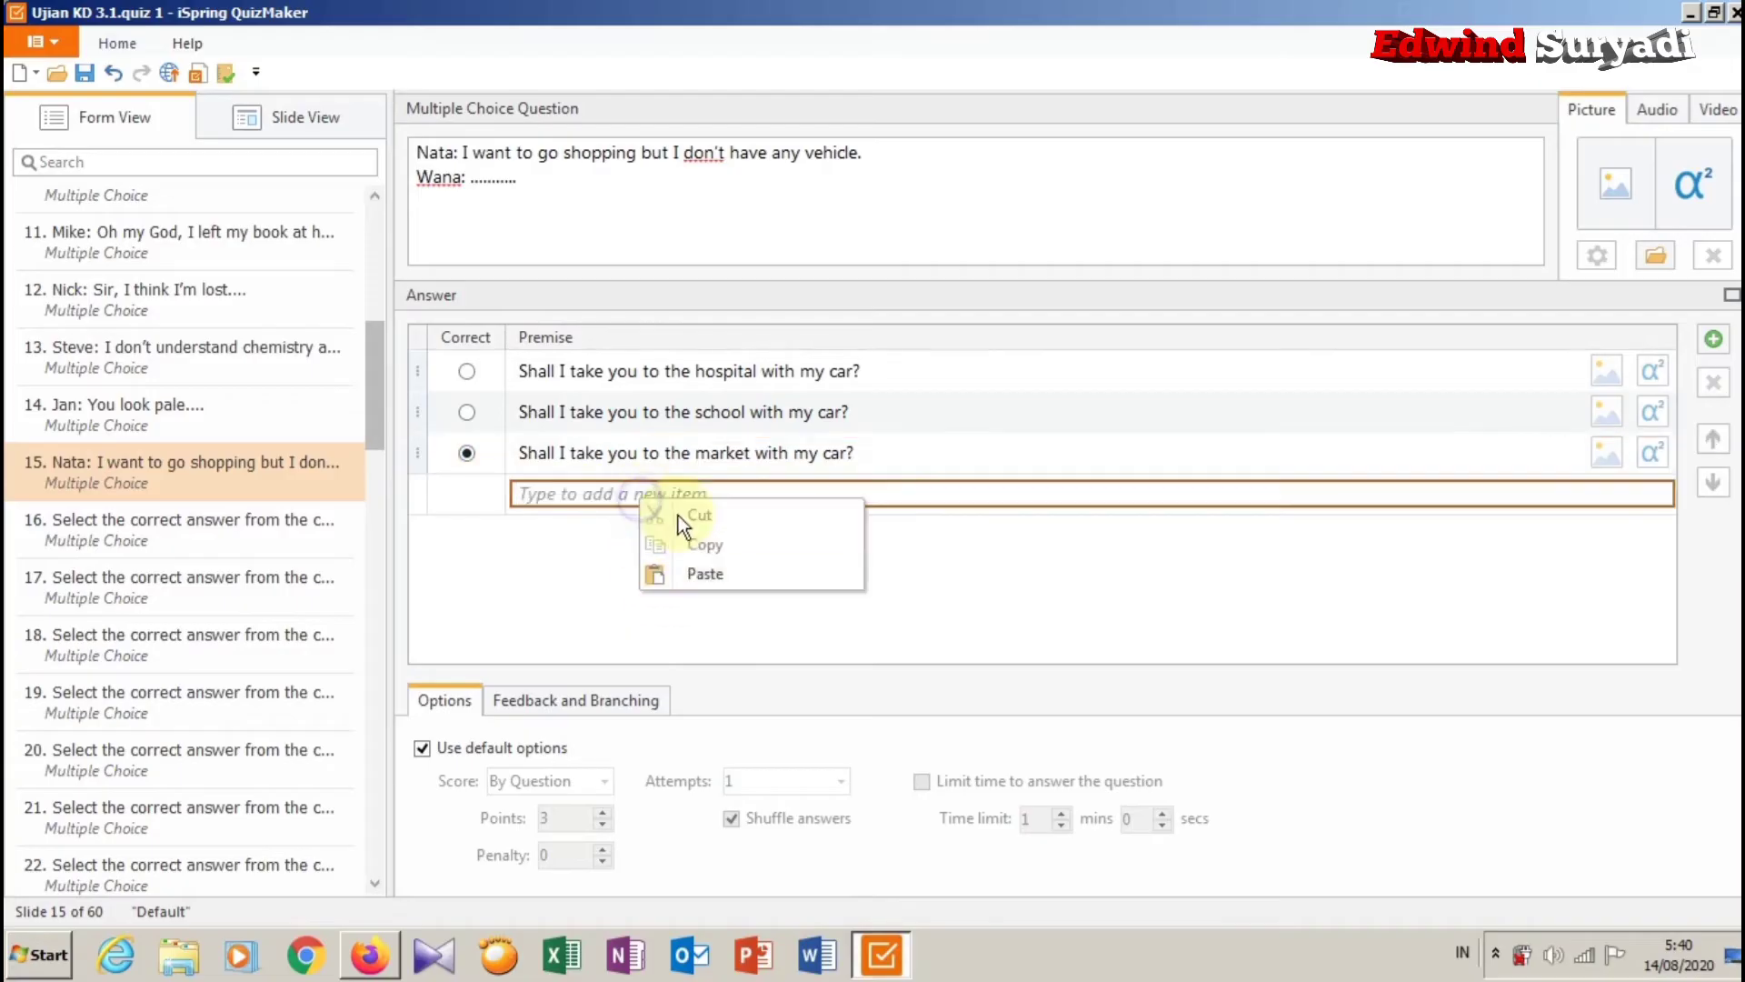
{"action": "left_click", "coordinate": [711, 571]}
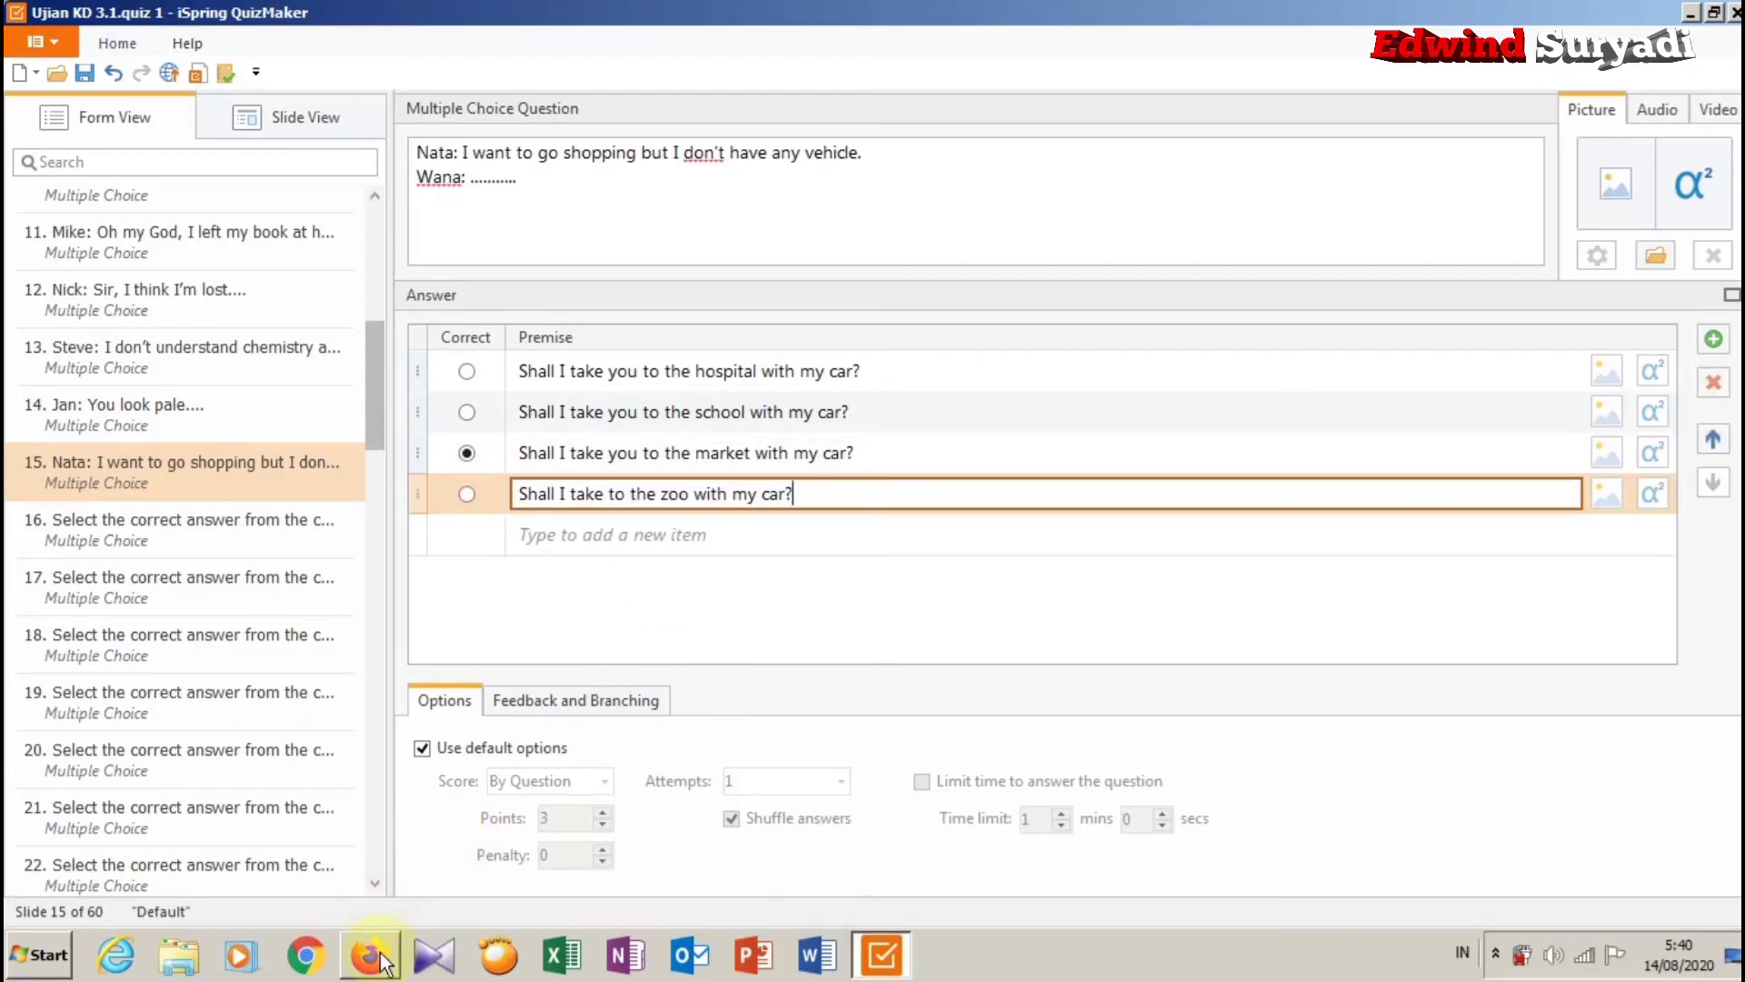
Copy option E, "Can you buy me some apples?", from Firefox into QuizMaker as question 15's fifth answer and open question 16.
{"action": "left_click", "coordinate": [382, 960]}
{"action": "left_click_drag", "start_coordinate": [507, 571], "coordinate": [211, 571]}
{"action": "right_click", "coordinate": [242, 568]}
{"action": "left_click", "coordinate": [266, 584]}
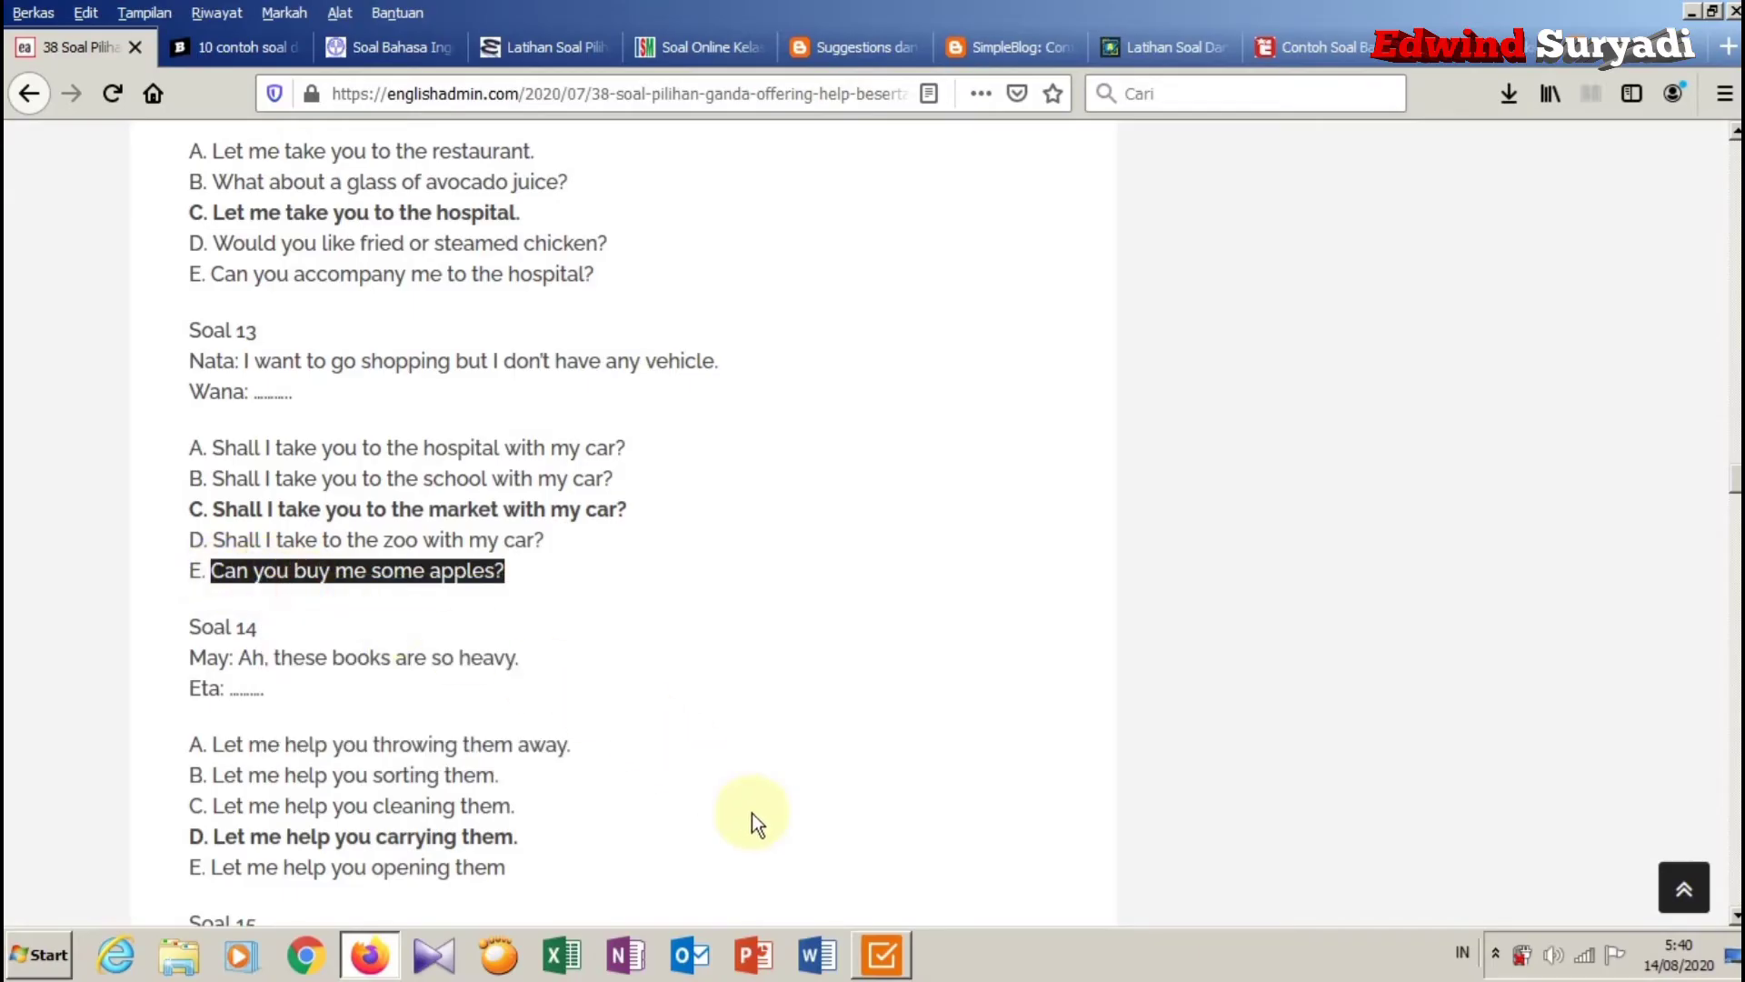
{"action": "left_click", "coordinate": [884, 953]}
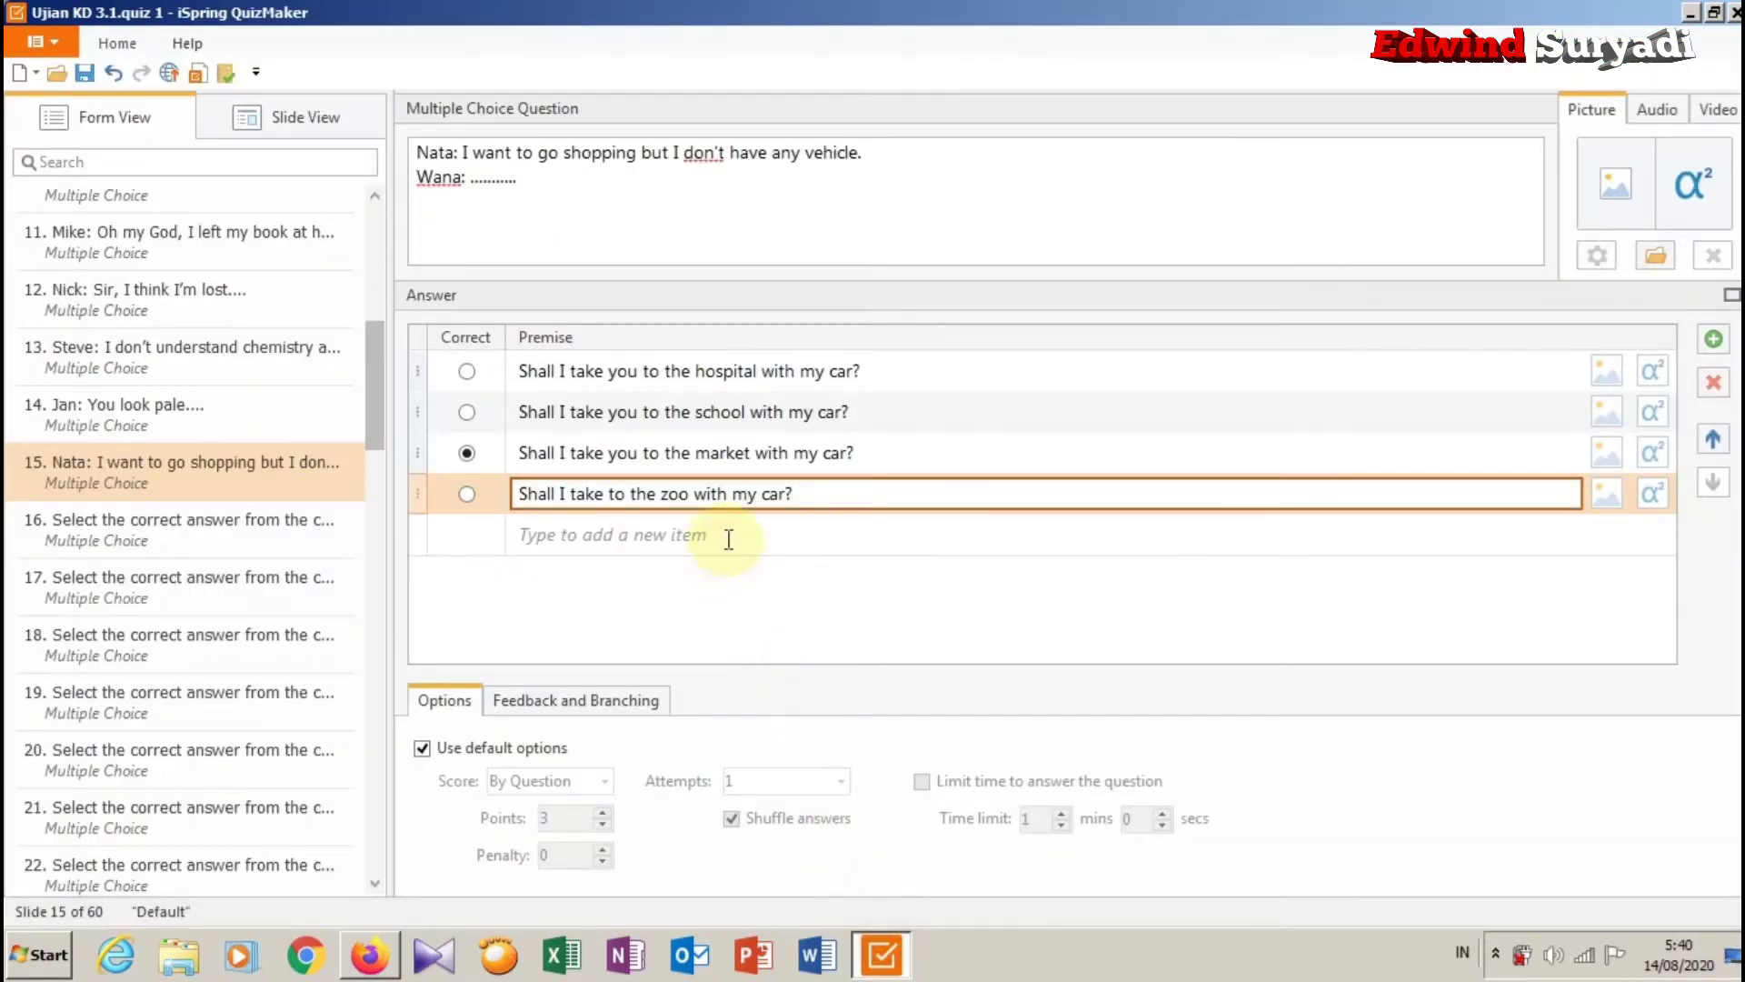
{"action": "left_click", "coordinate": [725, 541]}
{"action": "right_click", "coordinate": [725, 540]}
{"action": "left_click", "coordinate": [787, 613]}
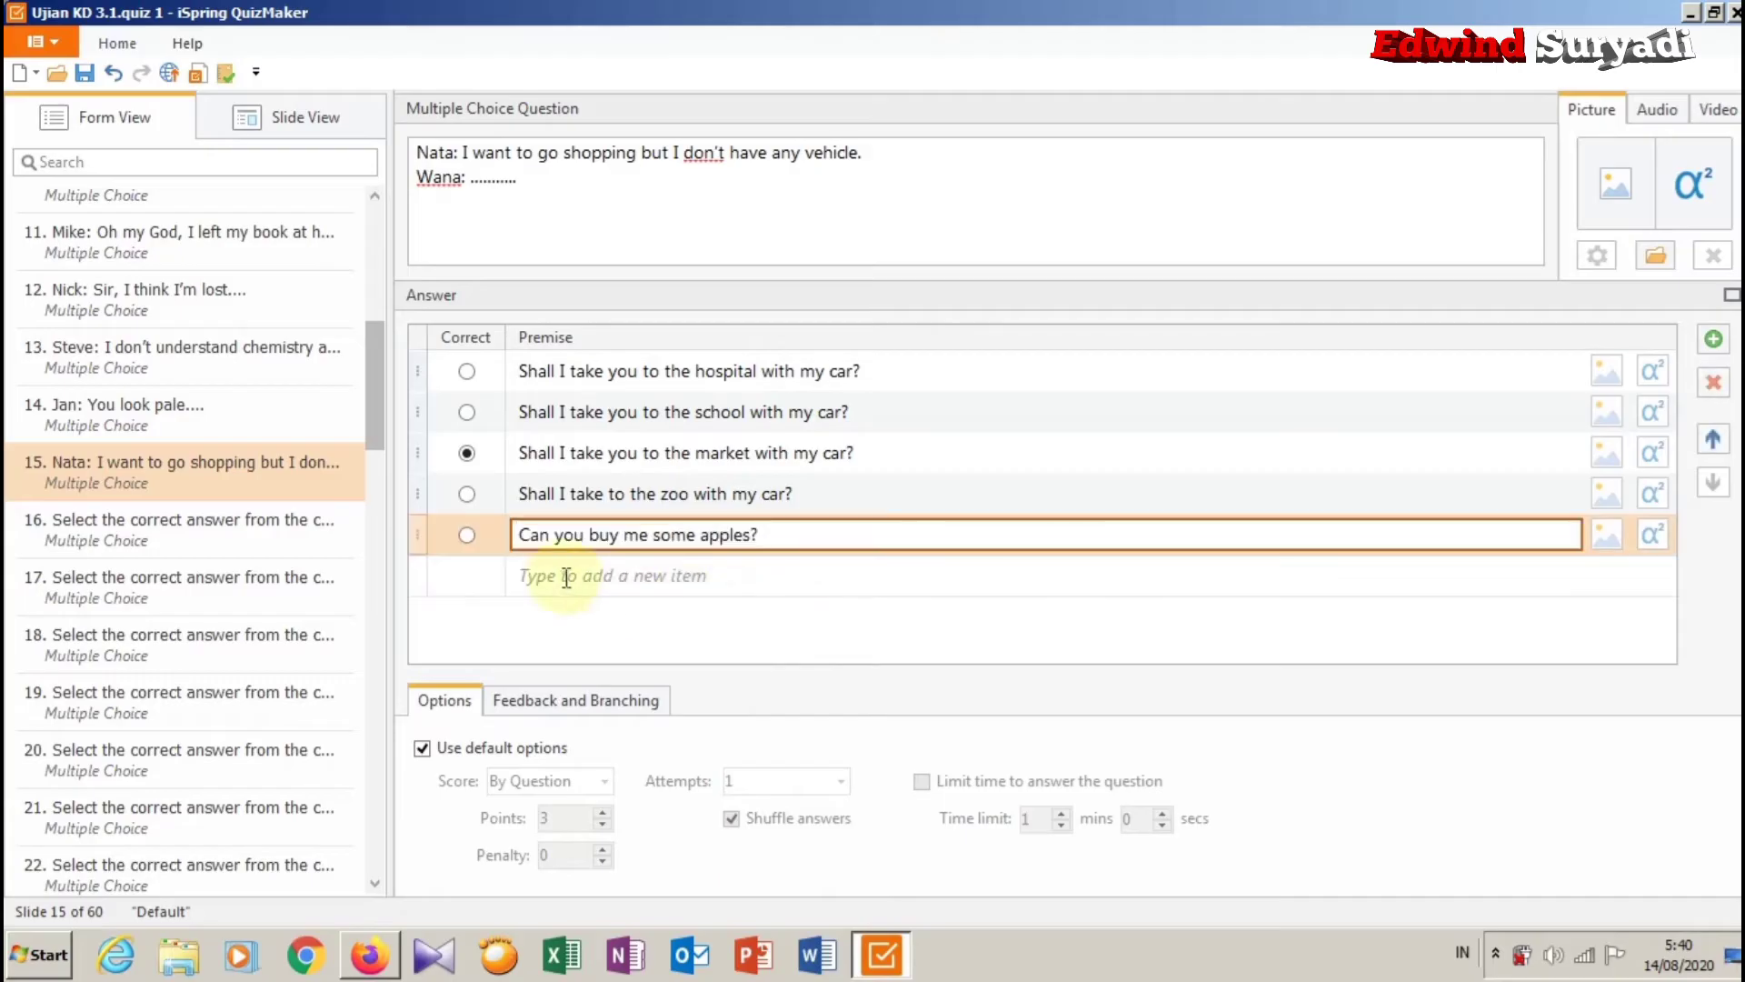
{"action": "left_click", "coordinate": [182, 531]}
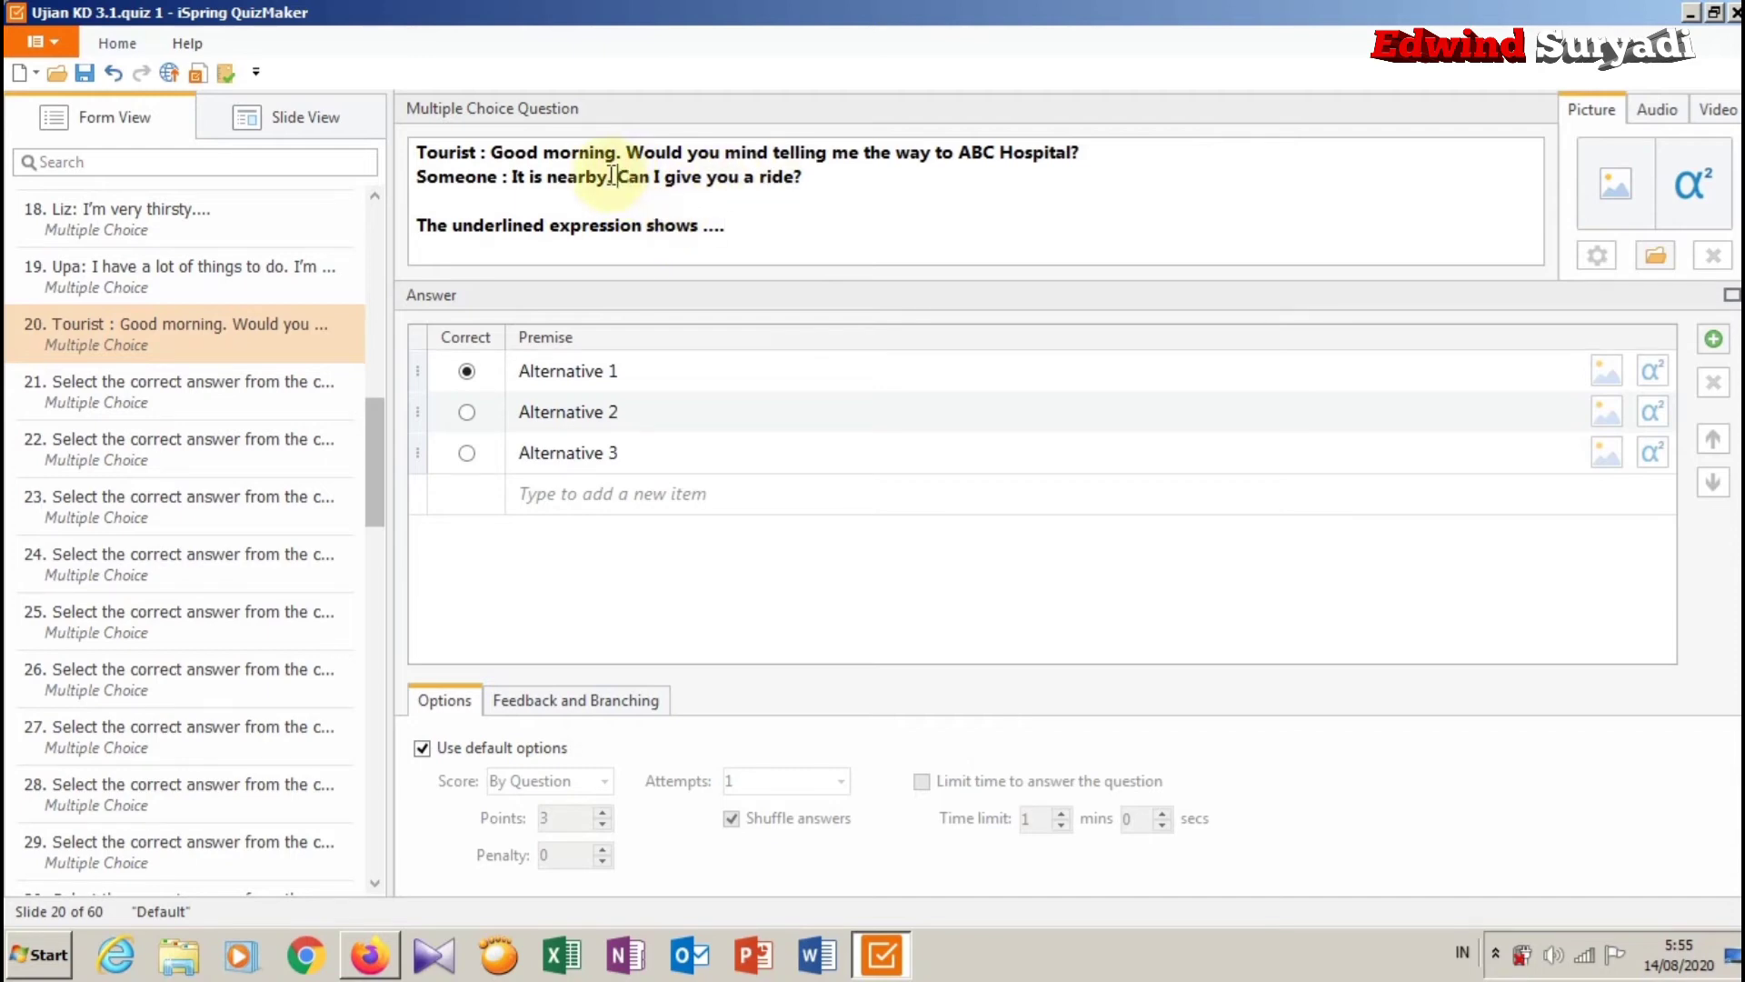
Remove the bold formatting from the Tourist line and "Someone : It is nearby." in question 20's text.
{"action": "left_click_drag", "start_coordinate": [615, 176], "coordinate": [416, 151]}
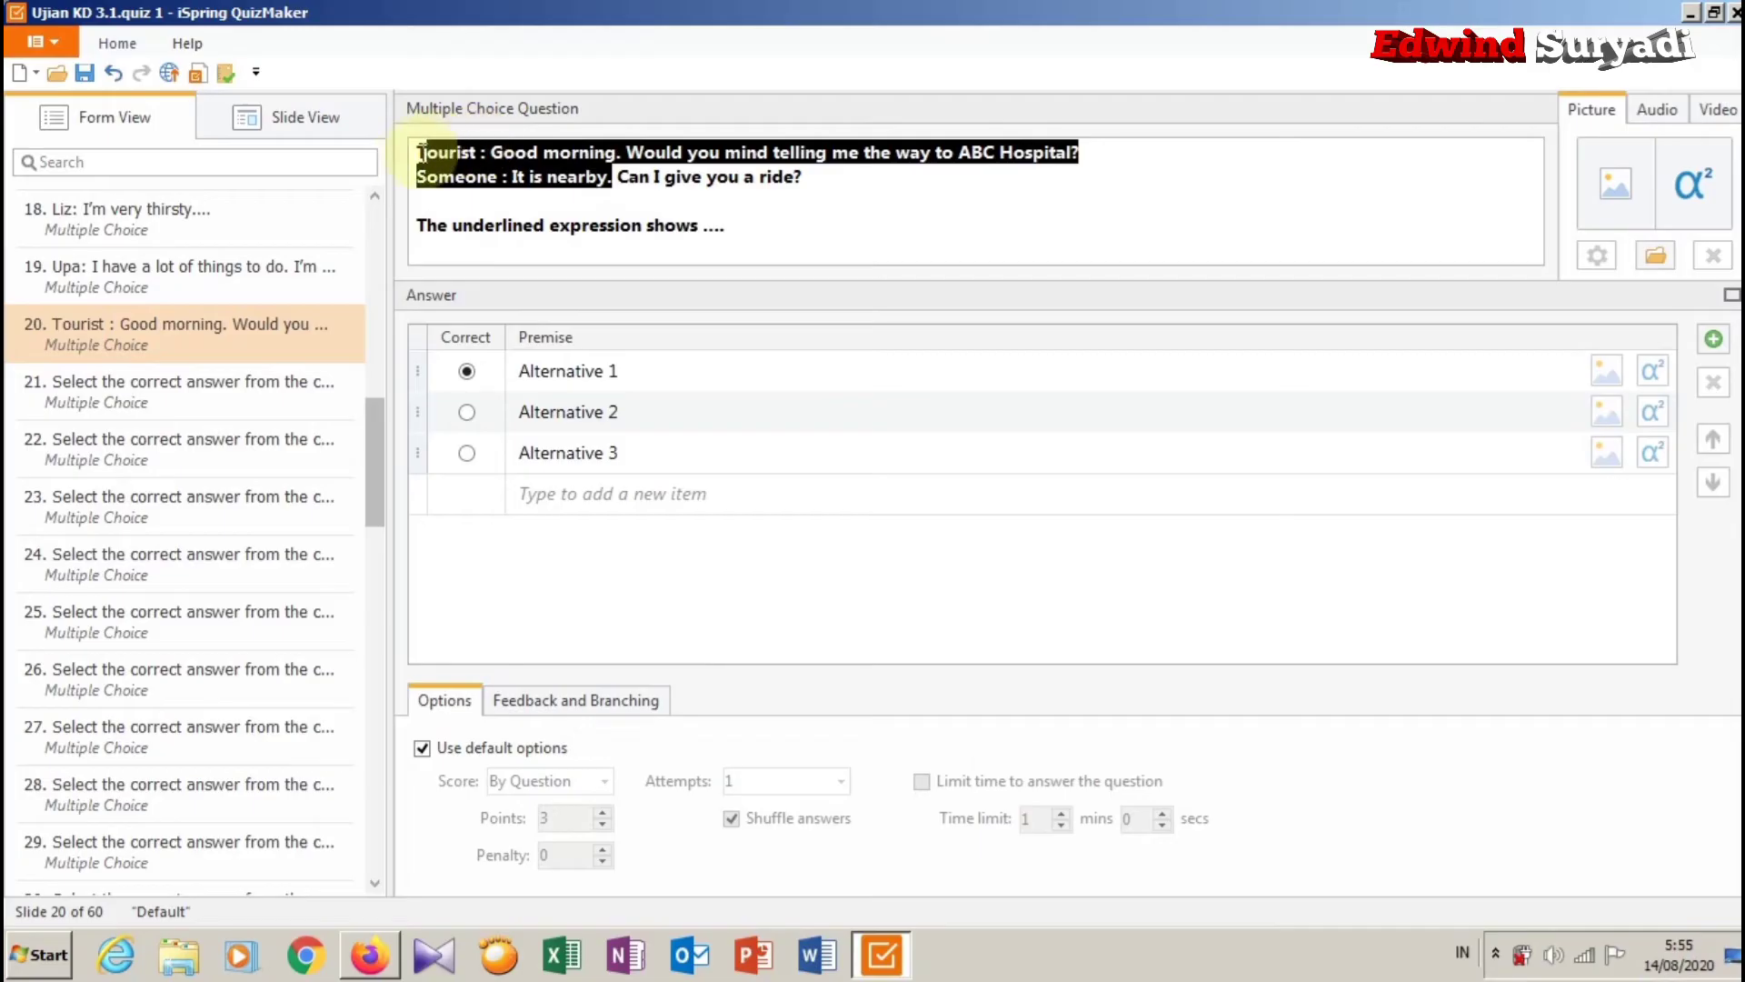
{"action": "left_click", "coordinate": [113, 43]}
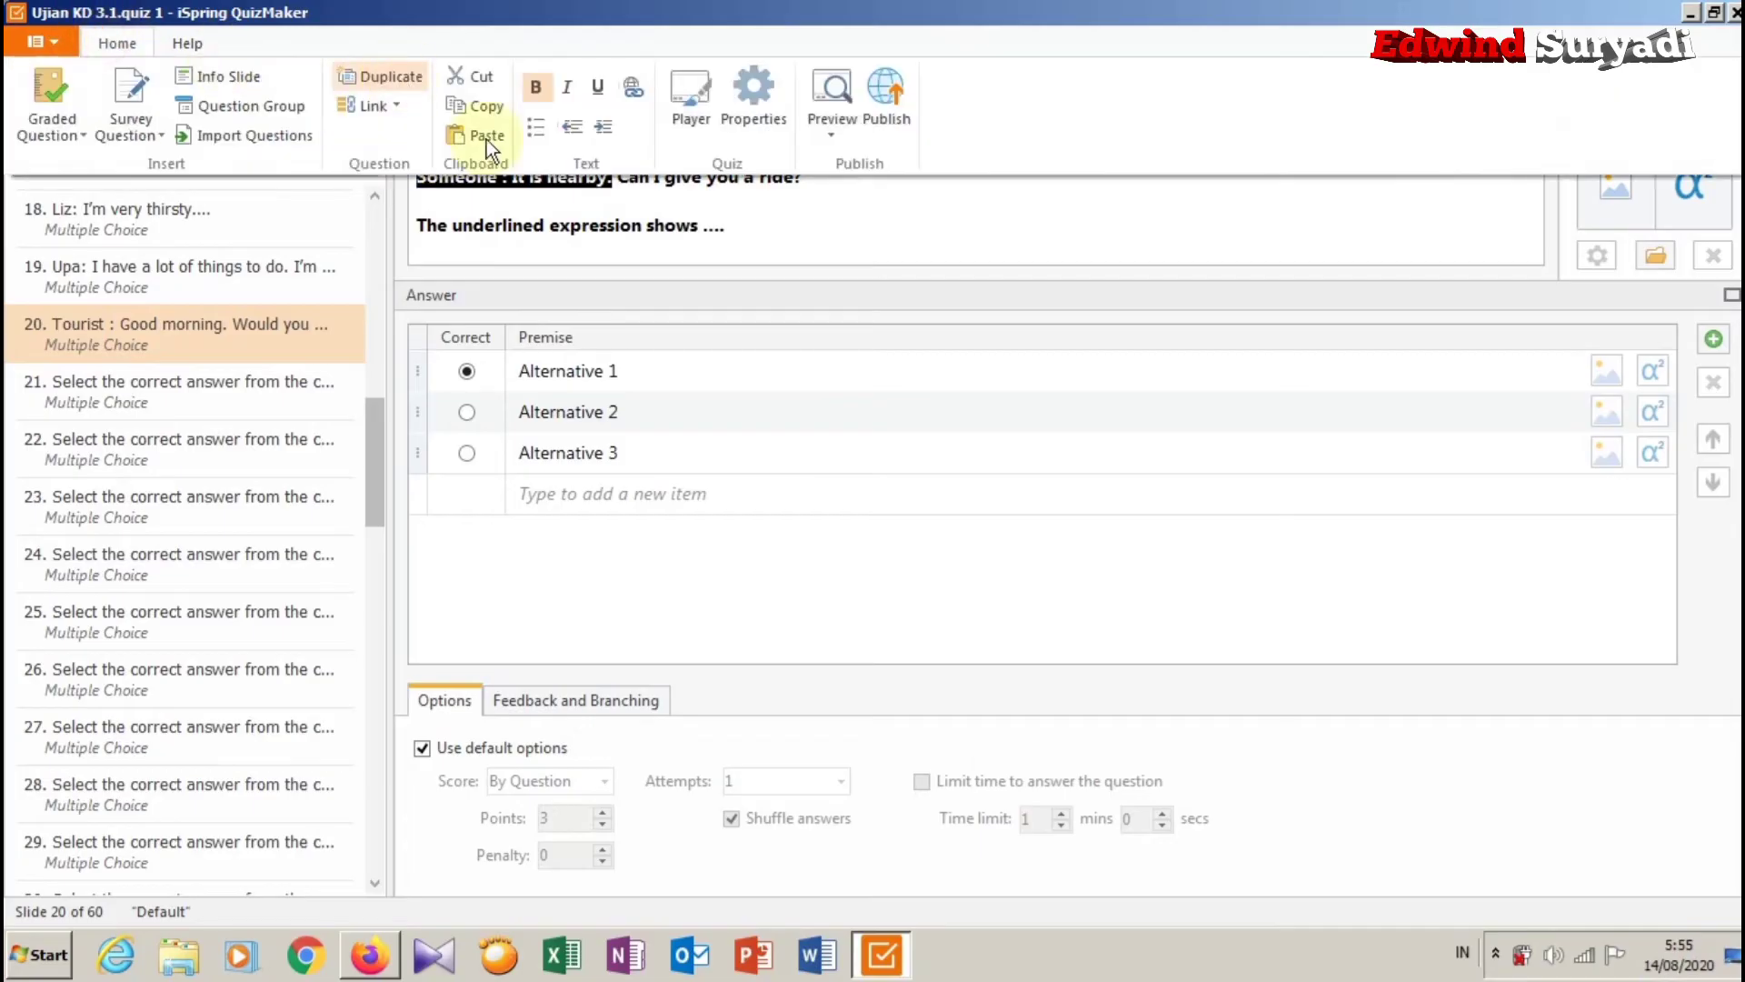
{"action": "left_click", "coordinate": [542, 95]}
{"action": "left_click", "coordinate": [505, 223]}
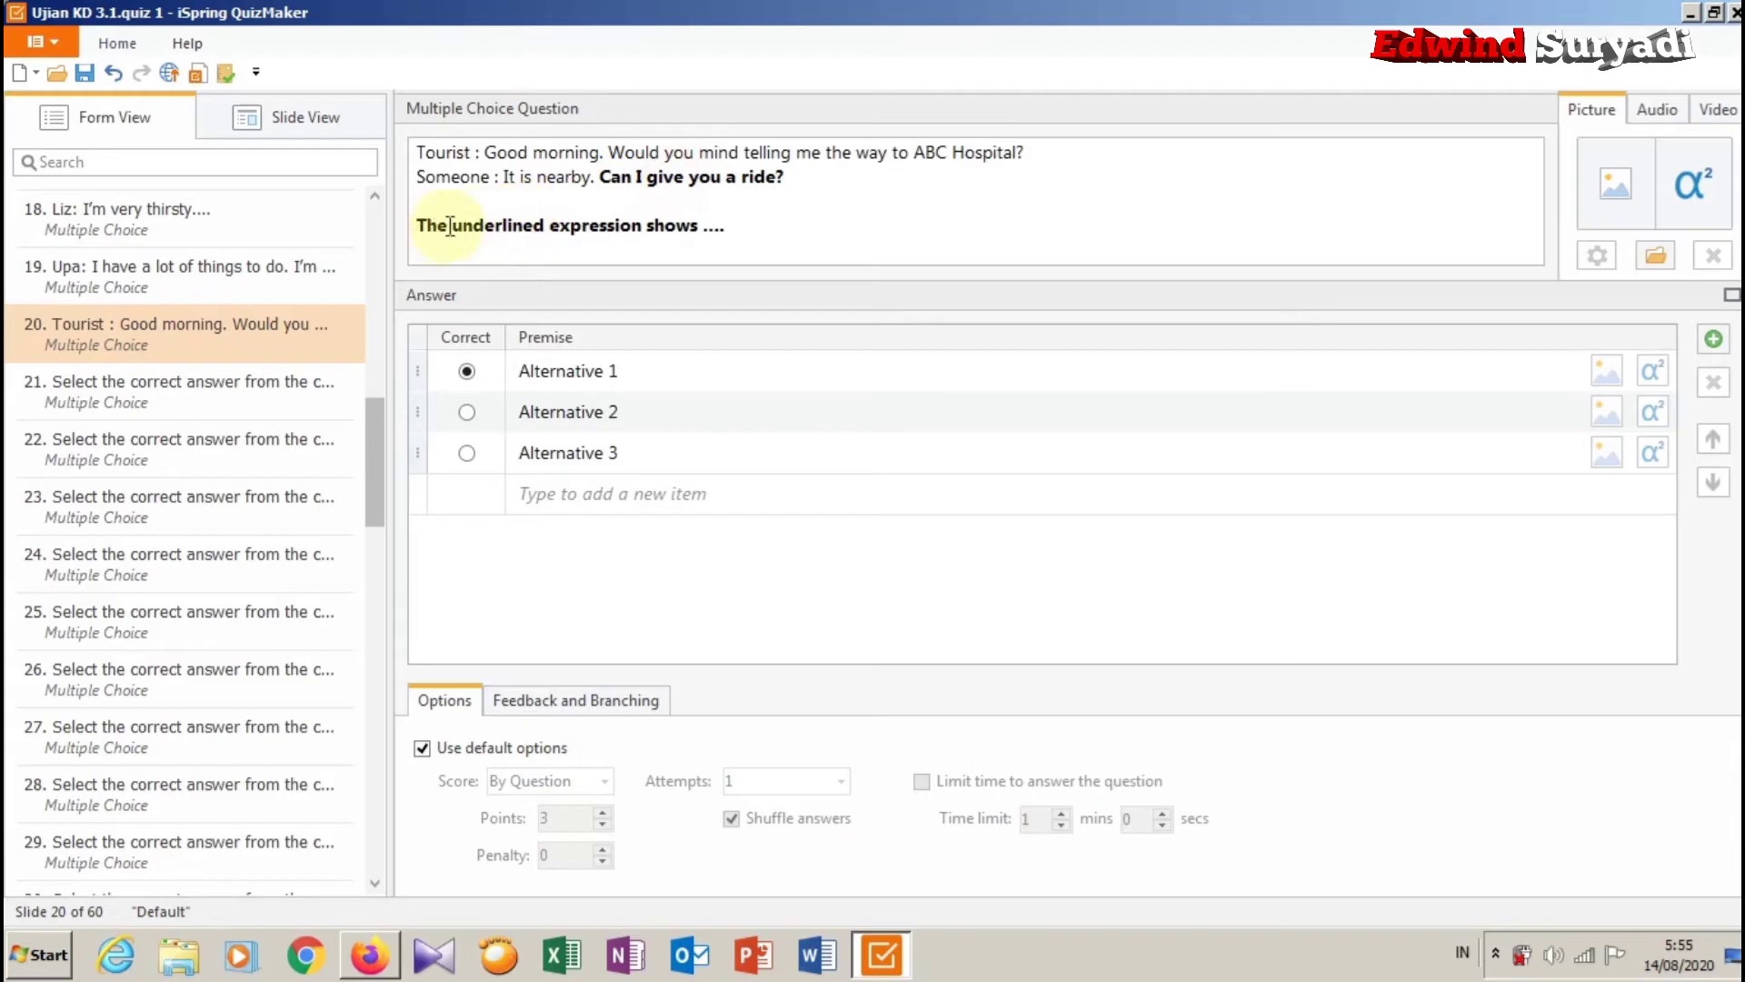
Underline the sentence "Can I give you a ride?" in question 20's text.
{"action": "left_click_drag", "start_coordinate": [785, 177], "coordinate": [597, 175]}
{"action": "left_click", "coordinate": [125, 51]}
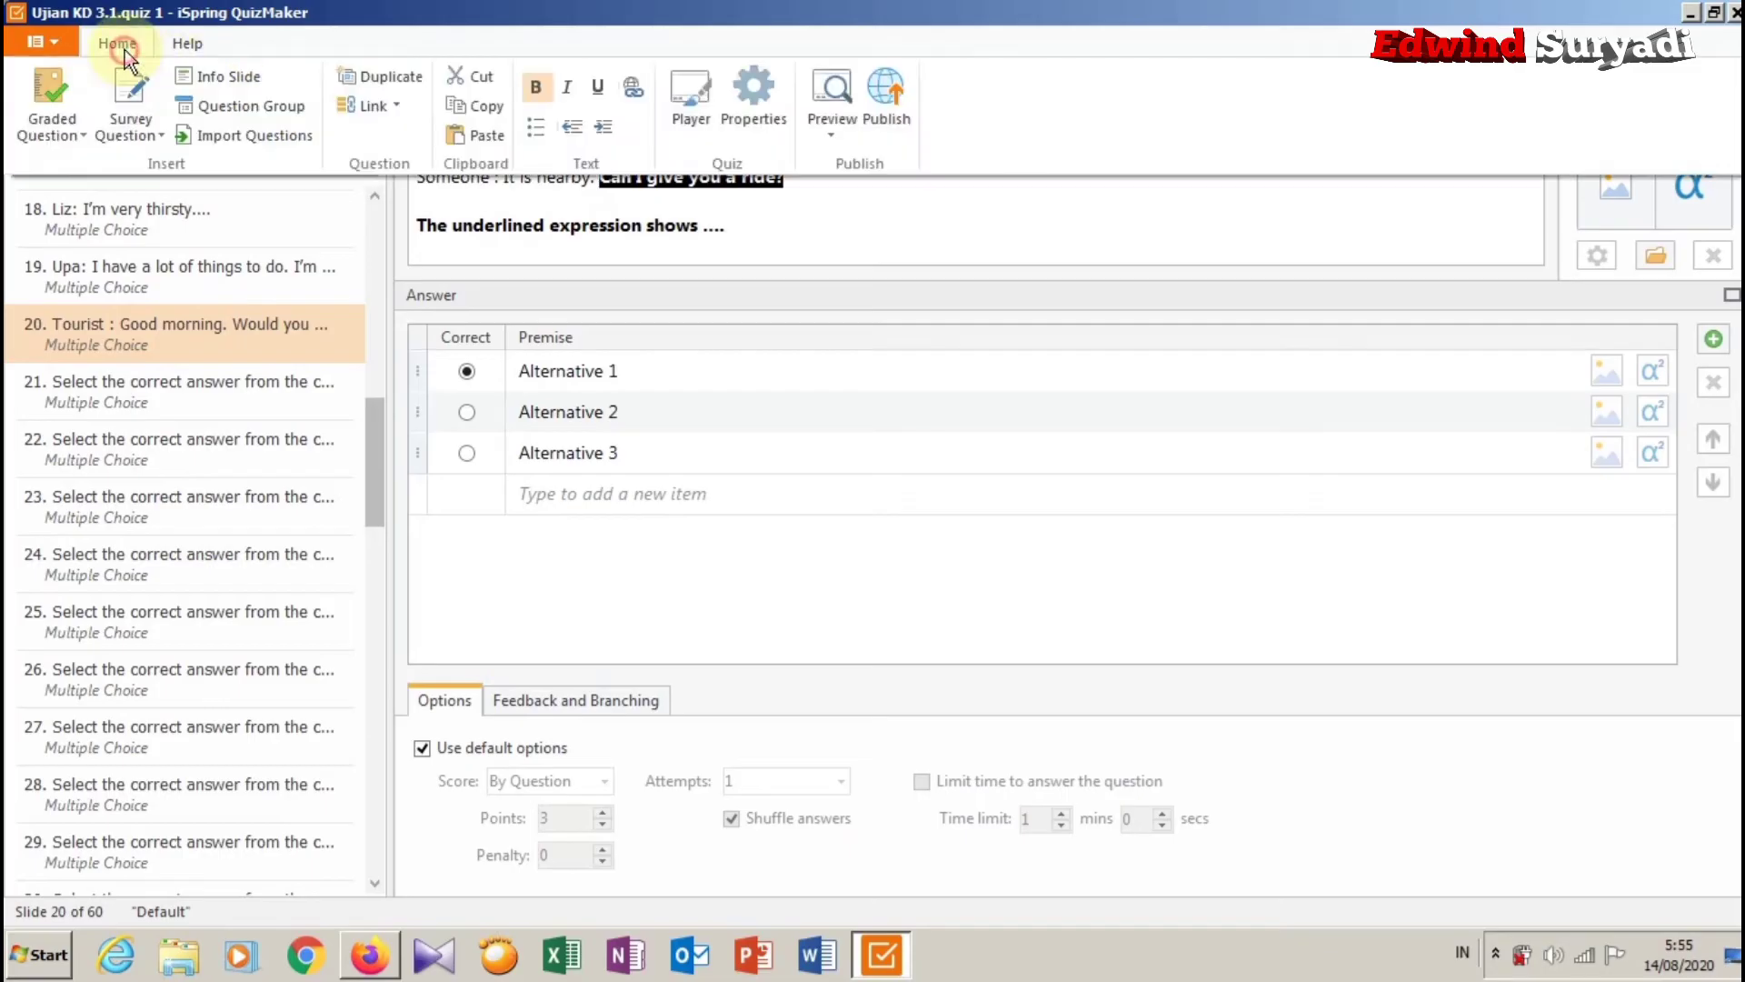
{"action": "left_click", "coordinate": [603, 94]}
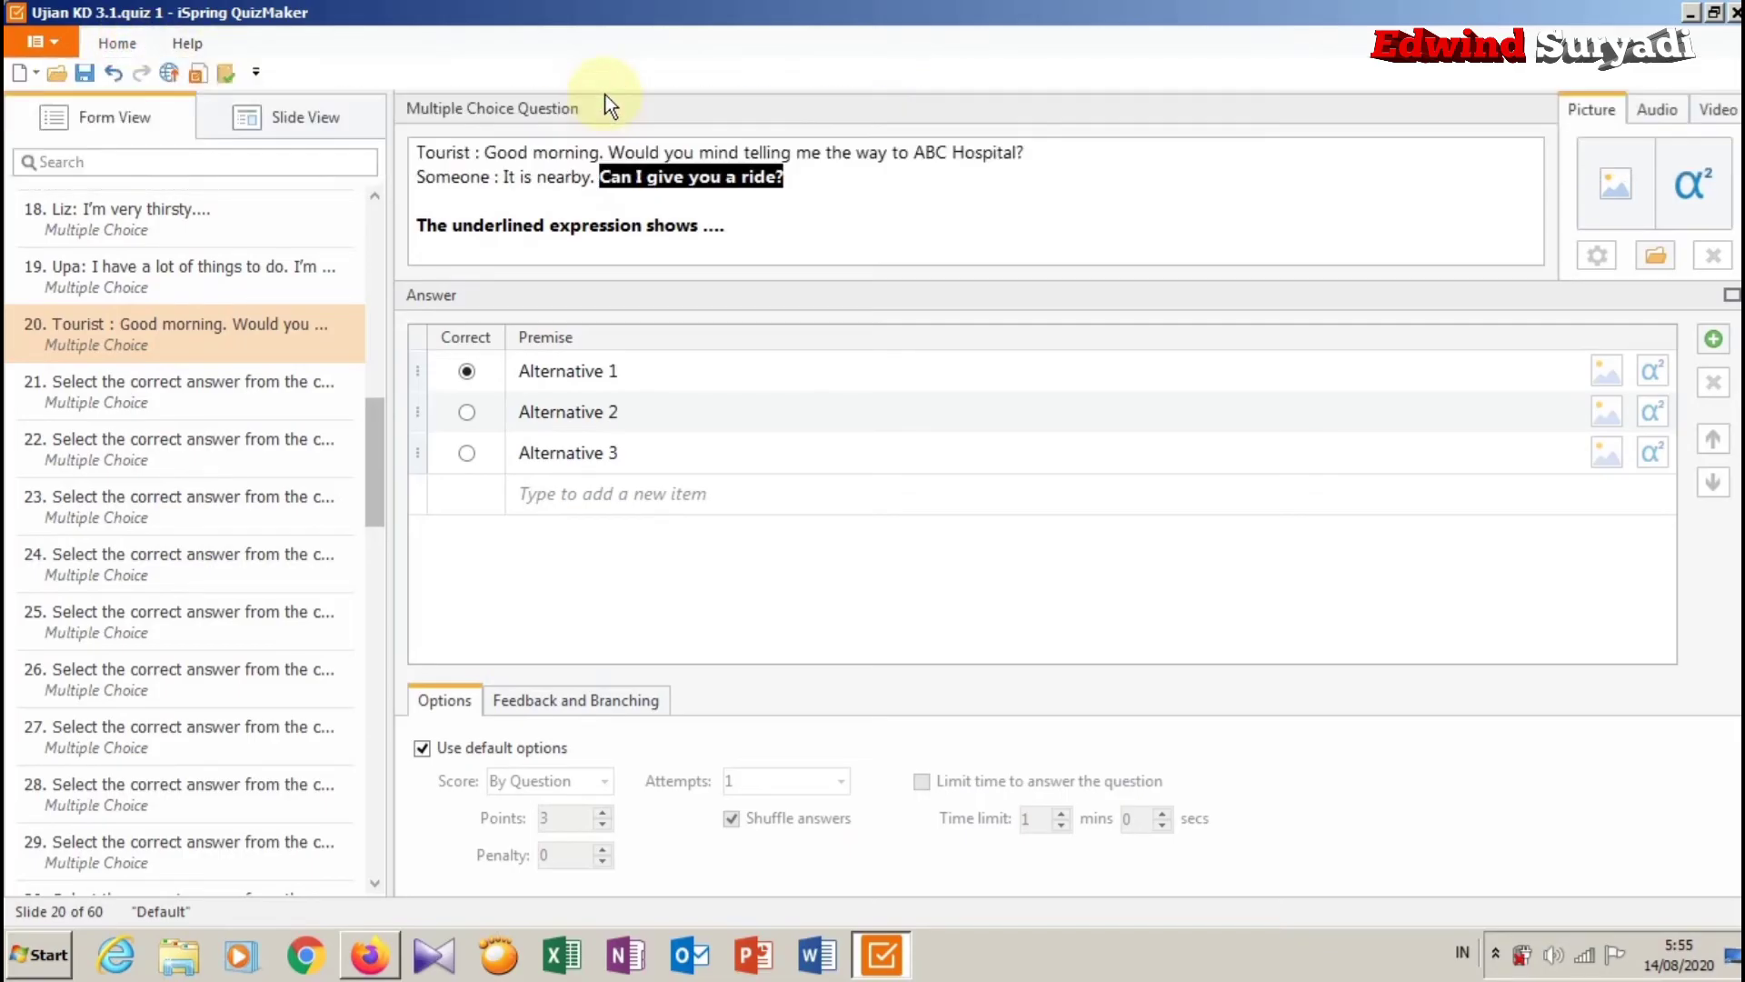
{"action": "left_click", "coordinate": [896, 209]}
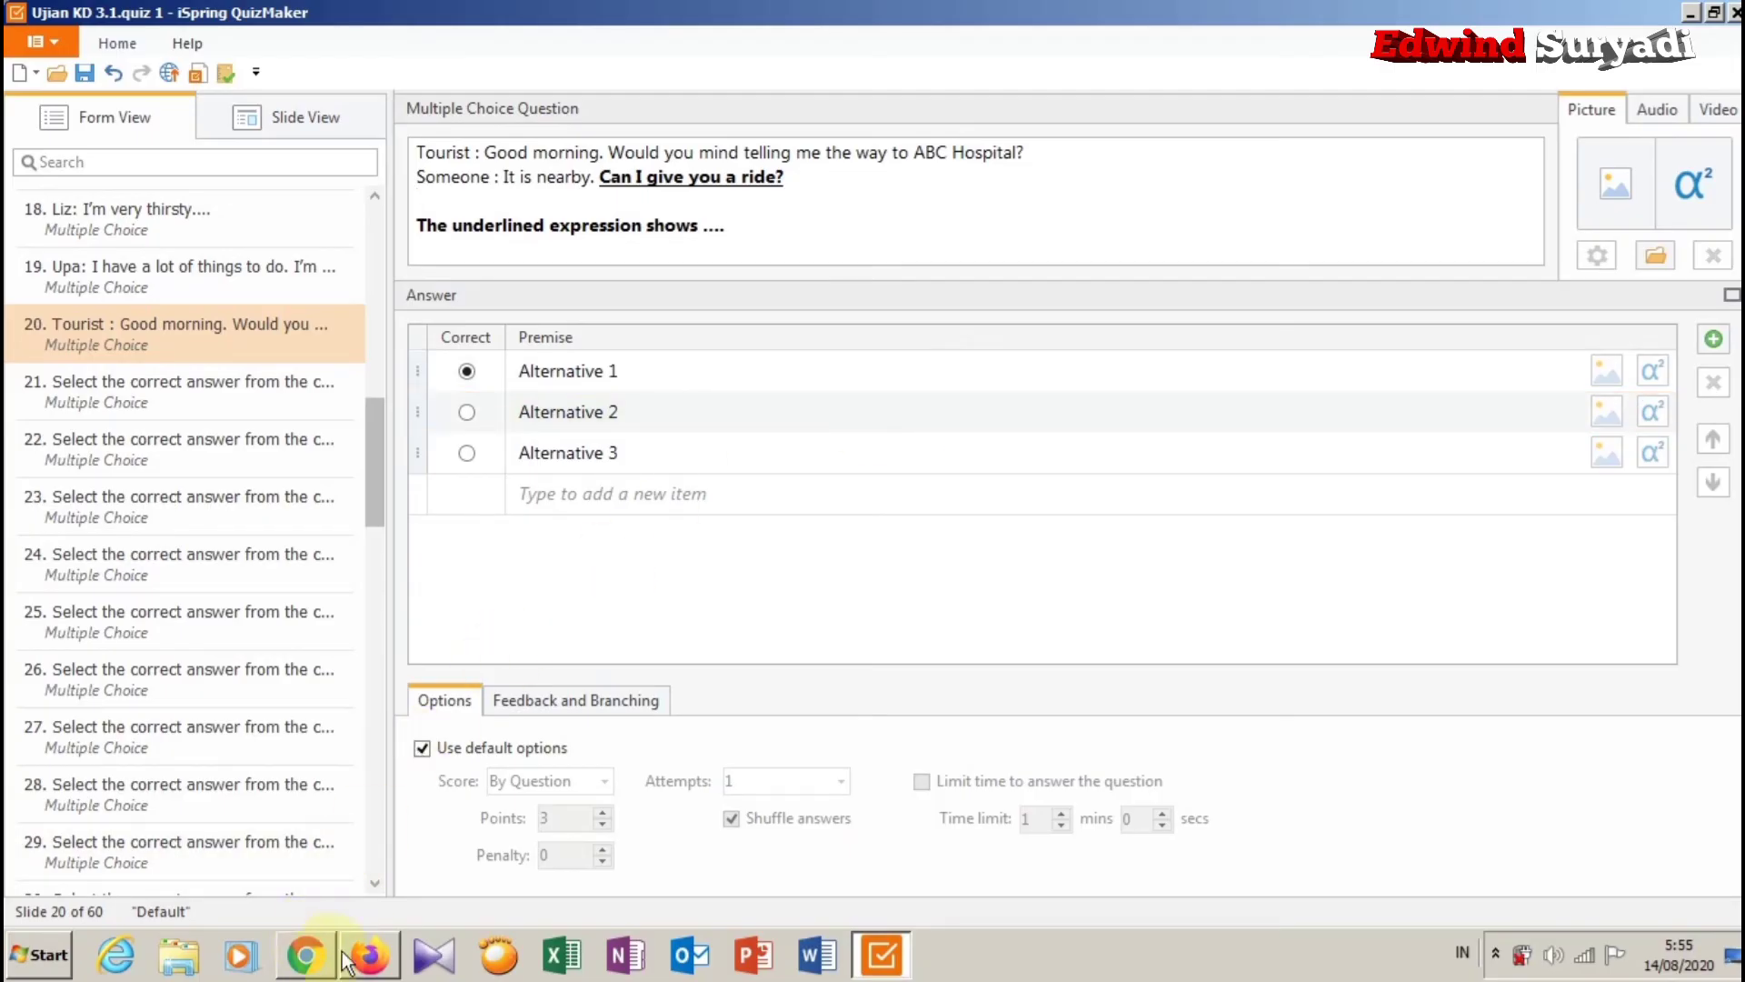
Copy option A of Soal 18 from Firefox over Alternative 1 of question 20 in QuizMaker and capitalise it as "The tourist offers some help".
{"action": "left_click", "coordinate": [369, 954]}
{"action": "left_click", "coordinate": [594, 540]}
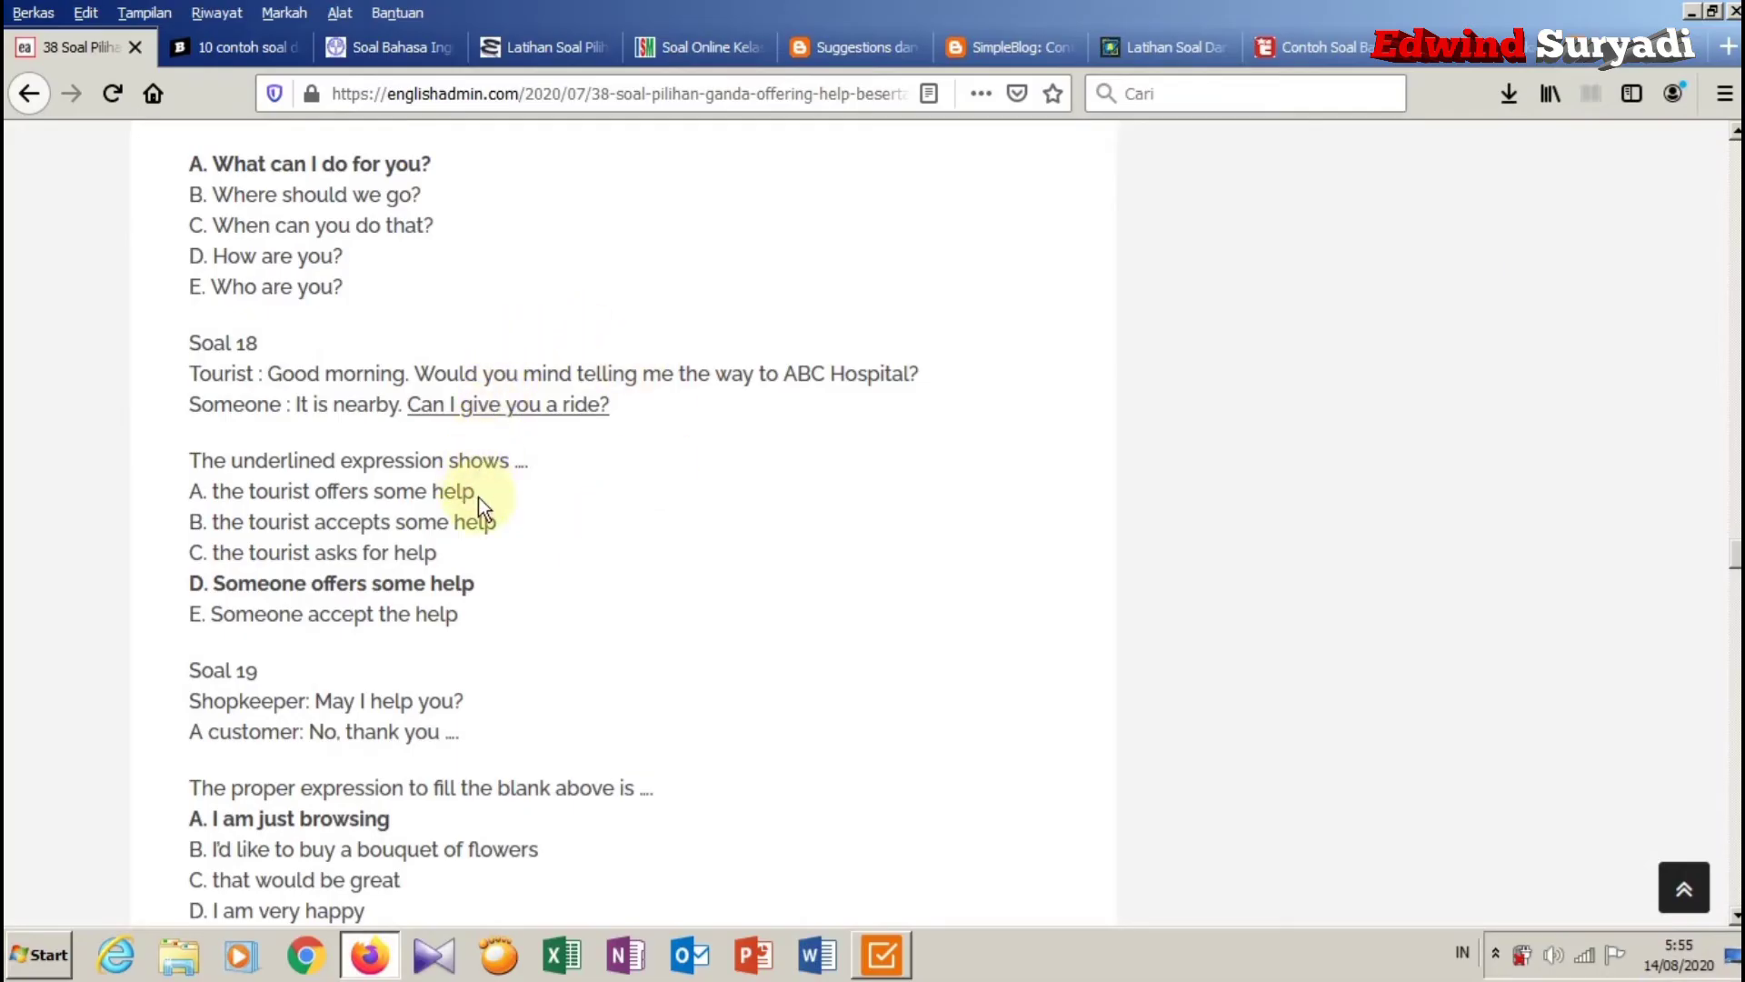
{"action": "left_click_drag", "start_coordinate": [477, 498], "coordinate": [210, 492]}
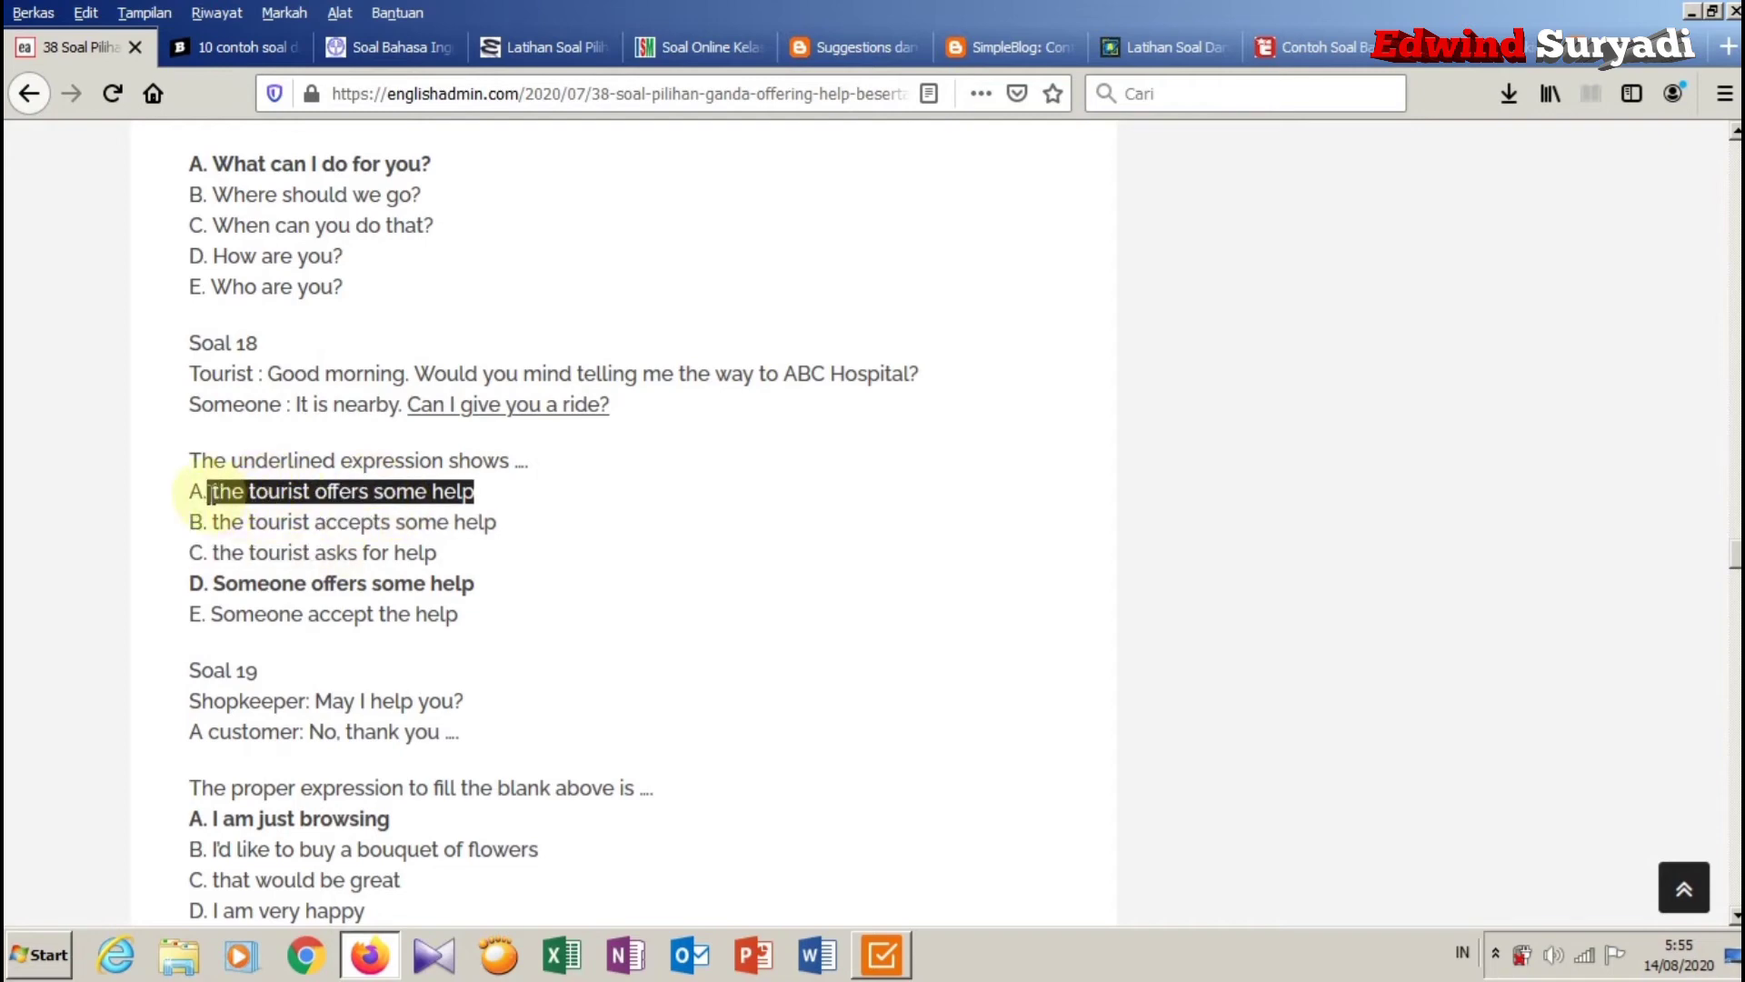
{"action": "right_click", "coordinate": [392, 491]}
{"action": "left_click", "coordinate": [418, 499]}
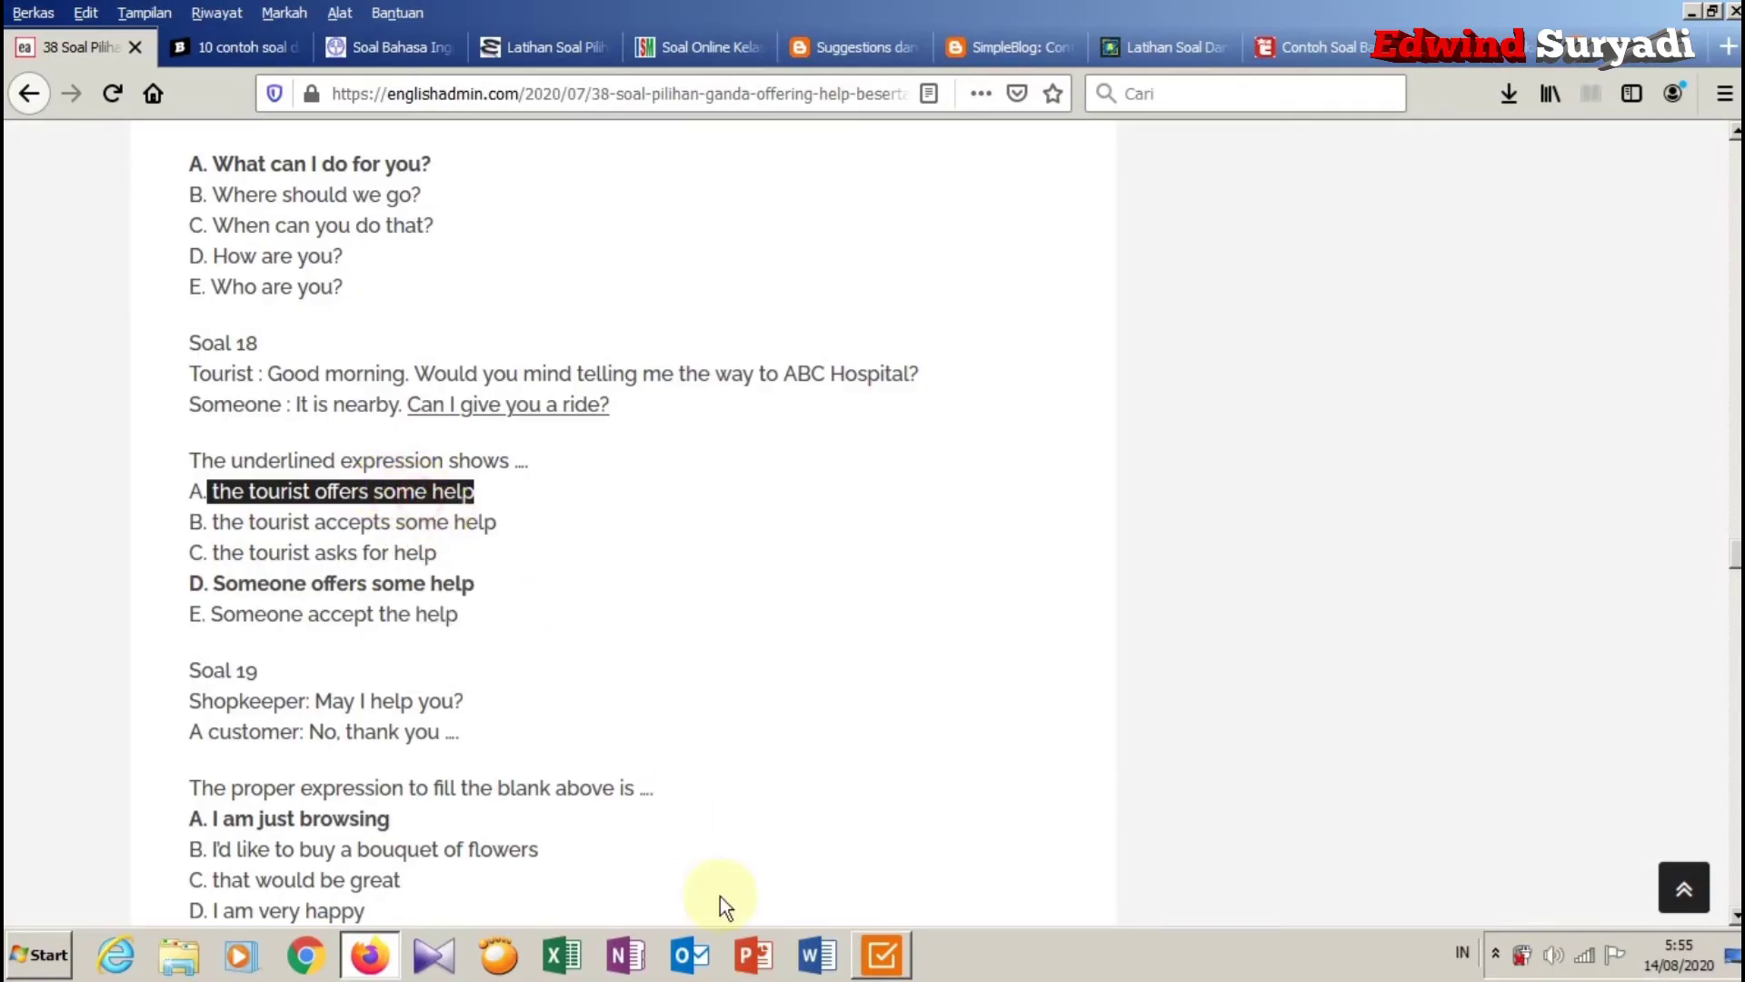
{"action": "left_click", "coordinate": [881, 955]}
{"action": "left_click", "coordinate": [670, 369]}
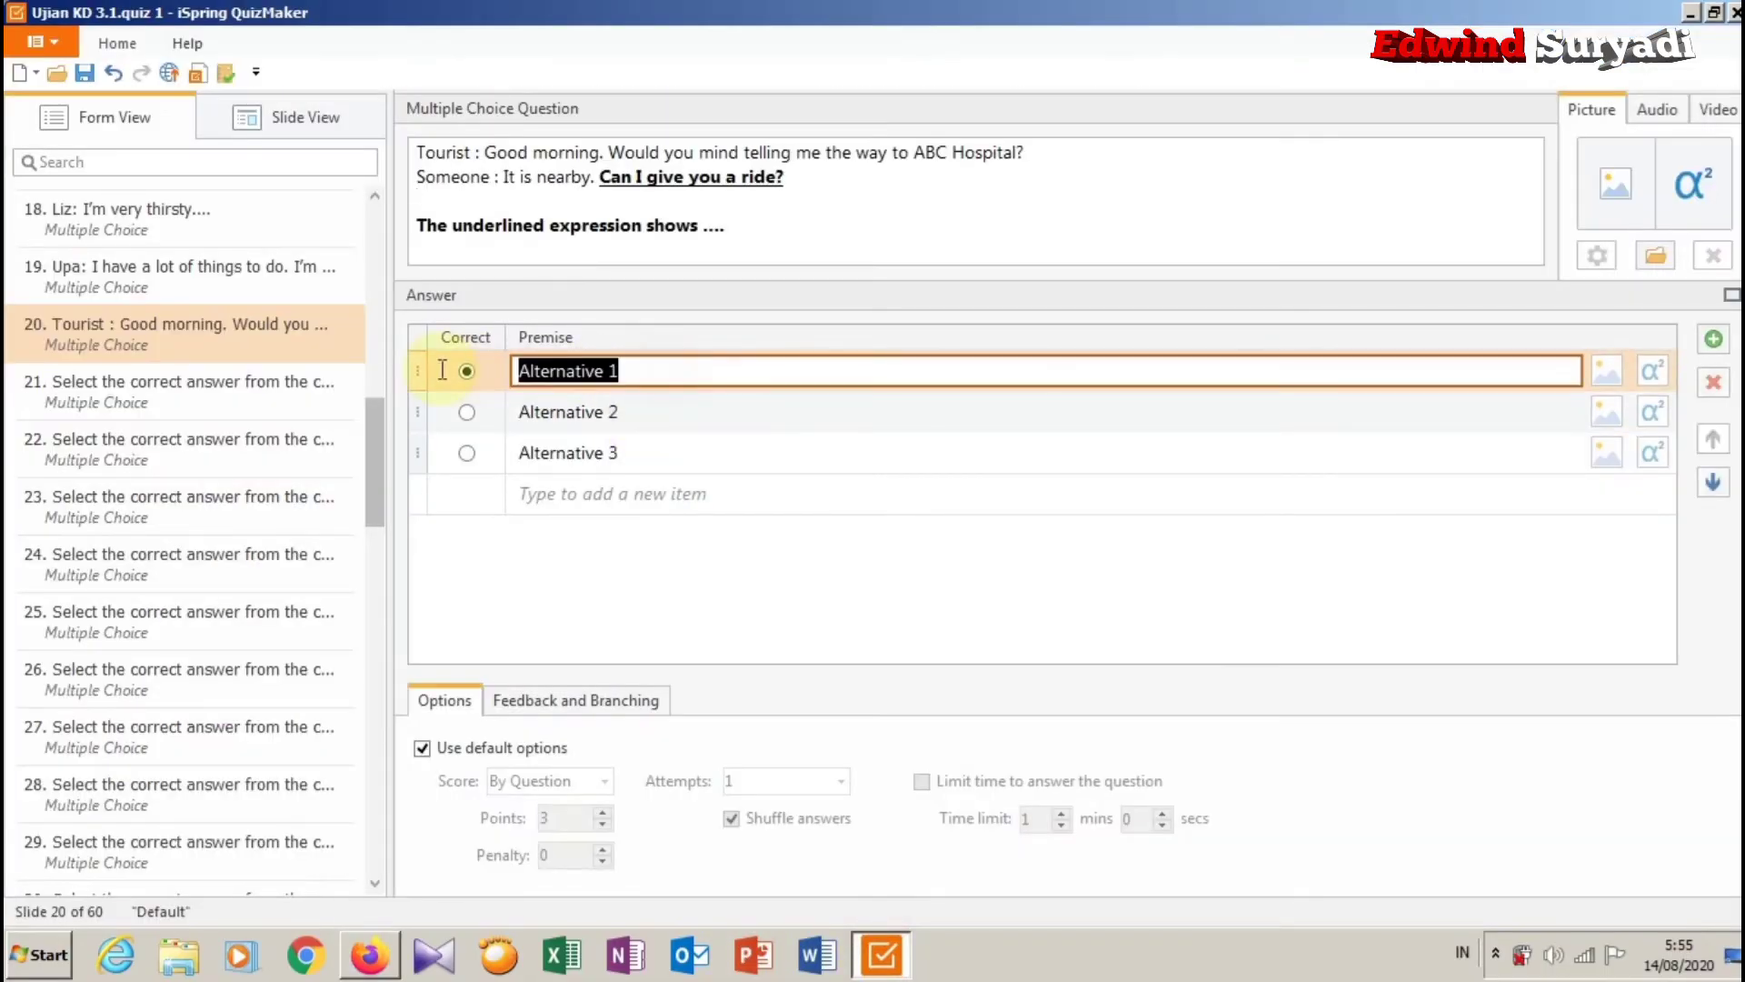
{"action": "right_click", "coordinate": [545, 373]}
{"action": "left_click", "coordinate": [604, 452]}
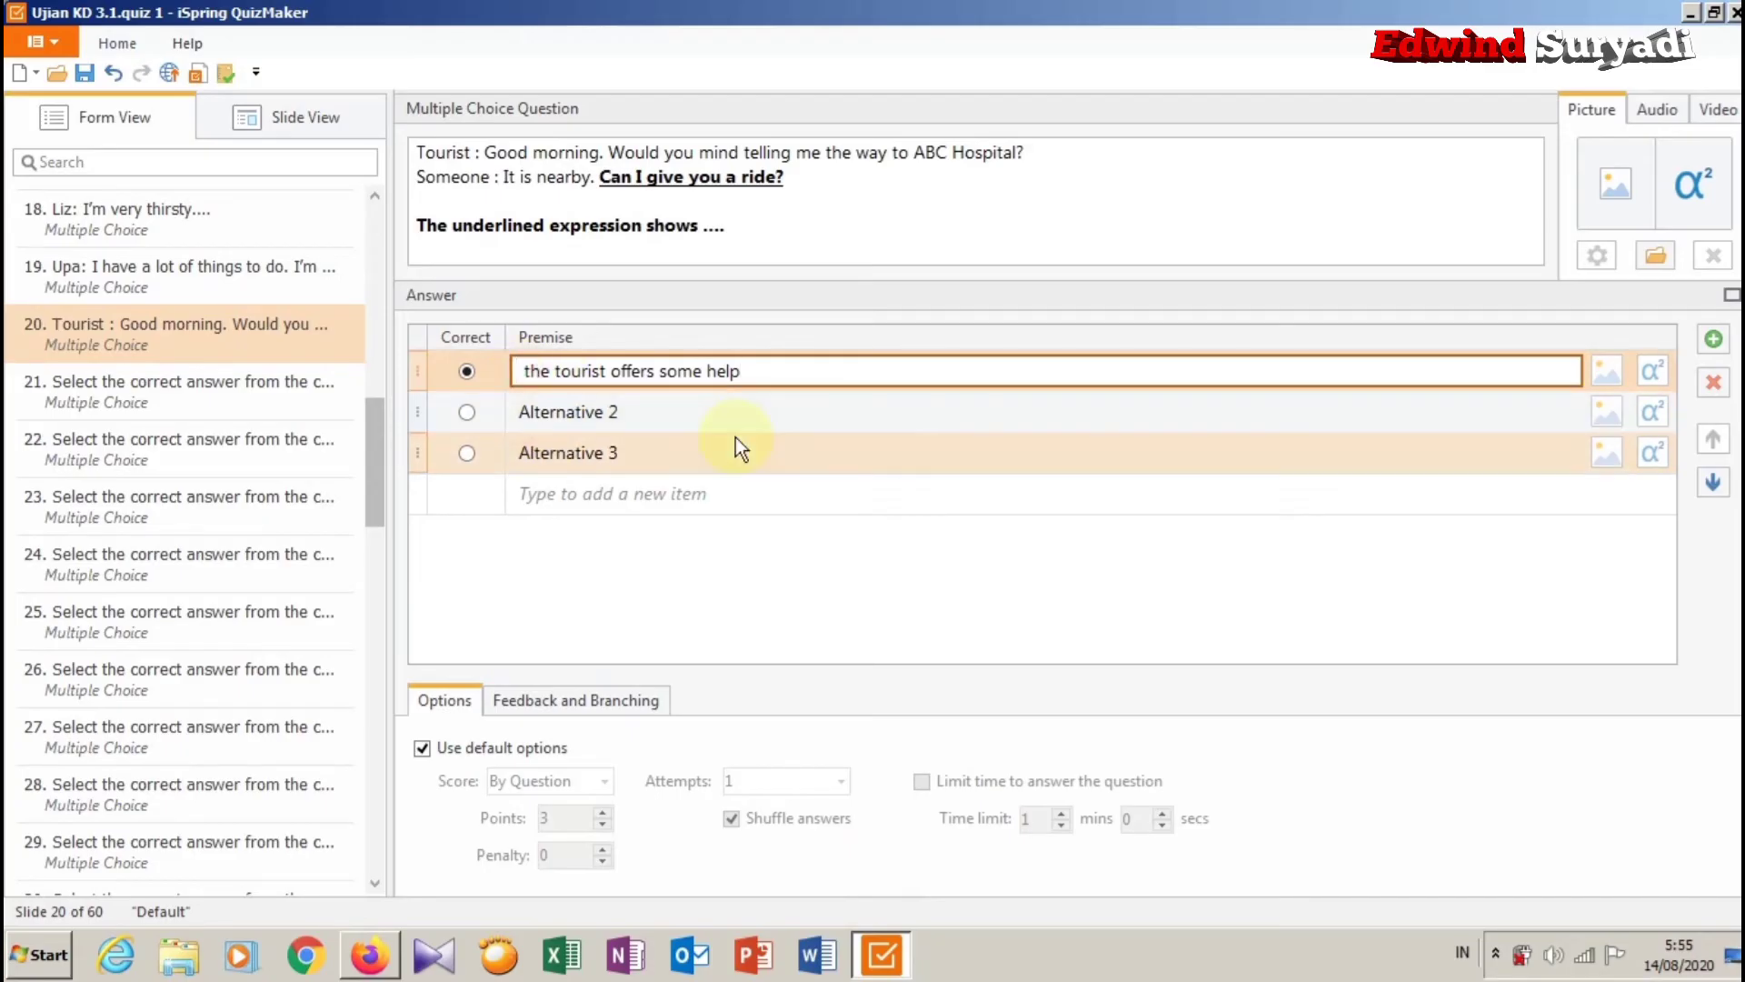
{"action": "key", "text": "Delete"}
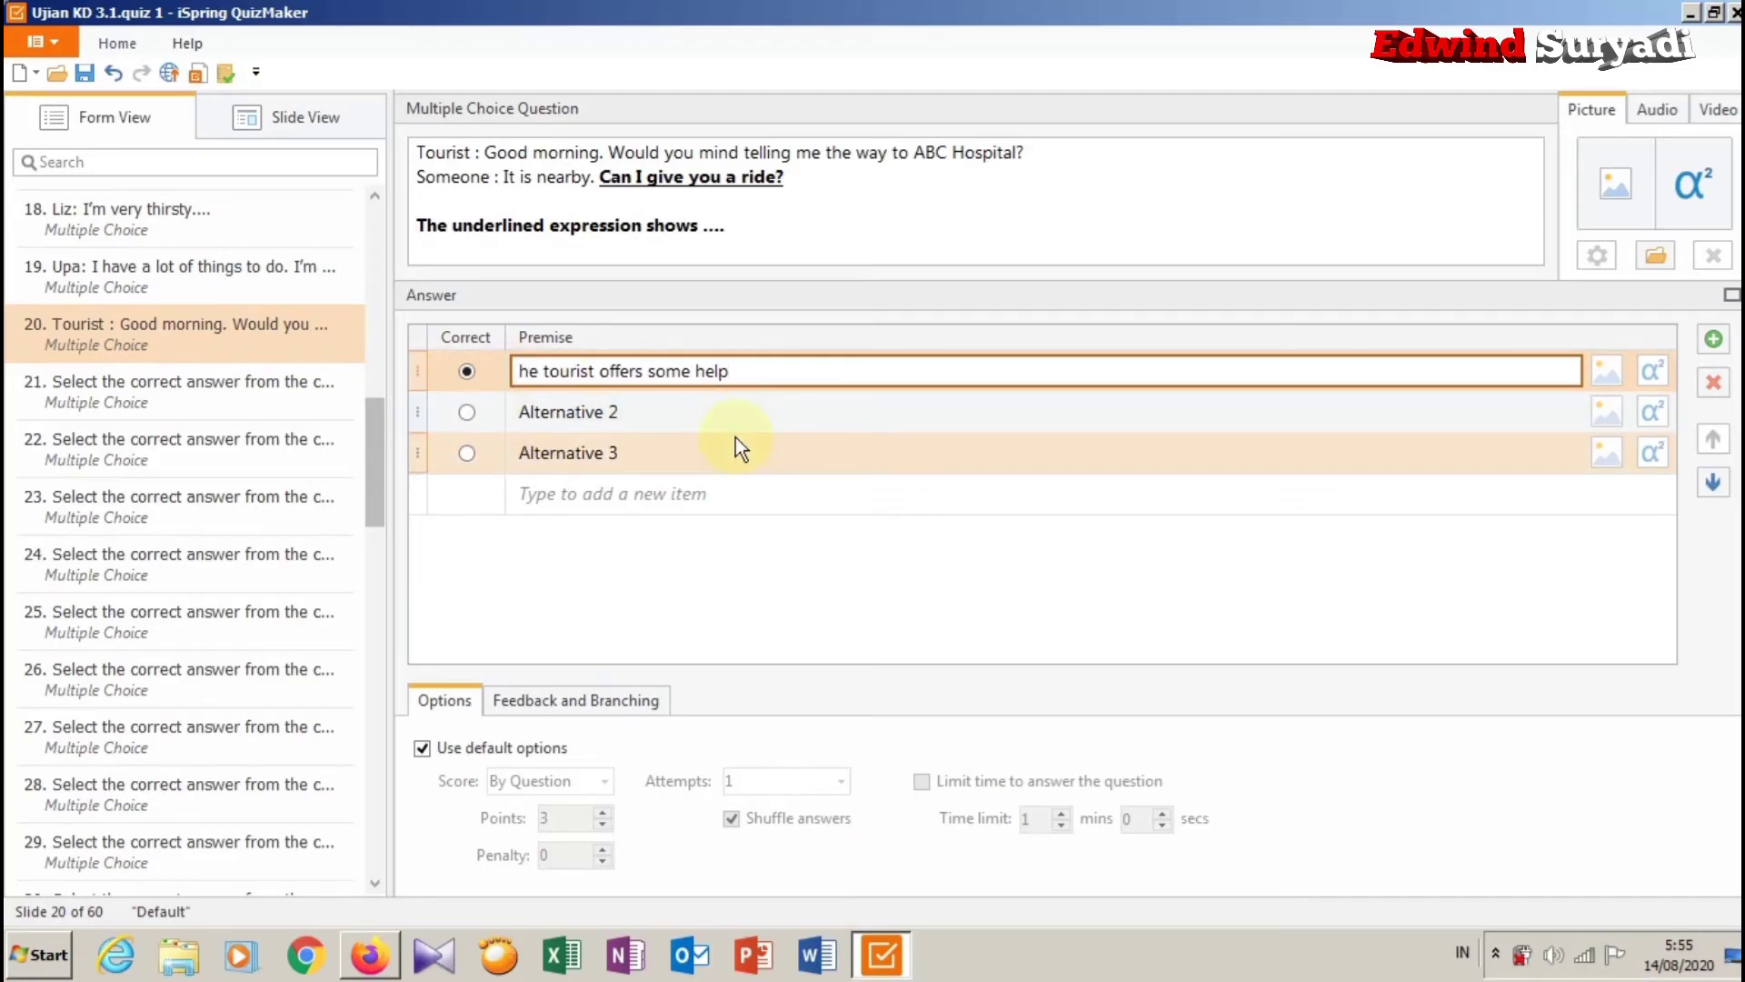
{"action": "type", "text": "T"}
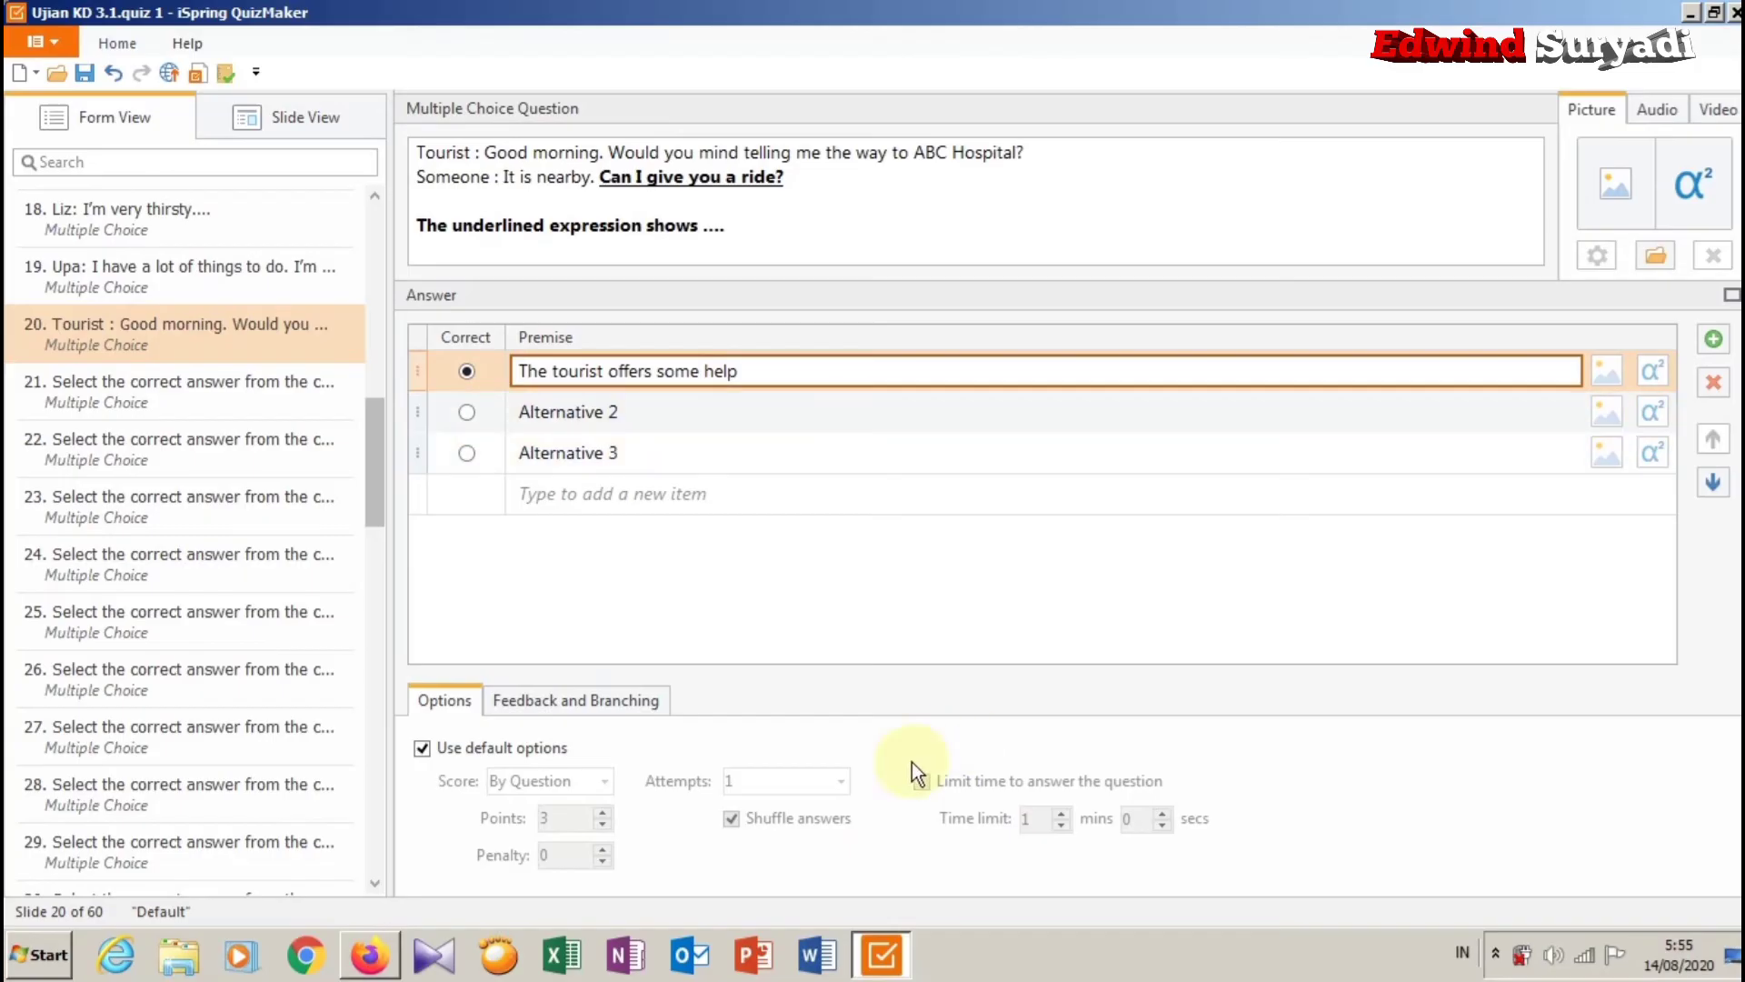
Copy option B of Soal 18 from Firefox over Alternative 2 in QuizMaker and capitalise it as "The tourist accepts some help".
{"action": "left_click", "coordinate": [369, 955]}
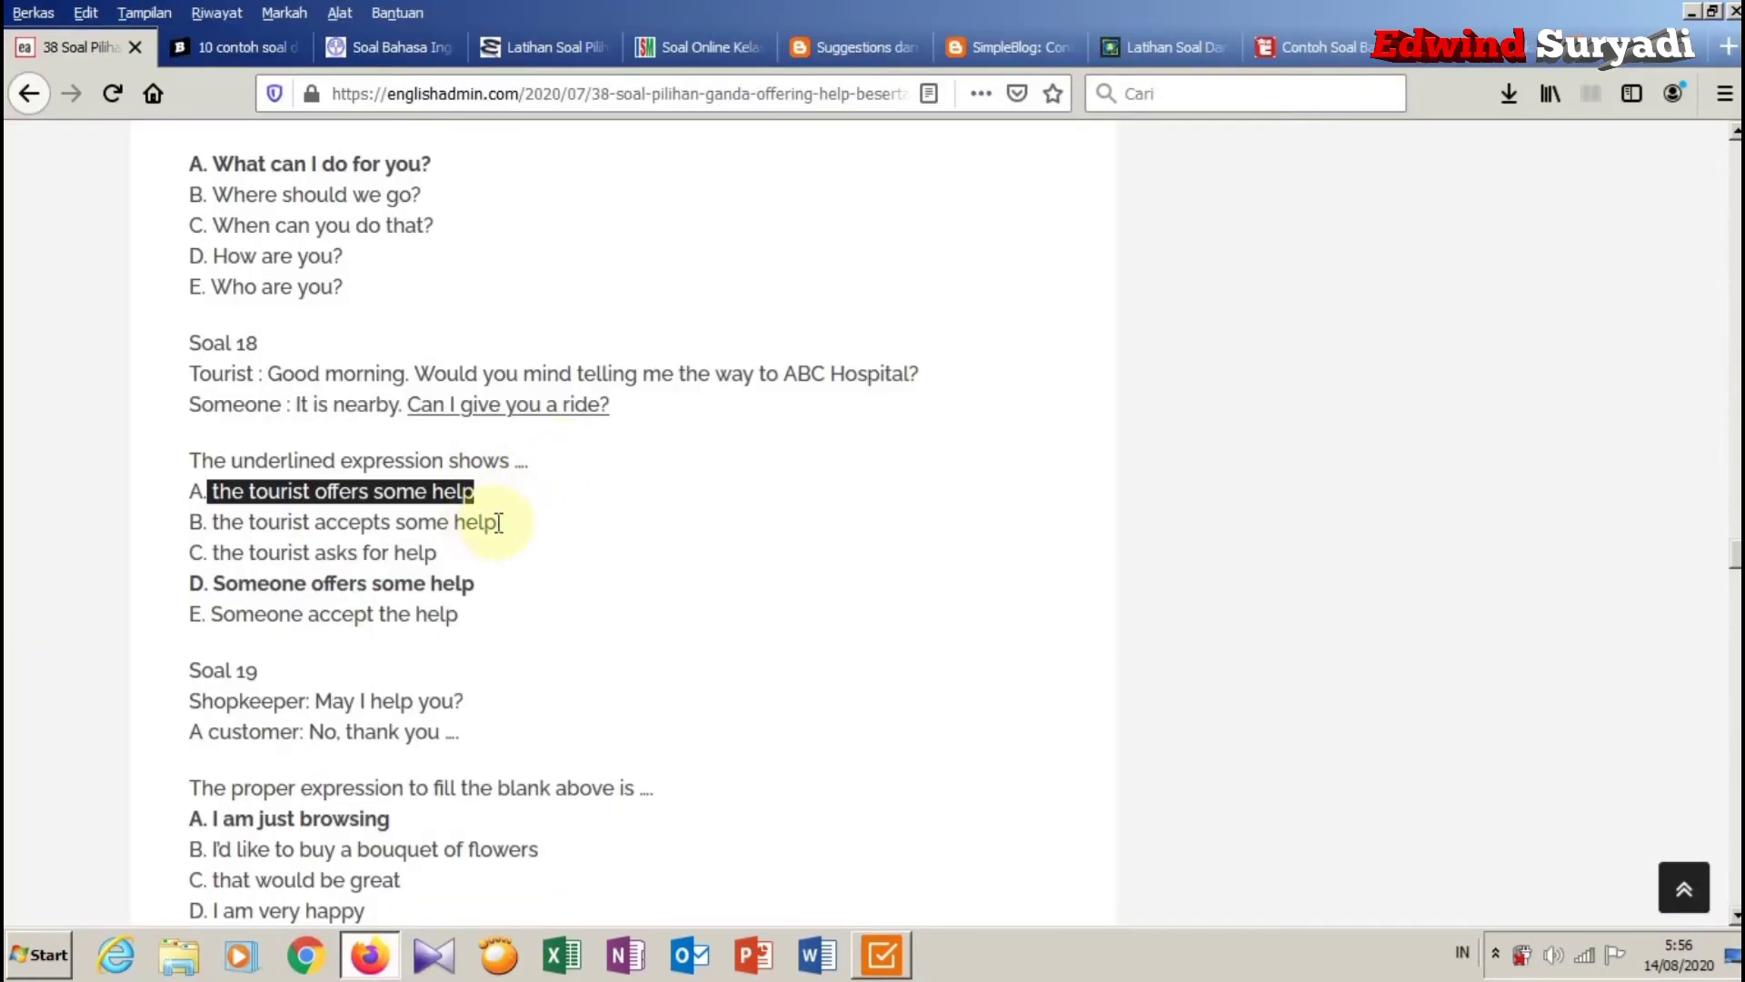
{"action": "left_click_drag", "start_coordinate": [499, 522], "coordinate": [209, 522]}
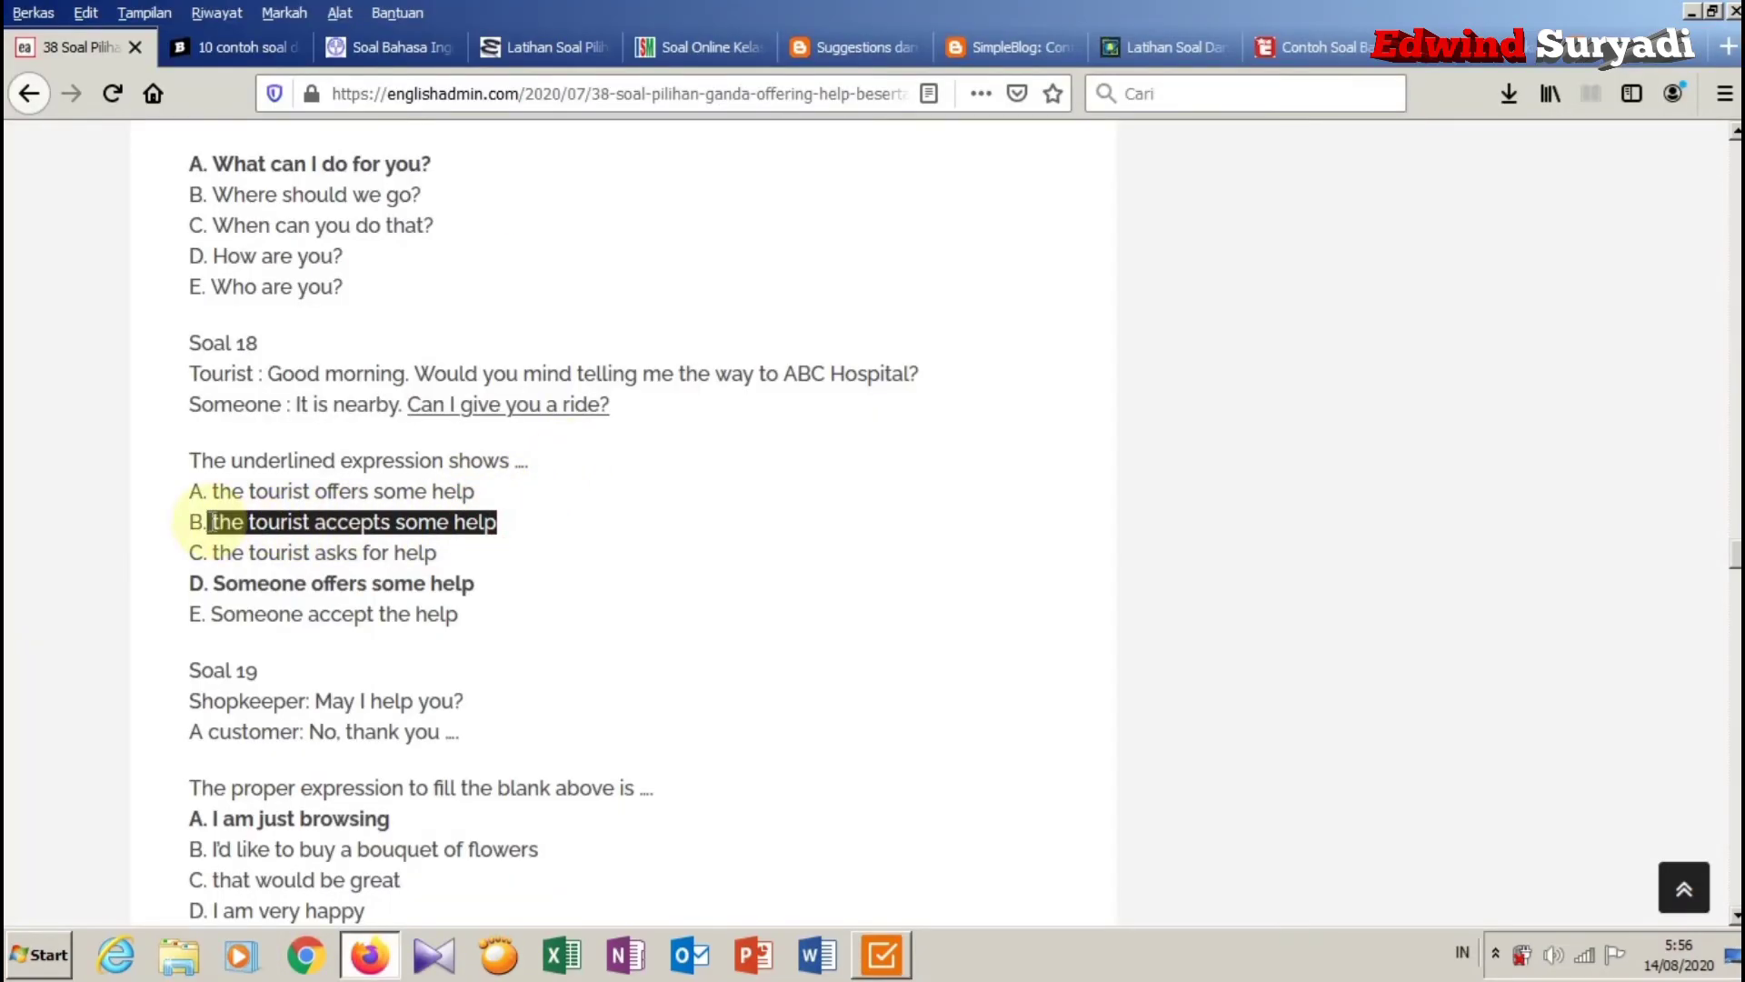
{"action": "right_click", "coordinate": [229, 516]}
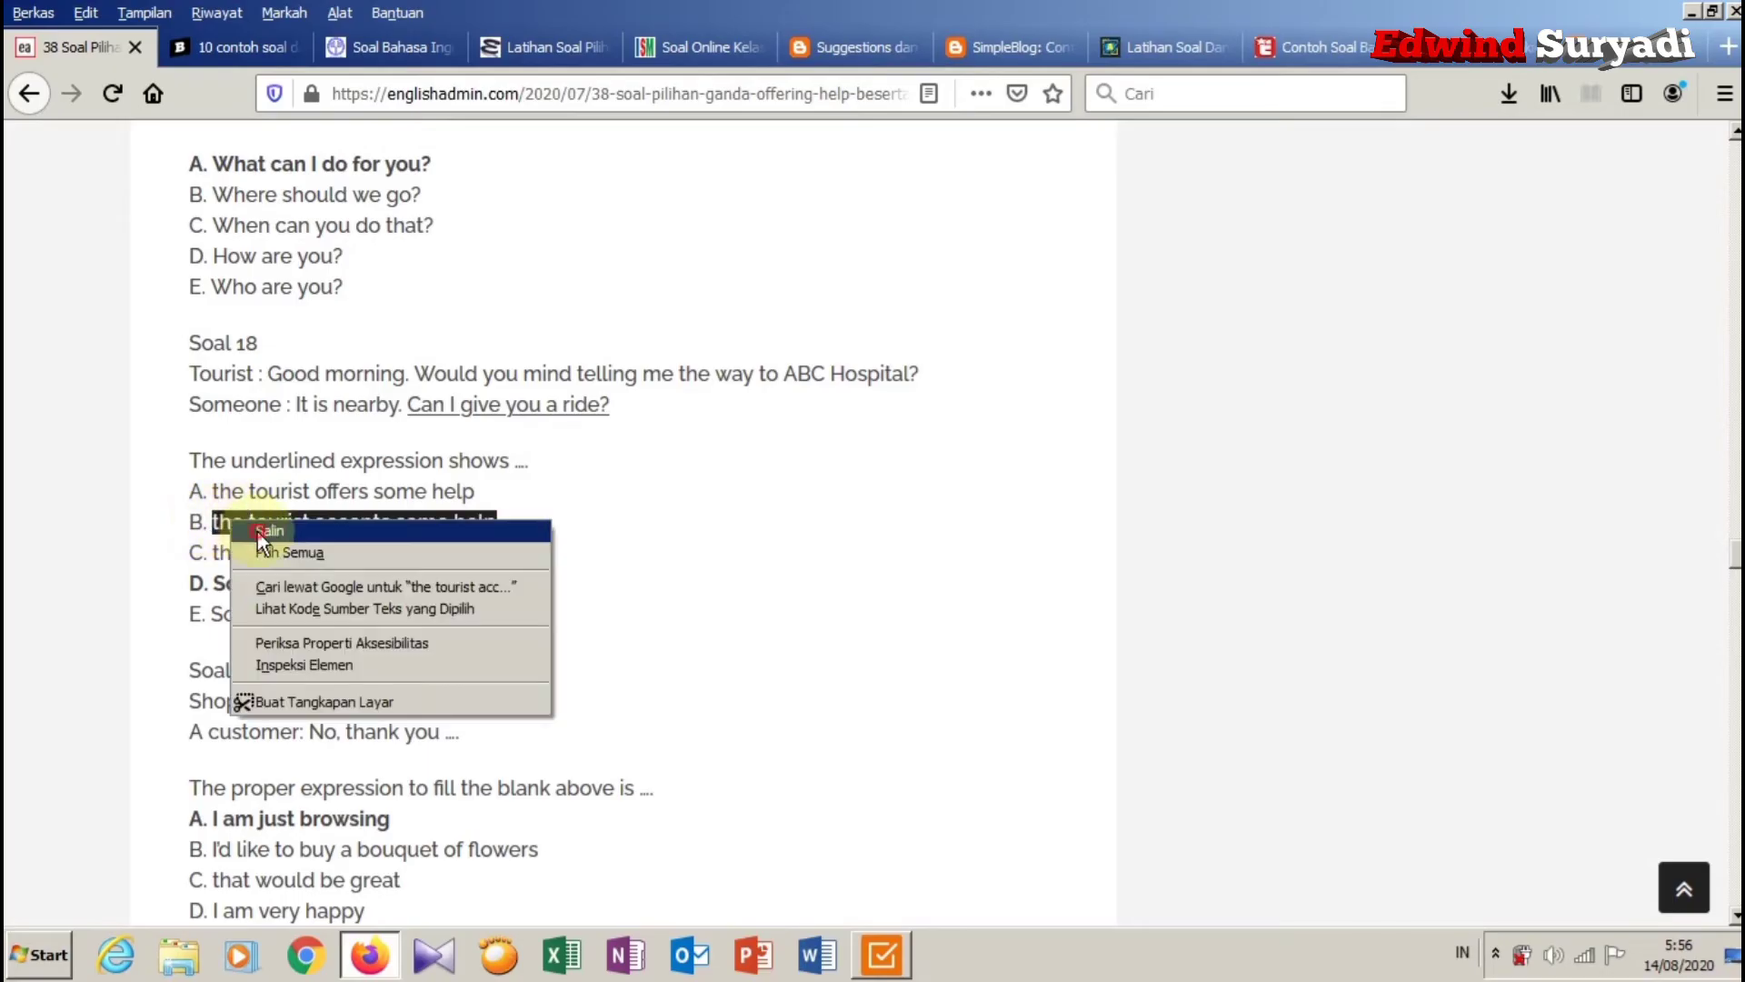
{"action": "left_click", "coordinate": [258, 531]}
{"action": "left_click", "coordinate": [896, 938]}
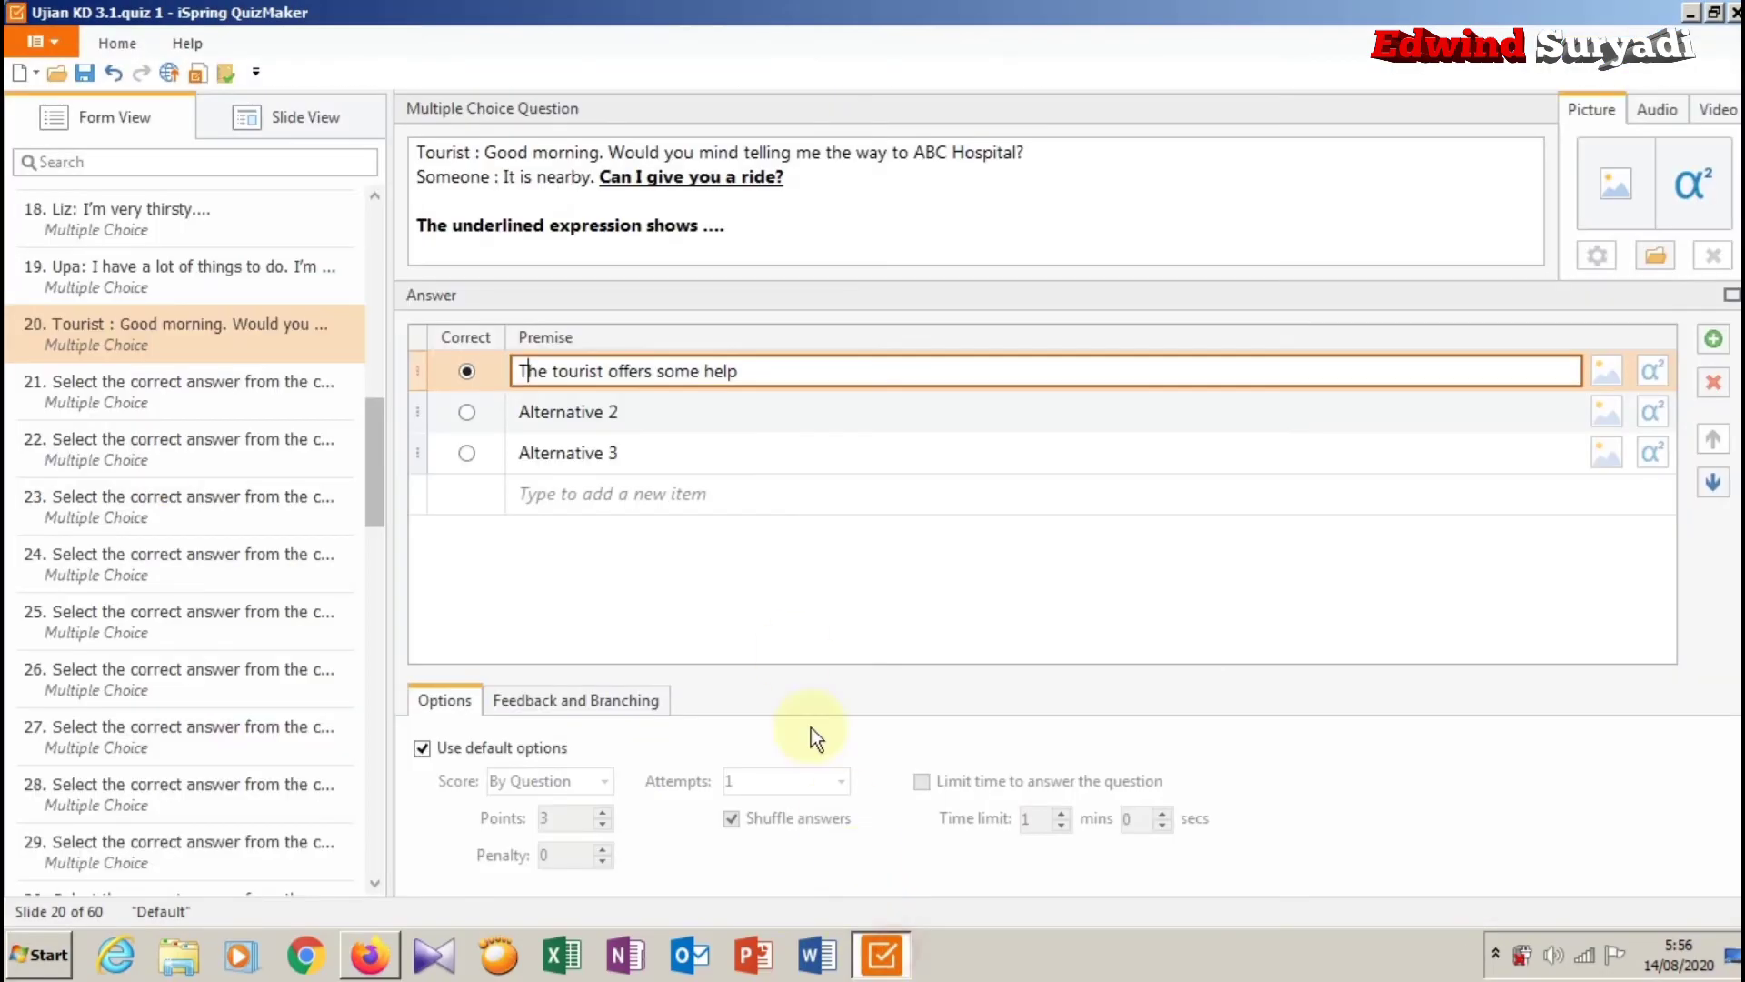
{"action": "left_click", "coordinate": [751, 412]}
{"action": "left_click_drag", "start_coordinate": [744, 413], "coordinate": [446, 429]}
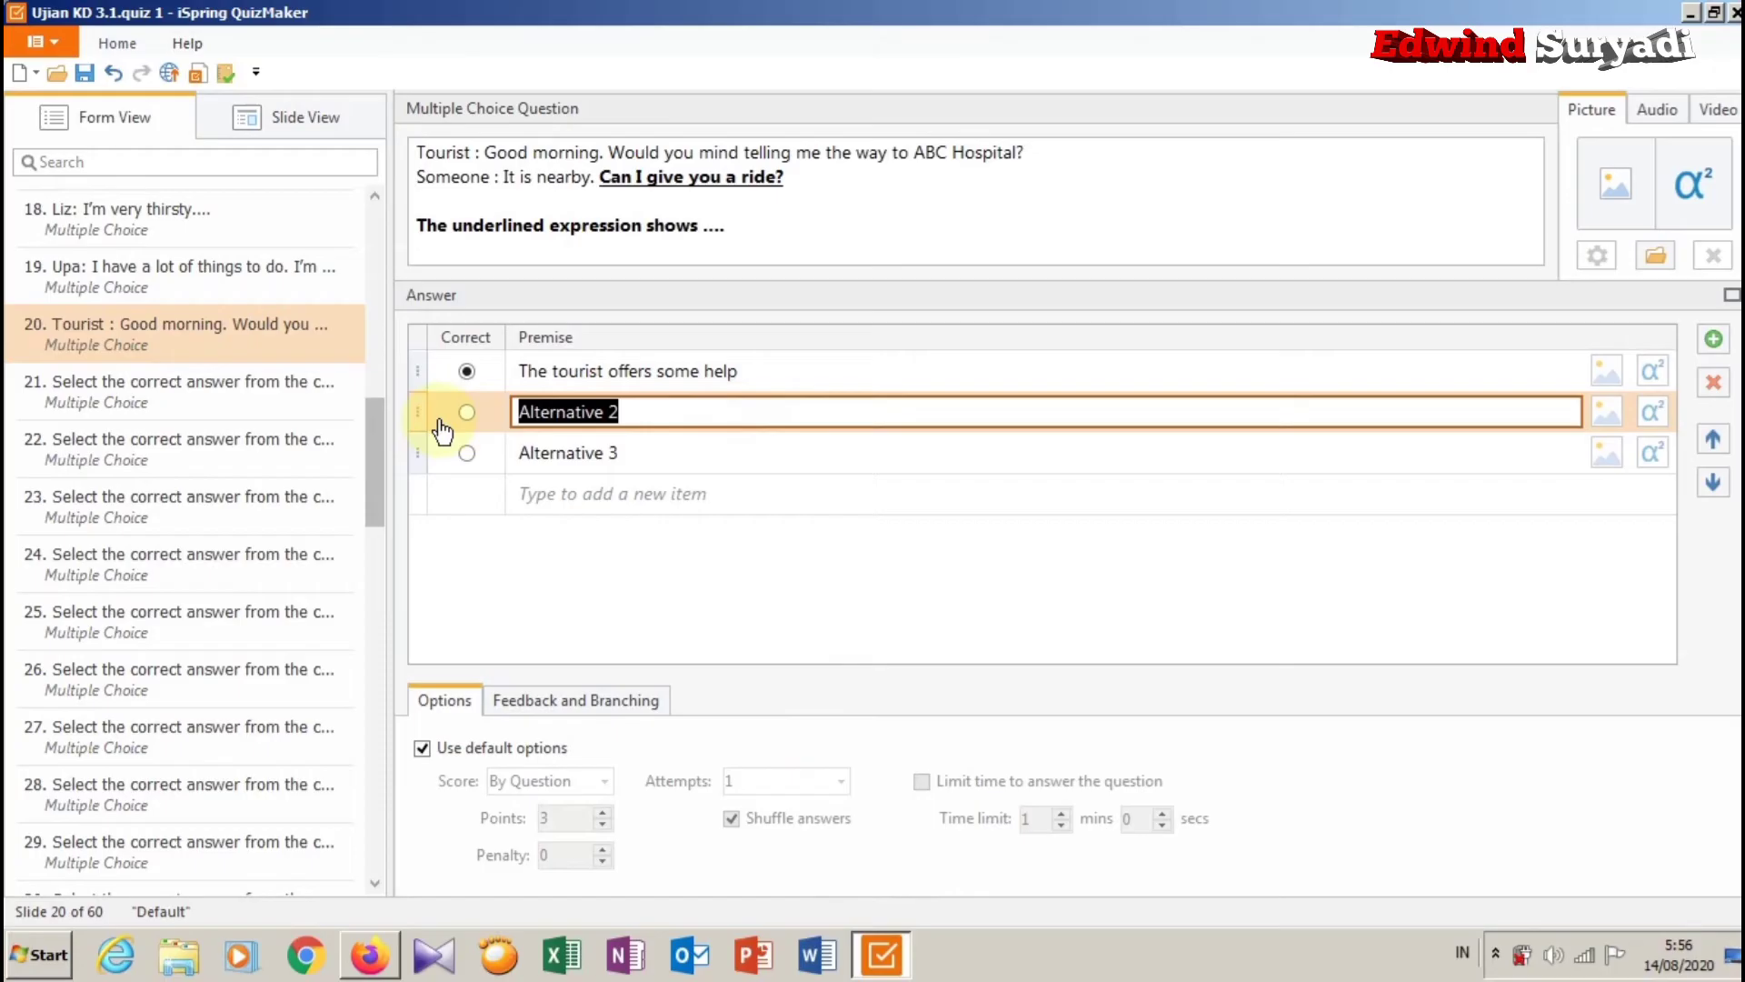
{"action": "right_click", "coordinate": [592, 412]}
{"action": "left_click", "coordinate": [658, 481]}
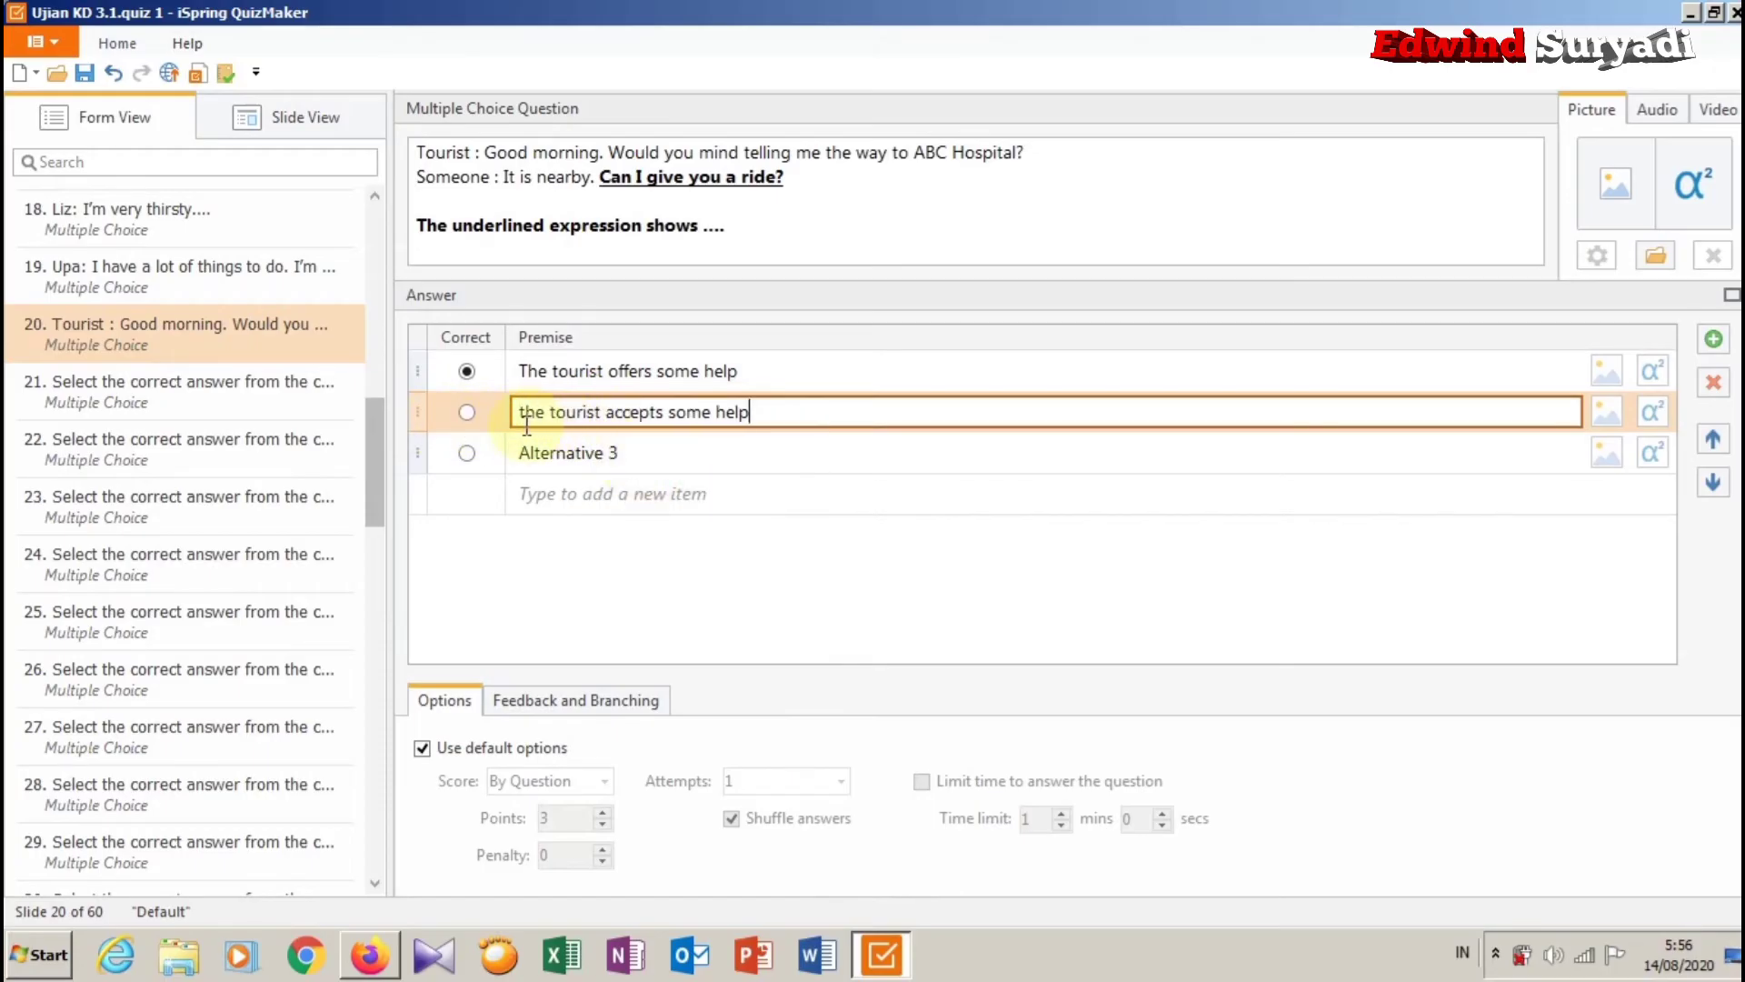
{"action": "key", "text": "BackSpace"}
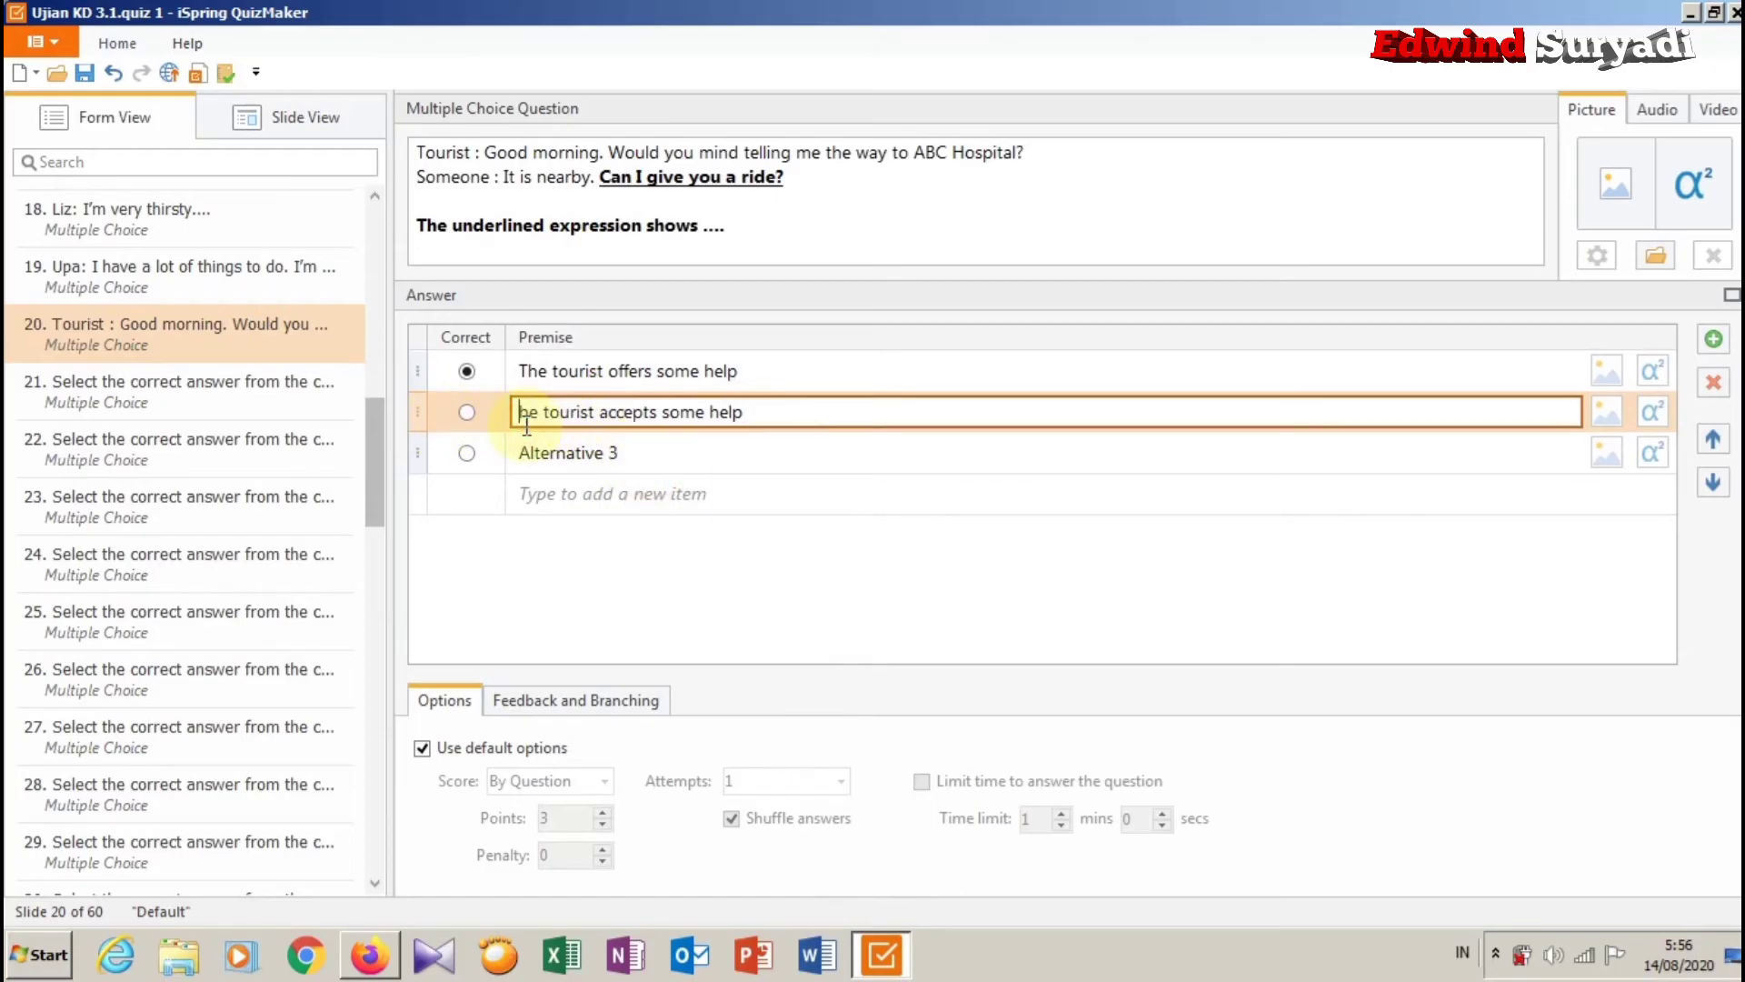
{"action": "type", "text": "T"}
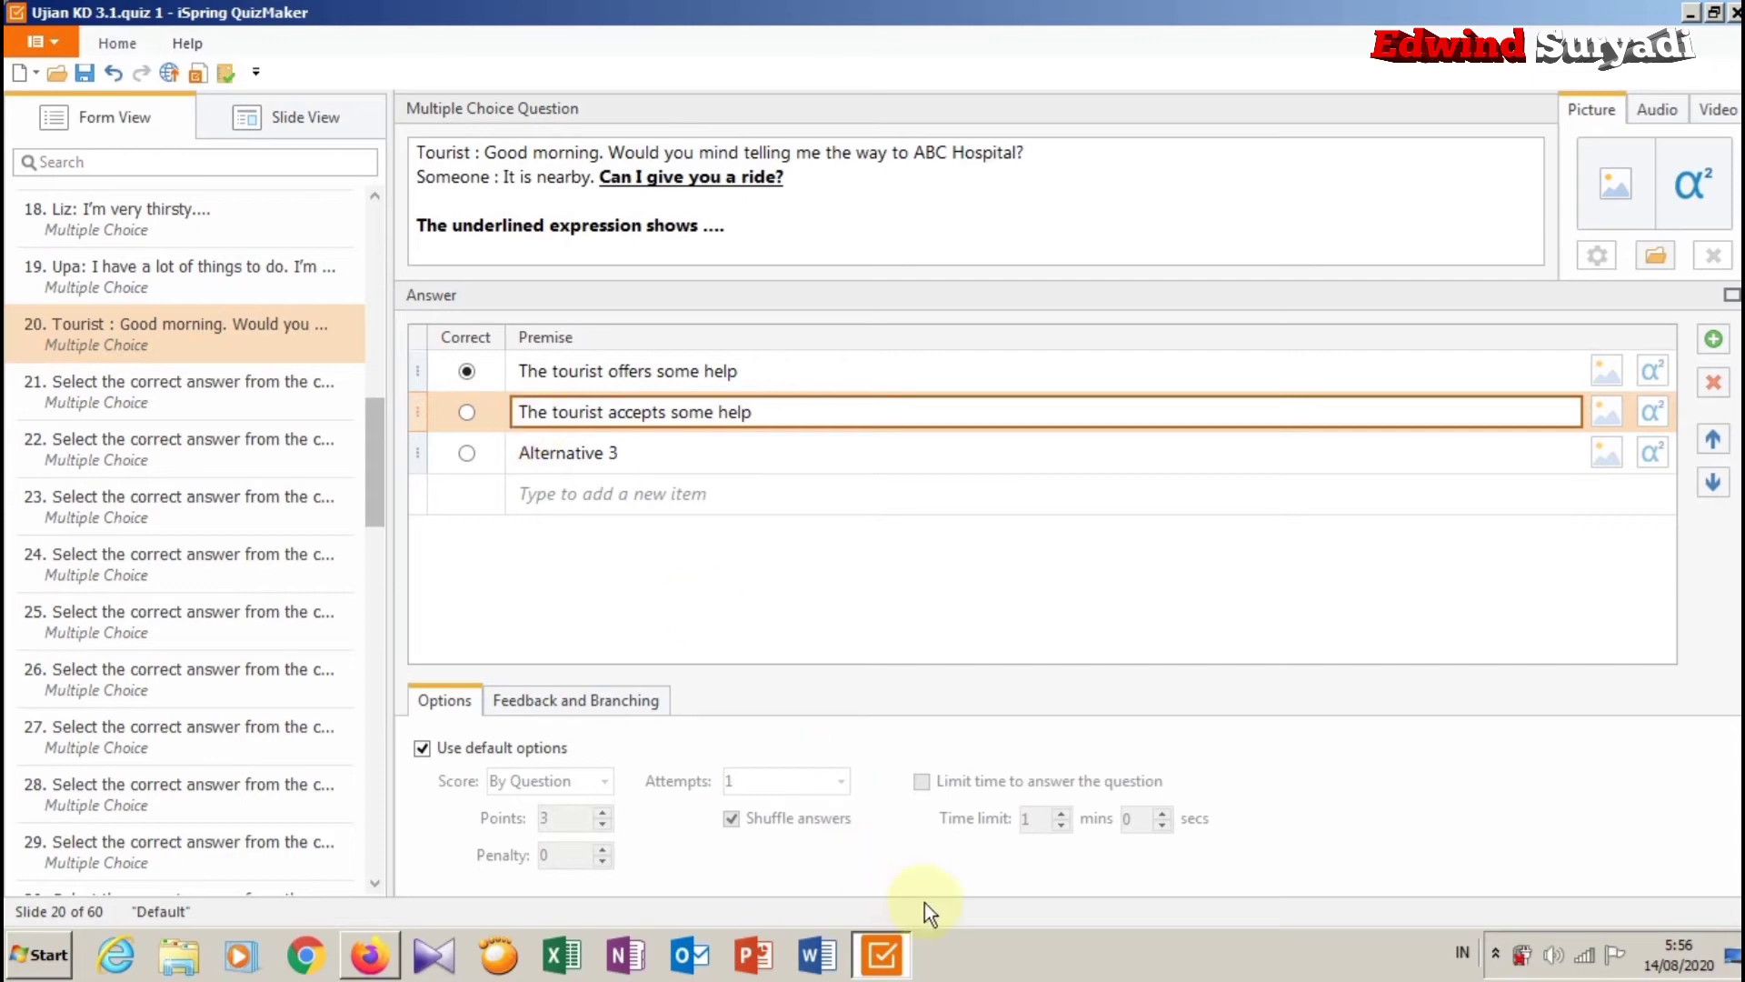
Copy option C of Soal 18 from Firefox over Alternative 3 in QuizMaker and capitalise it as "The tourist asks for help".
{"action": "left_click", "coordinate": [370, 955]}
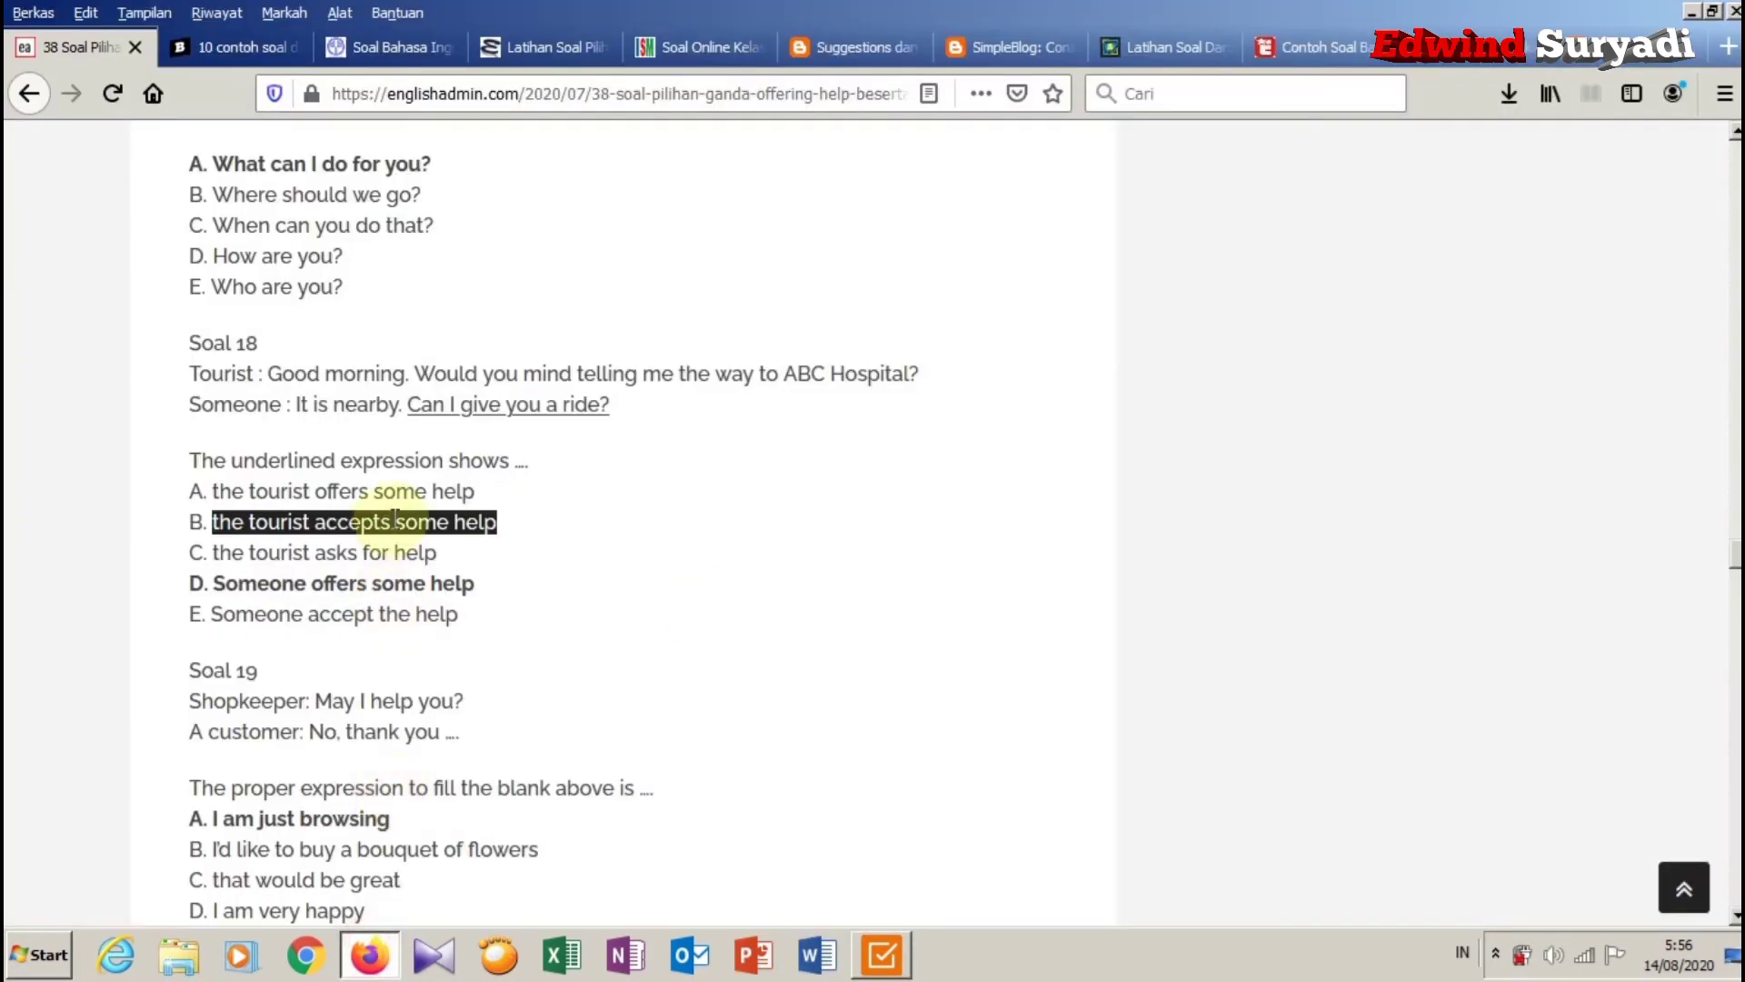
{"action": "left_click_drag", "start_coordinate": [451, 551], "coordinate": [208, 553]}
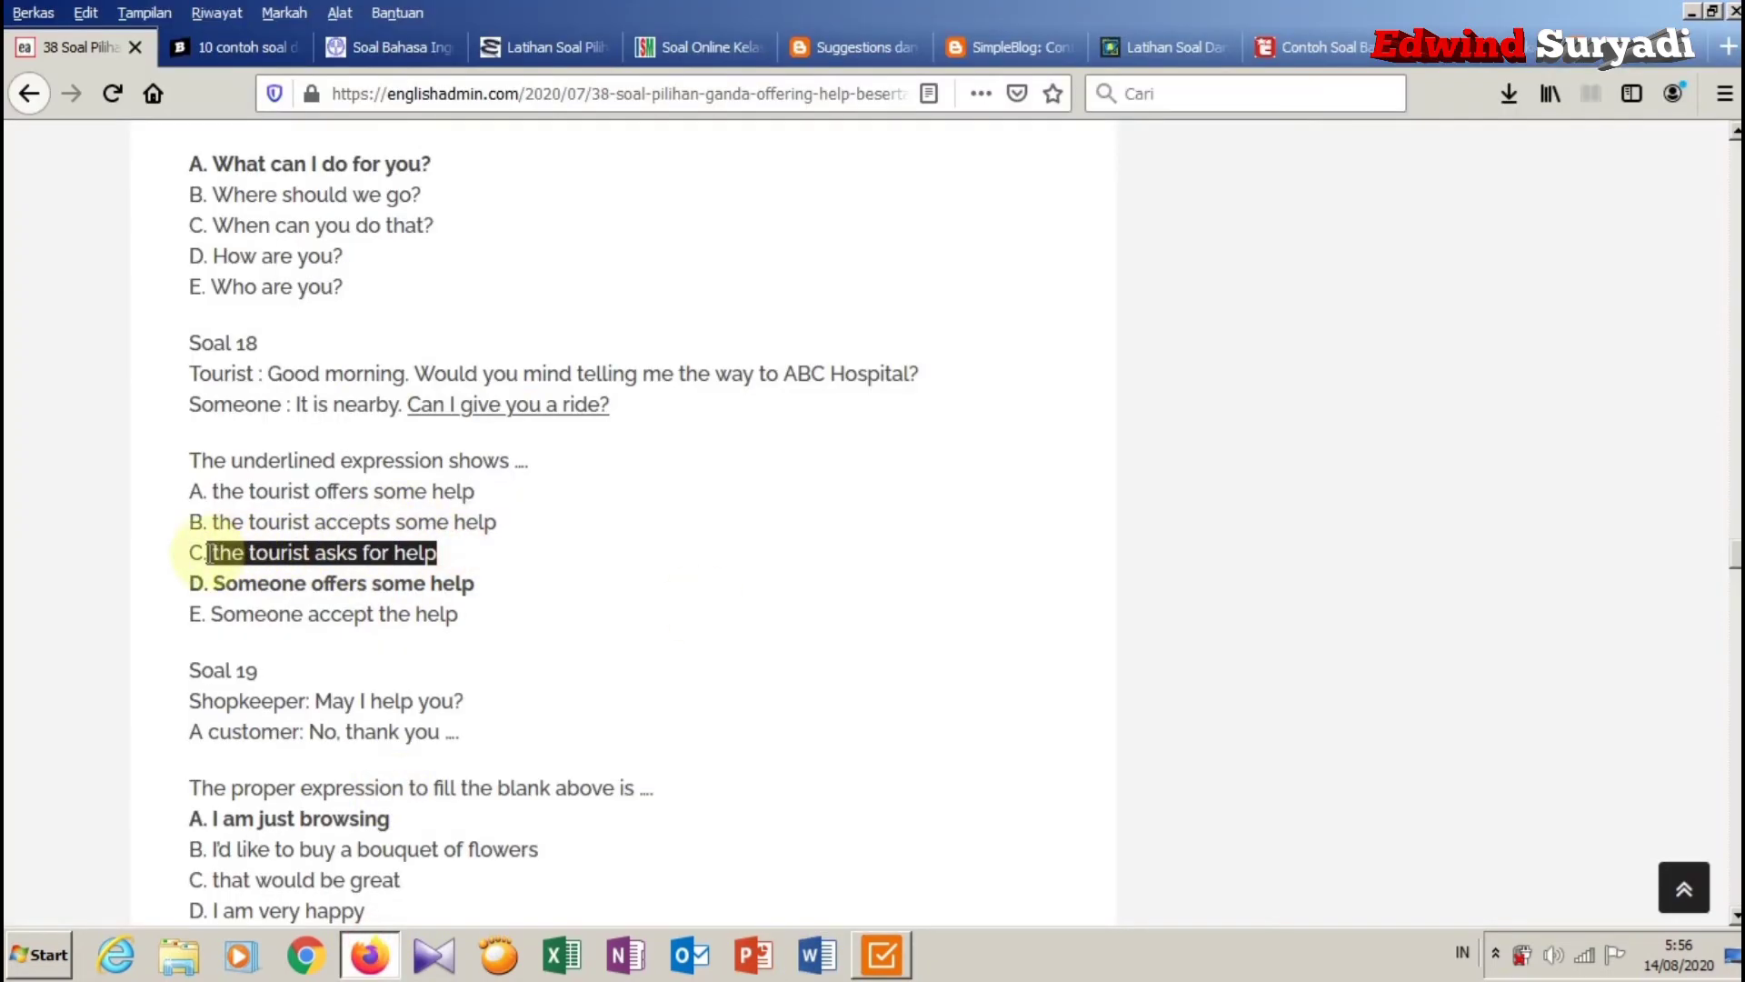
{"action": "right_click", "coordinate": [222, 553]}
{"action": "left_click", "coordinate": [264, 585]}
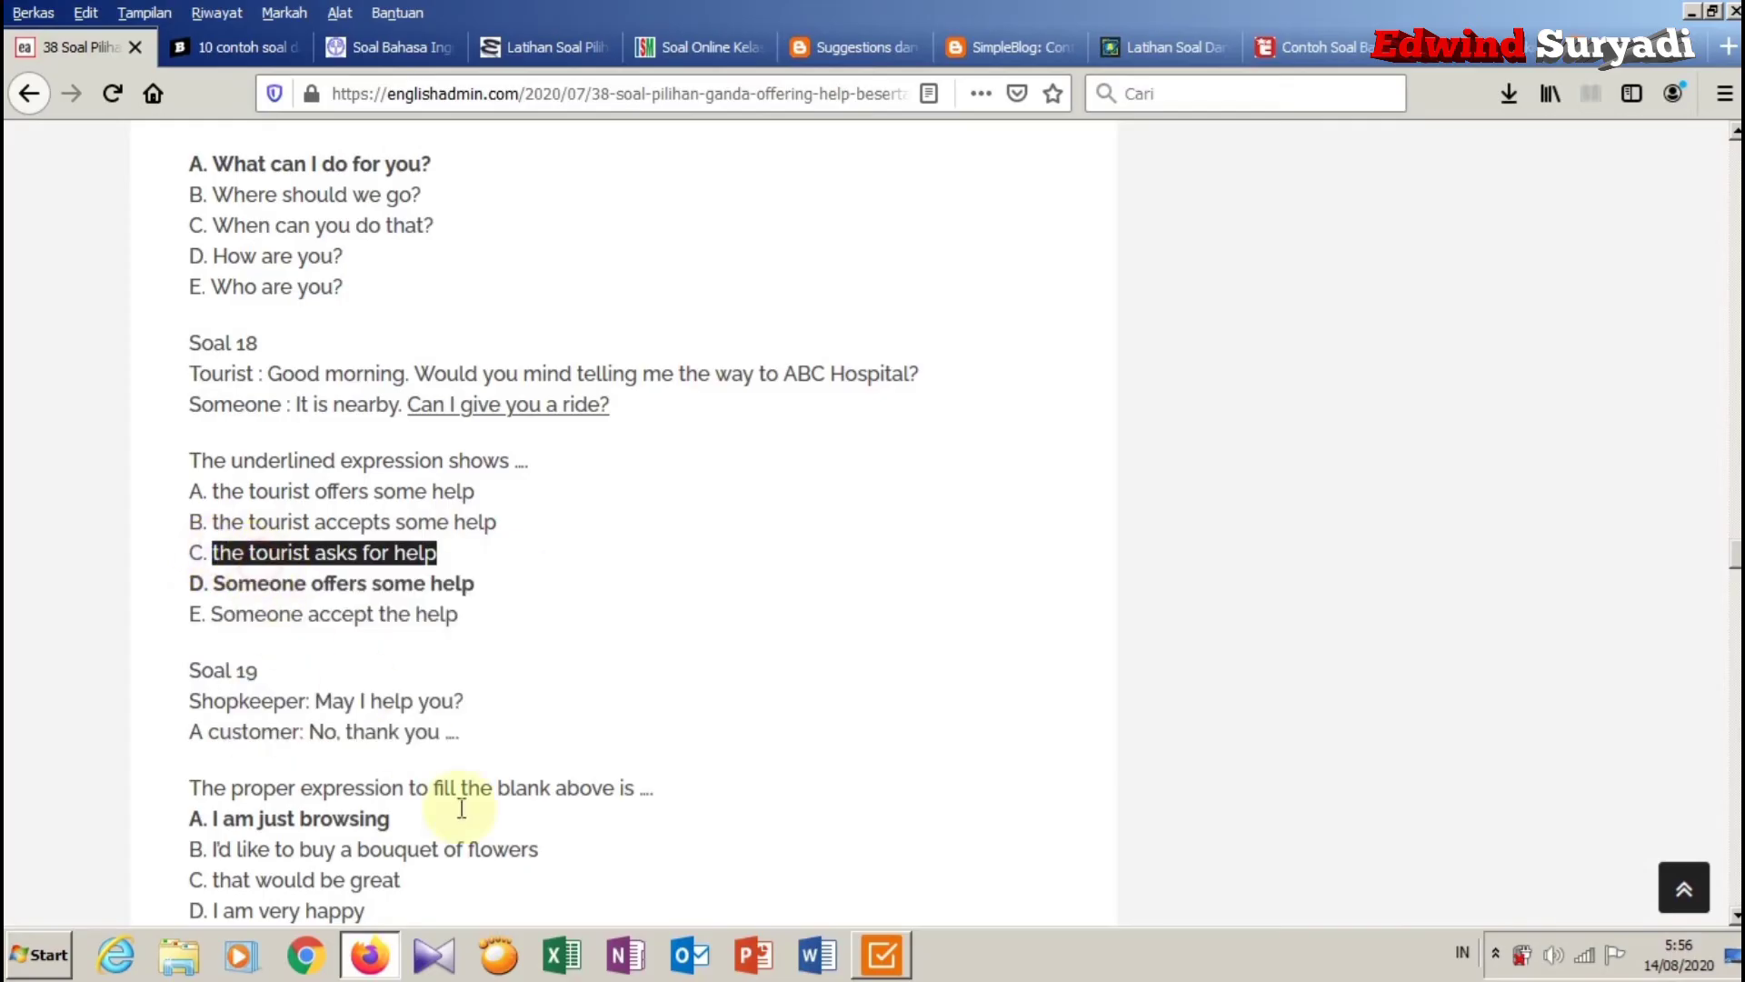
{"action": "left_click", "coordinate": [880, 955]}
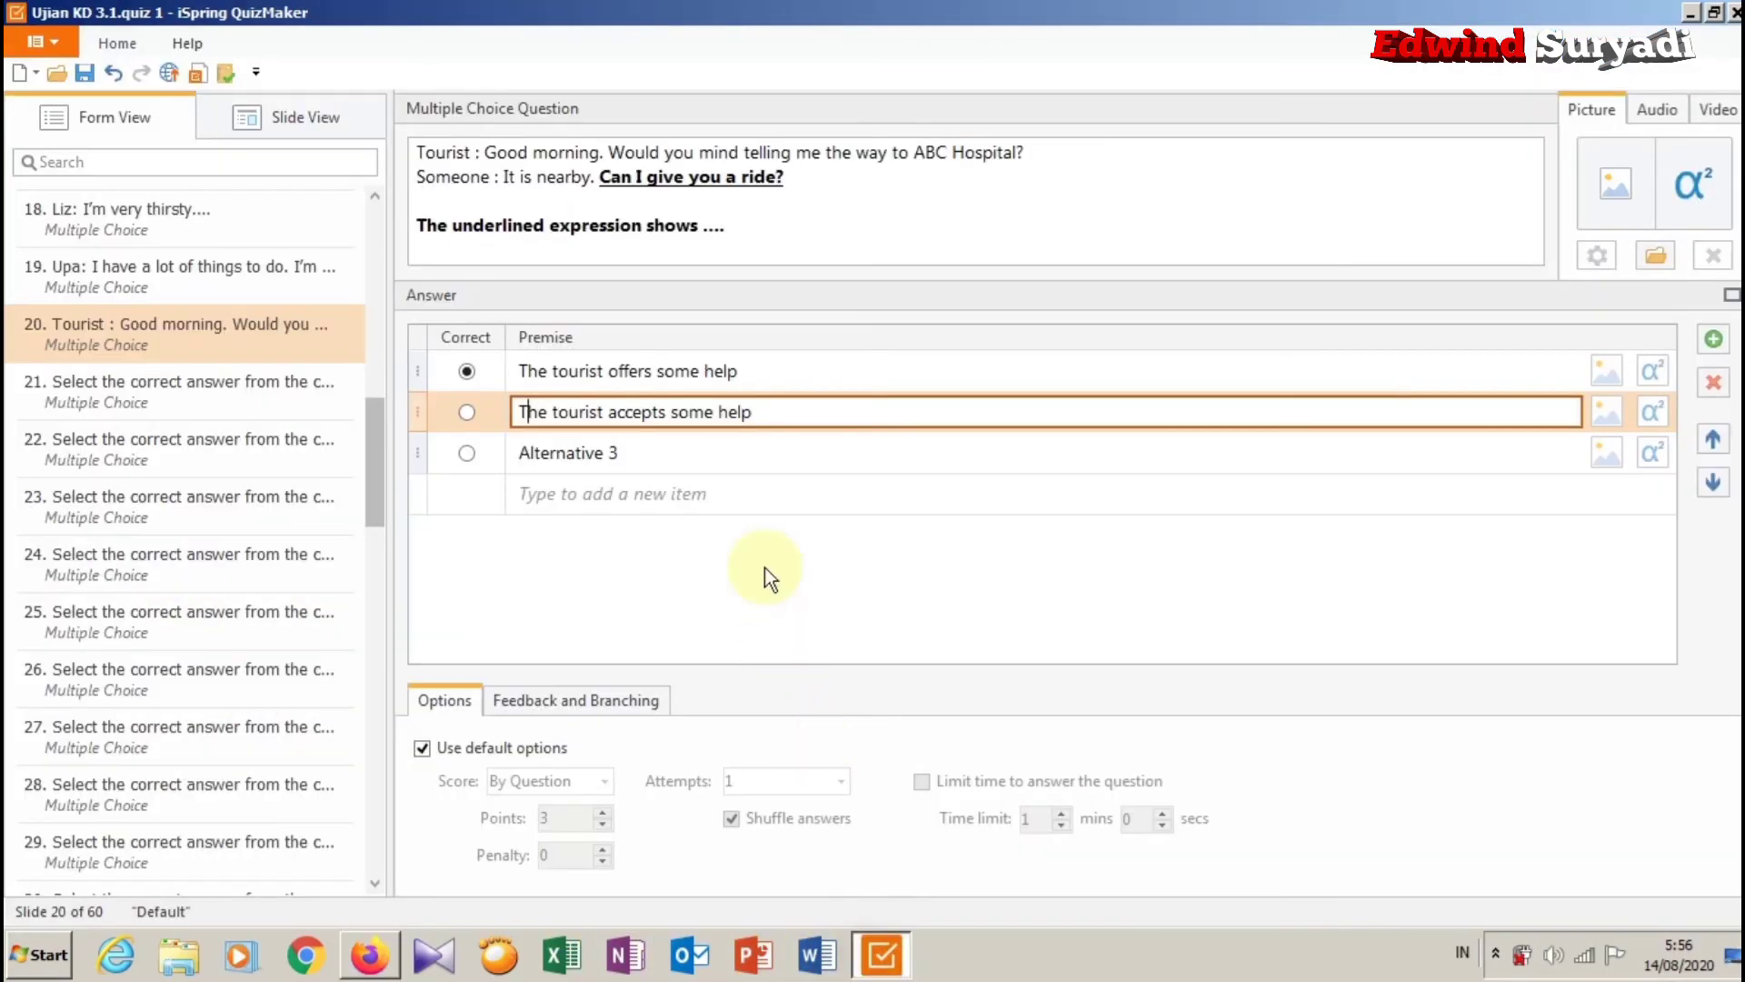
{"action": "left_click", "coordinate": [716, 452]}
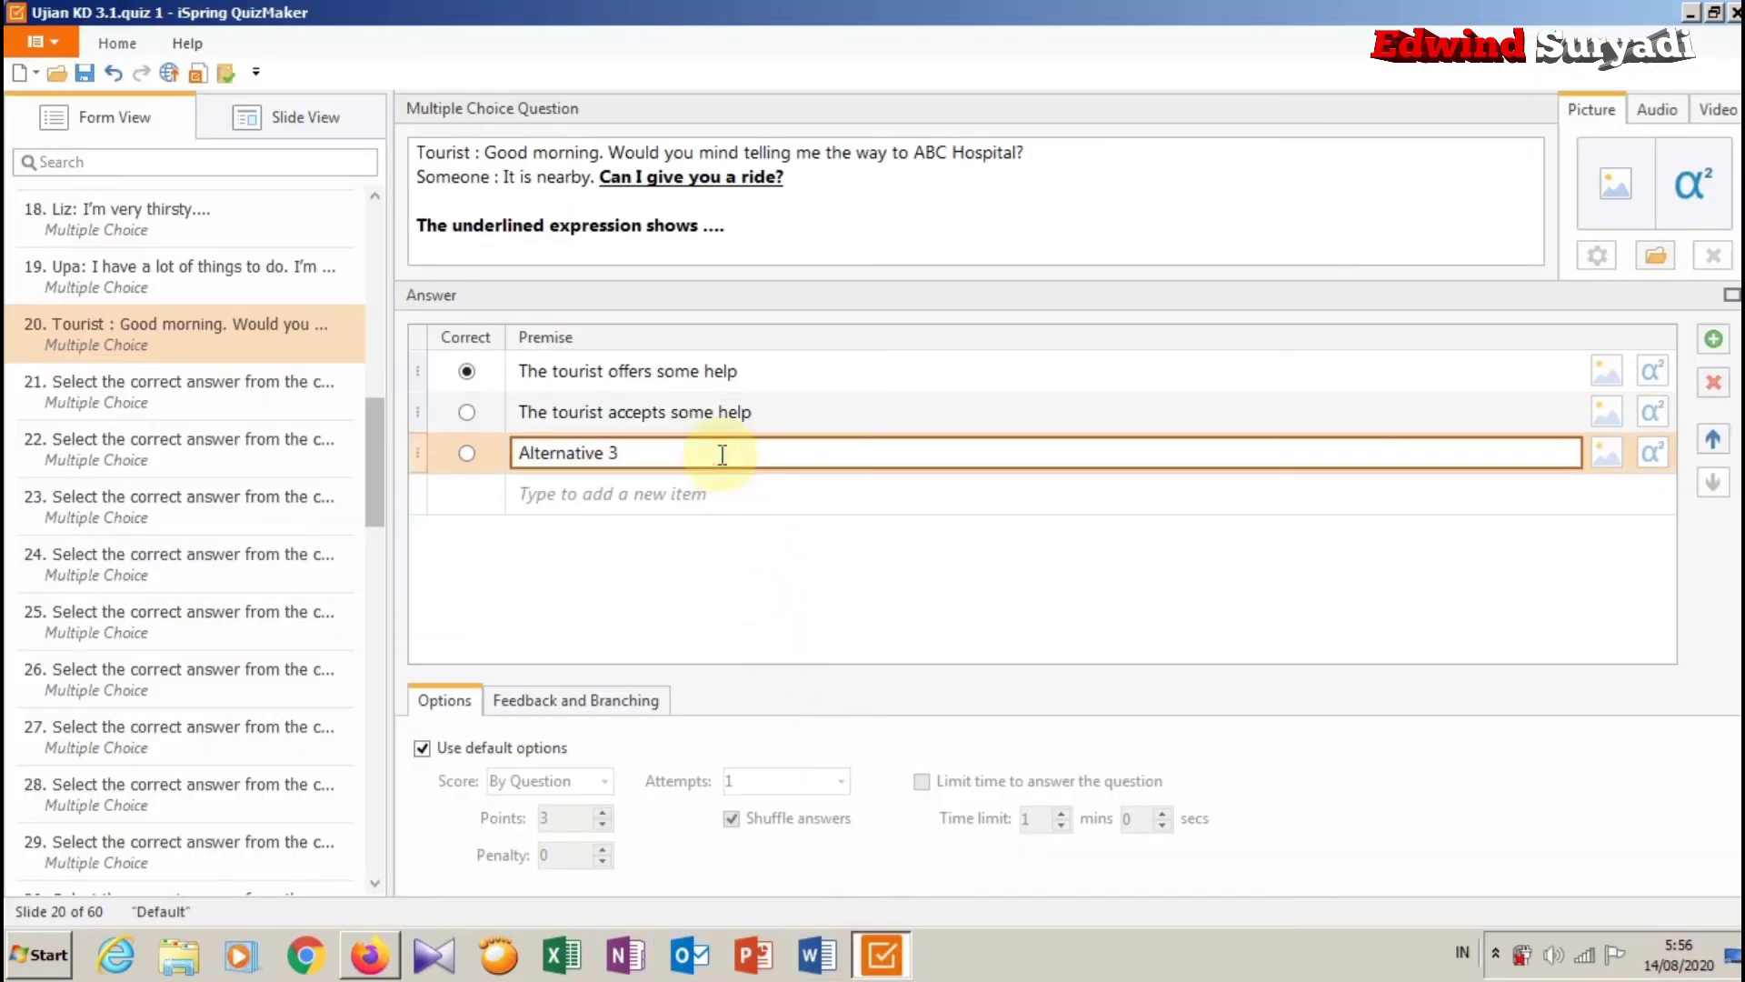
{"action": "right_click", "coordinate": [571, 455]}
{"action": "left_click", "coordinate": [619, 522]}
{"action": "left_click", "coordinate": [523, 452]}
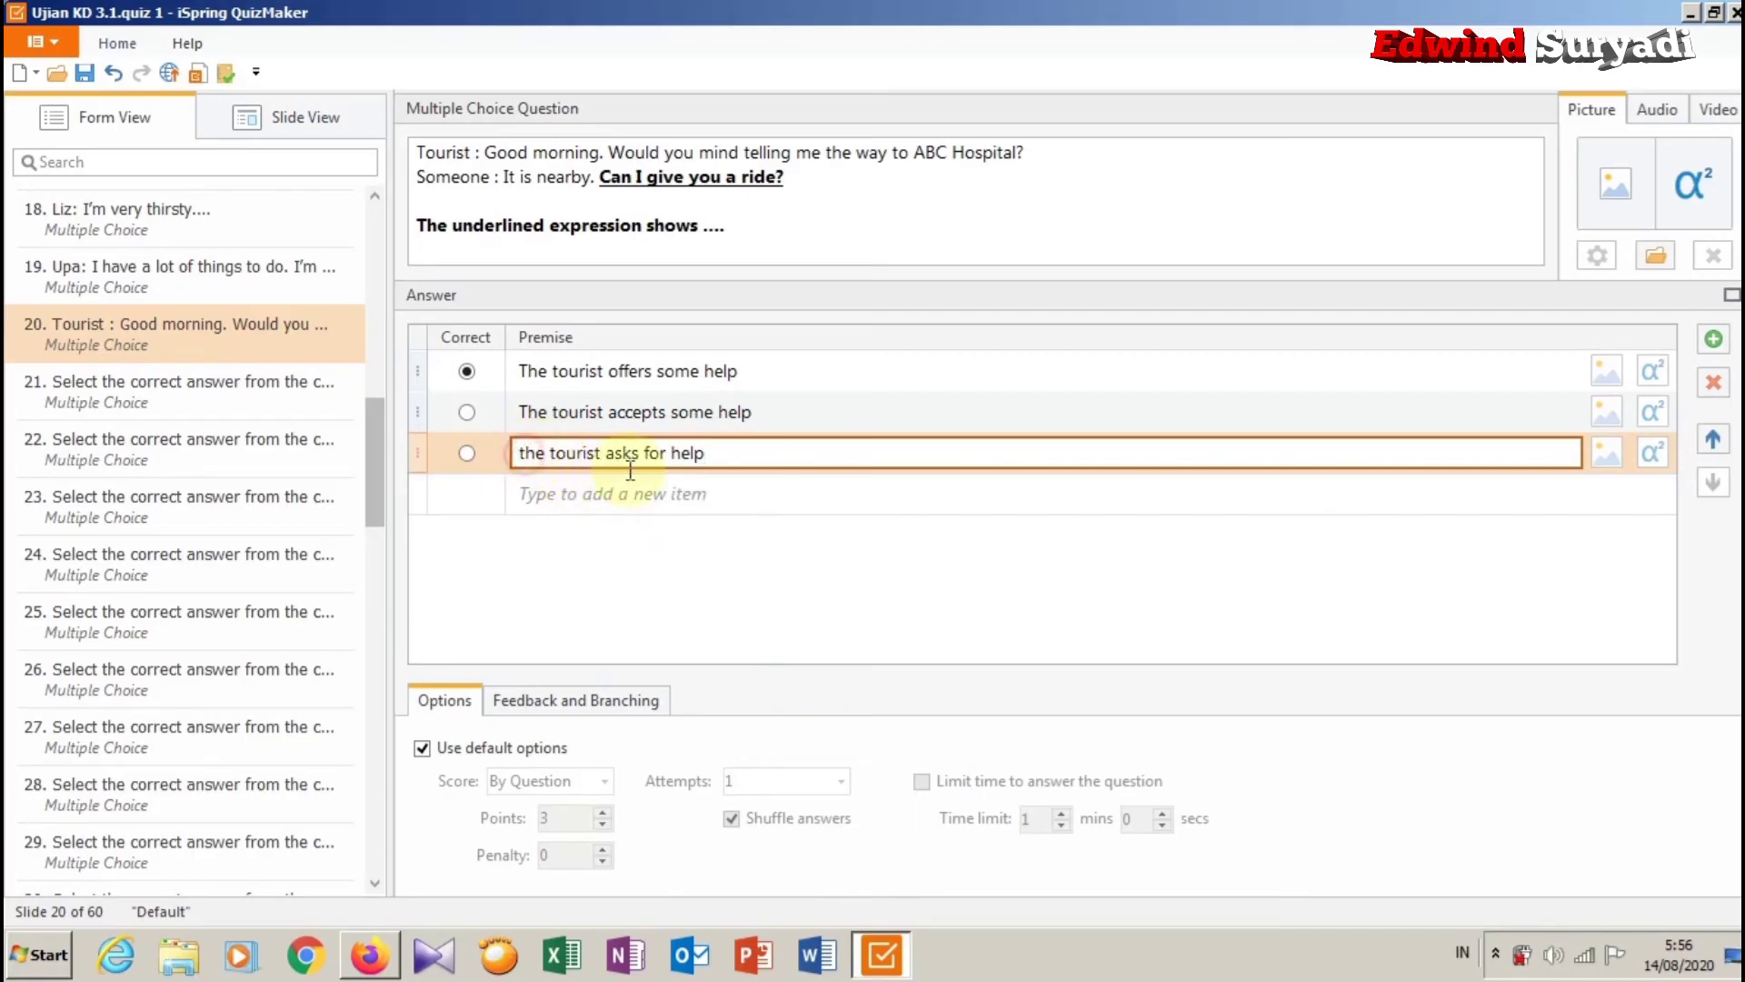
{"action": "key", "text": "BackSpace"}
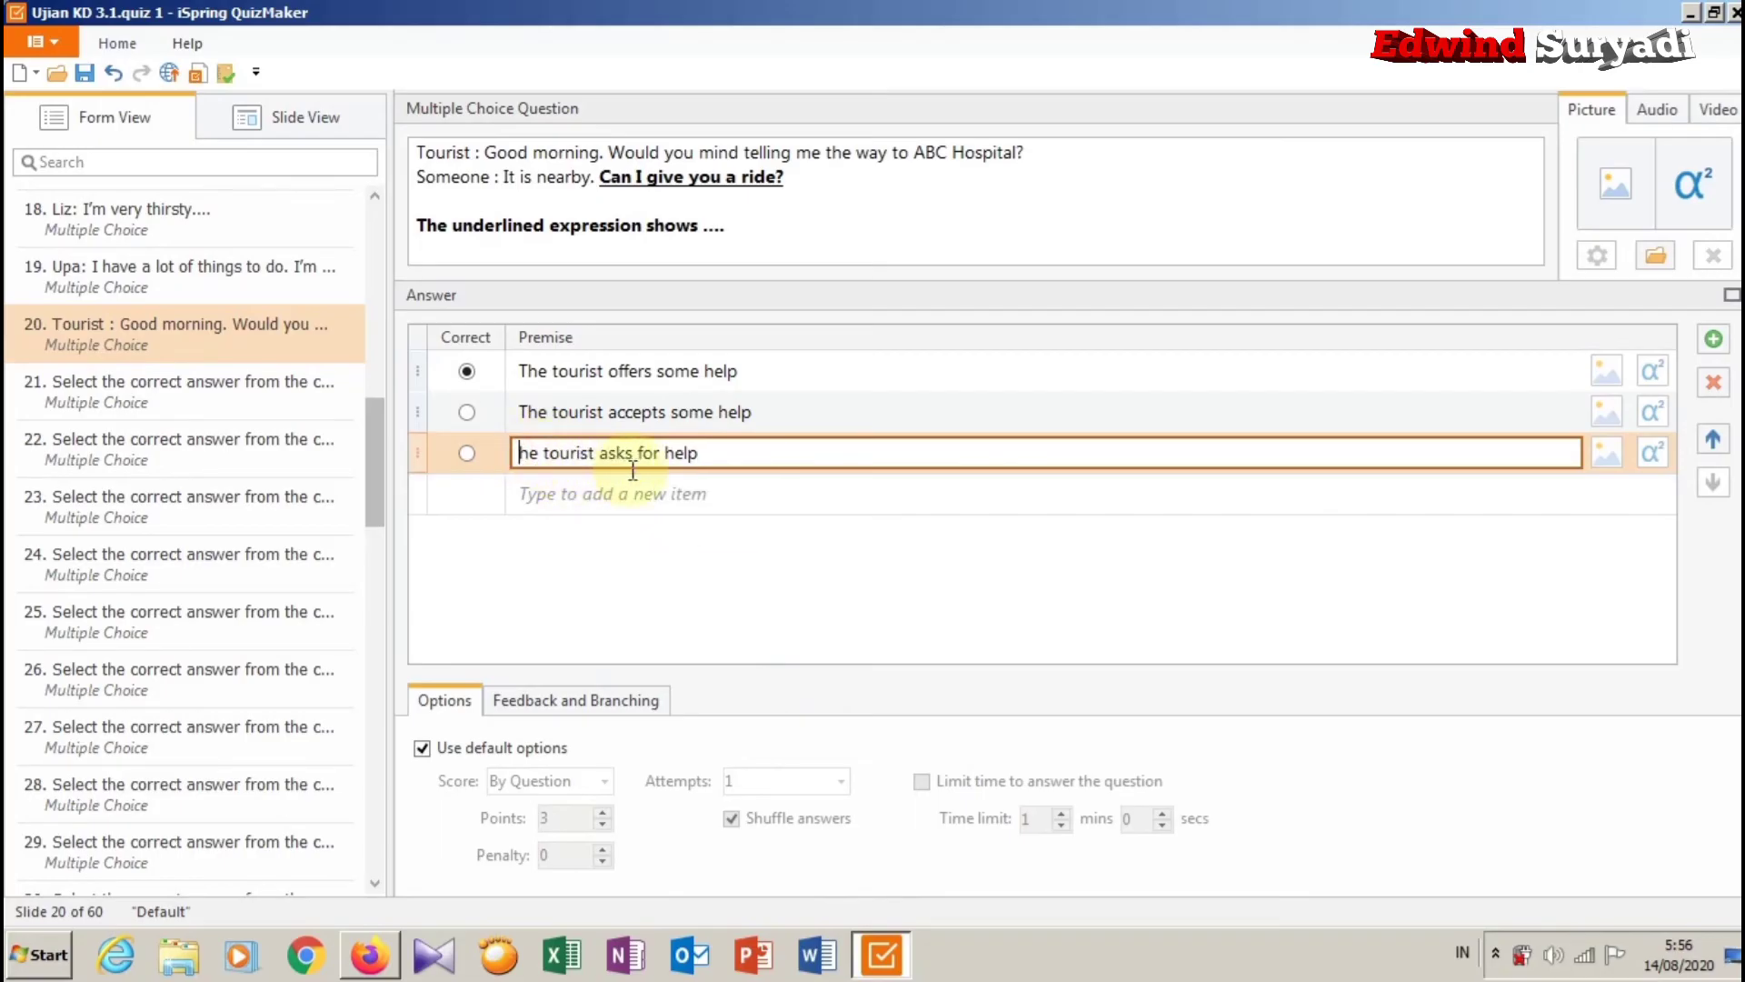
{"action": "type", "text": "T"}
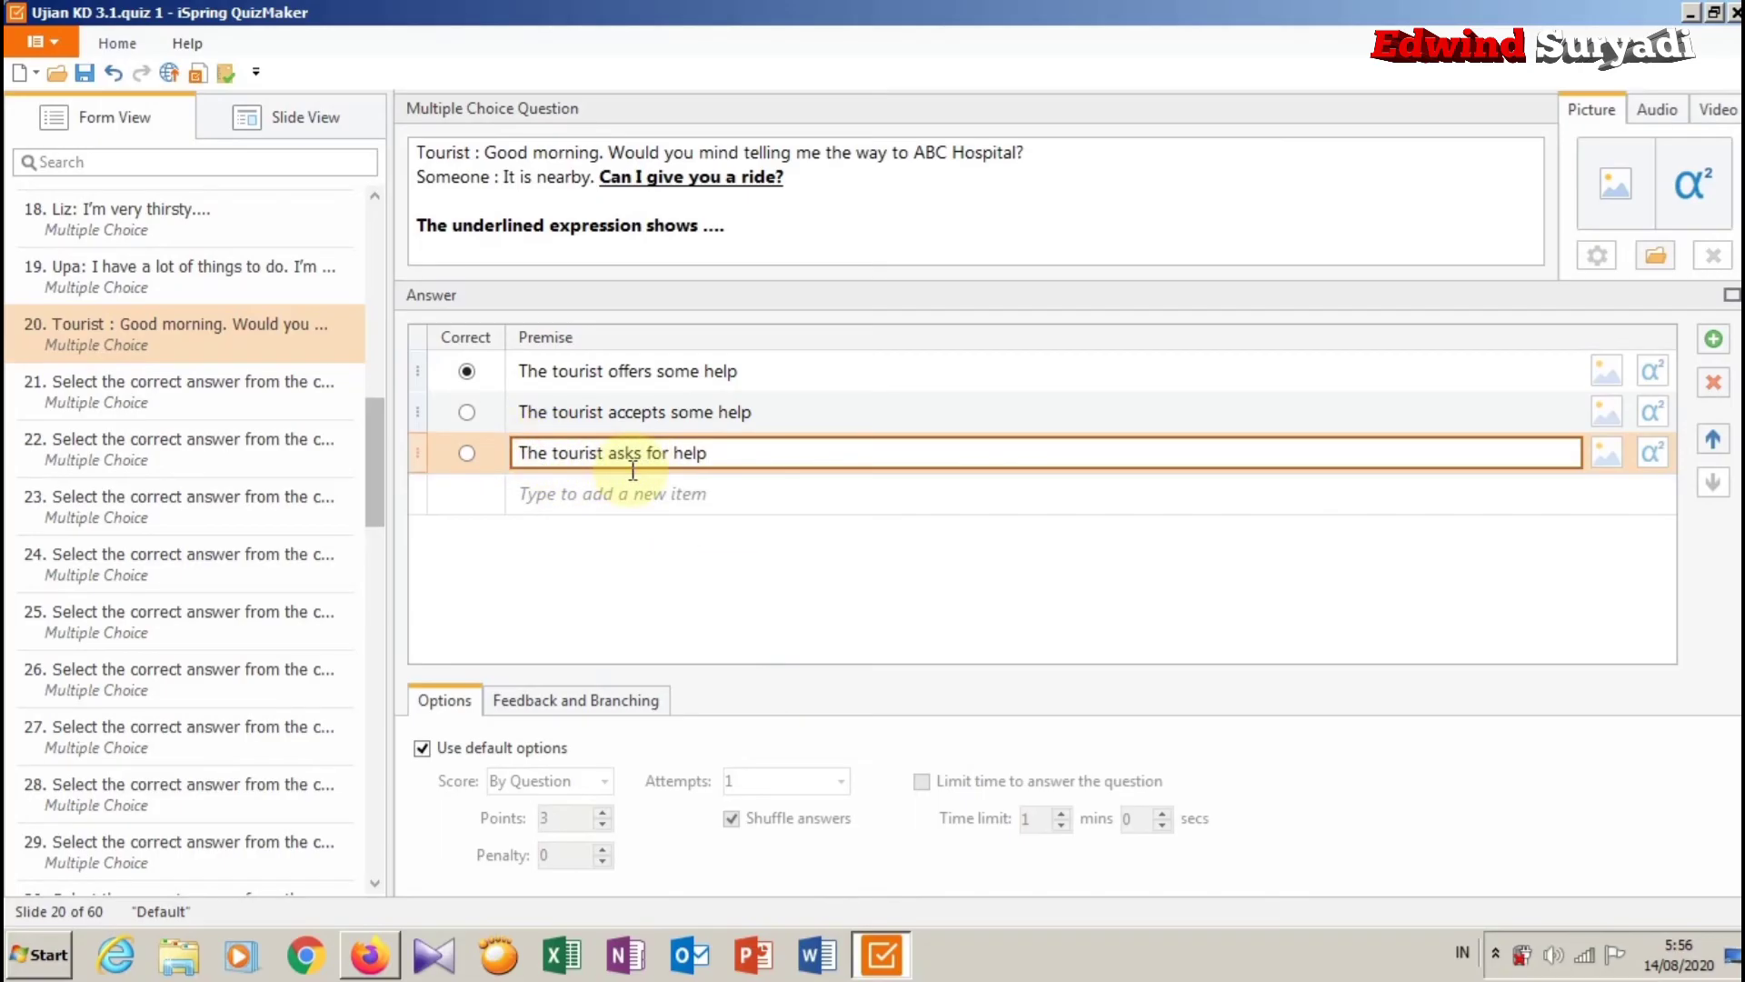
Copy option D of Soal 18, "Someone offers some help", from Firefox into QuizMaker as question 20's fourth answer and mark it correct.
{"action": "left_click", "coordinate": [360, 952]}
{"action": "left_click_drag", "start_coordinate": [483, 585], "coordinate": [224, 575]}
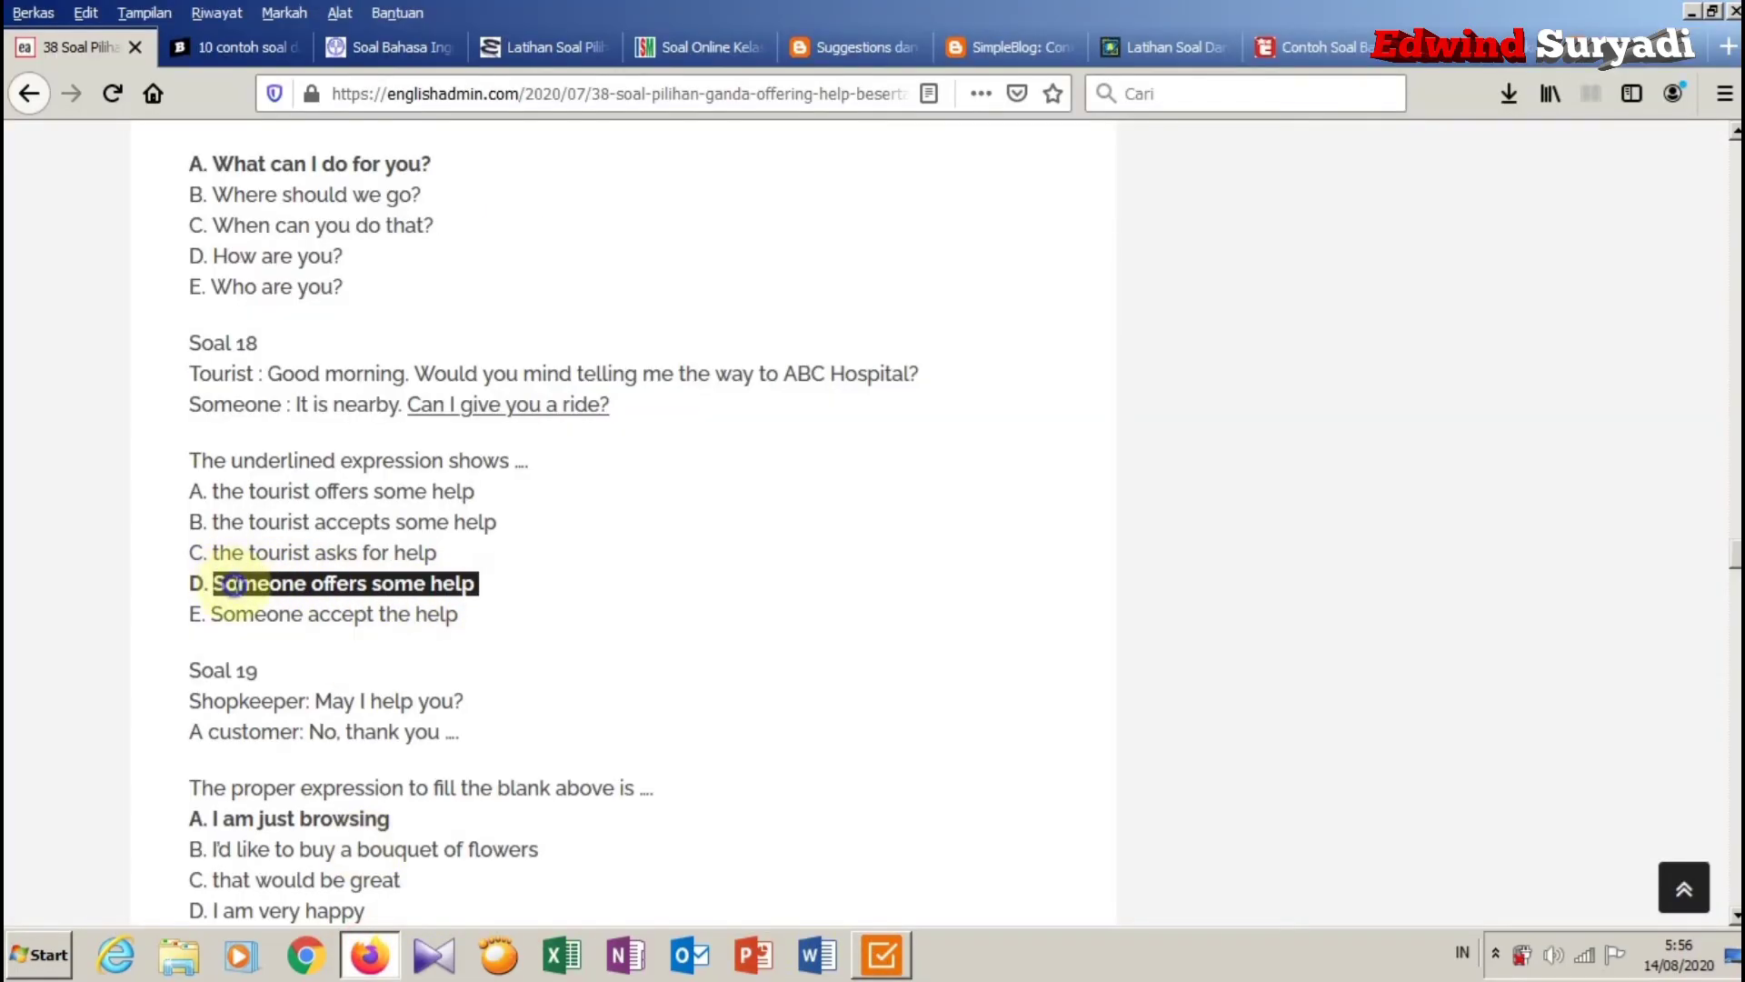
{"action": "right_click", "coordinate": [232, 583]}
{"action": "left_click", "coordinate": [272, 600]}
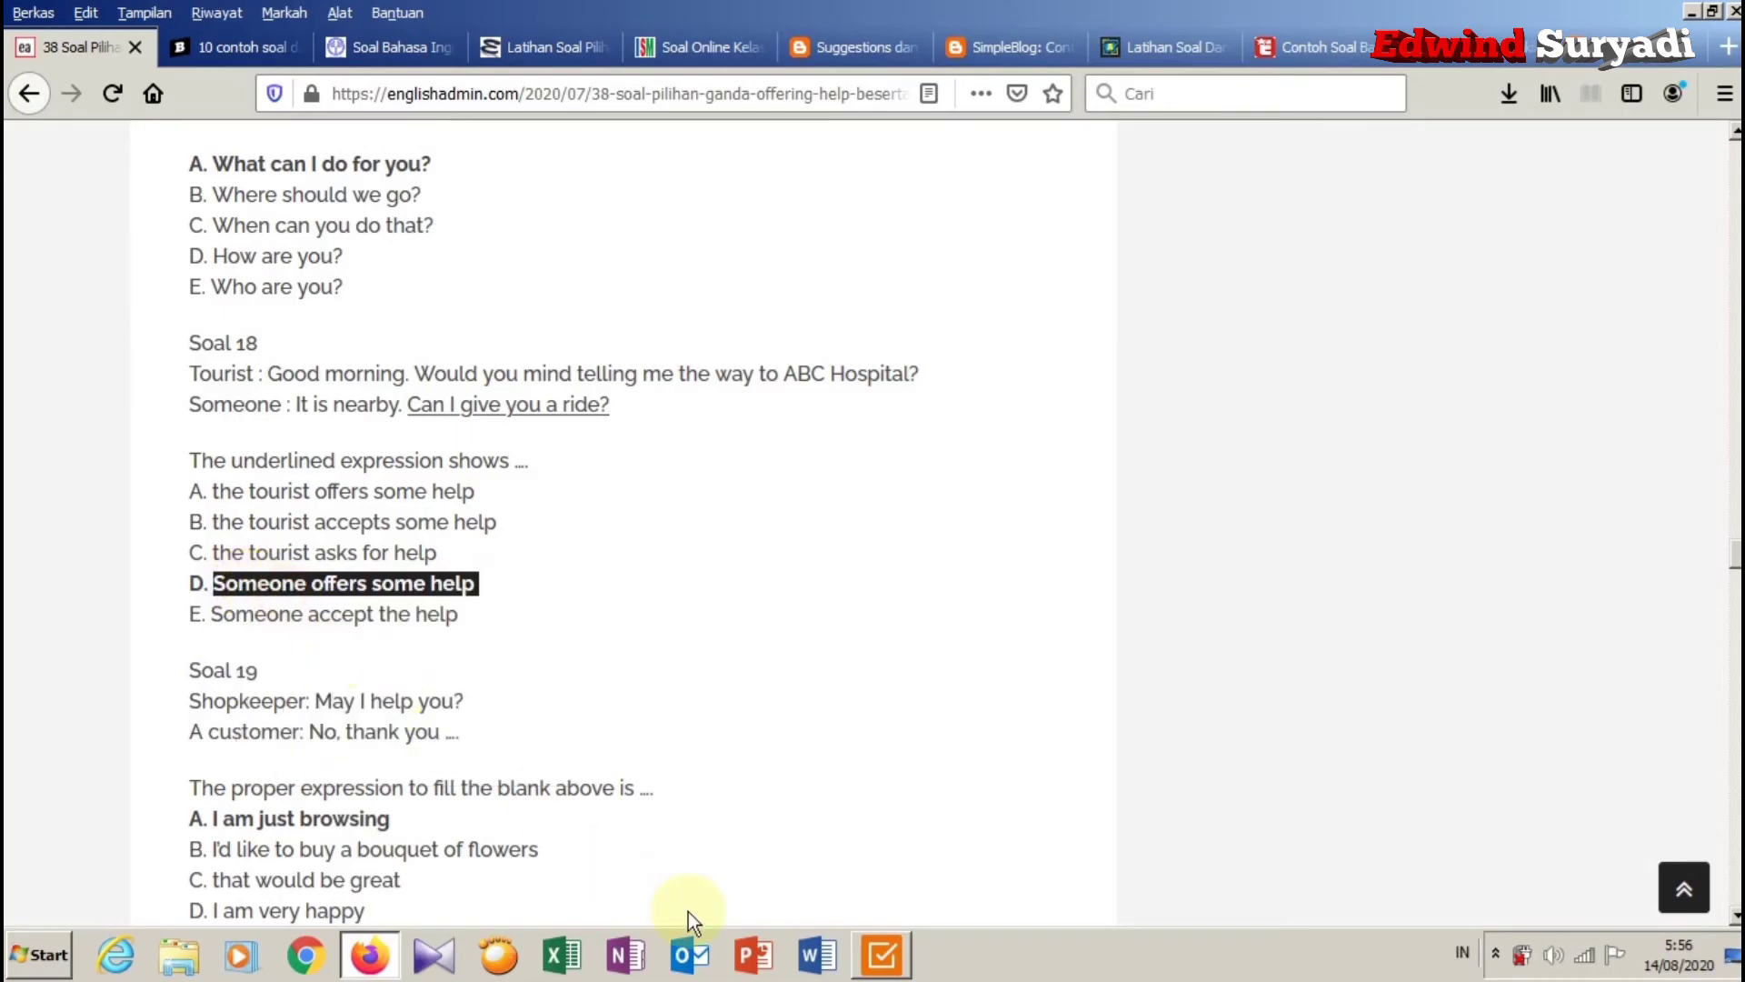
{"action": "left_click", "coordinate": [874, 955]}
{"action": "left_click", "coordinate": [721, 491]}
{"action": "right_click", "coordinate": [721, 494]}
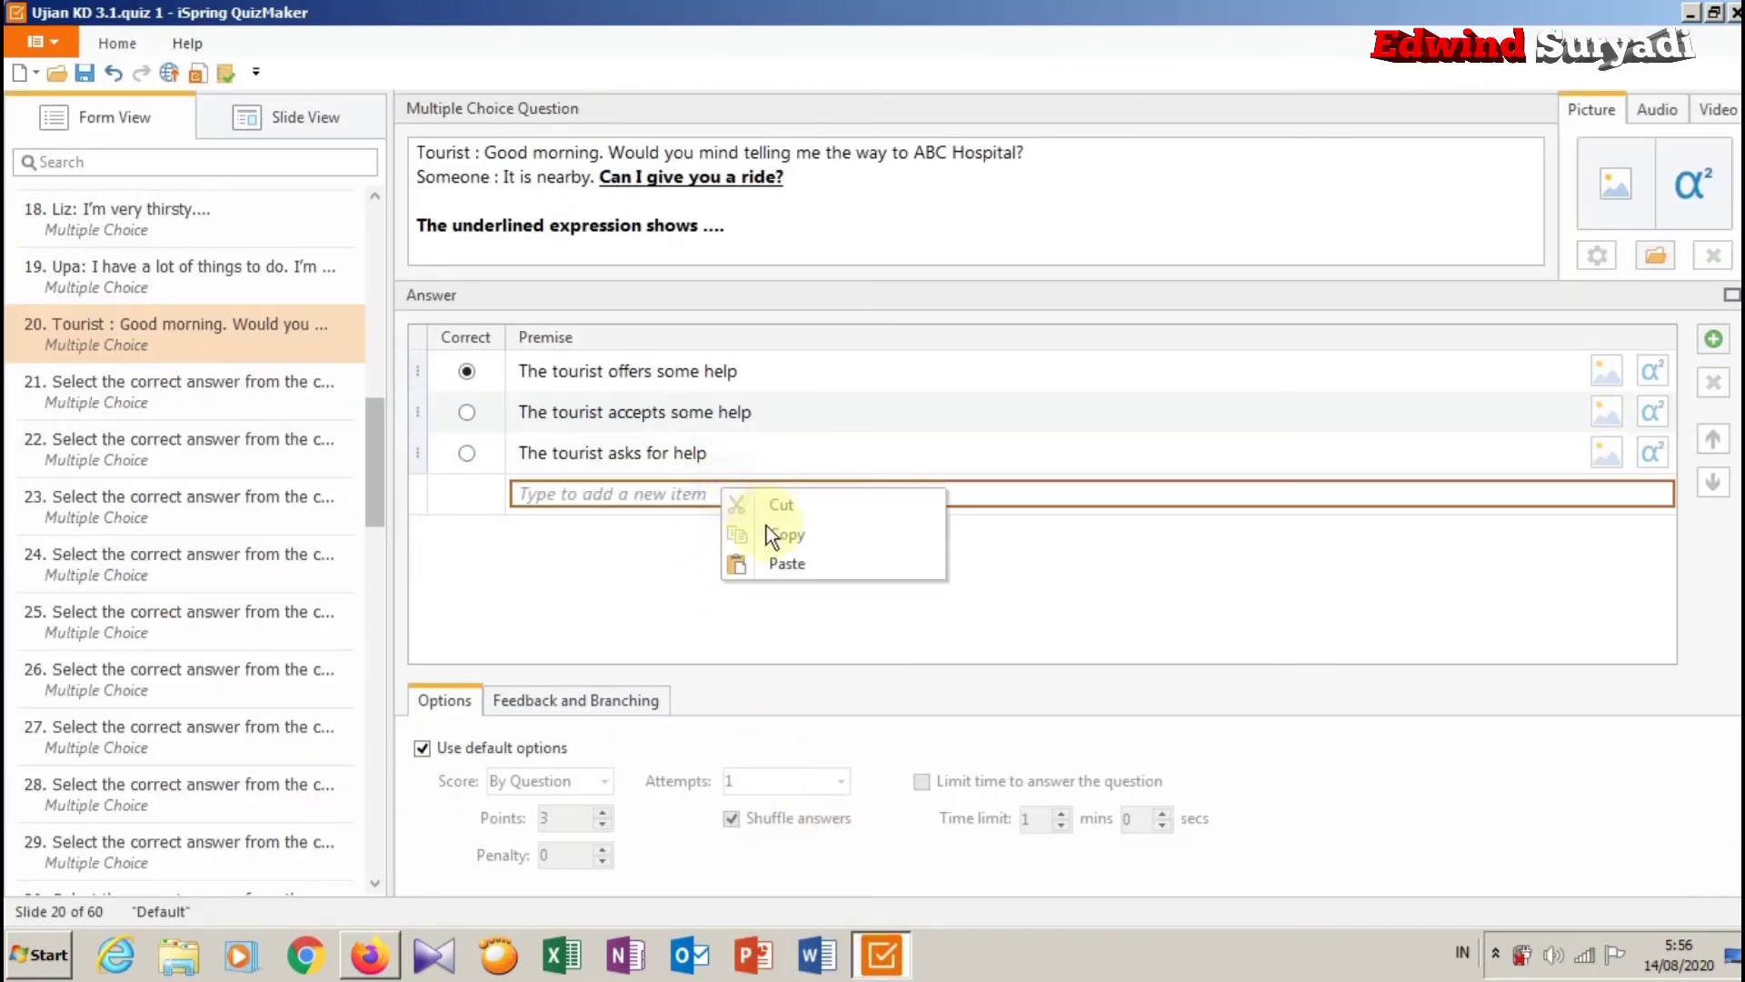
{"action": "left_click", "coordinate": [779, 565]}
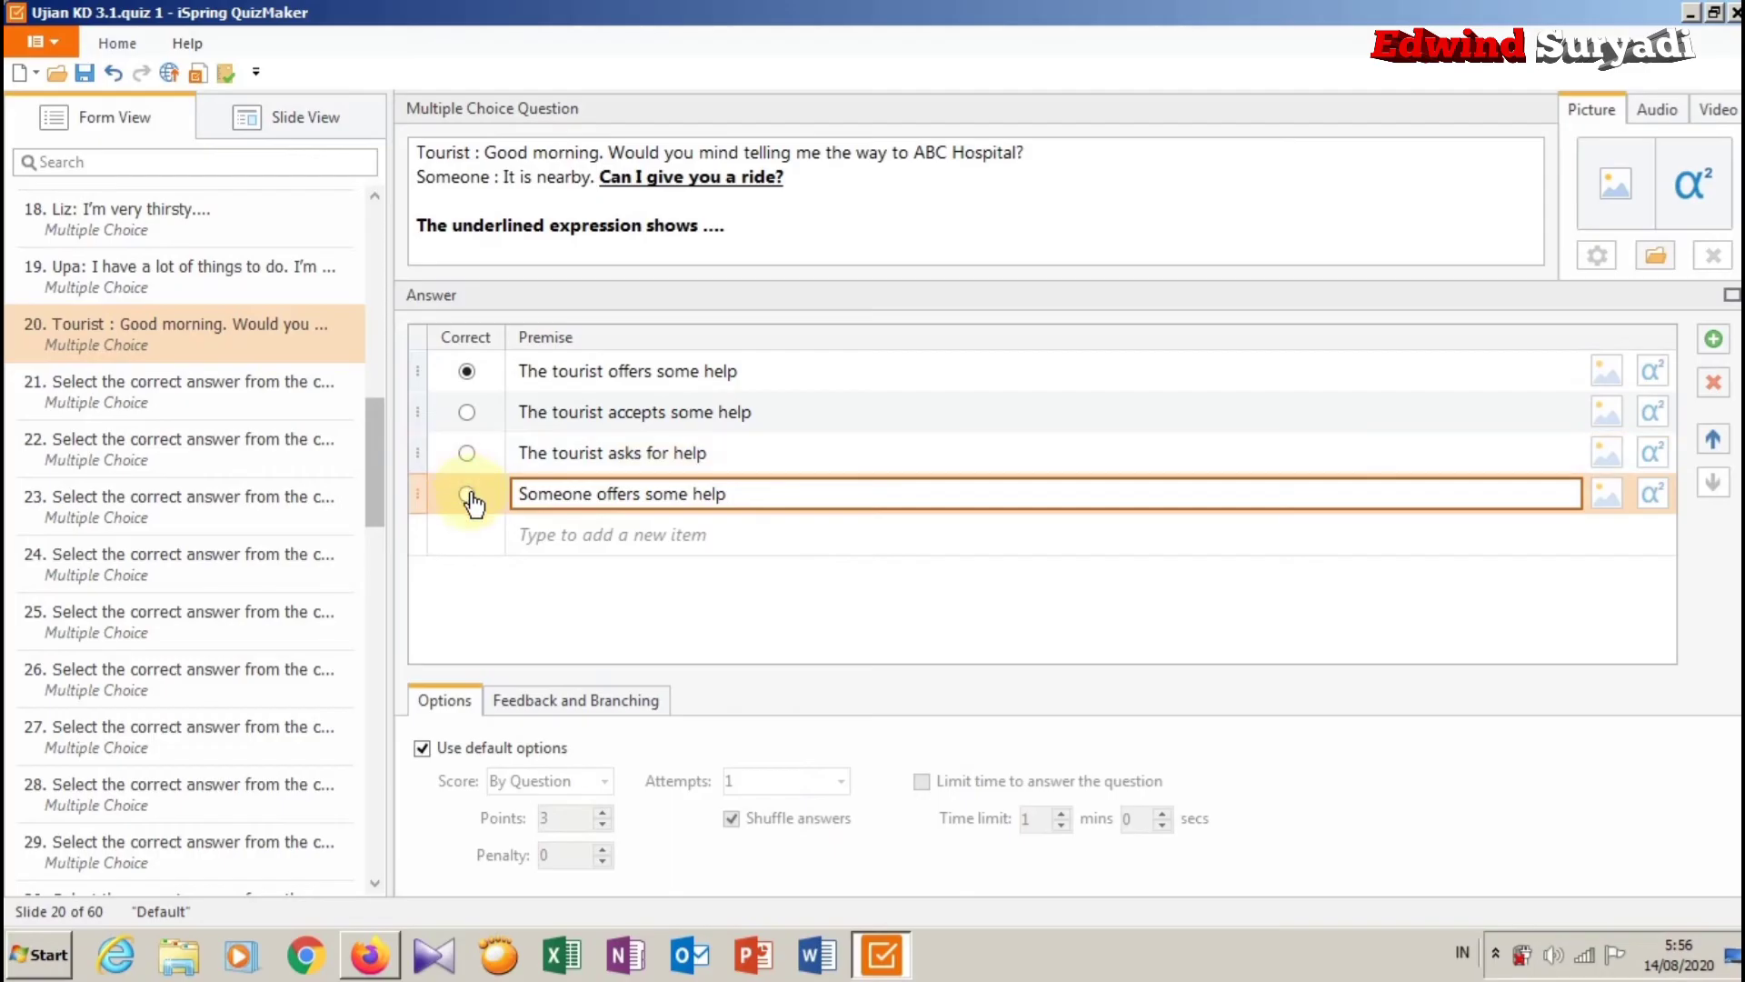
{"action": "left_click", "coordinate": [467, 495]}
Copy option E of Soal 18 from Firefox into QuizMaker as question 20's fifth answer and correct it to "Someone accepts the help".
{"action": "left_click", "coordinate": [370, 954]}
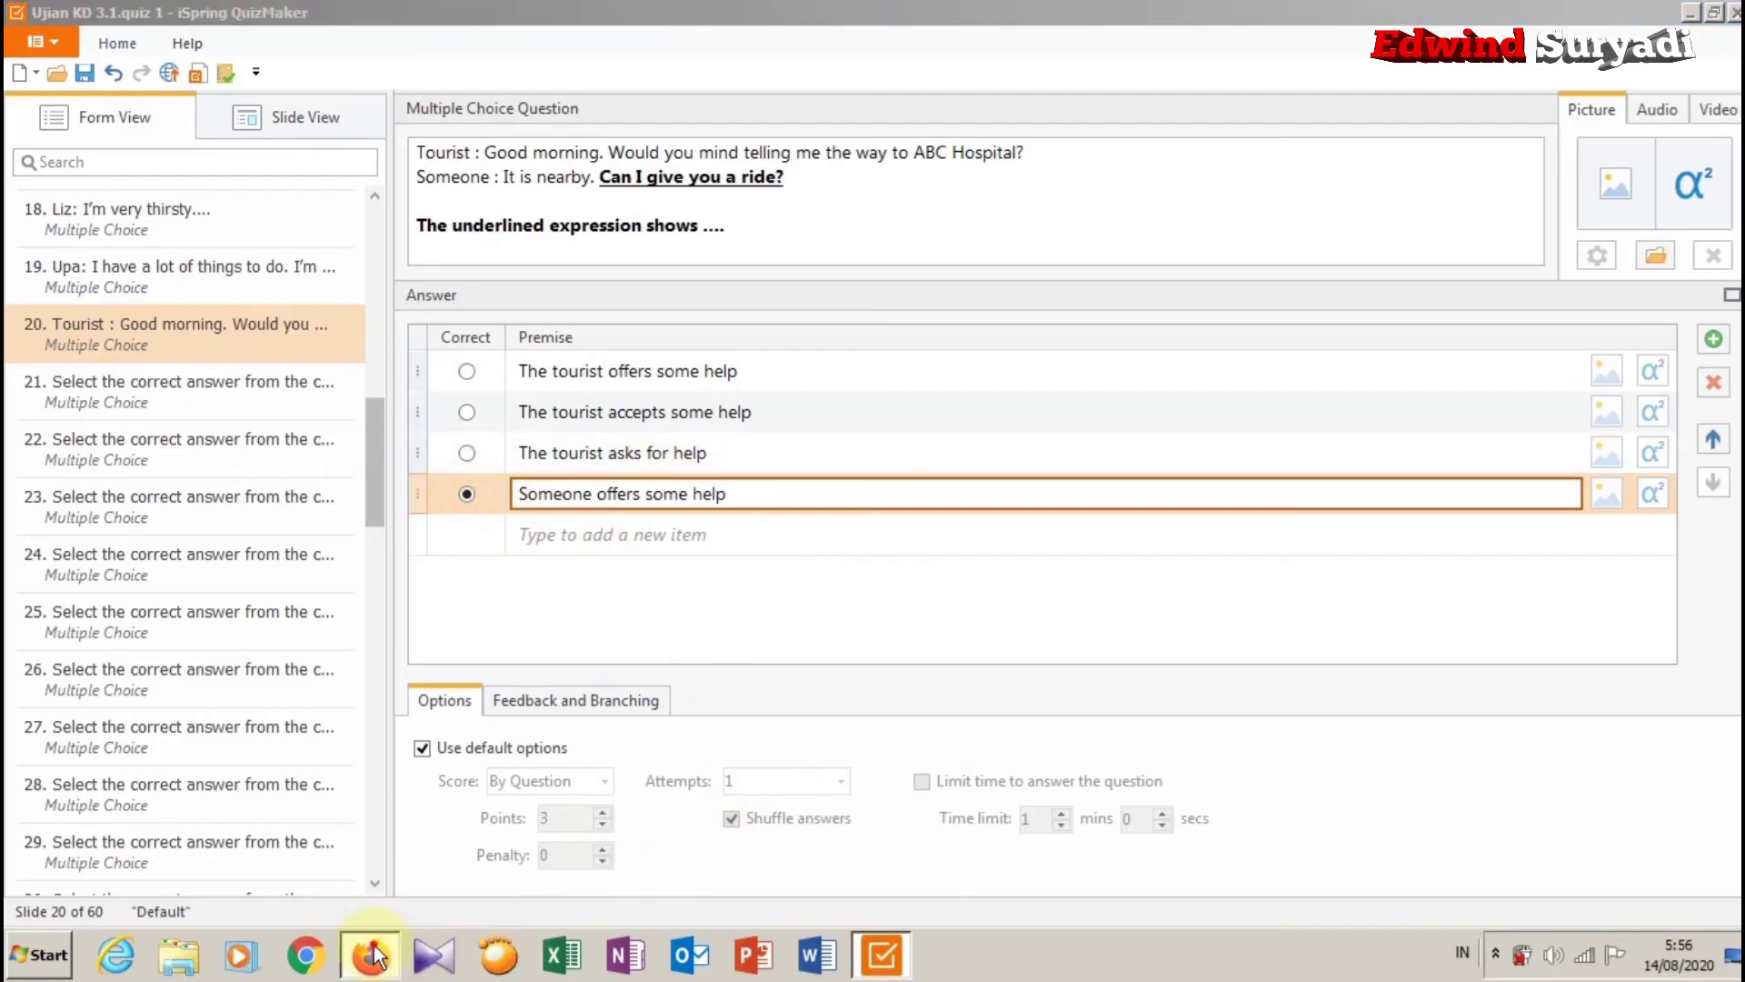
{"action": "left_click_drag", "start_coordinate": [459, 615], "coordinate": [215, 617]}
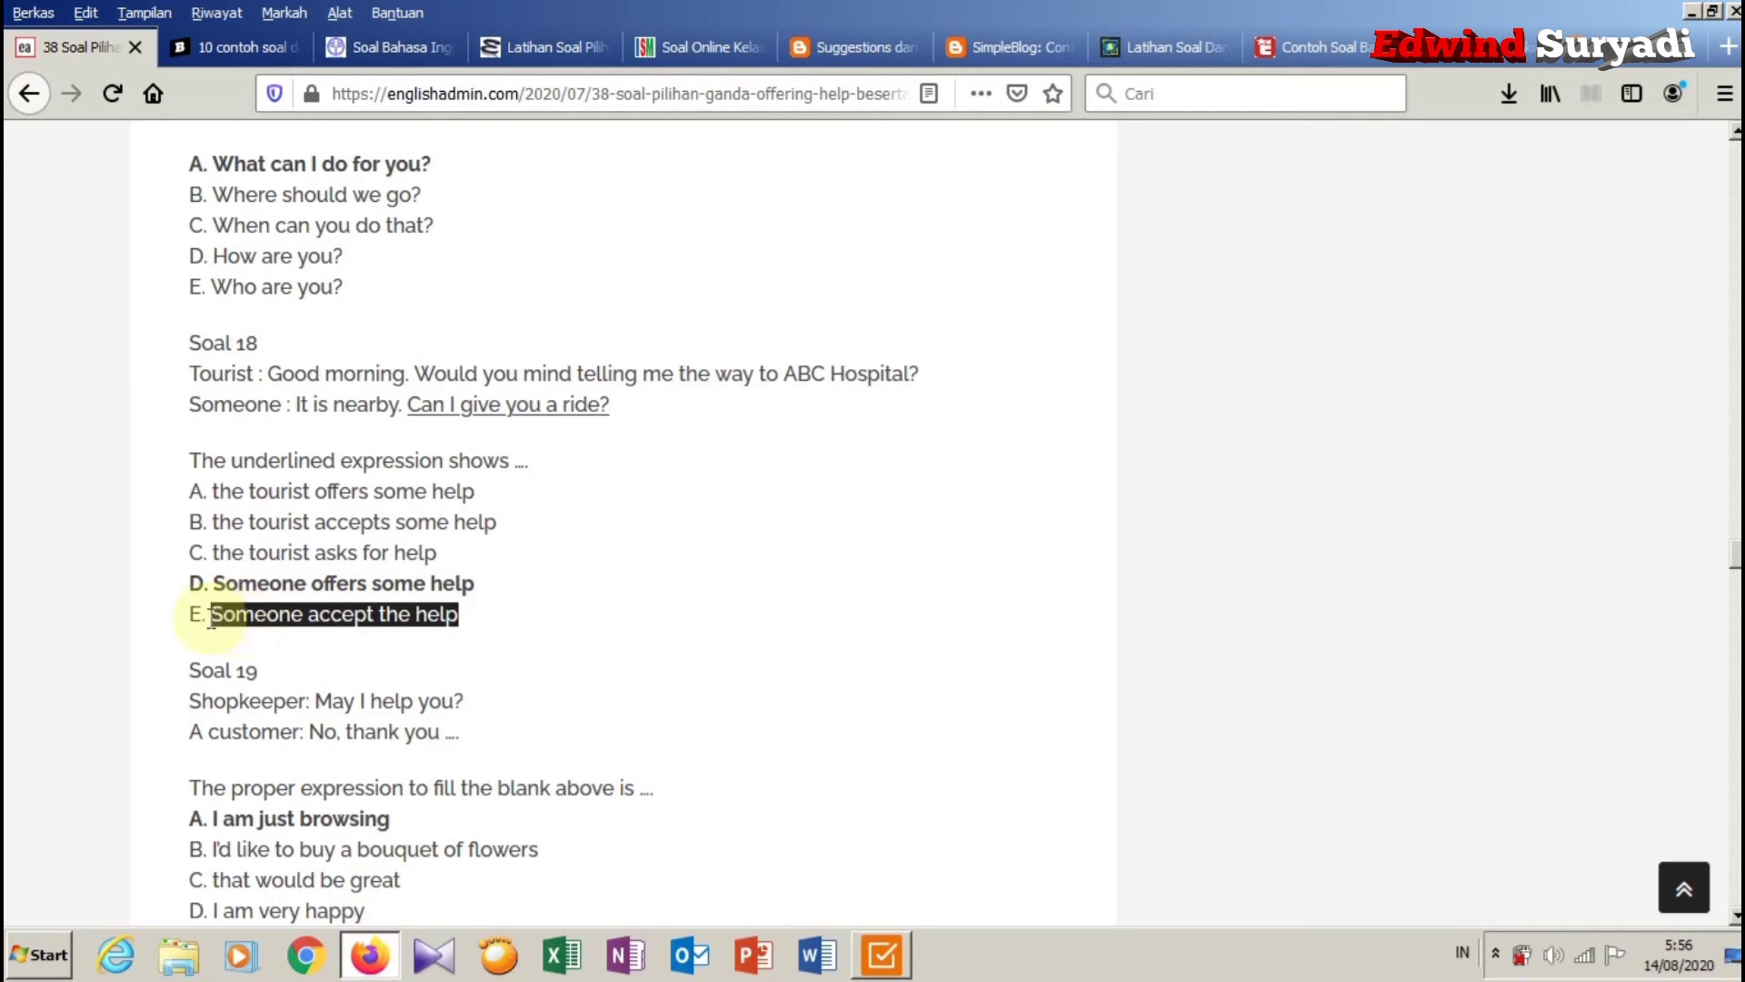
{"action": "right_click", "coordinate": [262, 624]}
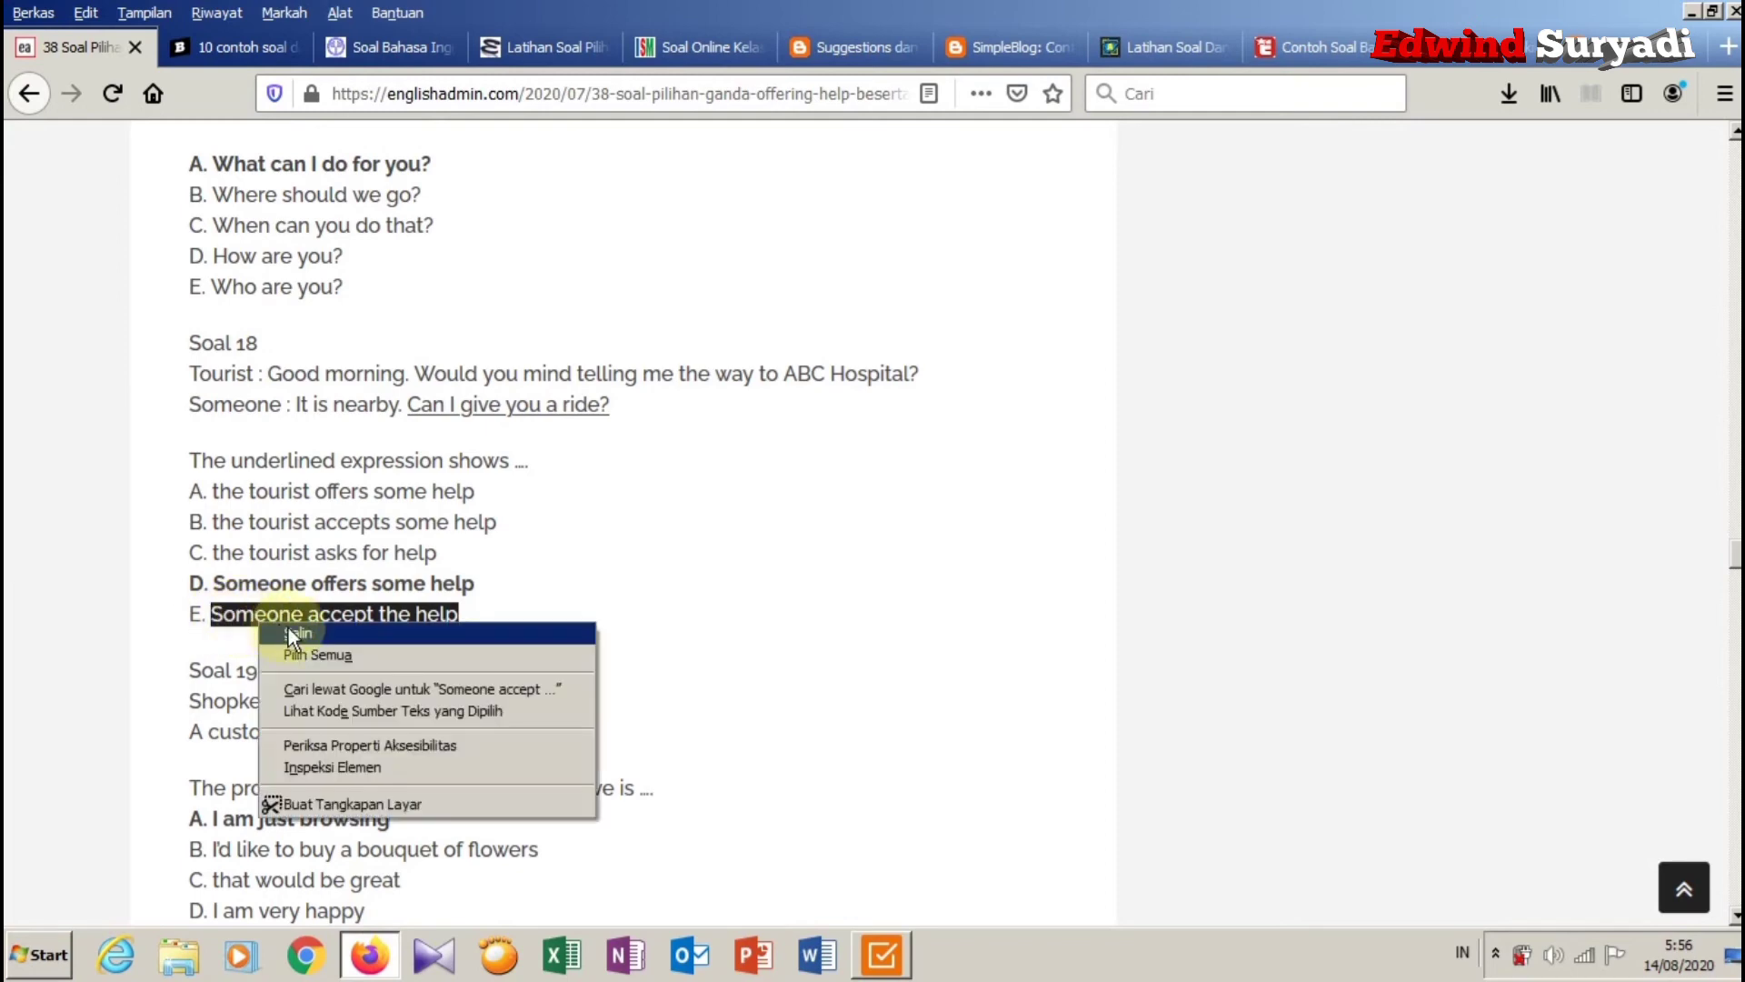
{"action": "left_click", "coordinate": [292, 631]}
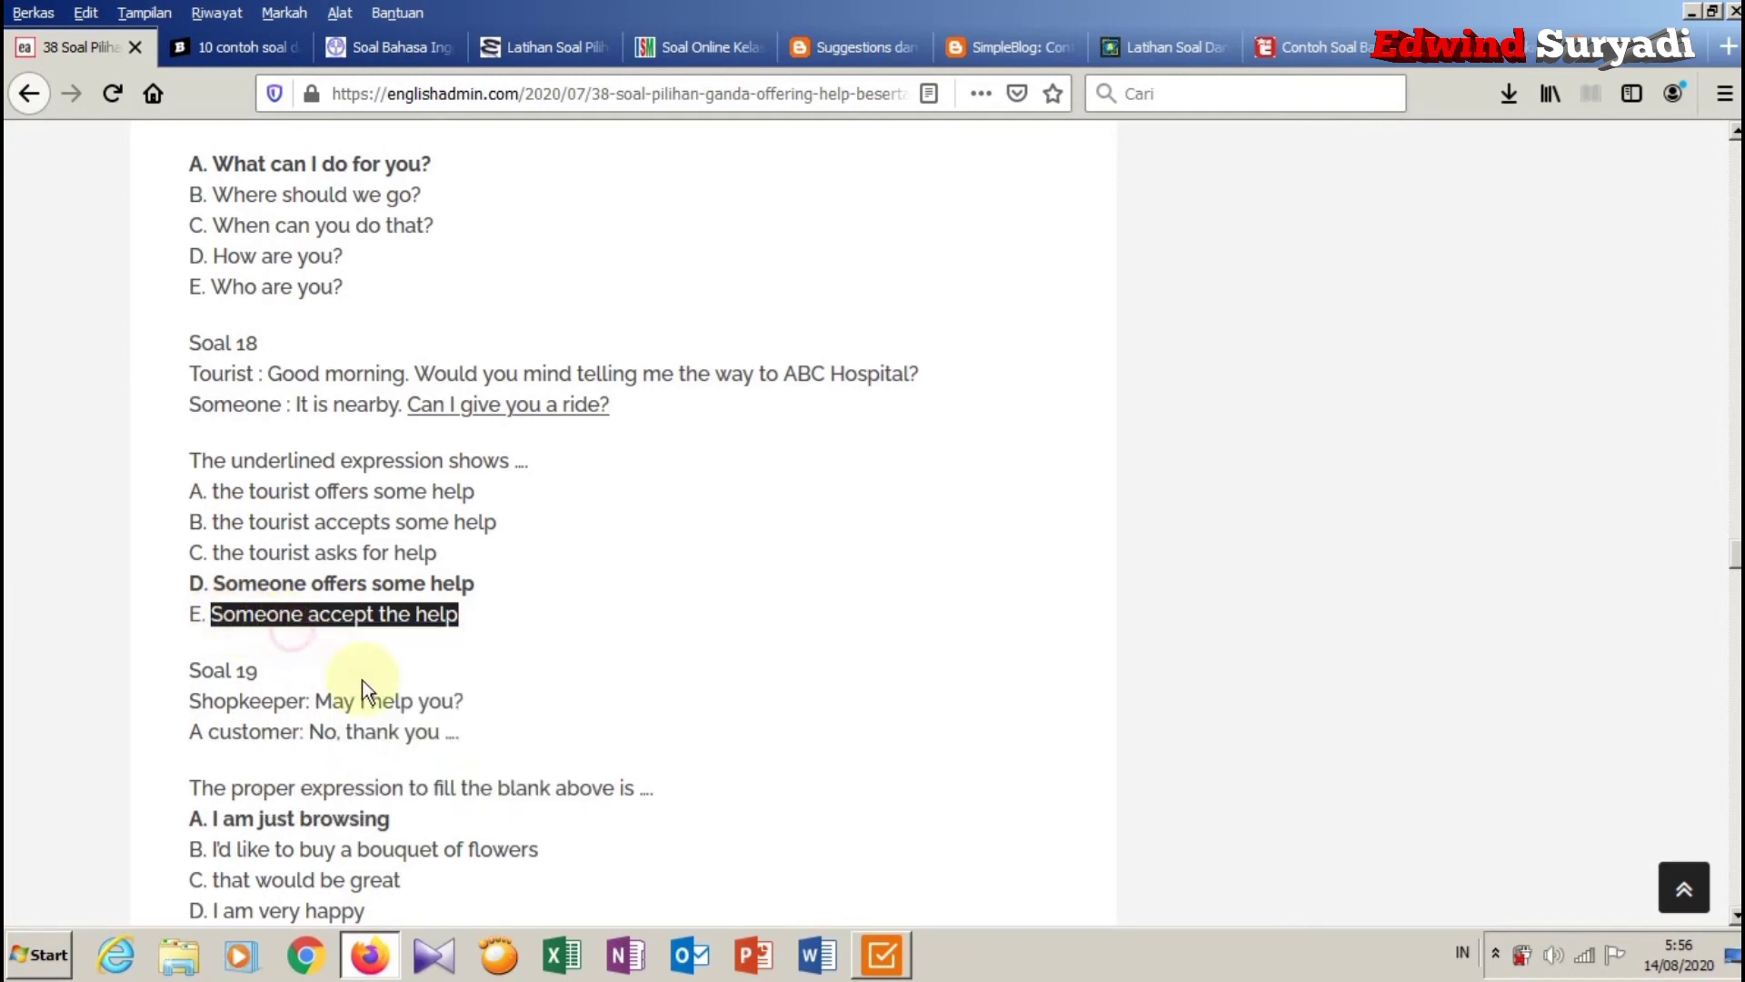
{"action": "left_click", "coordinate": [882, 954]}
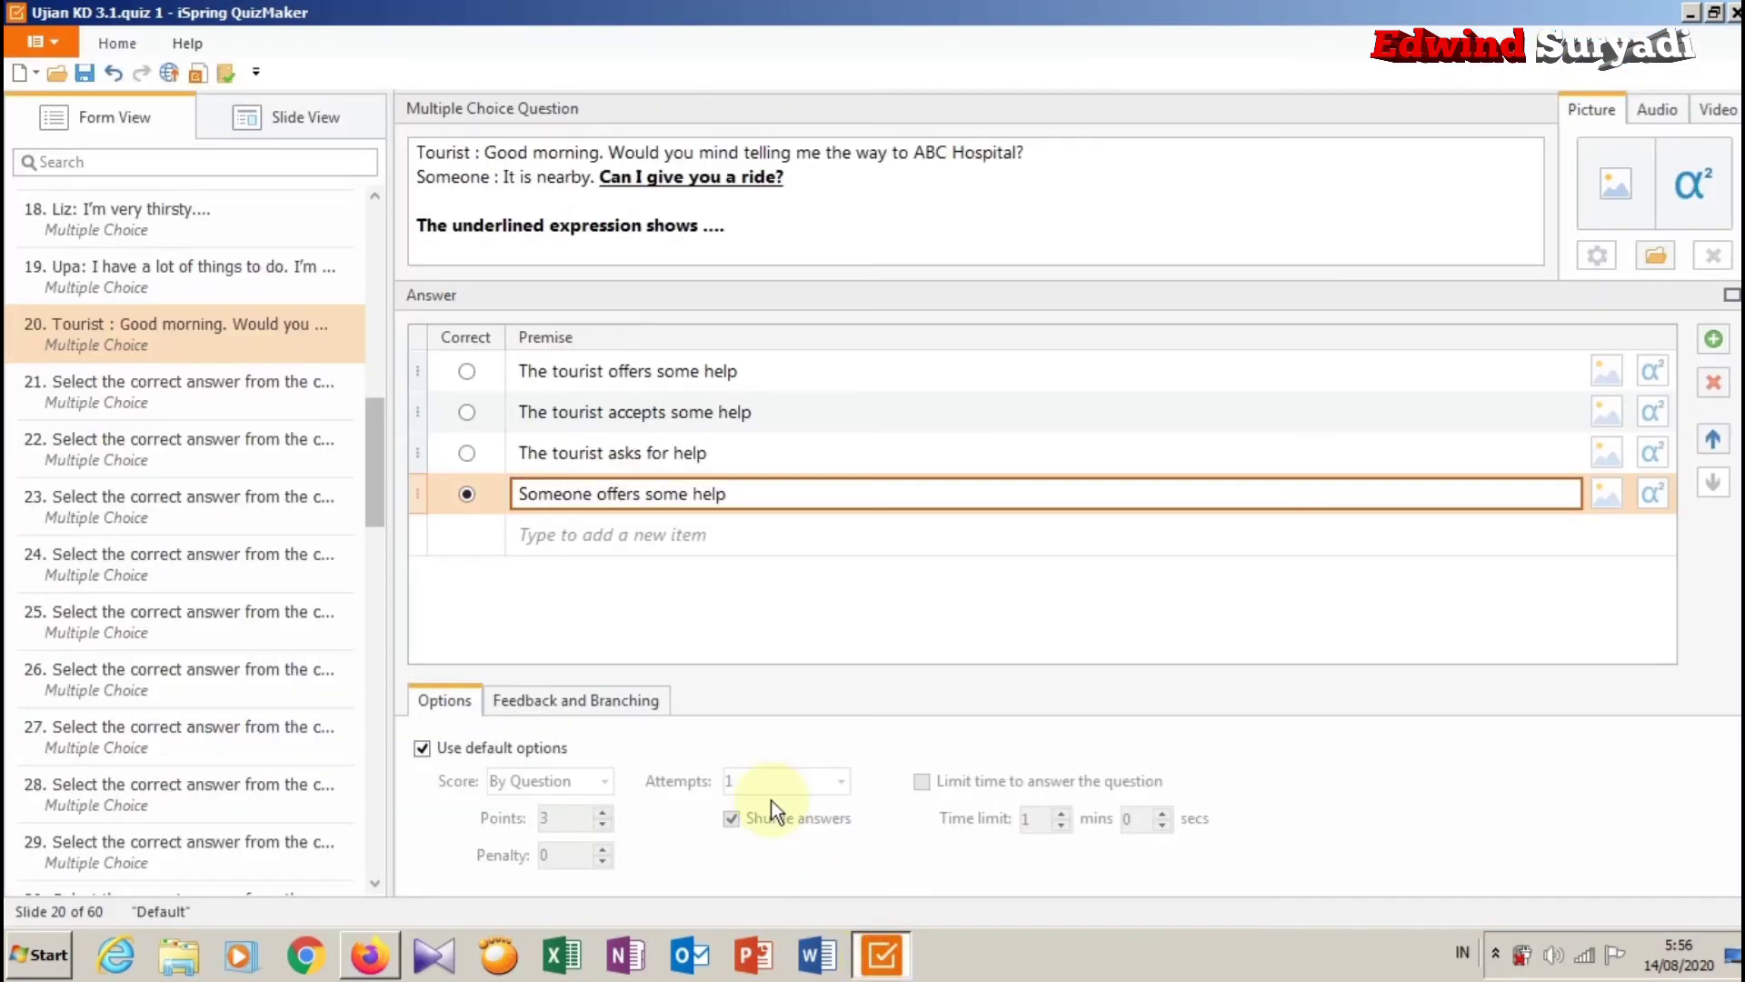
{"action": "left_click", "coordinate": [707, 542]}
{"action": "right_click", "coordinate": [710, 543]}
{"action": "left_click", "coordinate": [775, 617]}
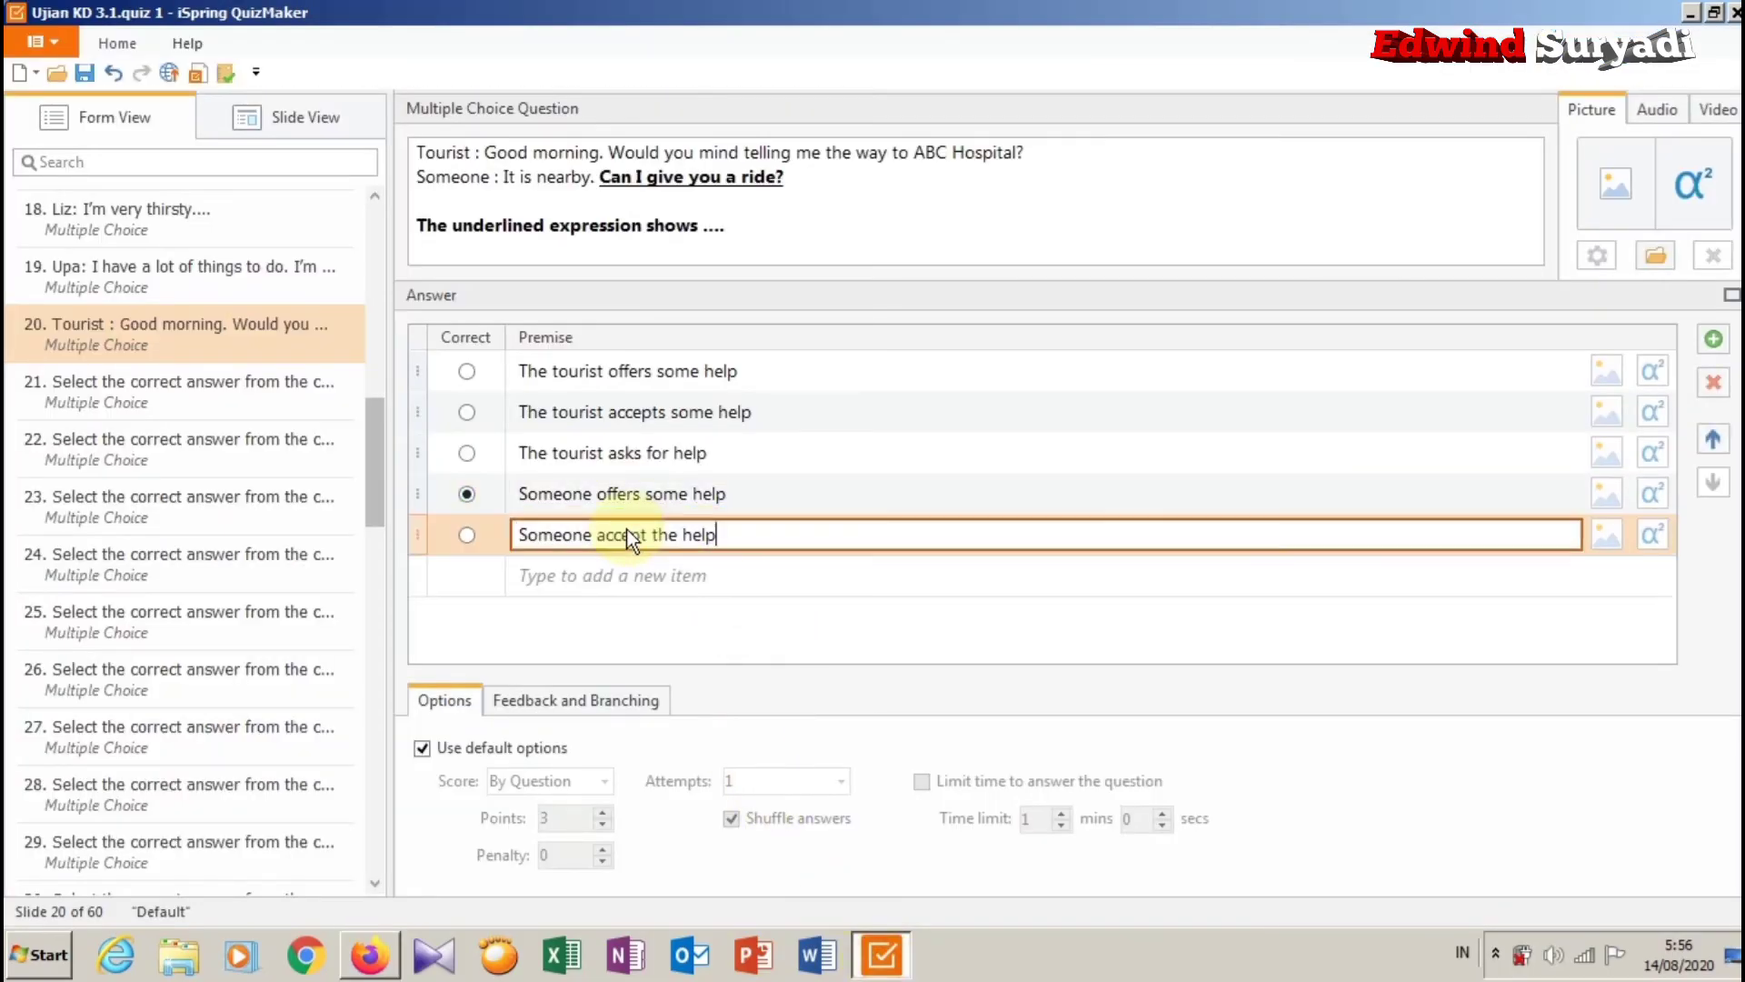
{"action": "left_click", "coordinate": [655, 538]}
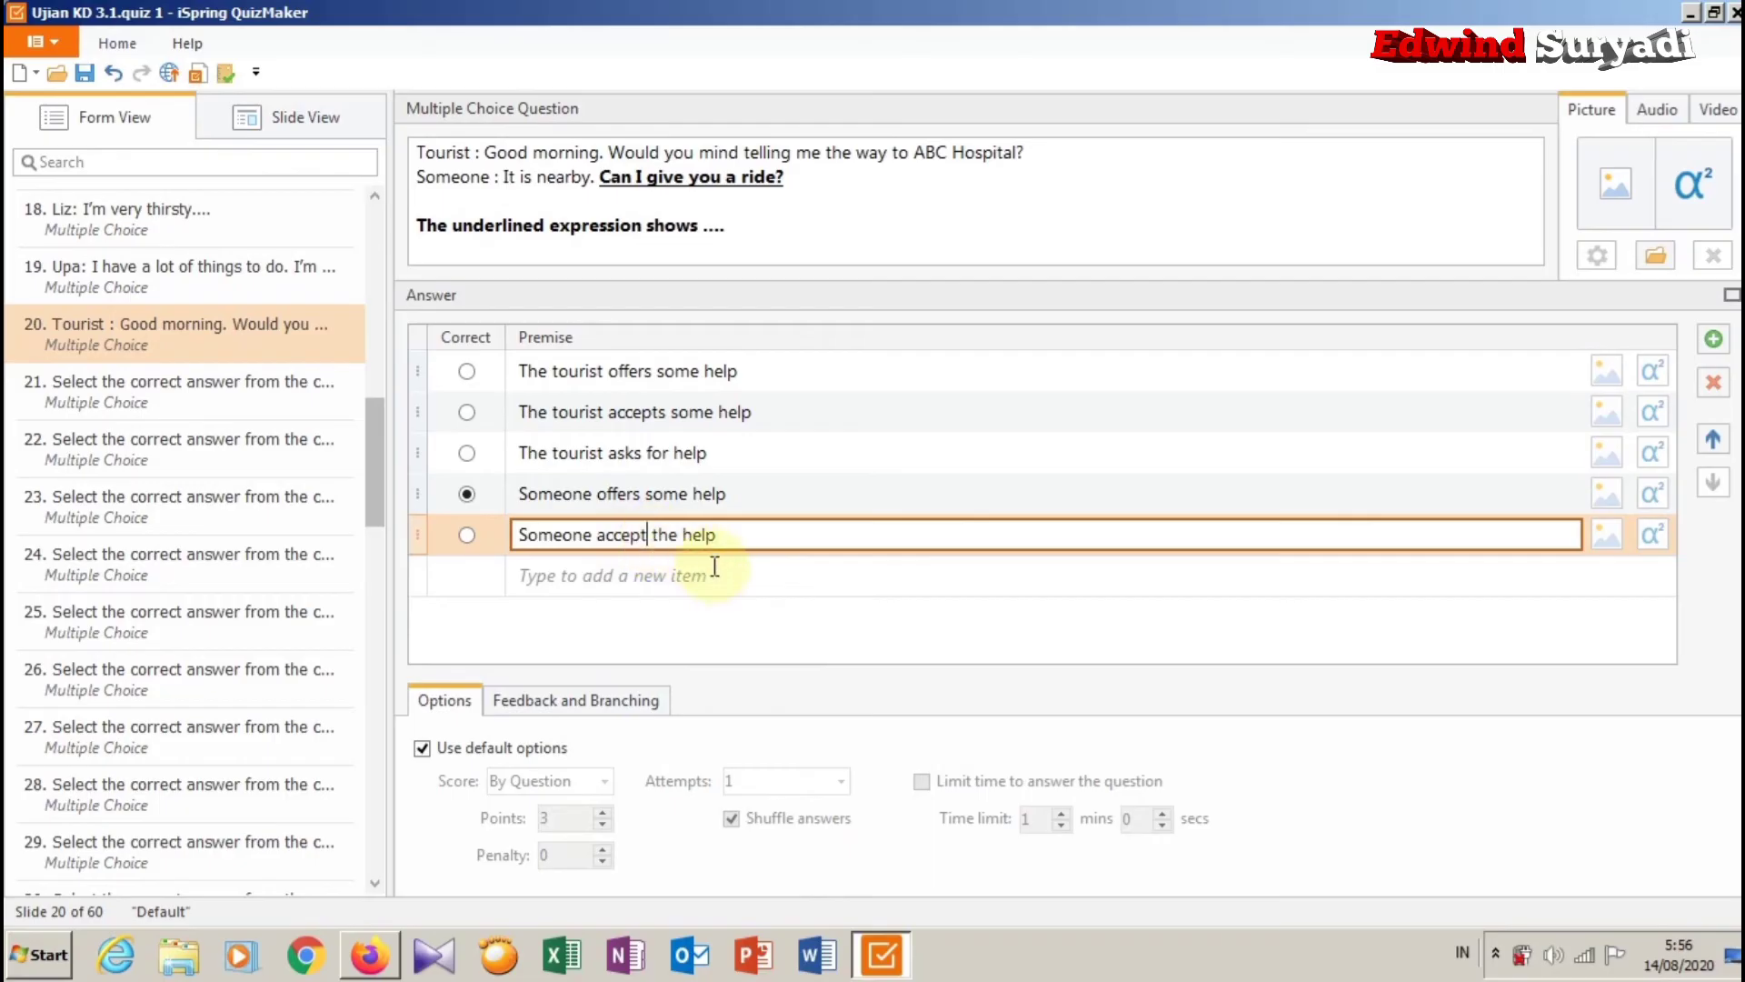
{"action": "type", "text": "s"}
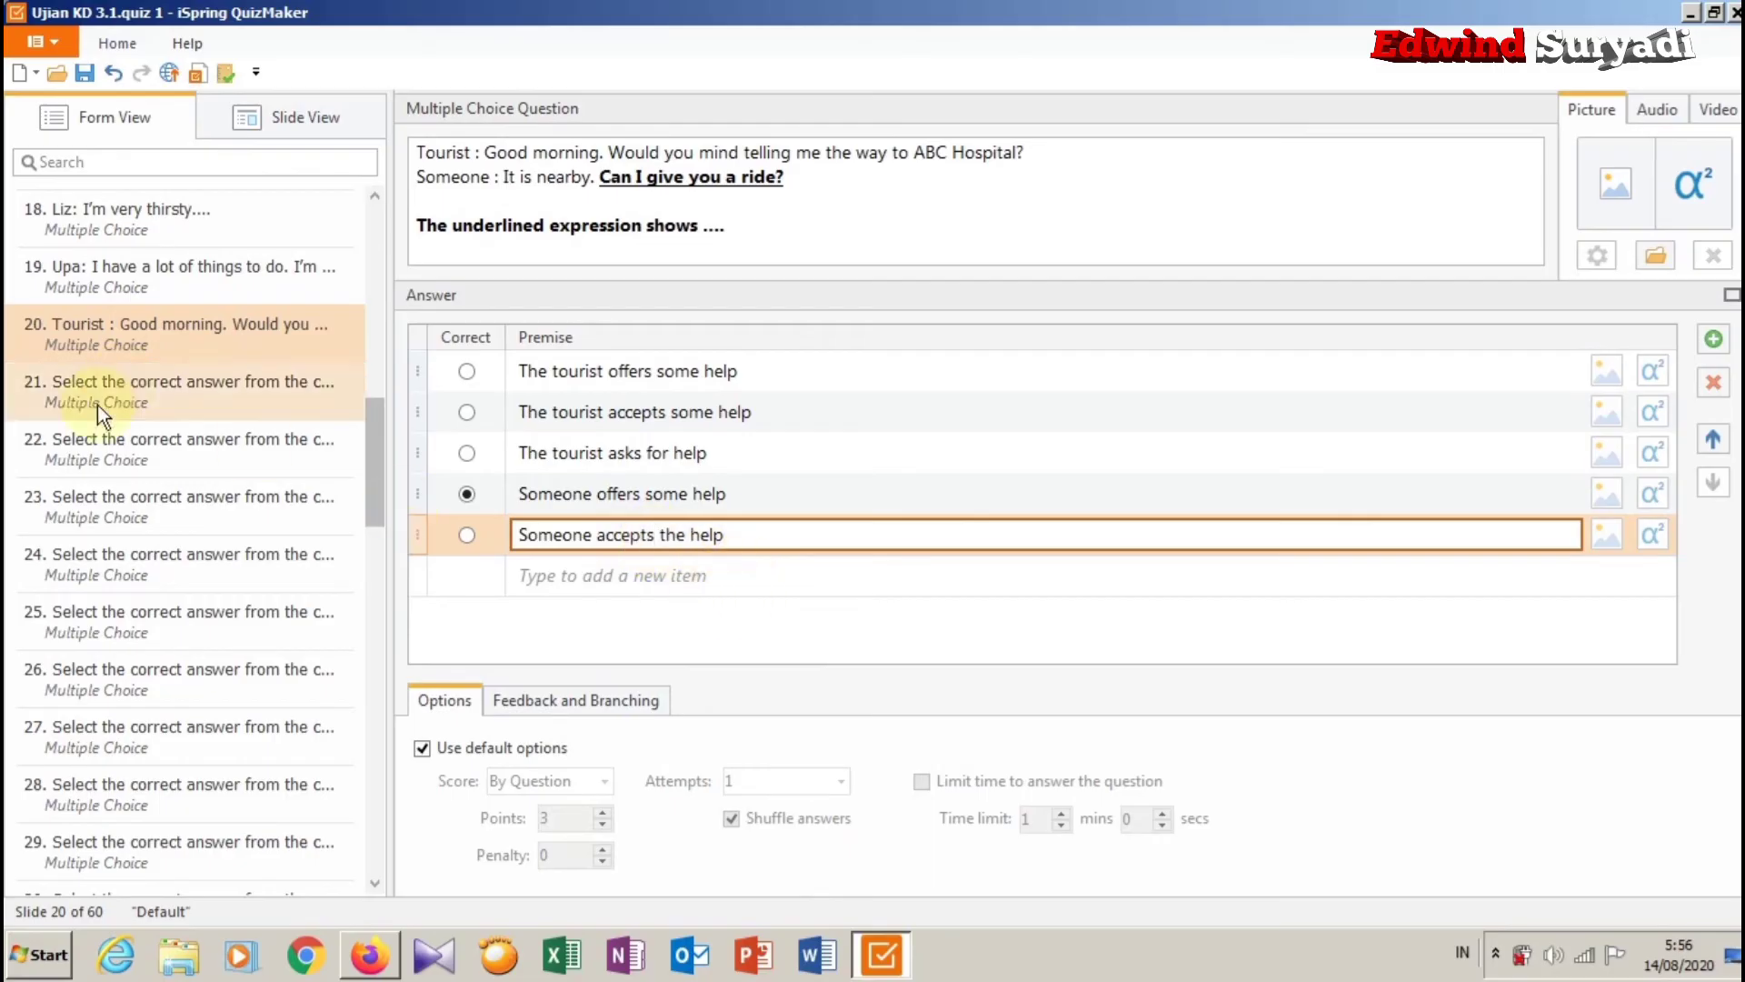
Copy the Soal 19 dialogue and its "The proper expression" line from Firefox over the placeholder text of question 21 in QuizMaker.
{"action": "left_click", "coordinate": [369, 954]}
{"action": "scroll", "coordinate": [635, 472], "scroll_direction": "down", "scroll_amount": 5}
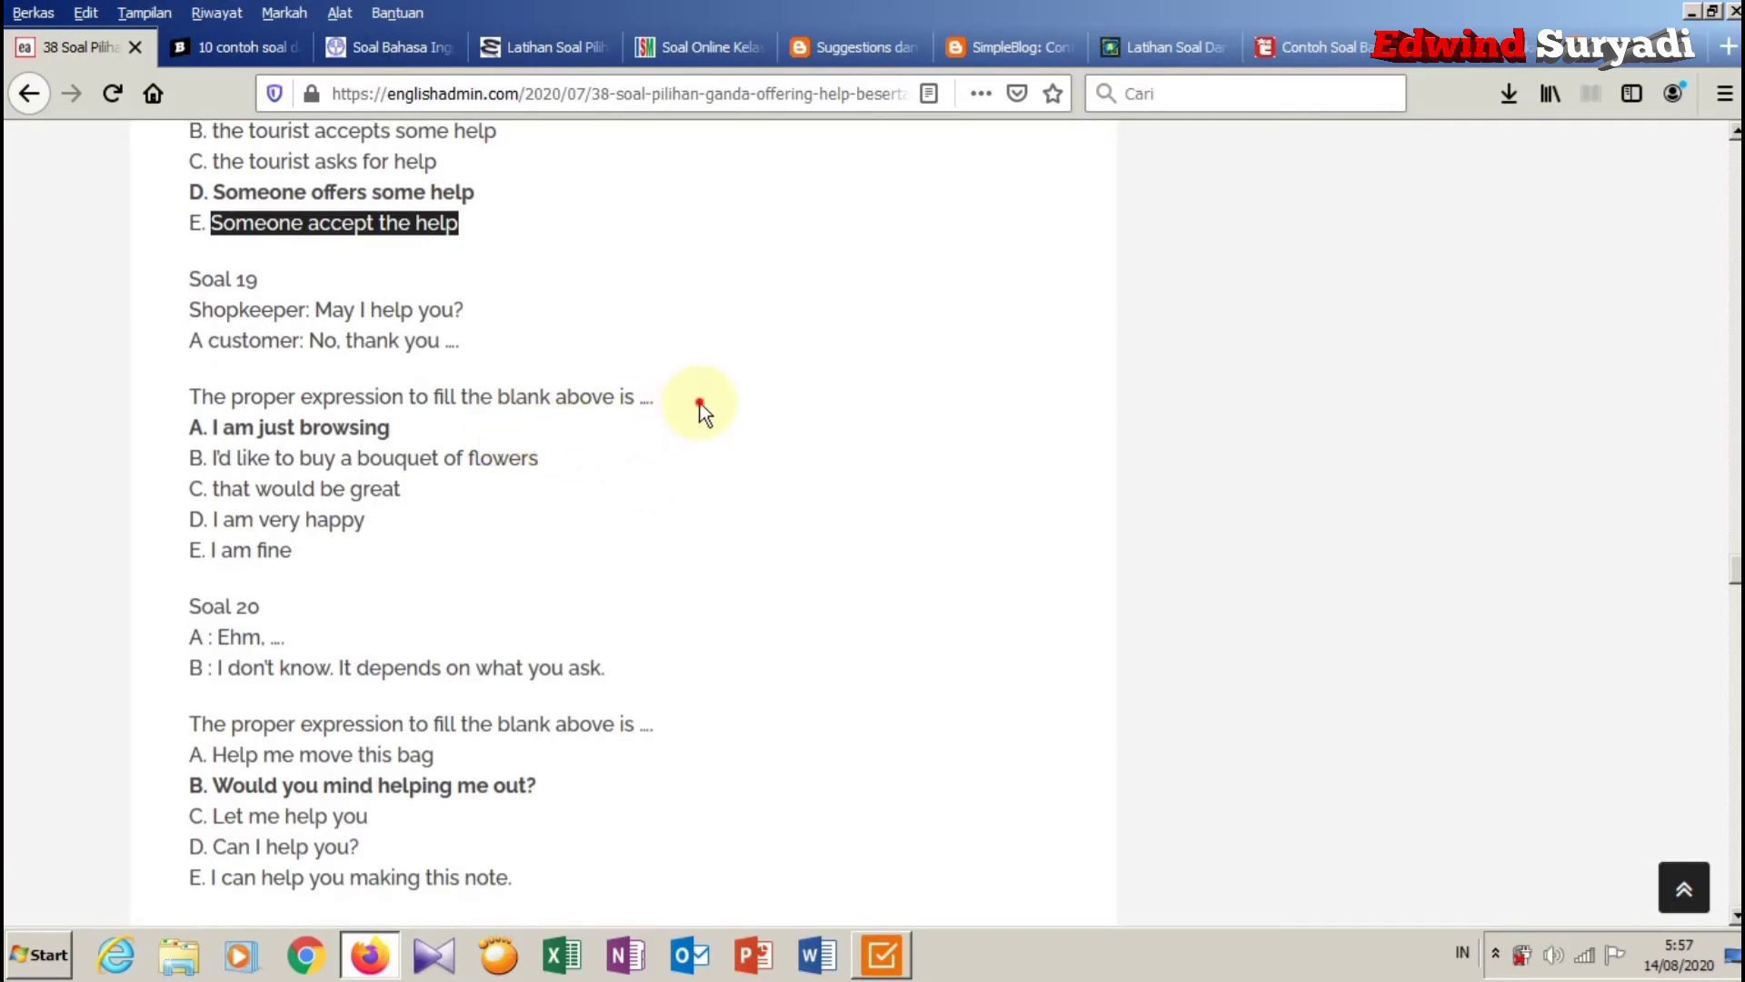
{"action": "left_click_drag", "start_coordinate": [705, 405], "coordinate": [195, 309]}
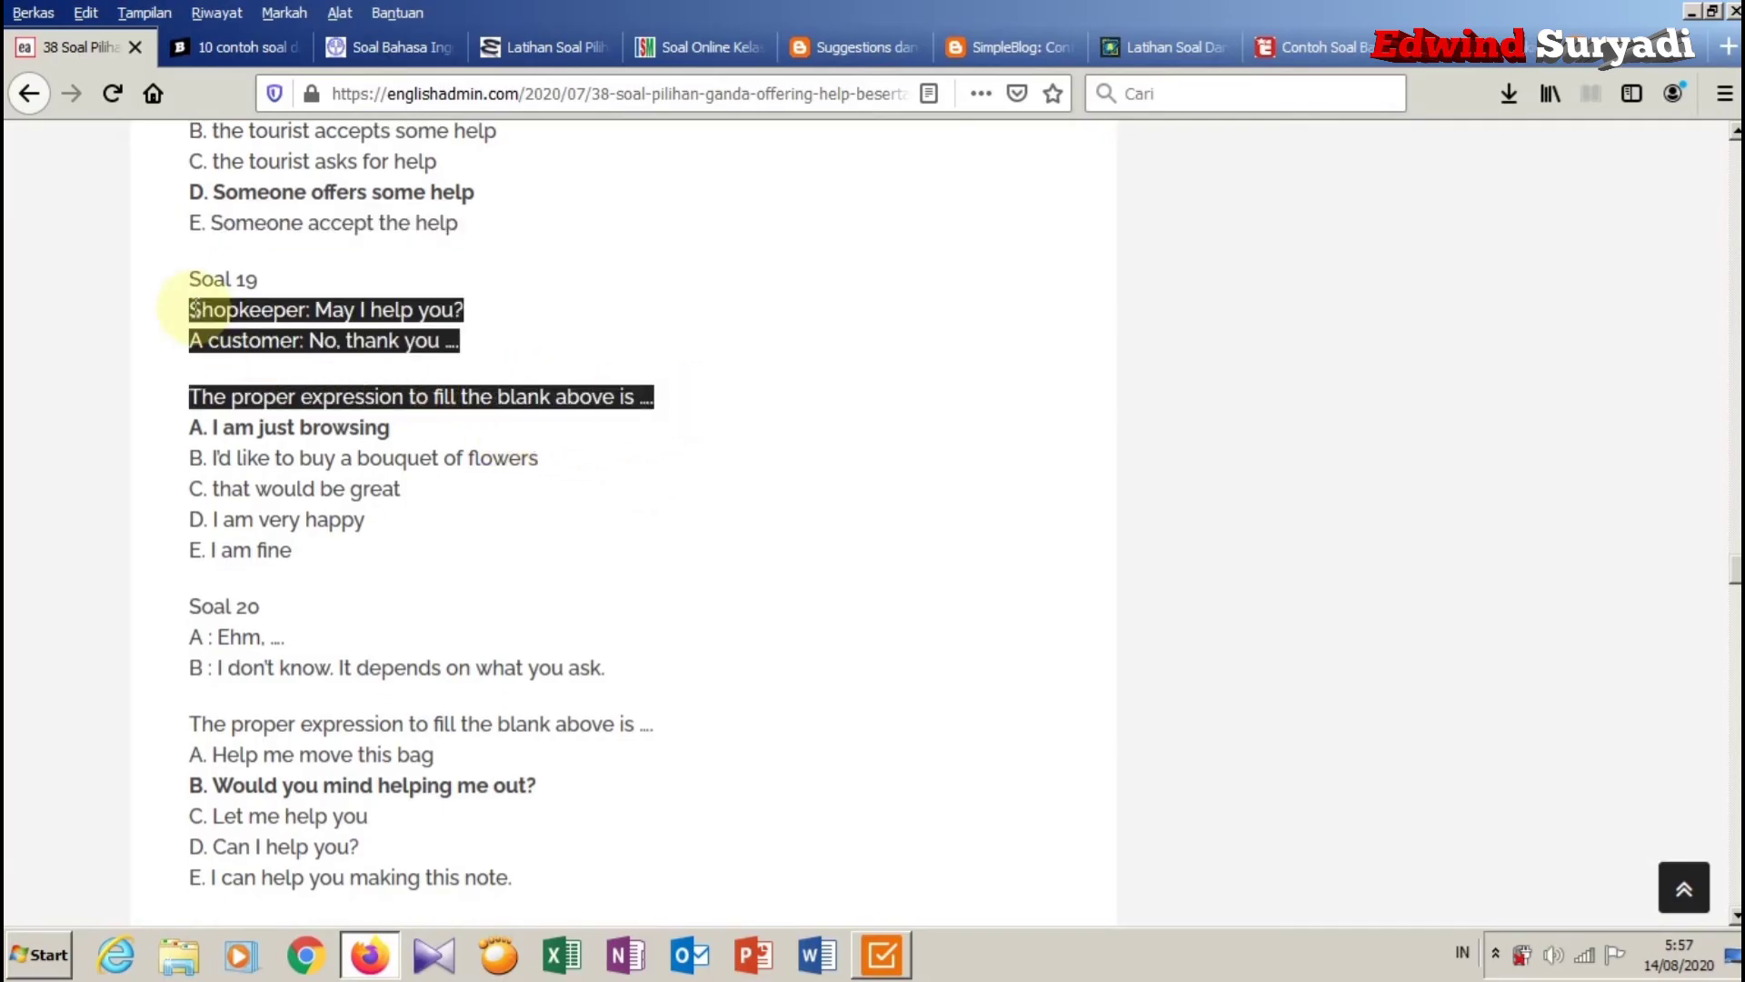
{"action": "right_click", "coordinate": [241, 307]}
{"action": "left_click", "coordinate": [268, 326]}
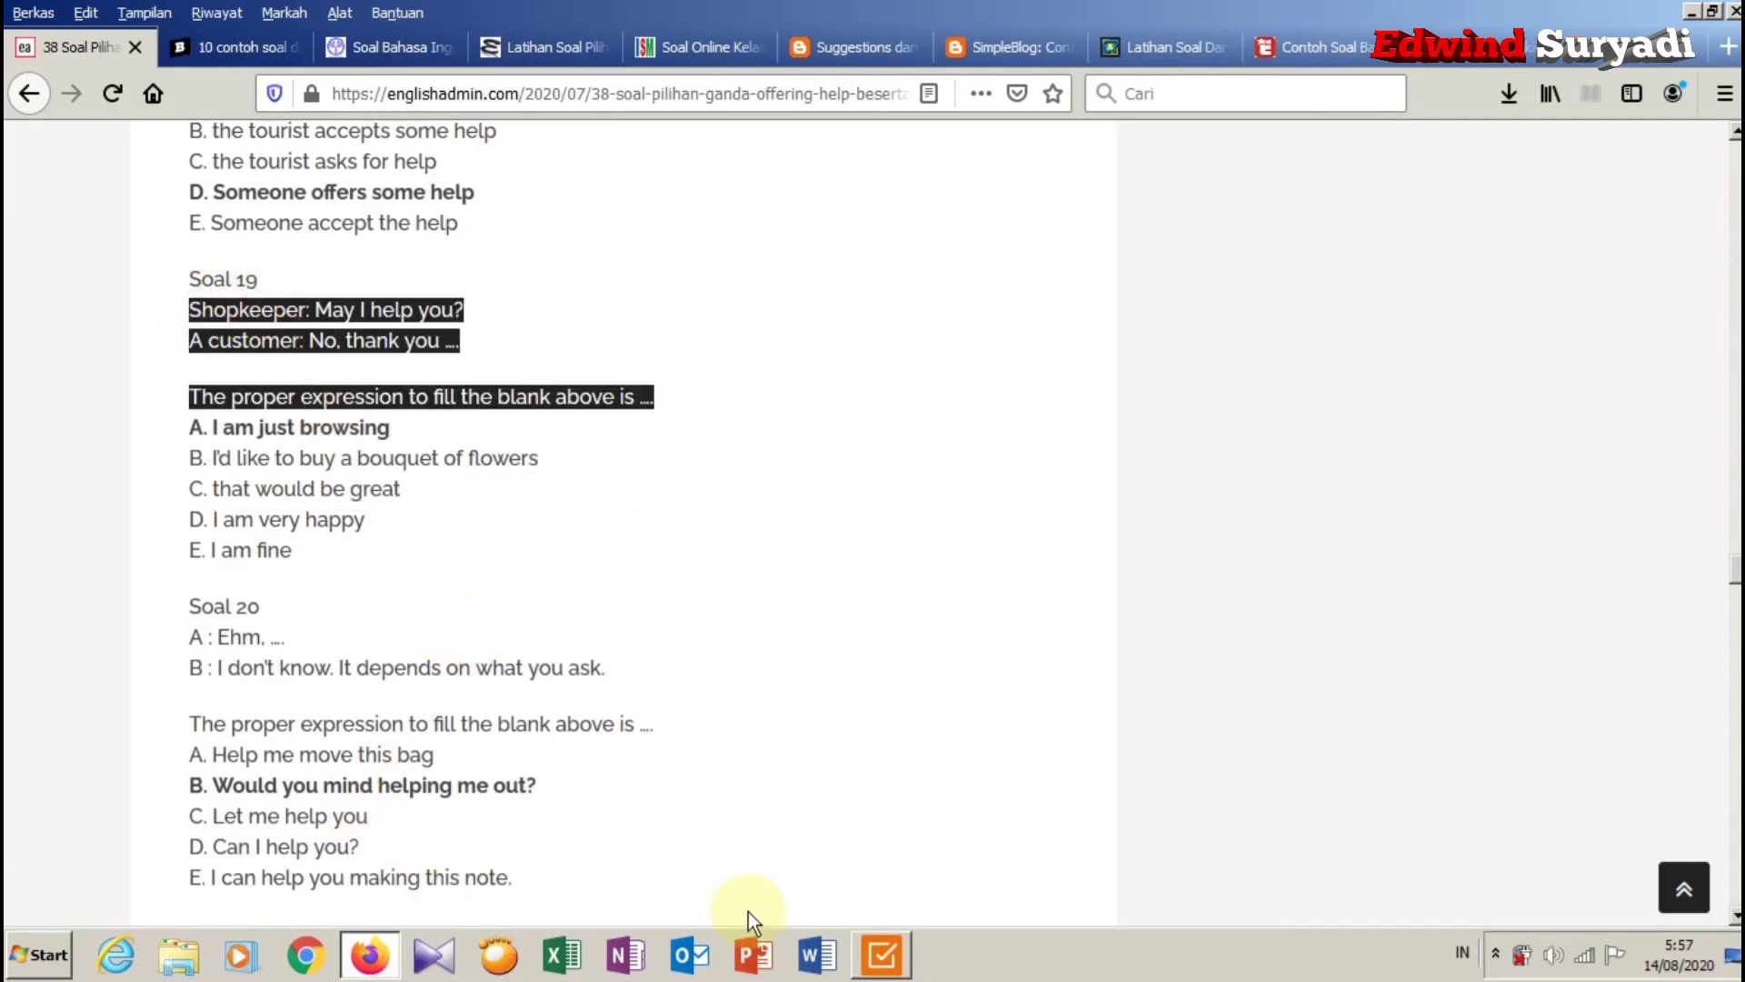
{"action": "left_click", "coordinate": [880, 953]}
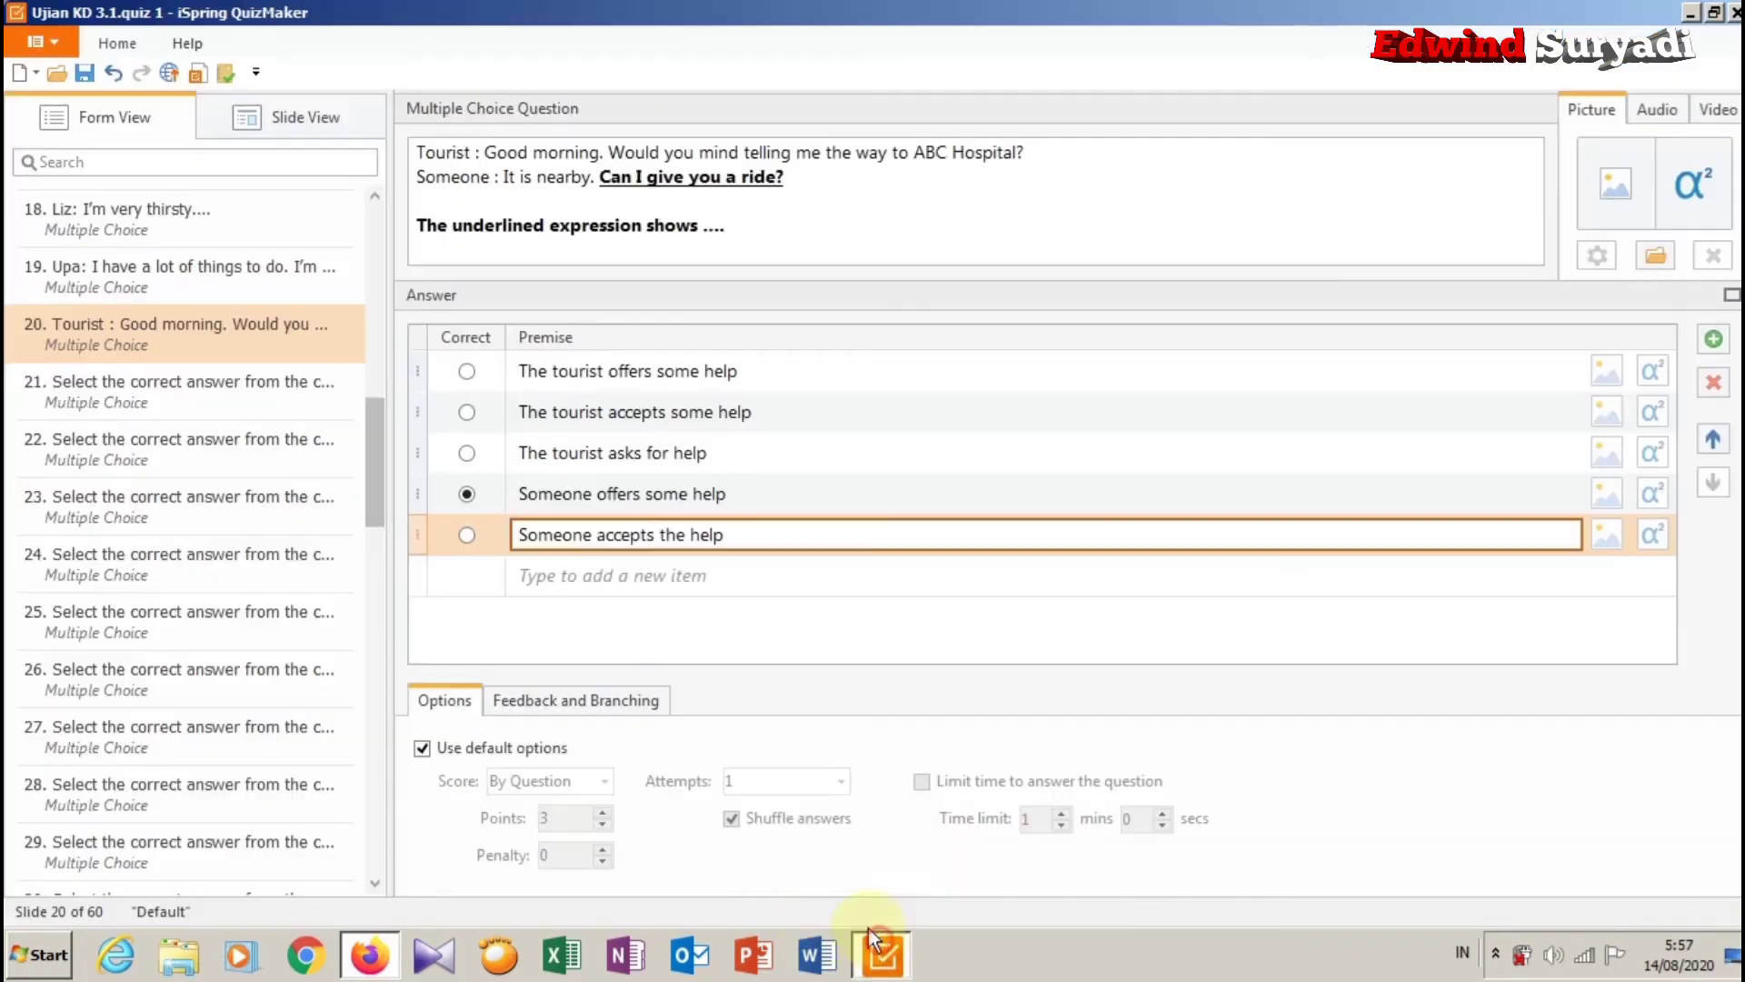
{"action": "left_click", "coordinate": [156, 400]}
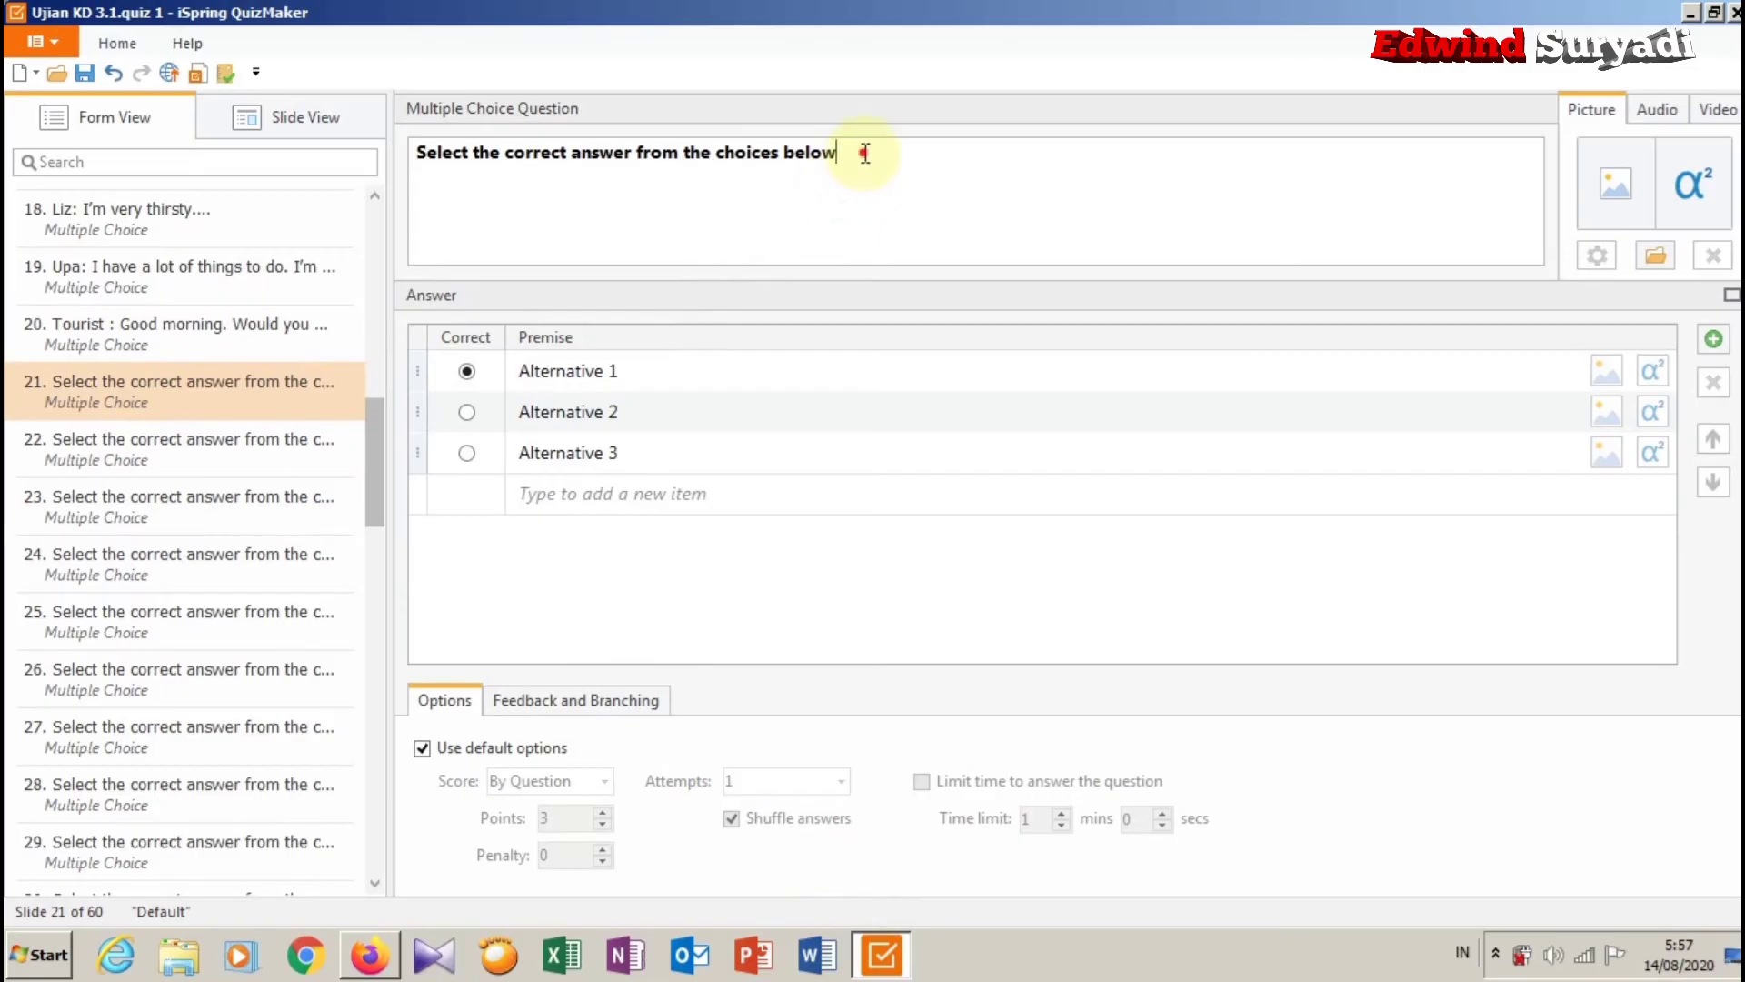
{"action": "left_click_drag", "start_coordinate": [862, 152], "coordinate": [399, 134]}
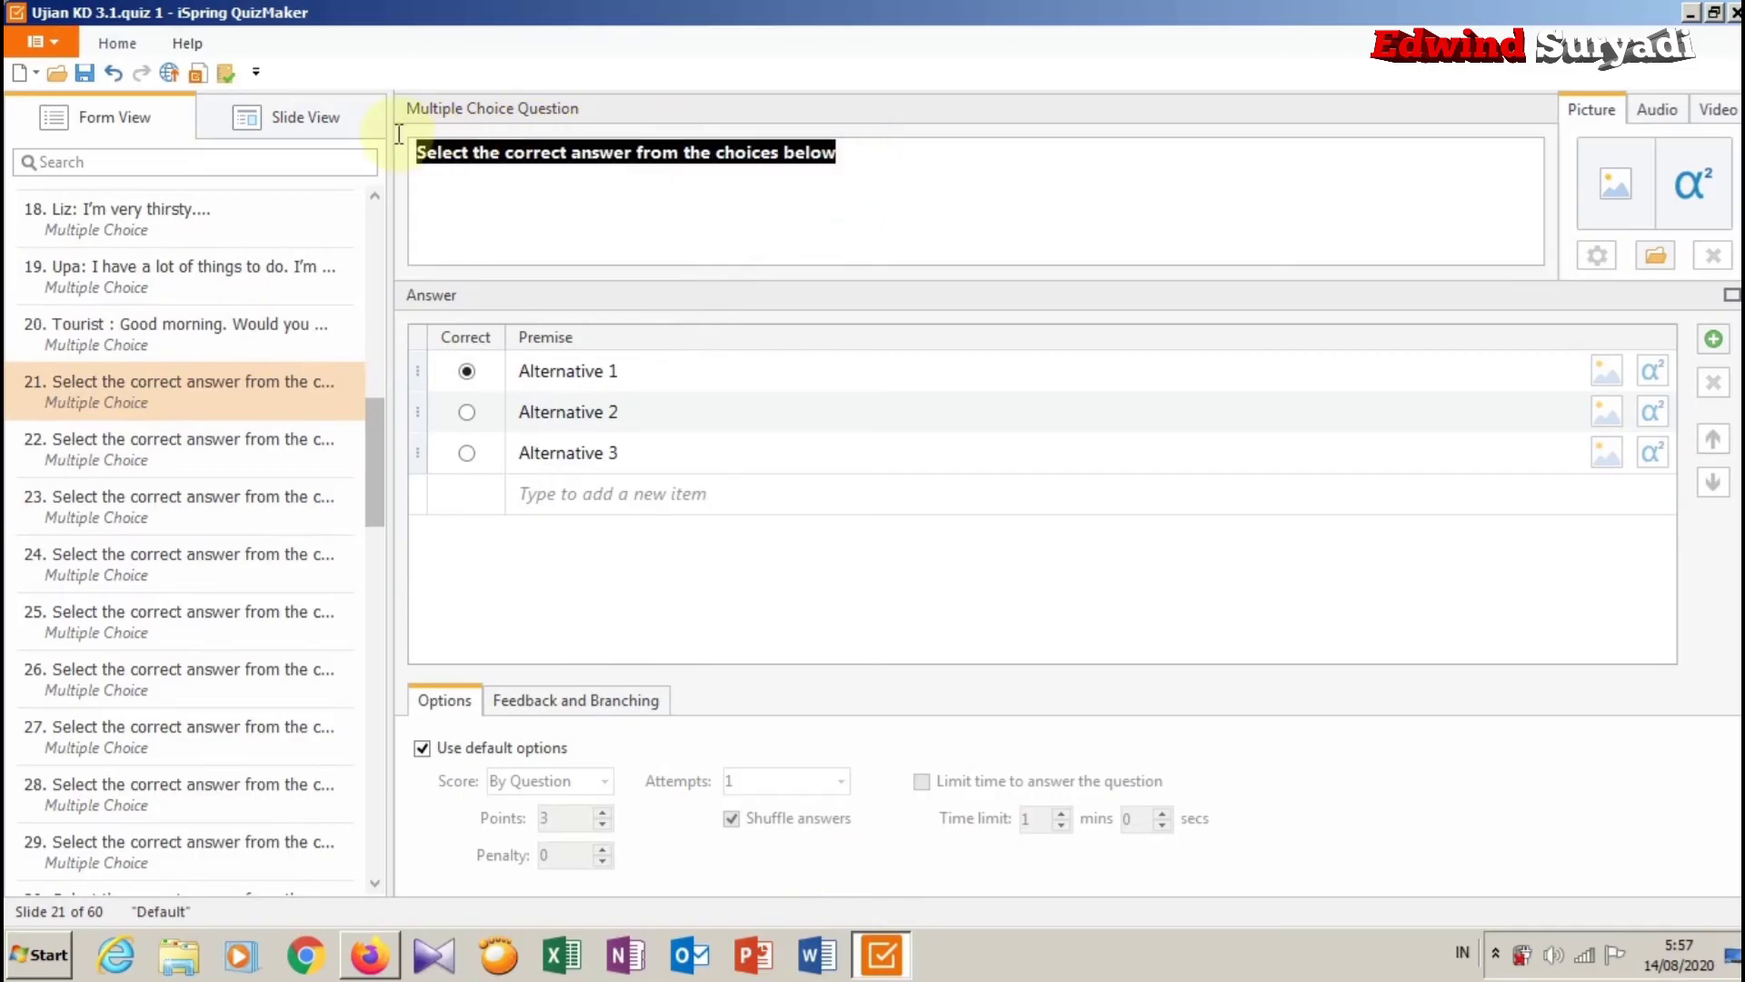
{"action": "right_click", "coordinate": [455, 148]}
{"action": "left_click", "coordinate": [534, 226]}
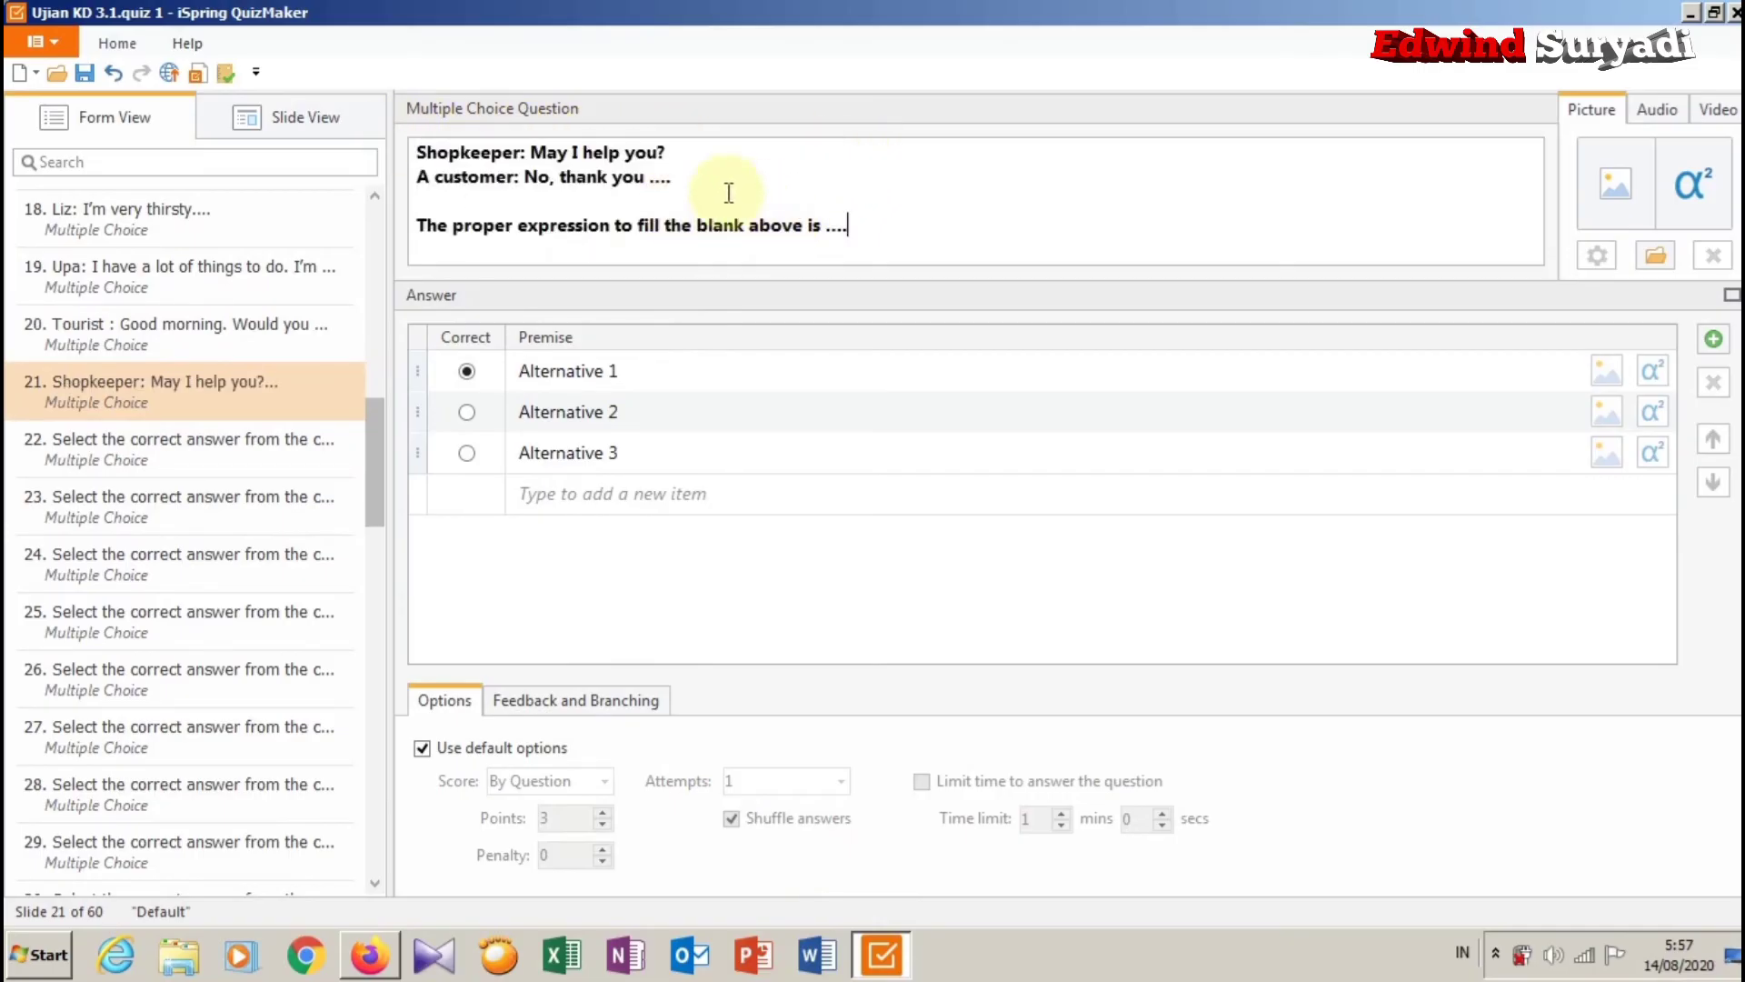
Remove the bold formatting from the Shopkeeper and customer lines in question 21's text.
{"action": "left_click_drag", "start_coordinate": [674, 178], "coordinate": [413, 144]}
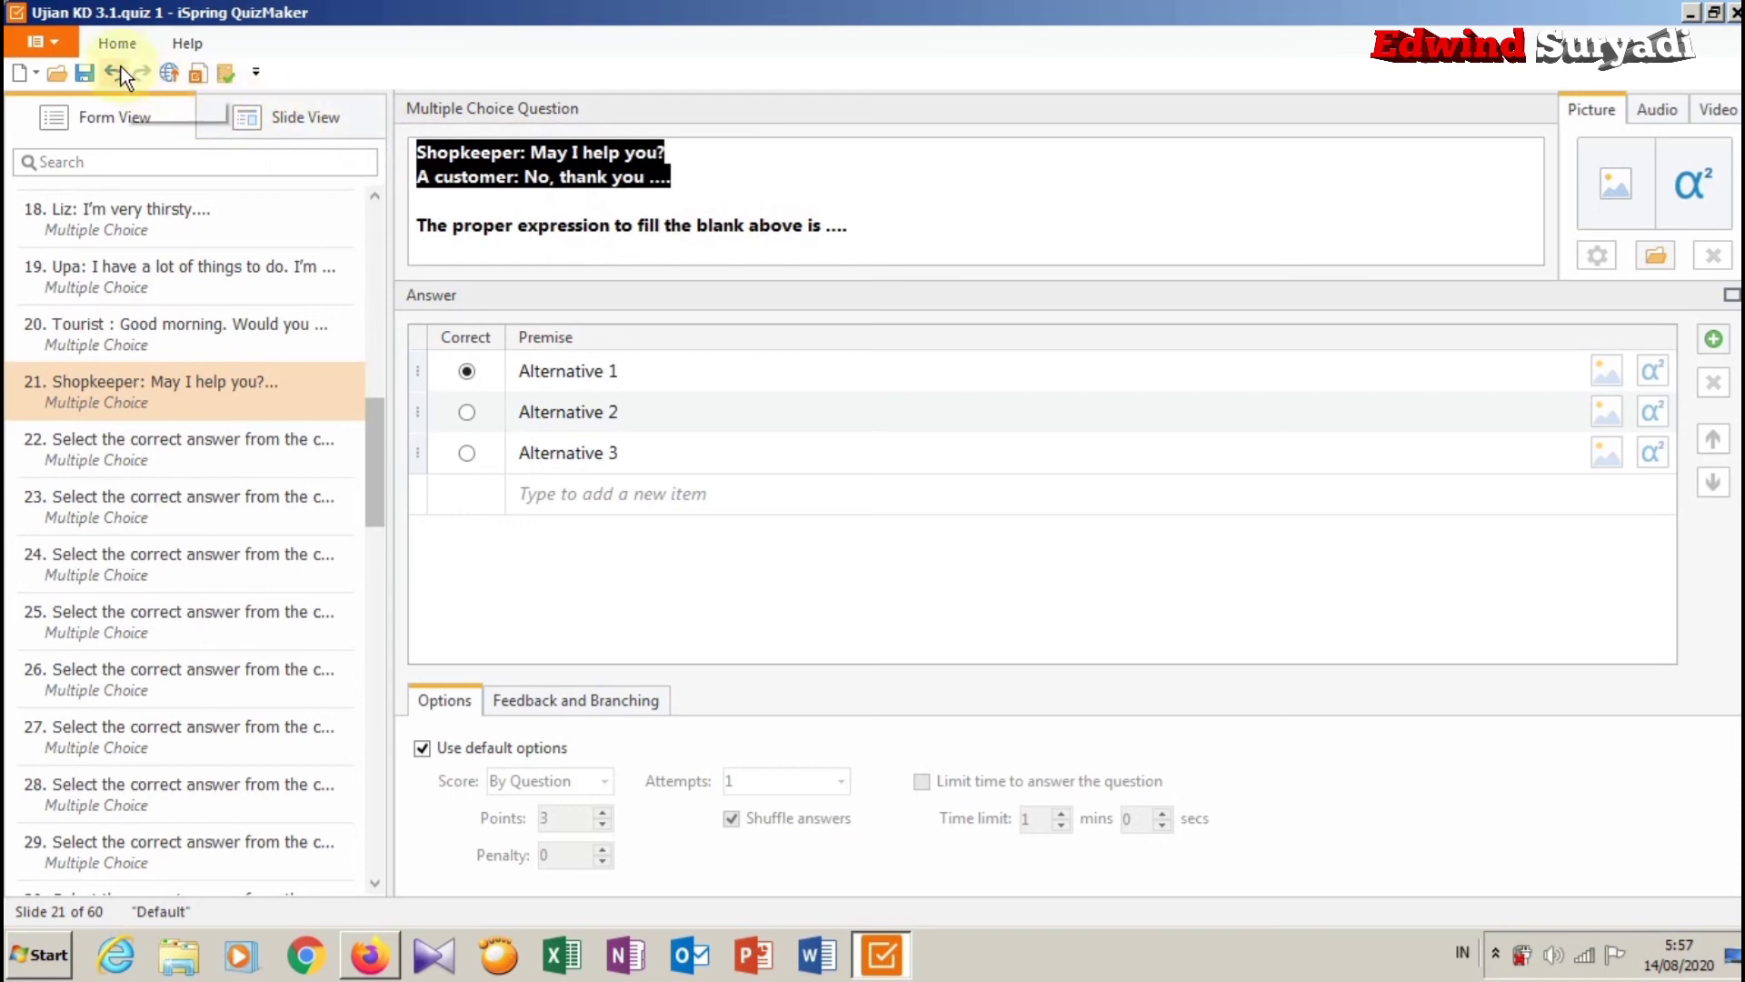
{"action": "left_click", "coordinate": [117, 42]}
{"action": "left_click", "coordinate": [457, 83]}
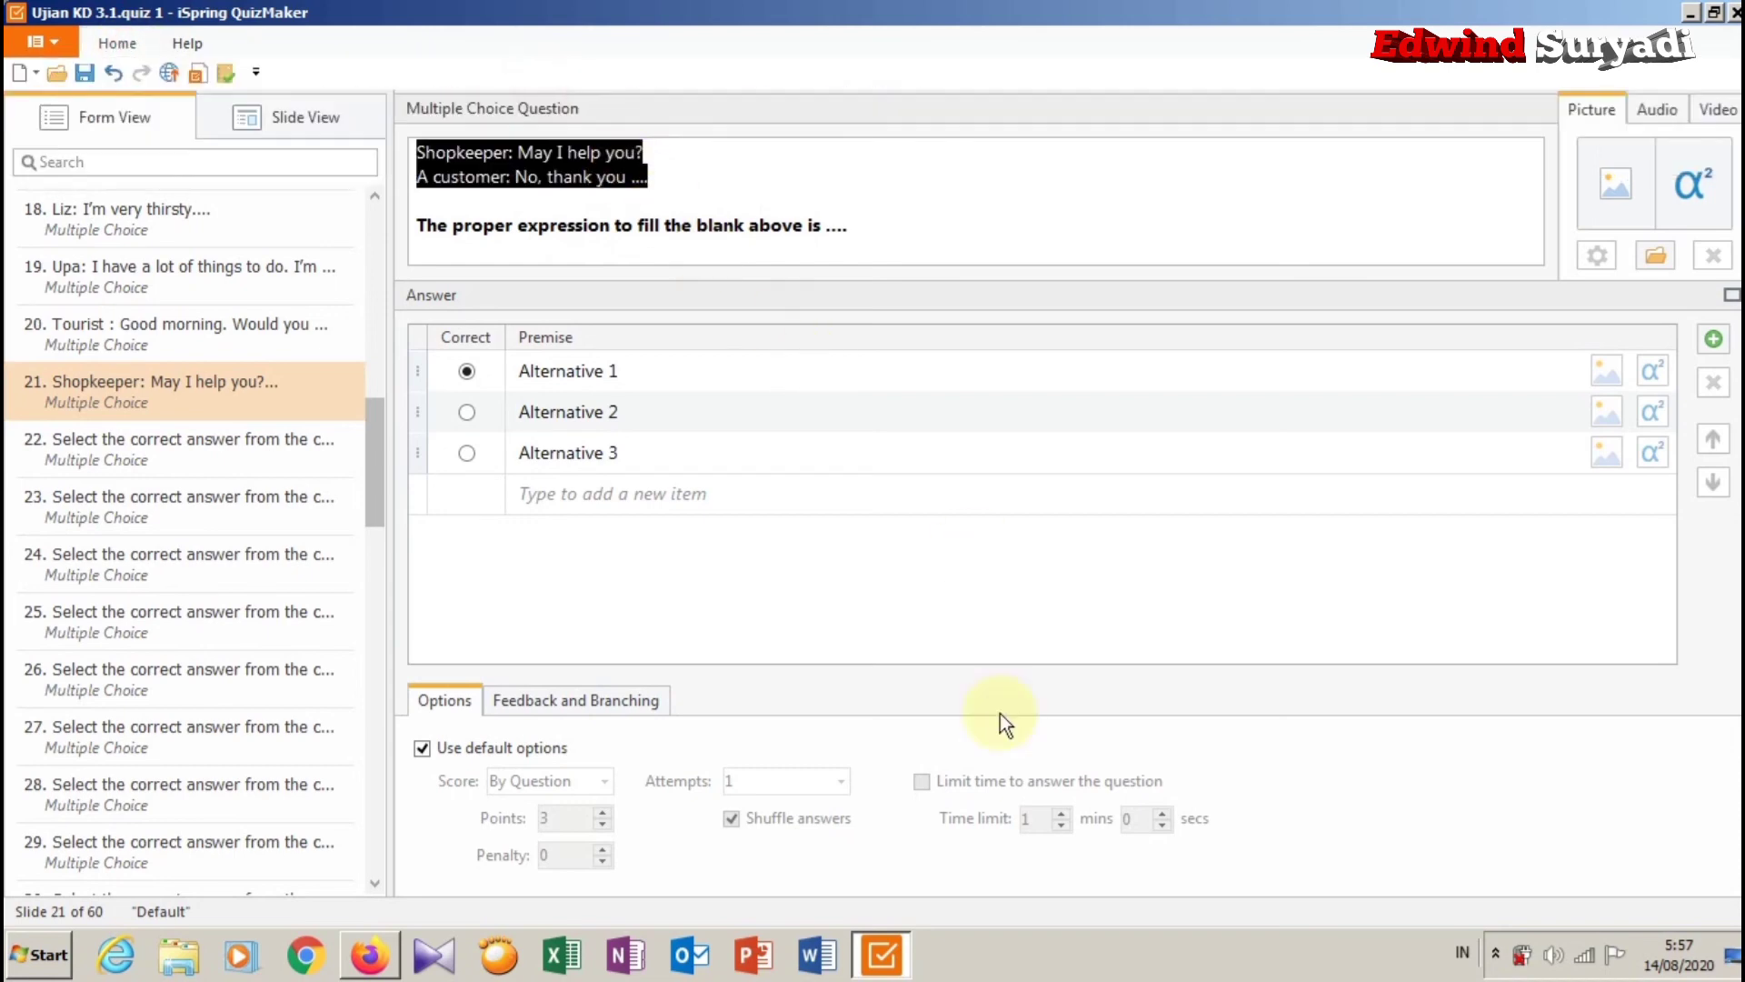
Copy option A of Soal 19, "I am just browsing", from Firefox over Alternative 1 of question 21 in QuizMaker and return to Firefox.
{"action": "left_click", "coordinate": [371, 957]}
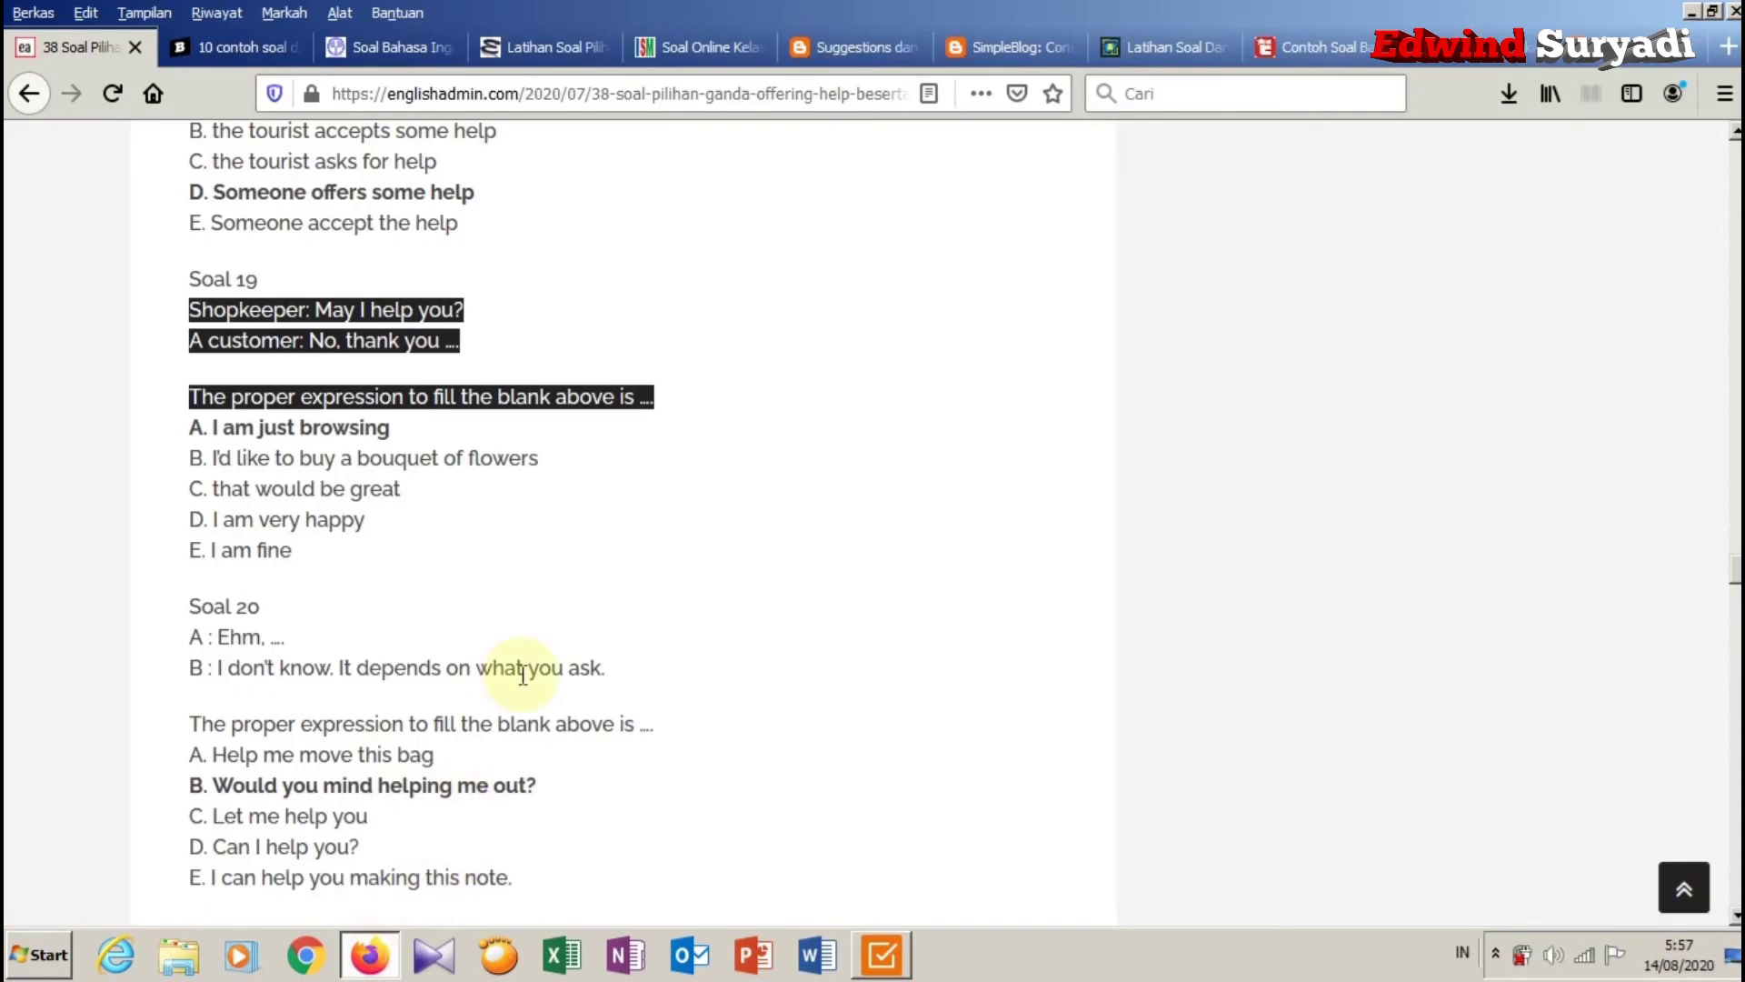
{"action": "left_click_drag", "start_coordinate": [391, 427], "coordinate": [214, 427]}
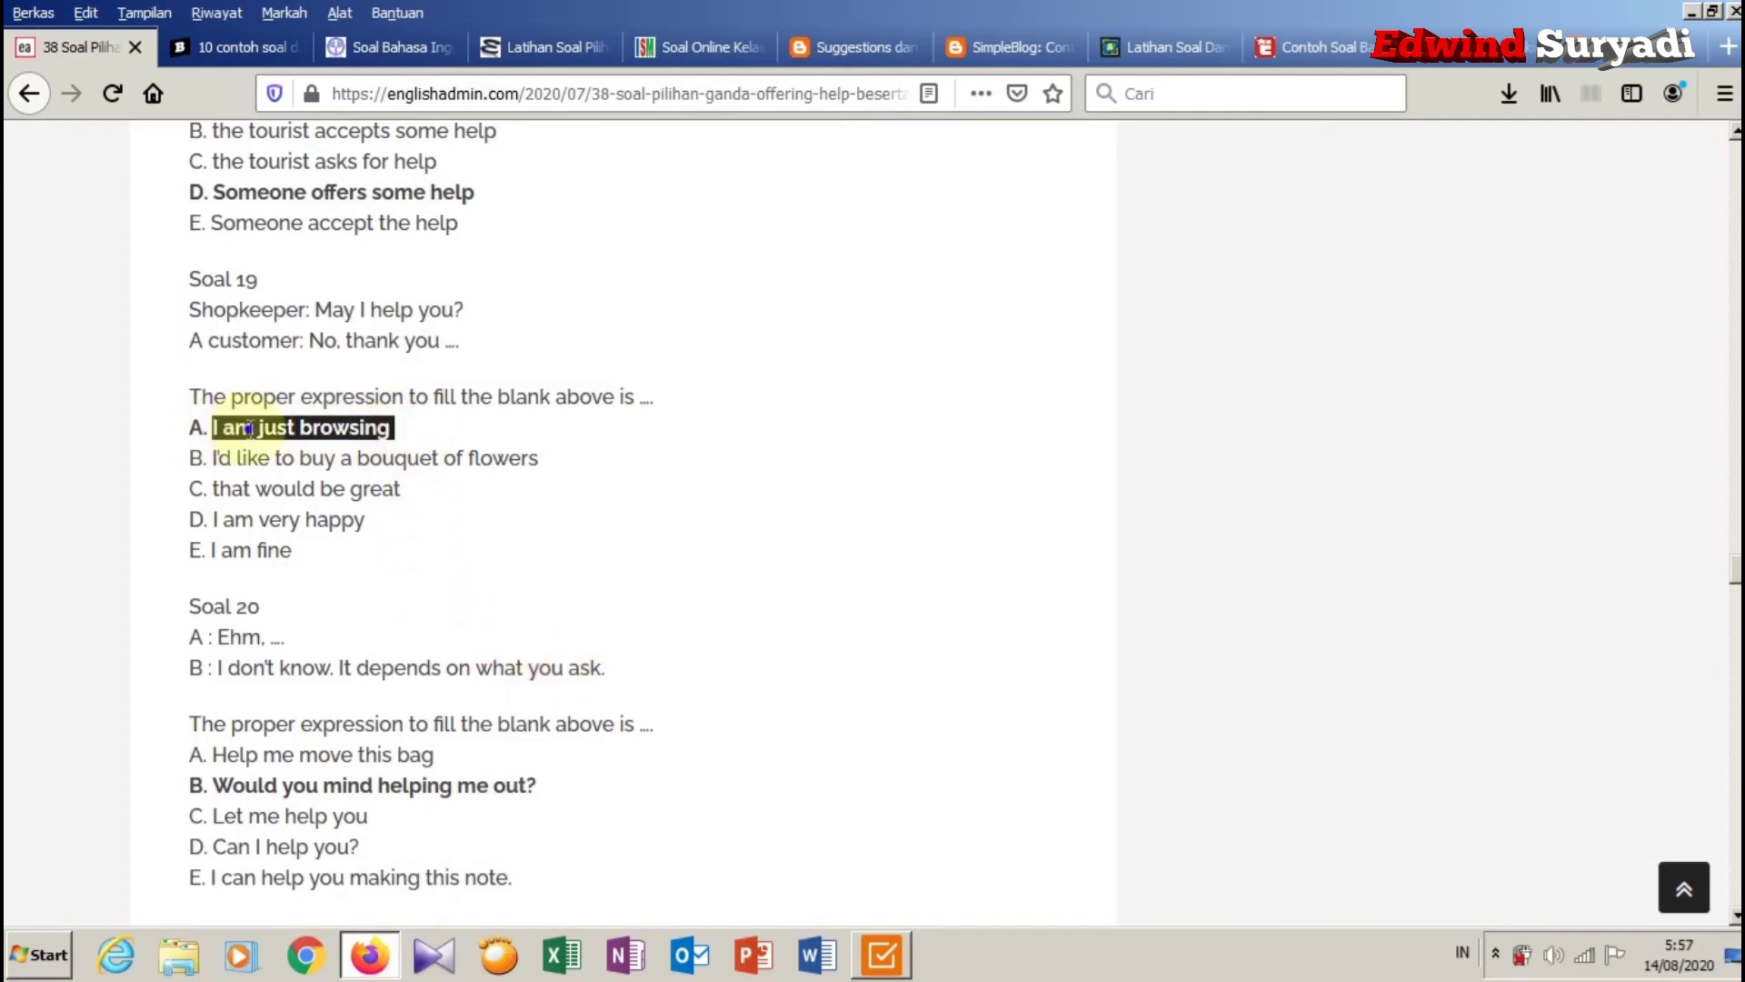
{"action": "right_click", "coordinate": [250, 429]}
{"action": "left_click", "coordinate": [309, 452]}
{"action": "left_click", "coordinate": [898, 947]}
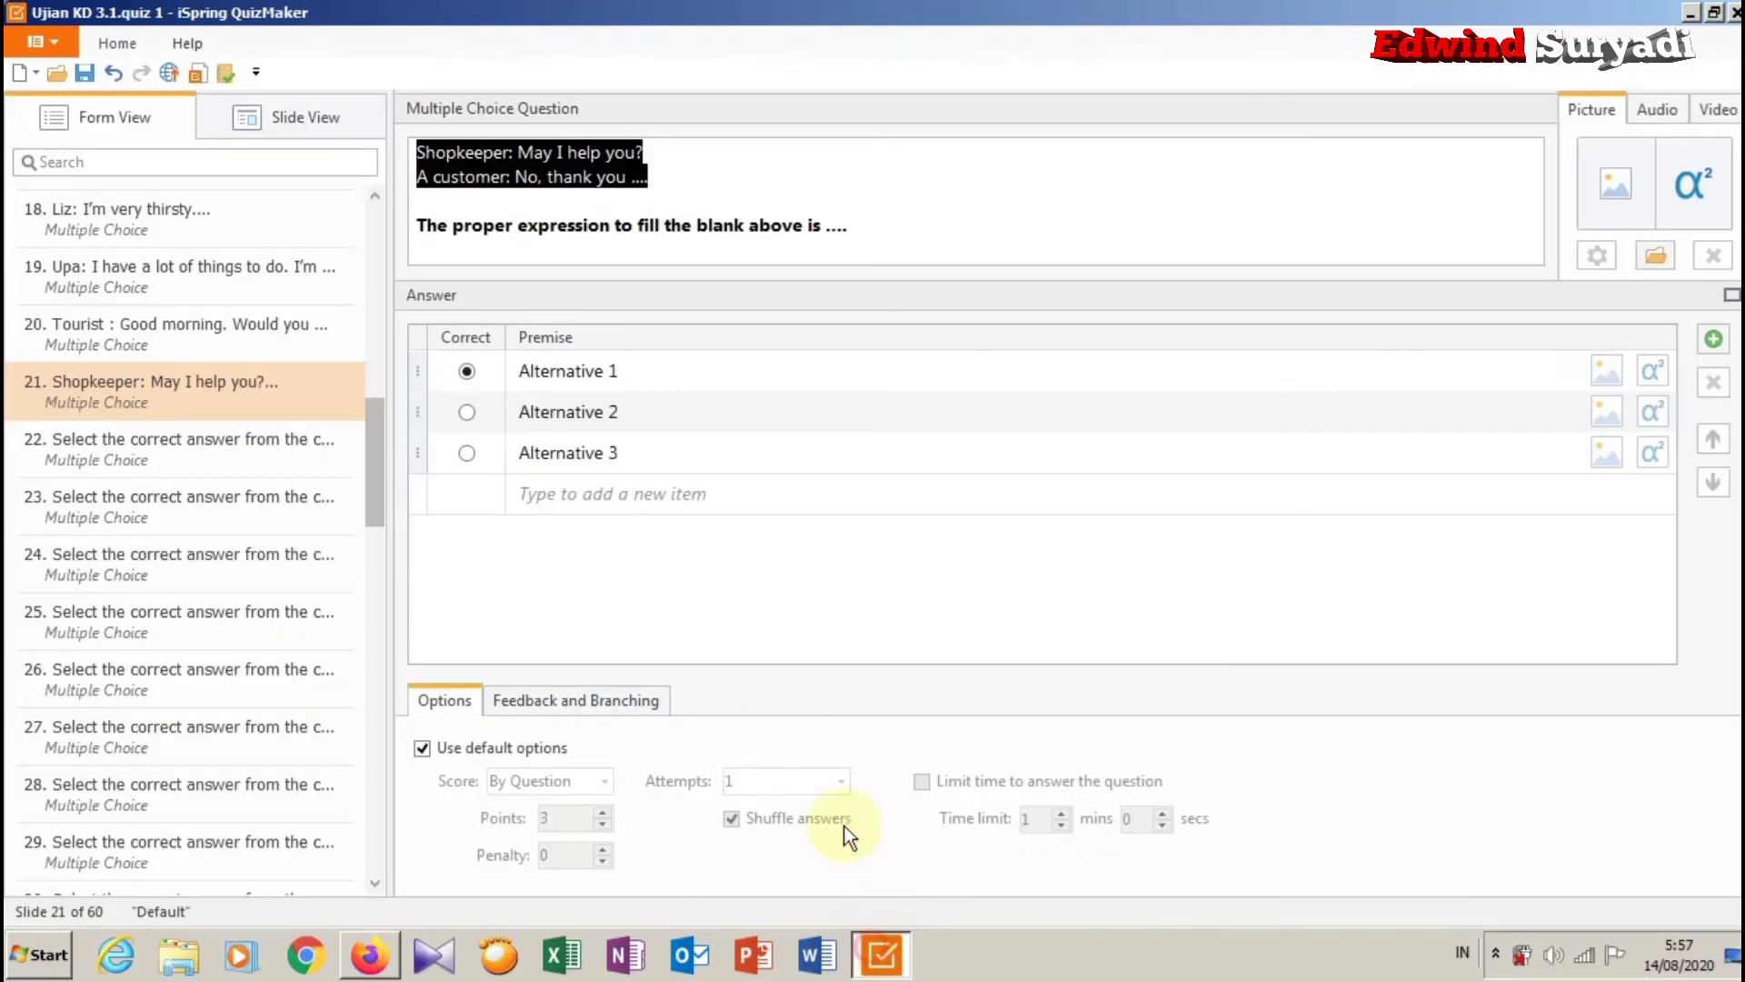
{"action": "left_click", "coordinate": [646, 369]}
{"action": "left_click", "coordinate": [646, 370]}
{"action": "right_click", "coordinate": [545, 359]}
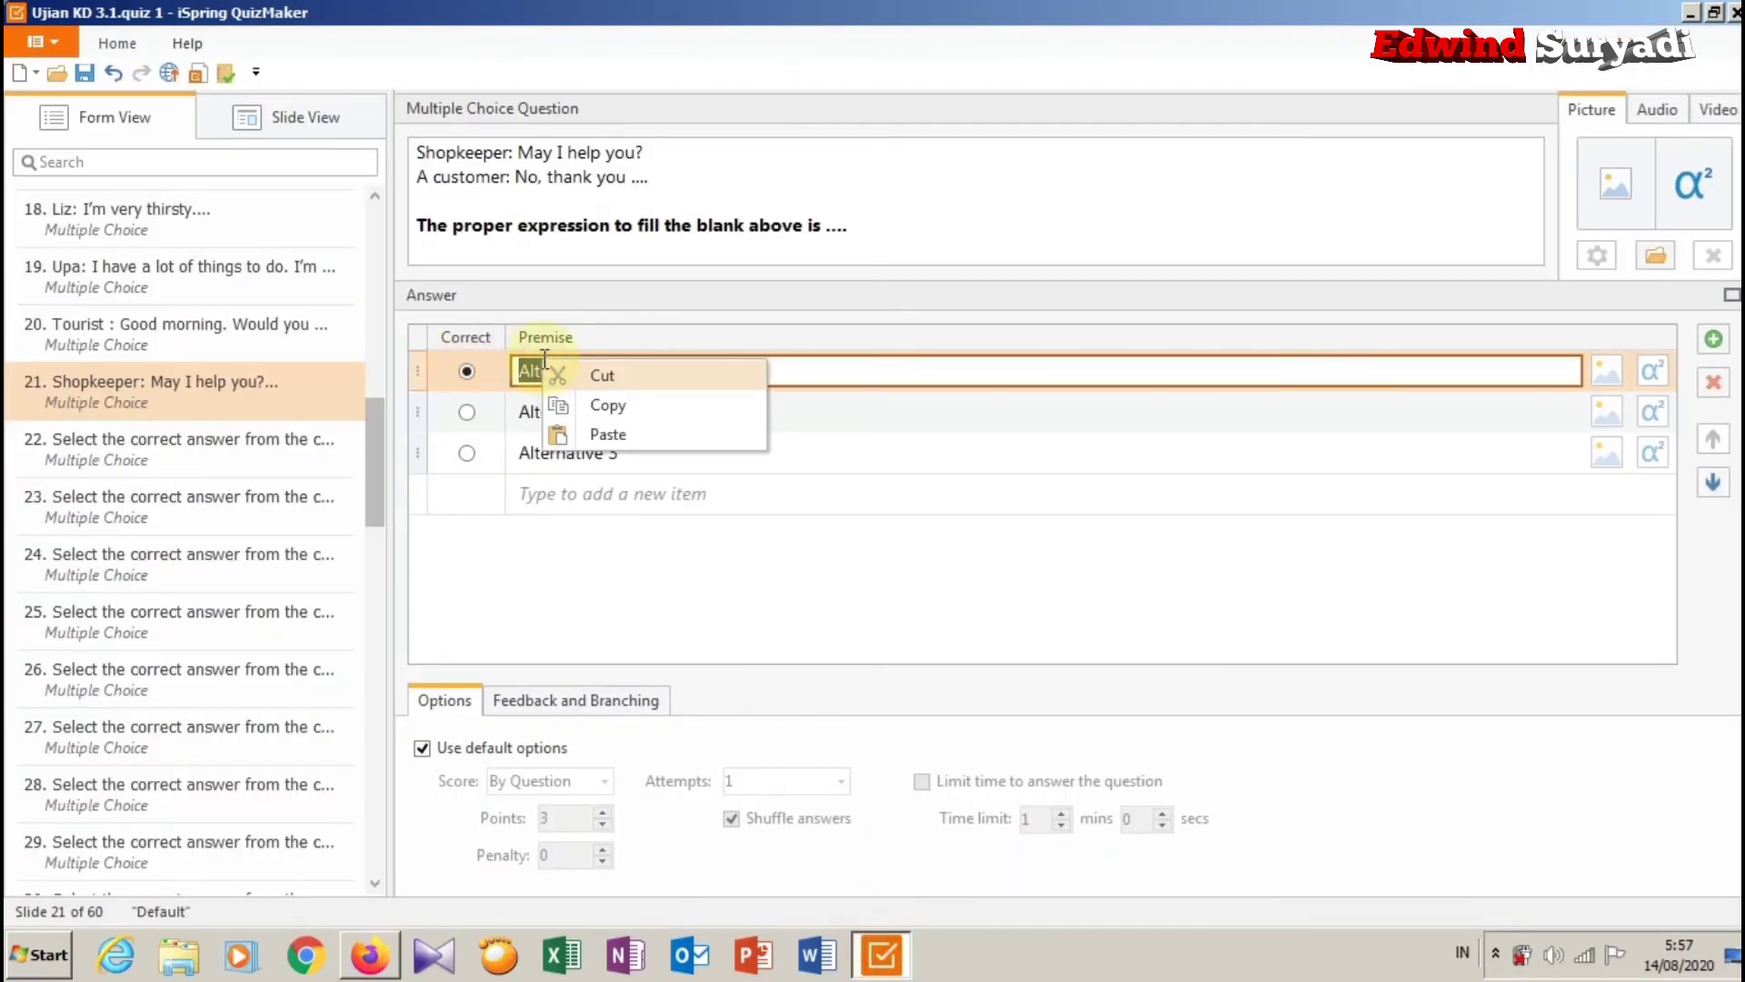
{"action": "left_click", "coordinate": [637, 435]}
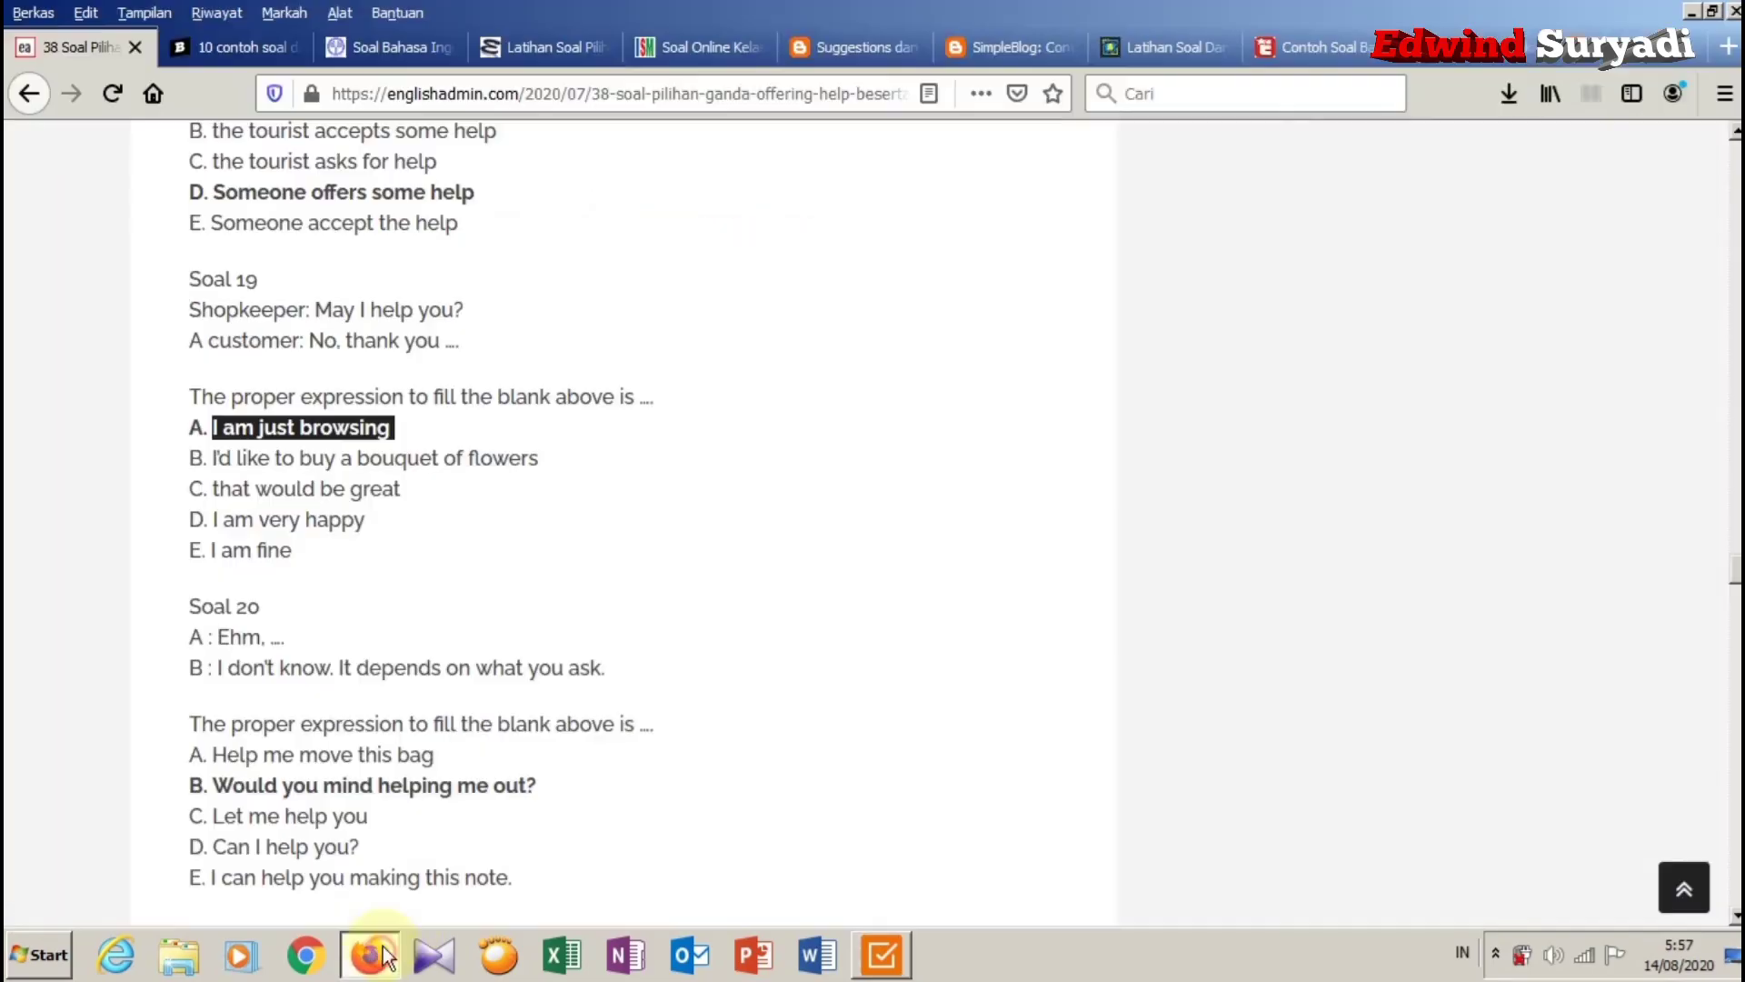
{"action": "left_click", "coordinate": [369, 955]}
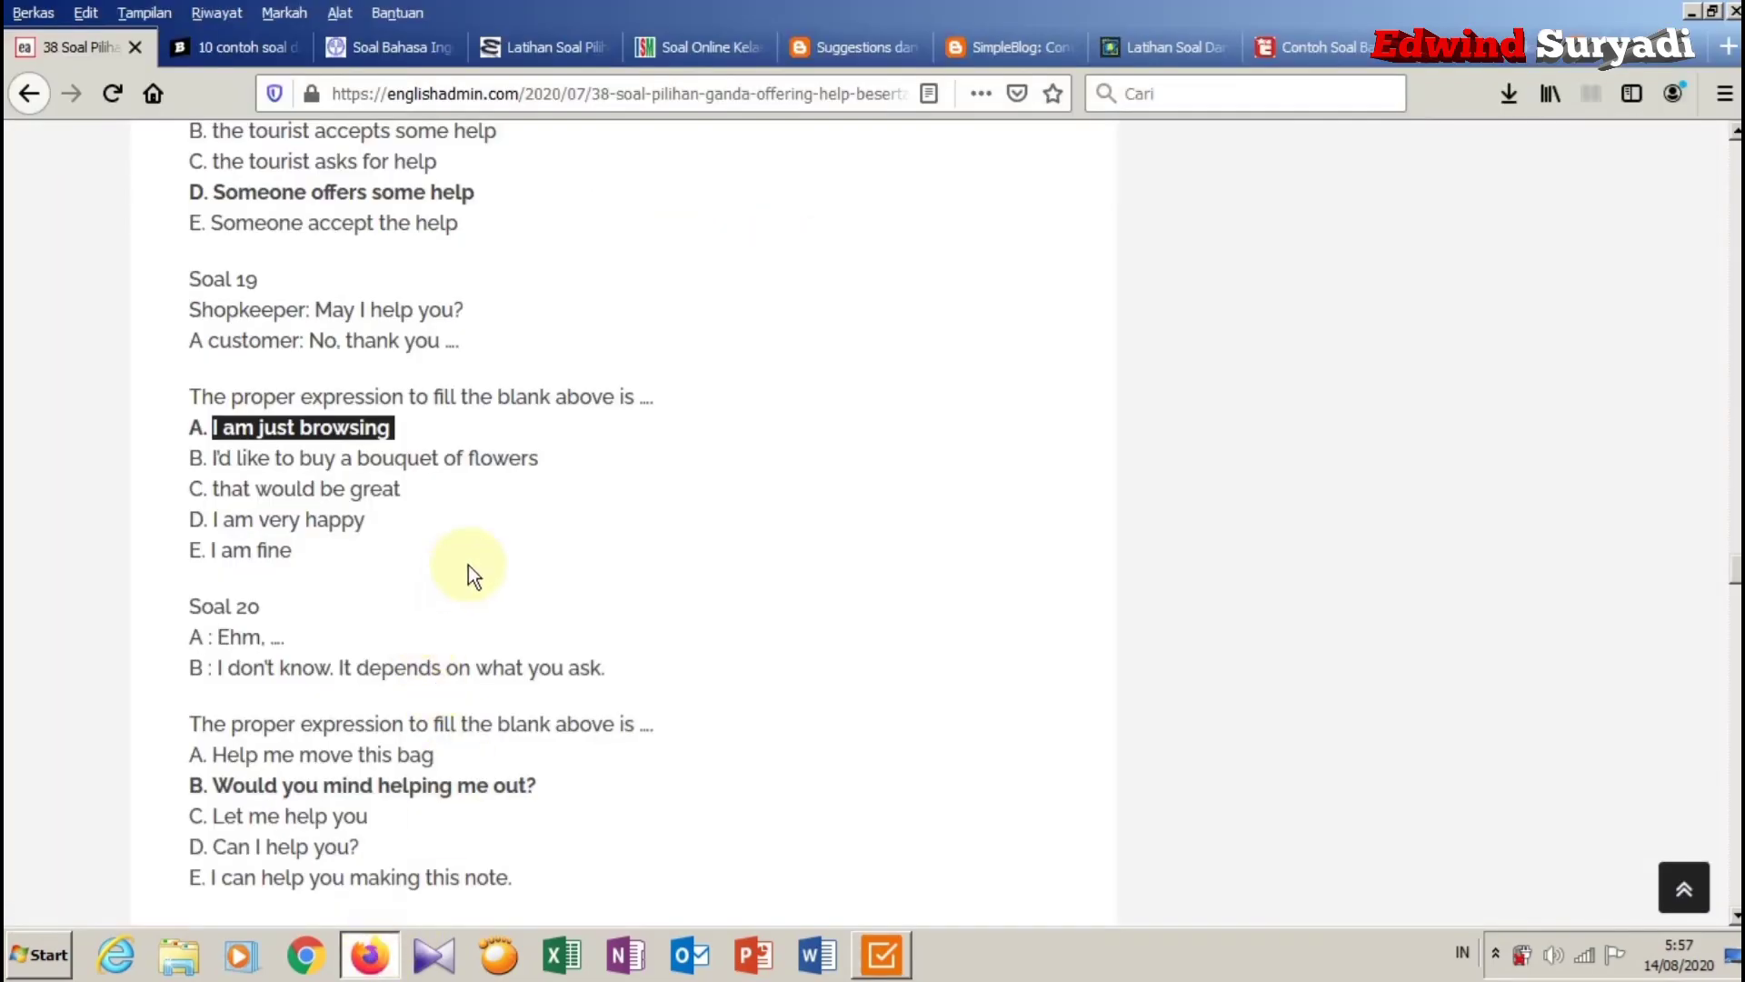
Copy option B of Soal 19, "I'd like to buy a bouquet of flowers", from Firefox over Alternative 2 of question 21 in QuizMaker.
{"action": "left_click_drag", "start_coordinate": [564, 455], "coordinate": [223, 452]}
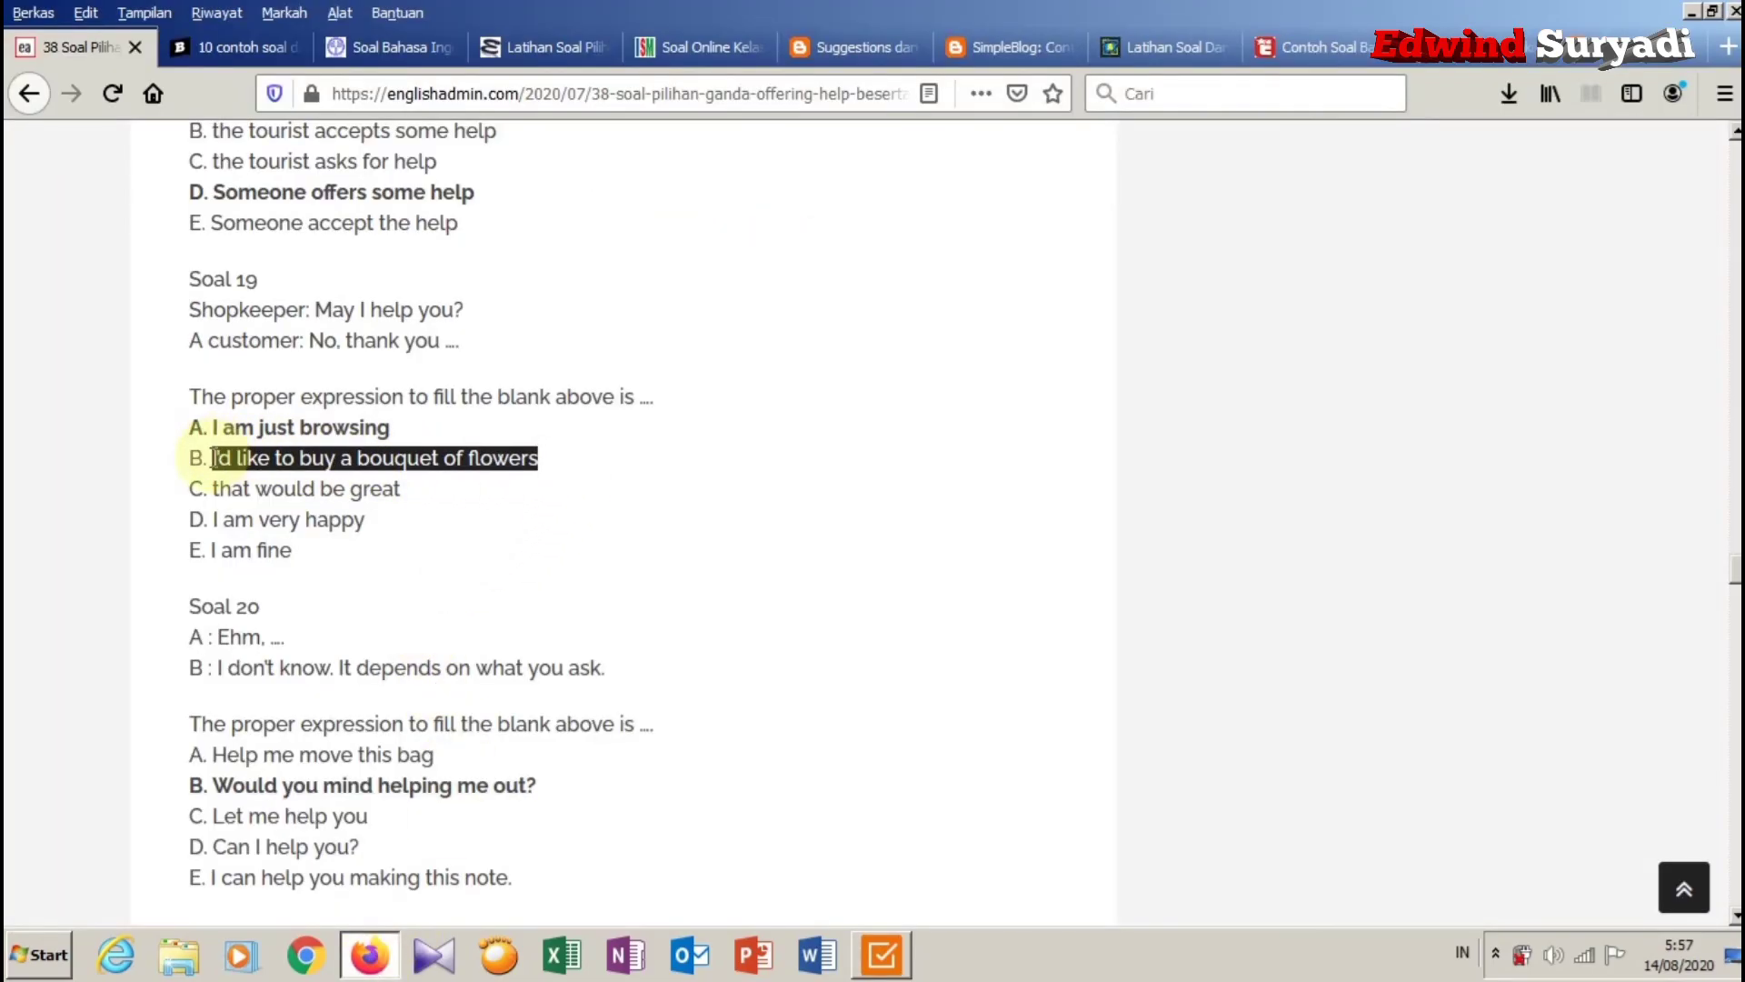
{"action": "left_click_drag", "start_coordinate": [214, 458], "coordinate": [211, 457]}
{"action": "right_click", "coordinate": [262, 462]}
{"action": "left_click", "coordinate": [293, 476]}
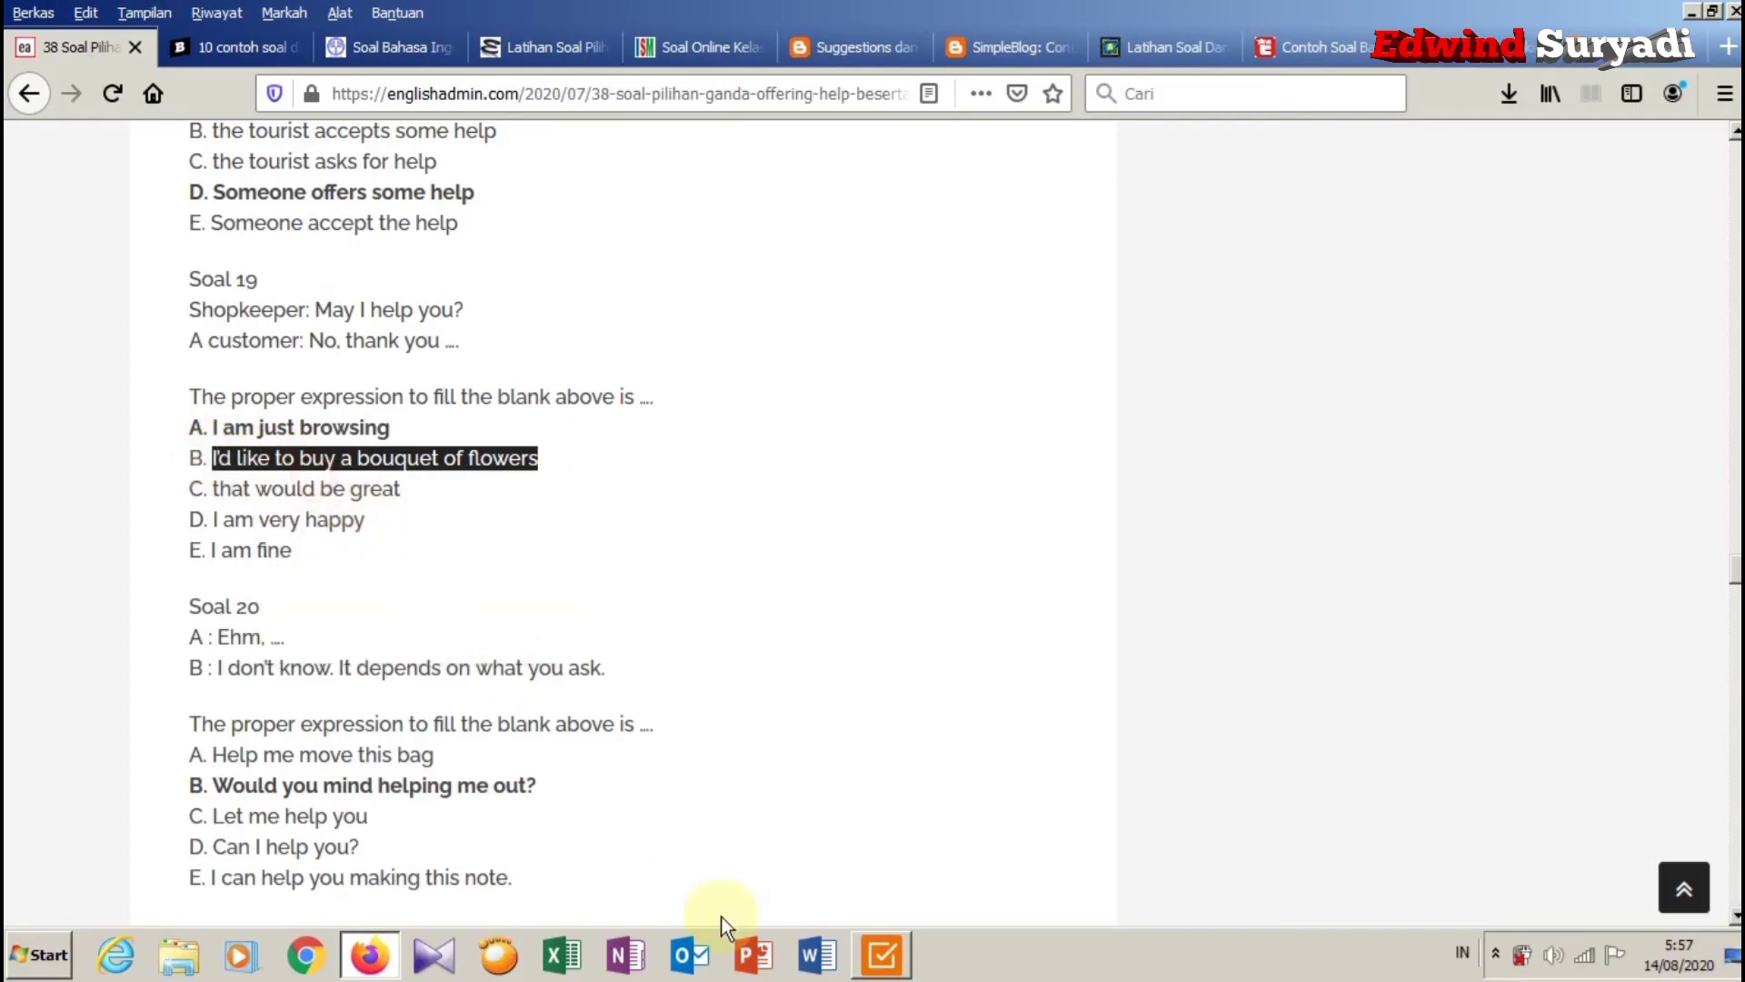
{"action": "left_click", "coordinate": [882, 954]}
{"action": "left_click", "coordinate": [642, 413]}
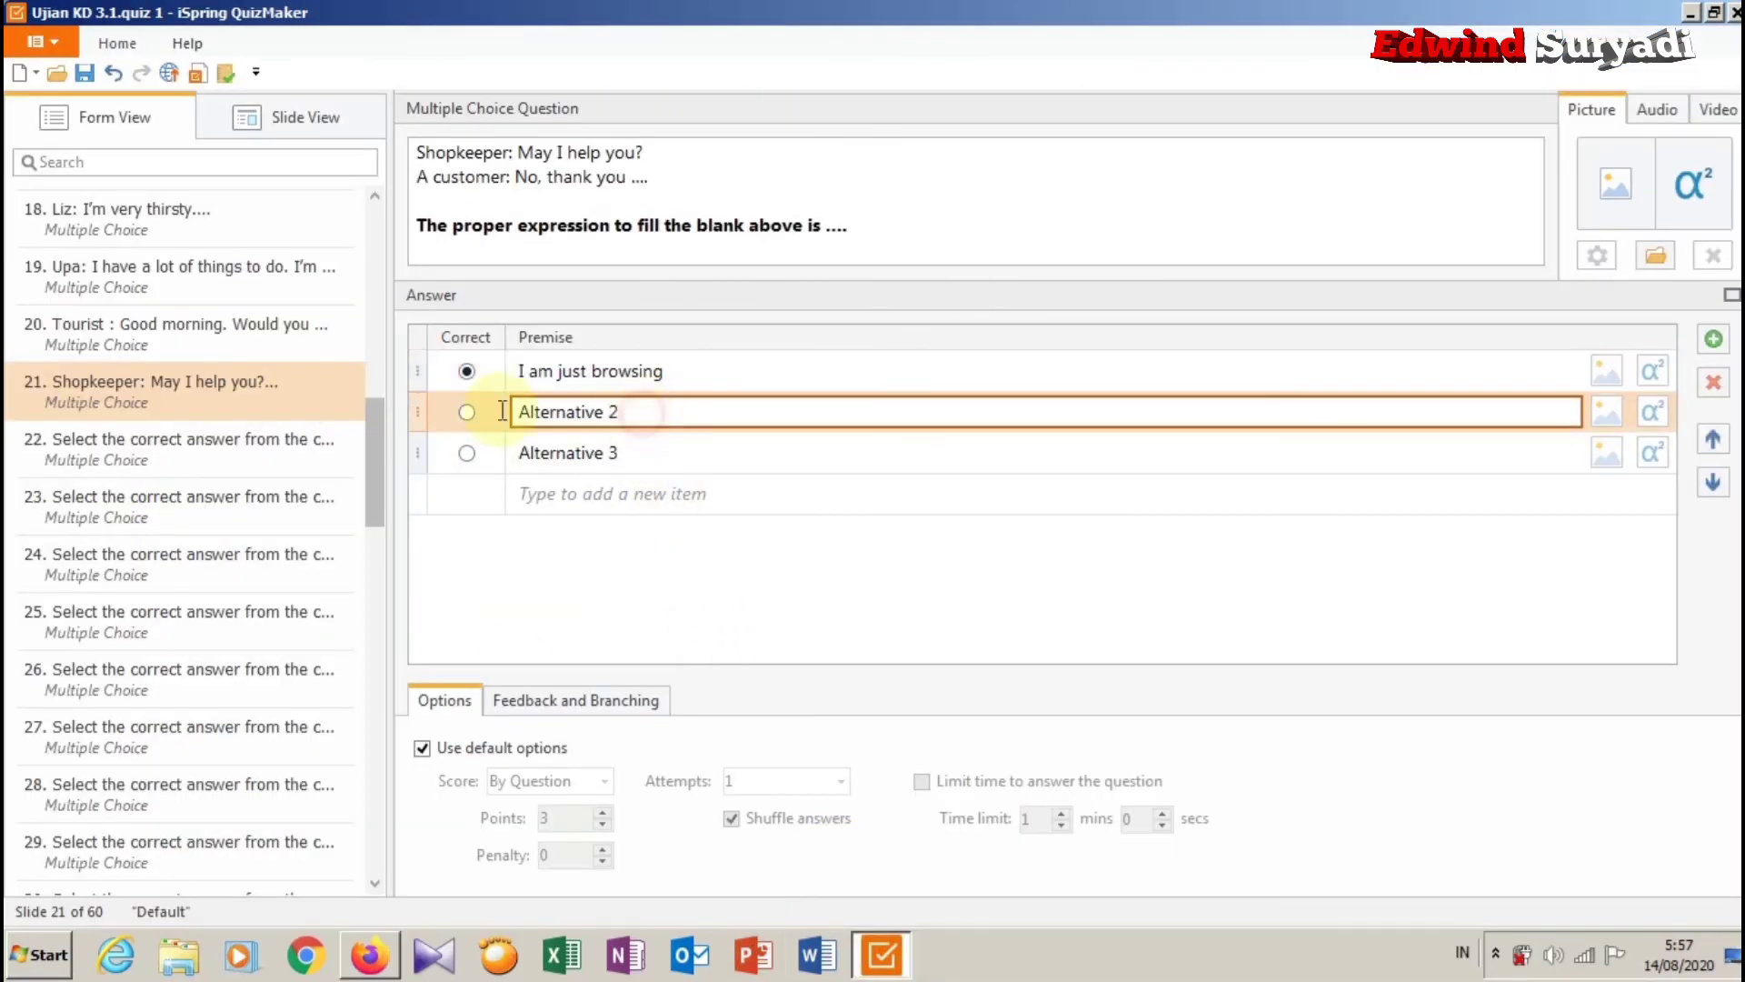
{"action": "left_click_drag", "start_coordinate": [501, 411], "coordinate": [620, 413]}
{"action": "right_click", "coordinate": [574, 420]}
{"action": "left_click", "coordinate": [624, 493]}
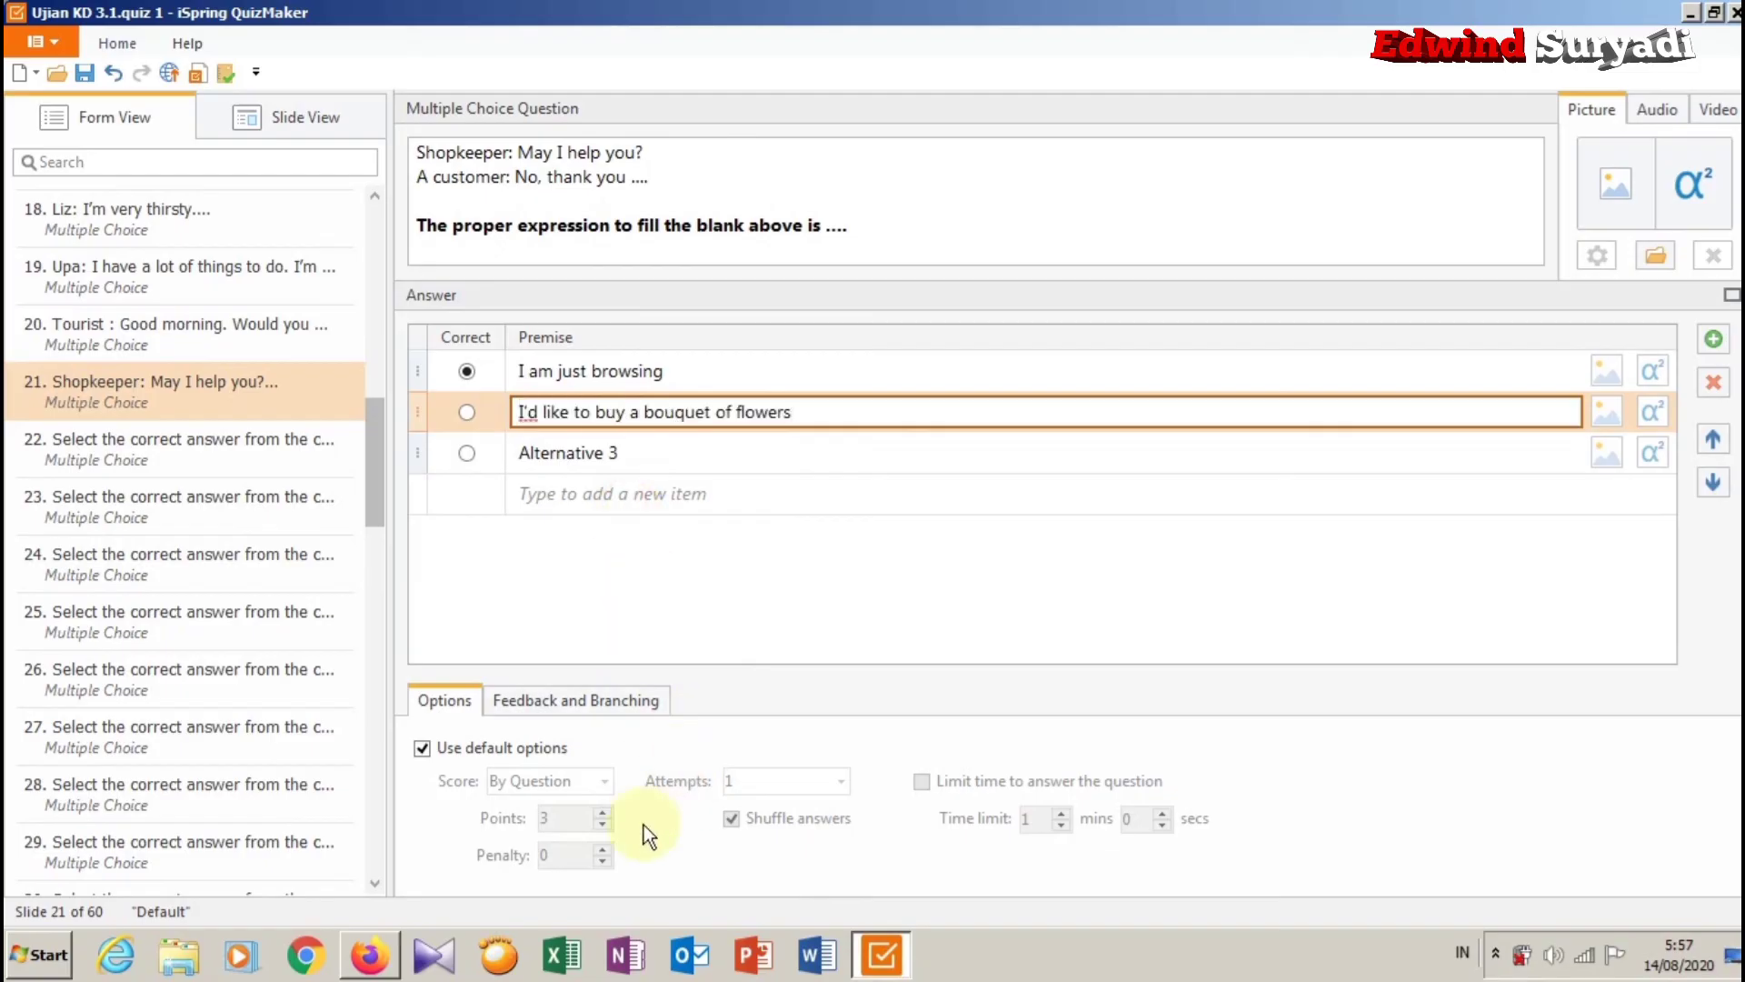
Copy option C of Soal 19 from Firefox over Alternative 3 of question 21 in QuizMaker and capitalize it to "That would be great".
{"action": "left_click", "coordinate": [370, 954]}
{"action": "left_click_drag", "start_coordinate": [454, 489], "coordinate": [219, 491]}
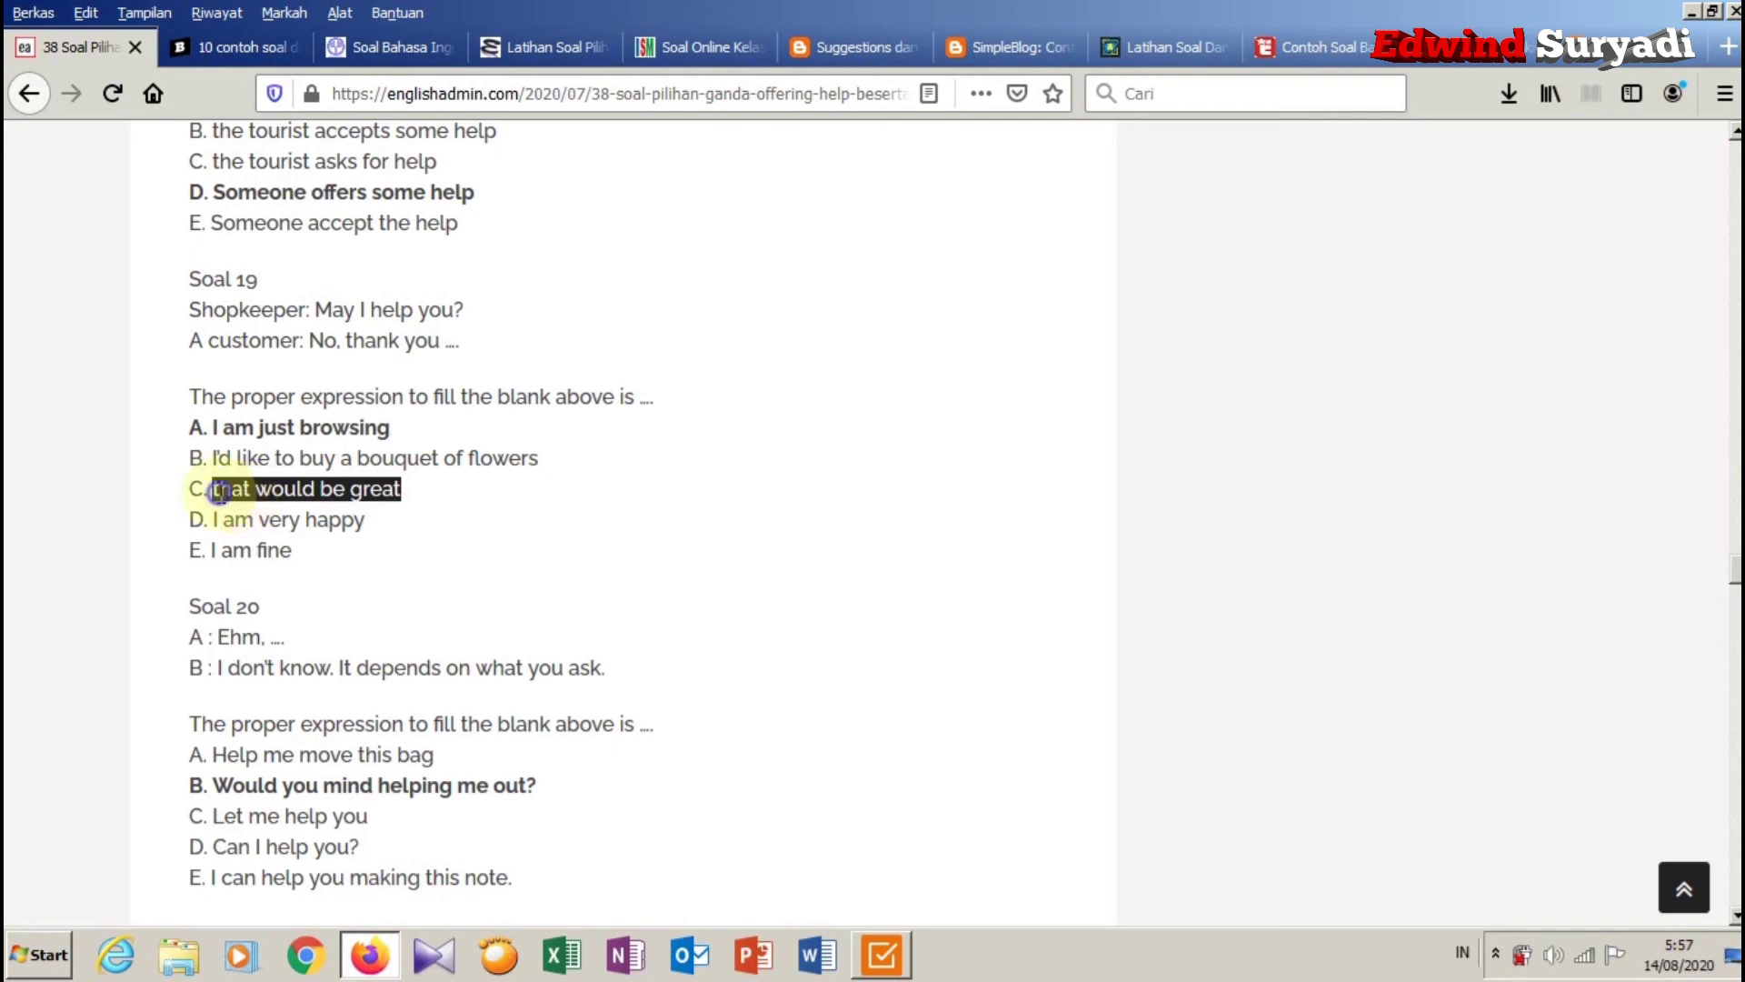
{"action": "right_click", "coordinate": [218, 492]}
{"action": "left_click", "coordinate": [264, 506]}
{"action": "left_click", "coordinate": [882, 955]}
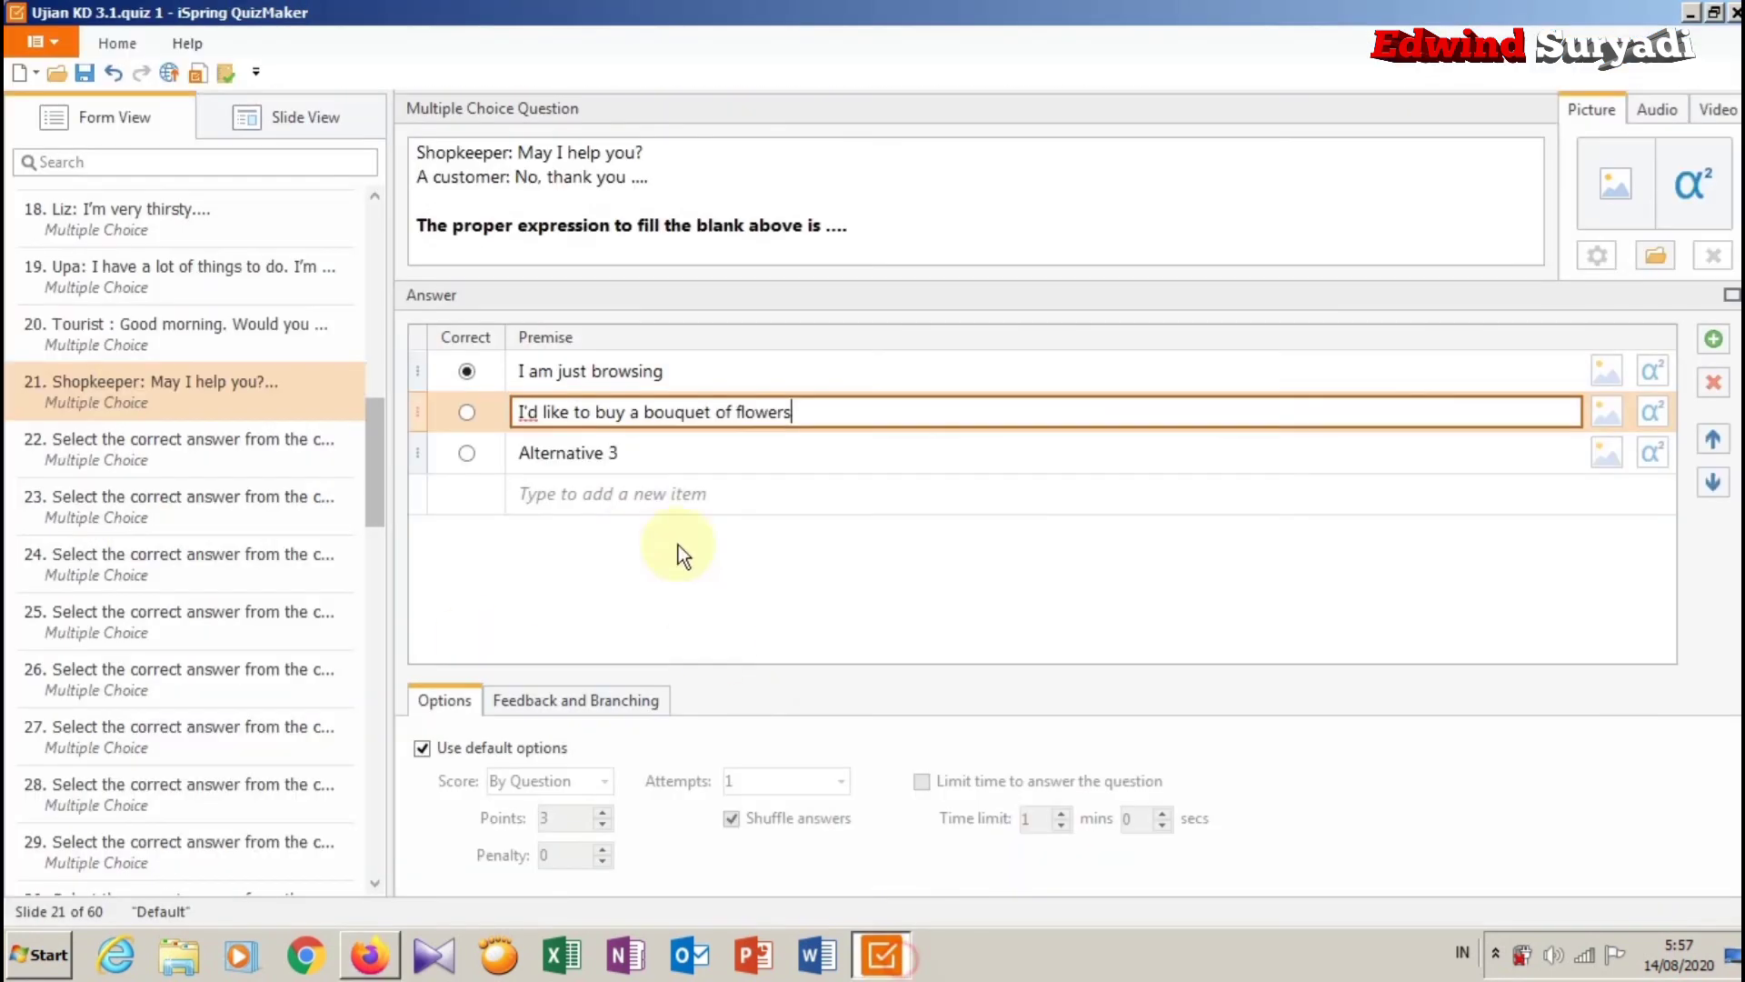
{"action": "left_click", "coordinate": [650, 453]}
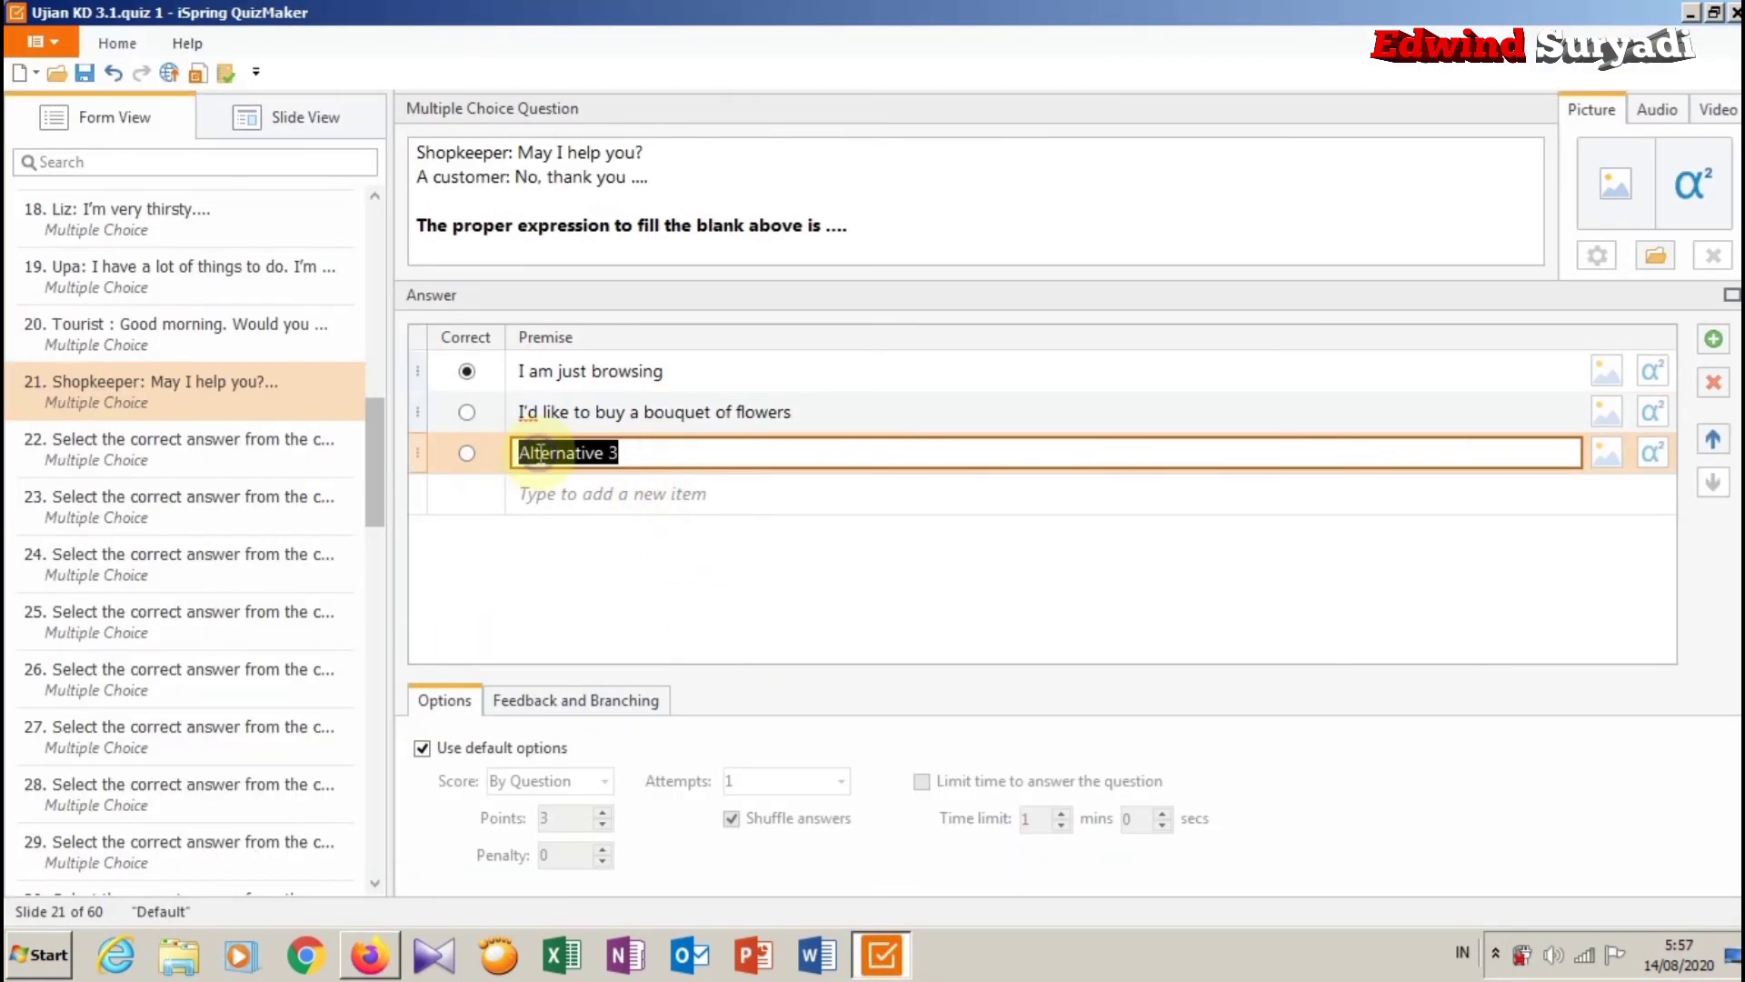
{"action": "right_click", "coordinate": [538, 453]}
{"action": "left_click", "coordinate": [609, 531]}
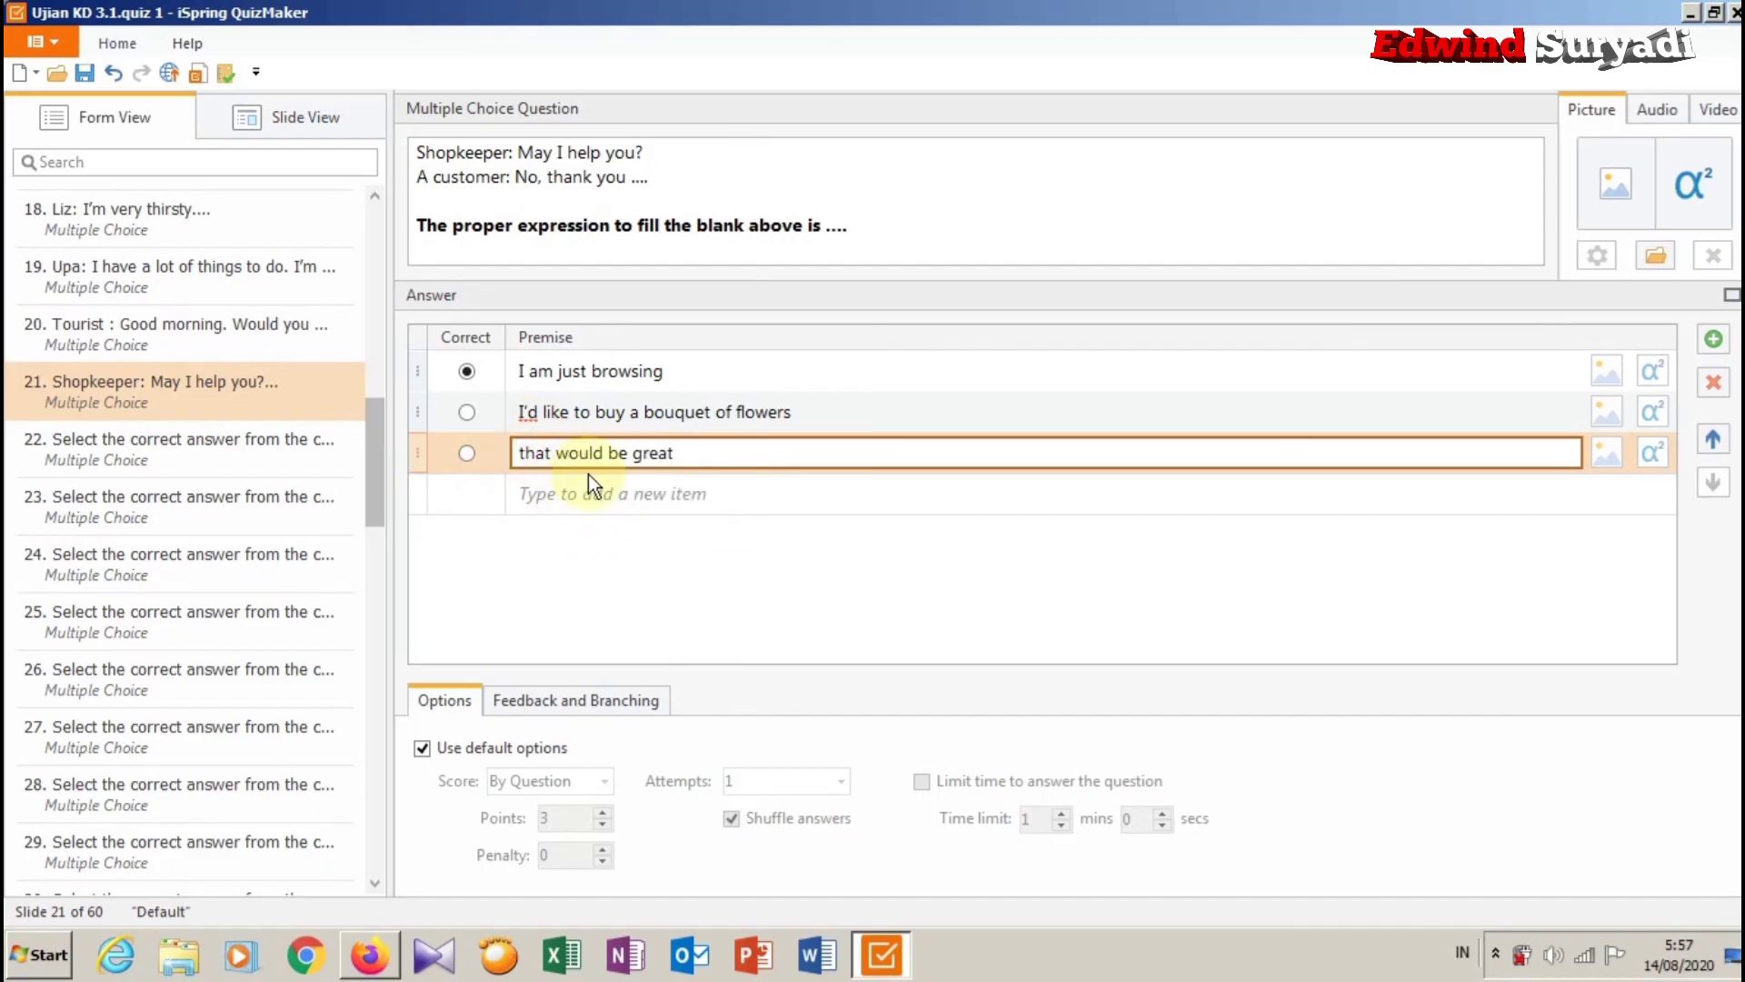
{"action": "key", "text": "Home"}
{"action": "key", "text": "Delete"}
{"action": "type", "text": "T"}
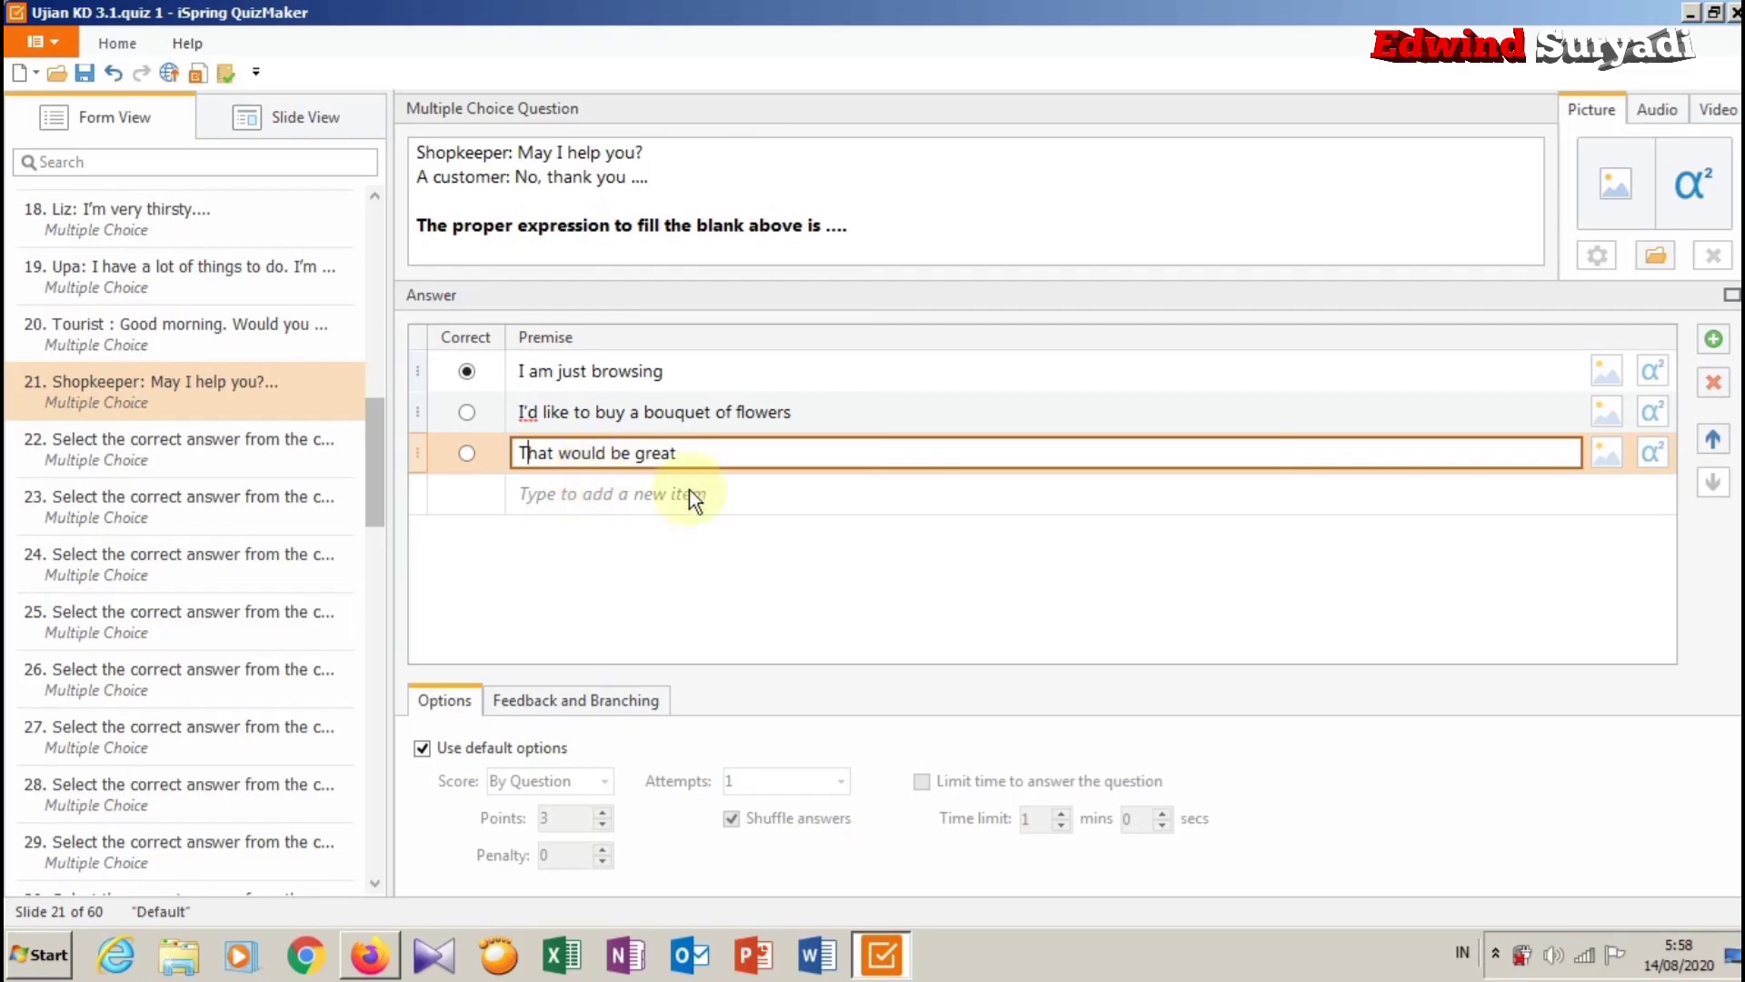
Copy option D of Soal 19, "I am very happy", from Firefox into QuizMaker as question 21's fourth answer.
{"action": "left_click", "coordinate": [370, 954]}
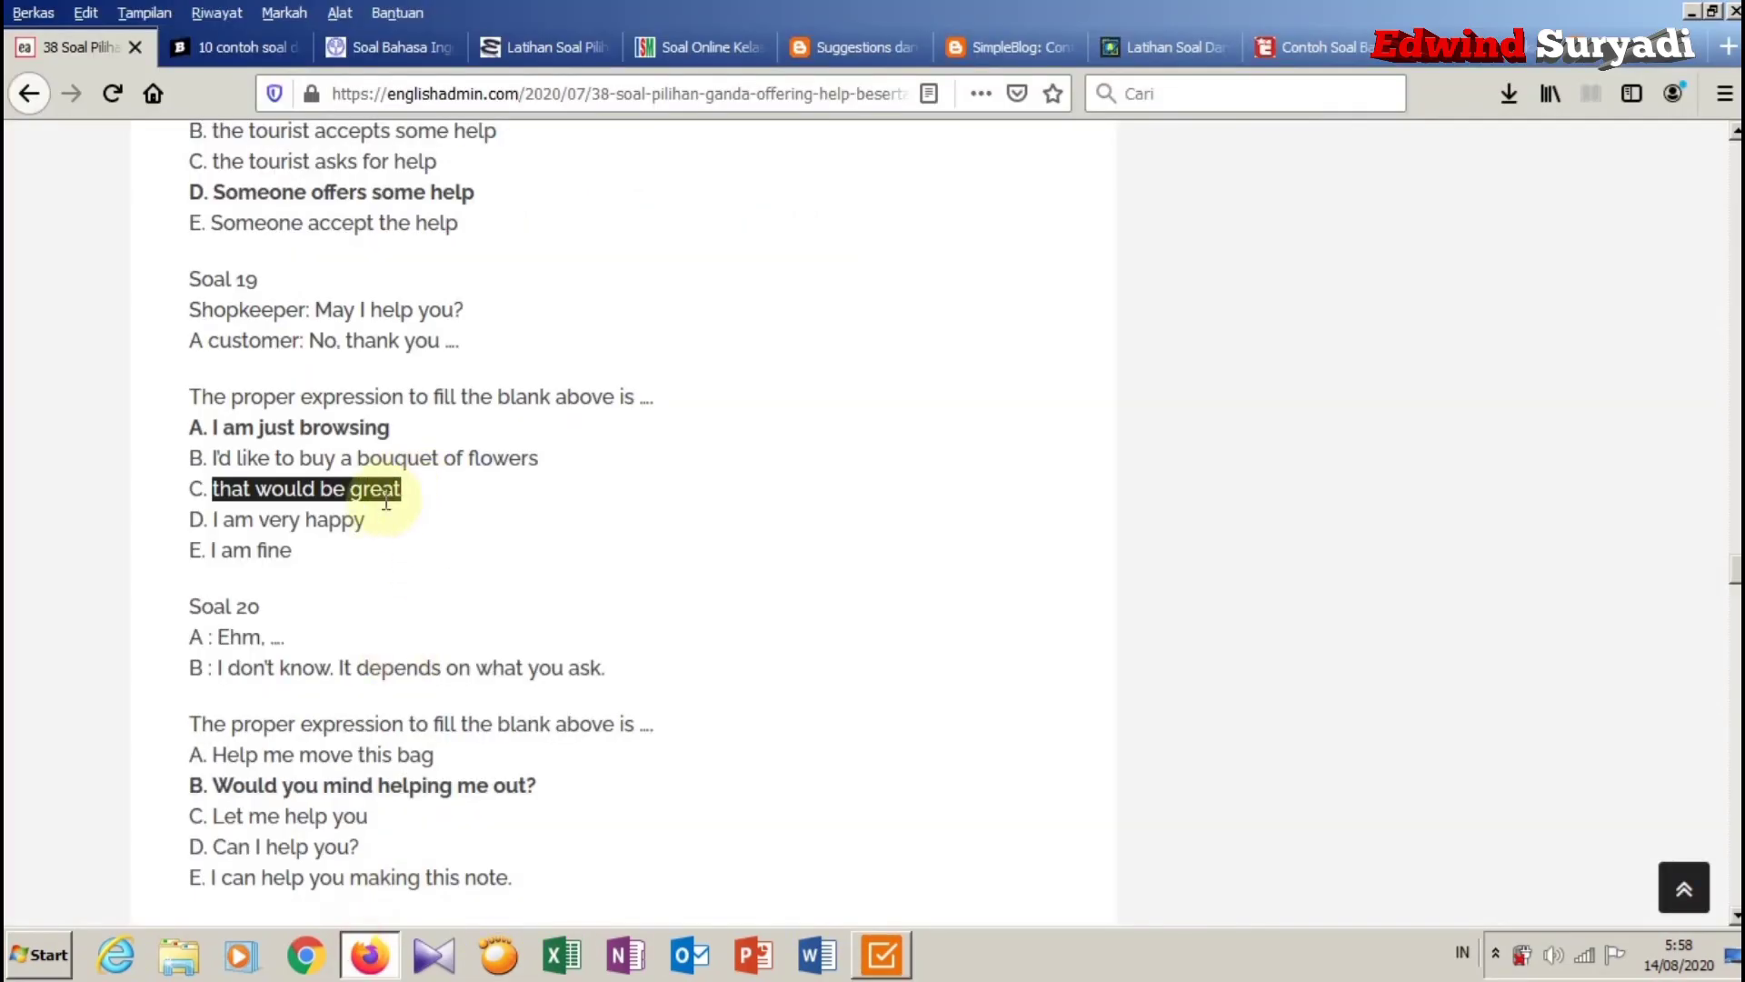
{"action": "left_click_drag", "start_coordinate": [380, 522], "coordinate": [215, 518]}
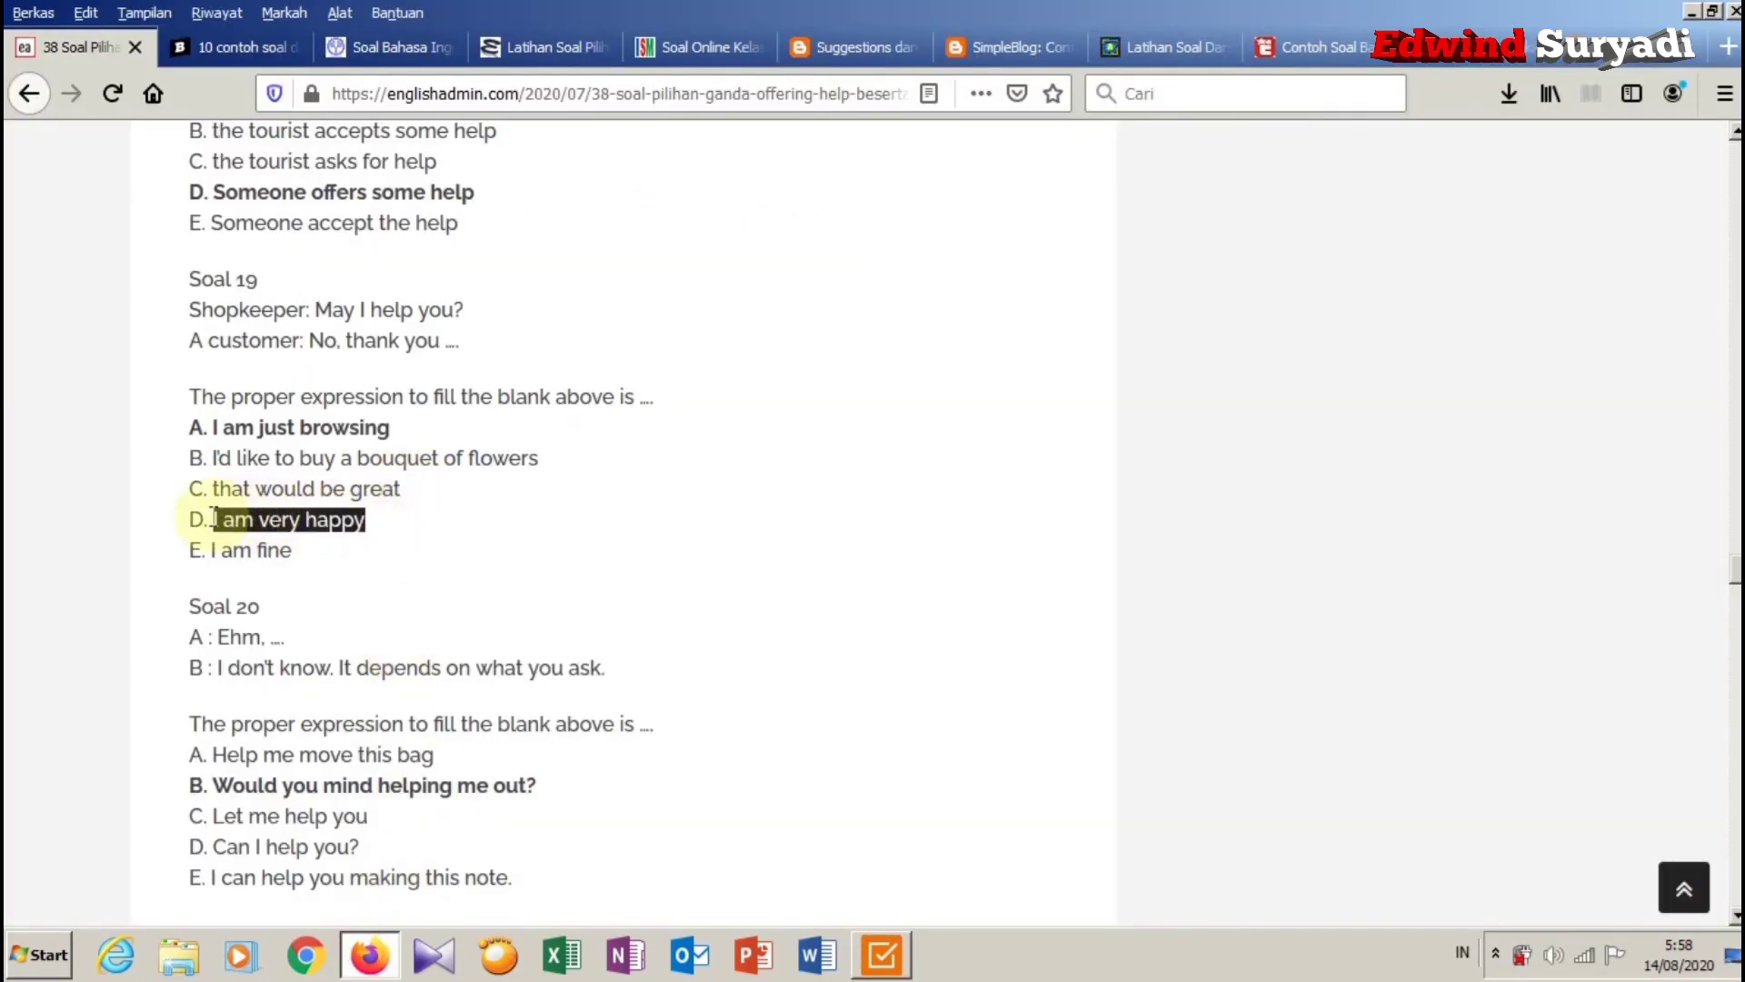
{"action": "right_click", "coordinate": [230, 520]}
{"action": "left_click", "coordinate": [259, 534]}
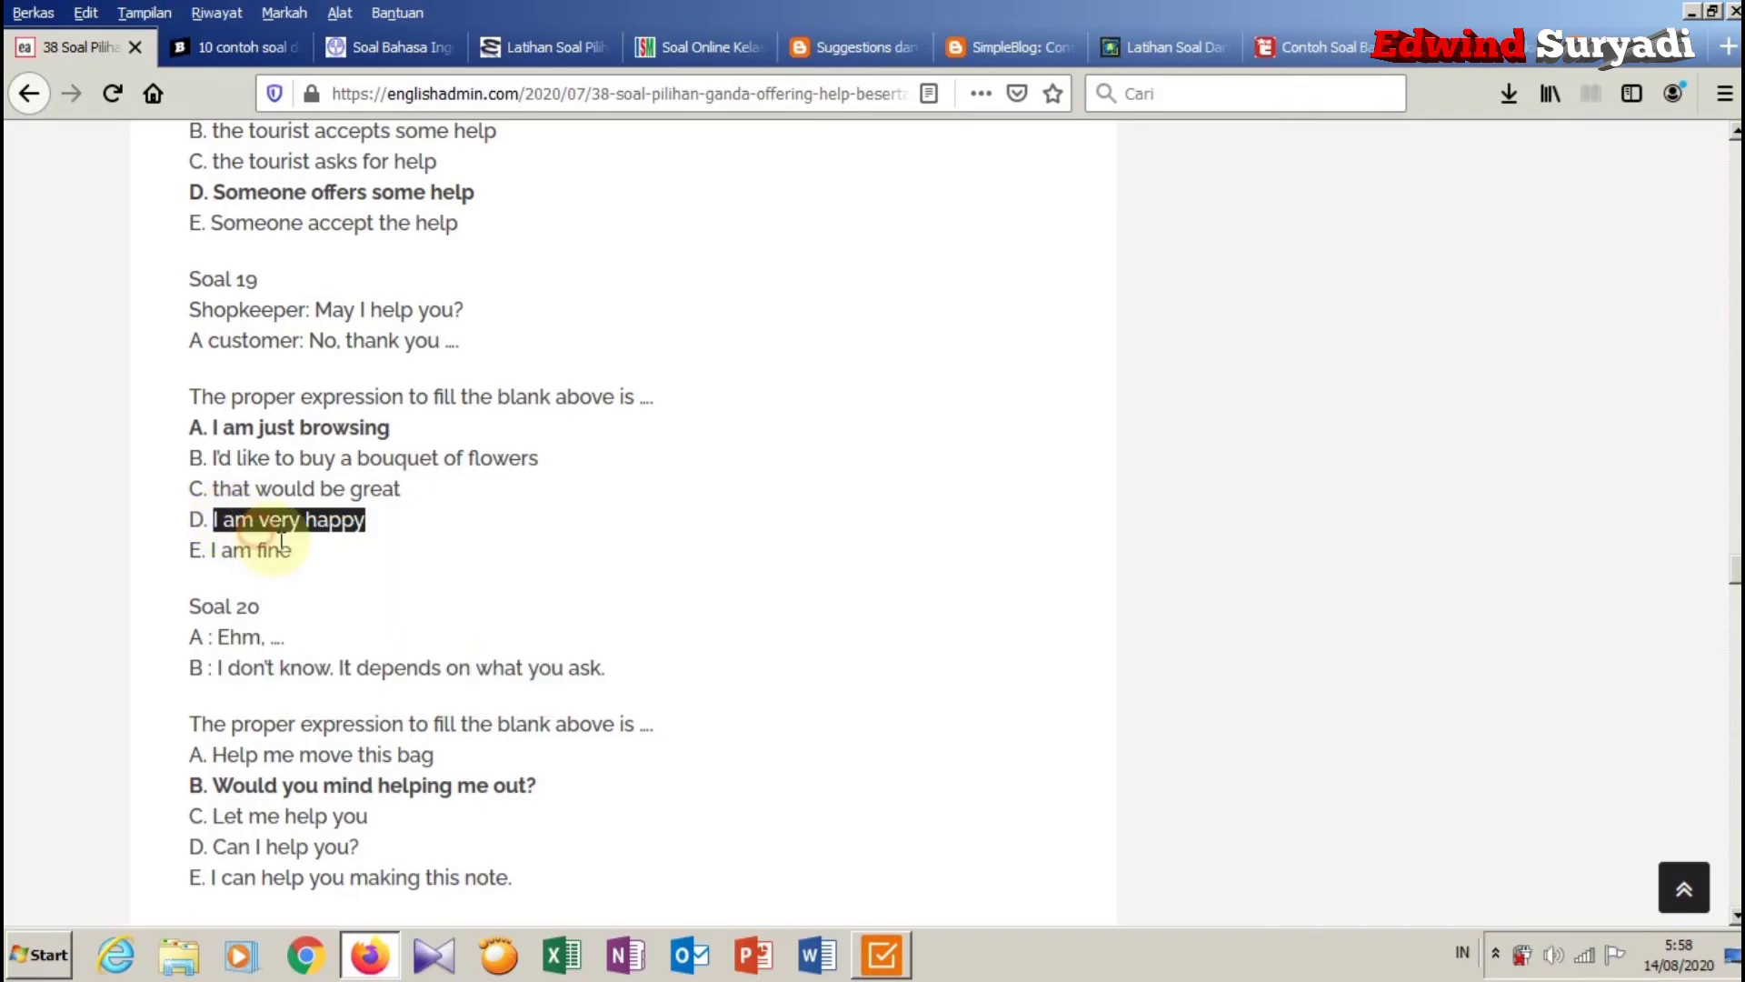
{"action": "left_click", "coordinate": [882, 956]}
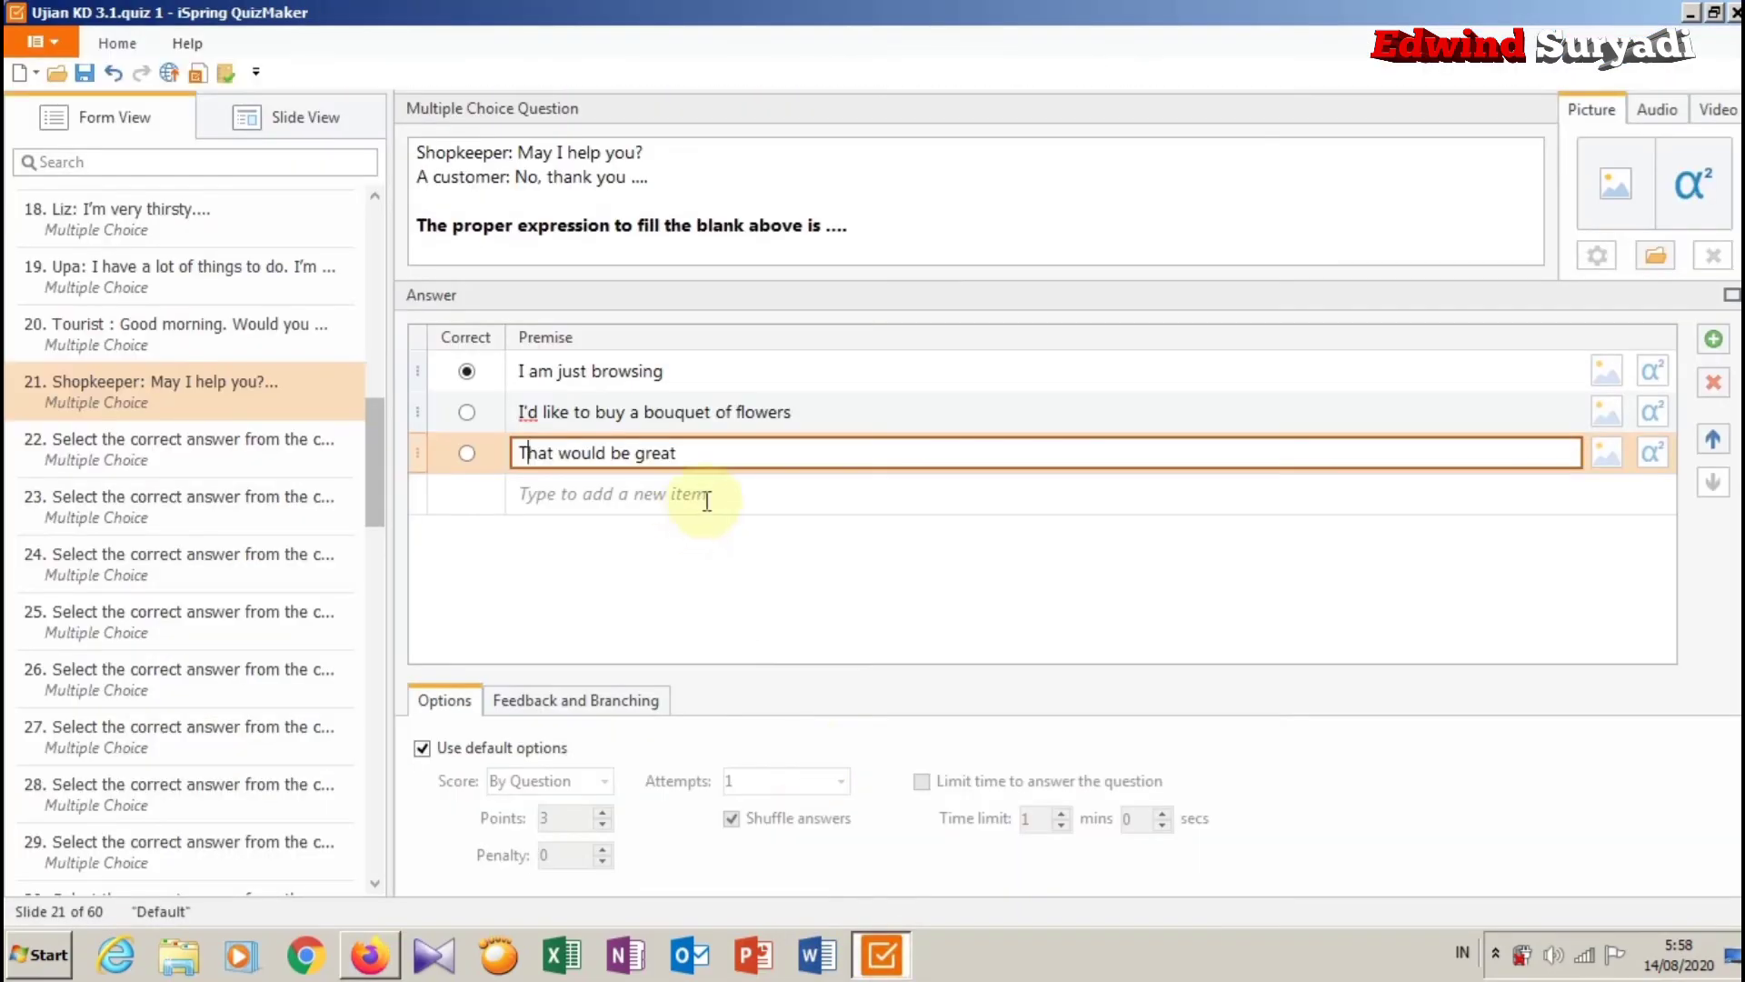
{"action": "left_click", "coordinate": [706, 497]}
{"action": "right_click", "coordinate": [706, 495]}
{"action": "left_click", "coordinate": [775, 576]}
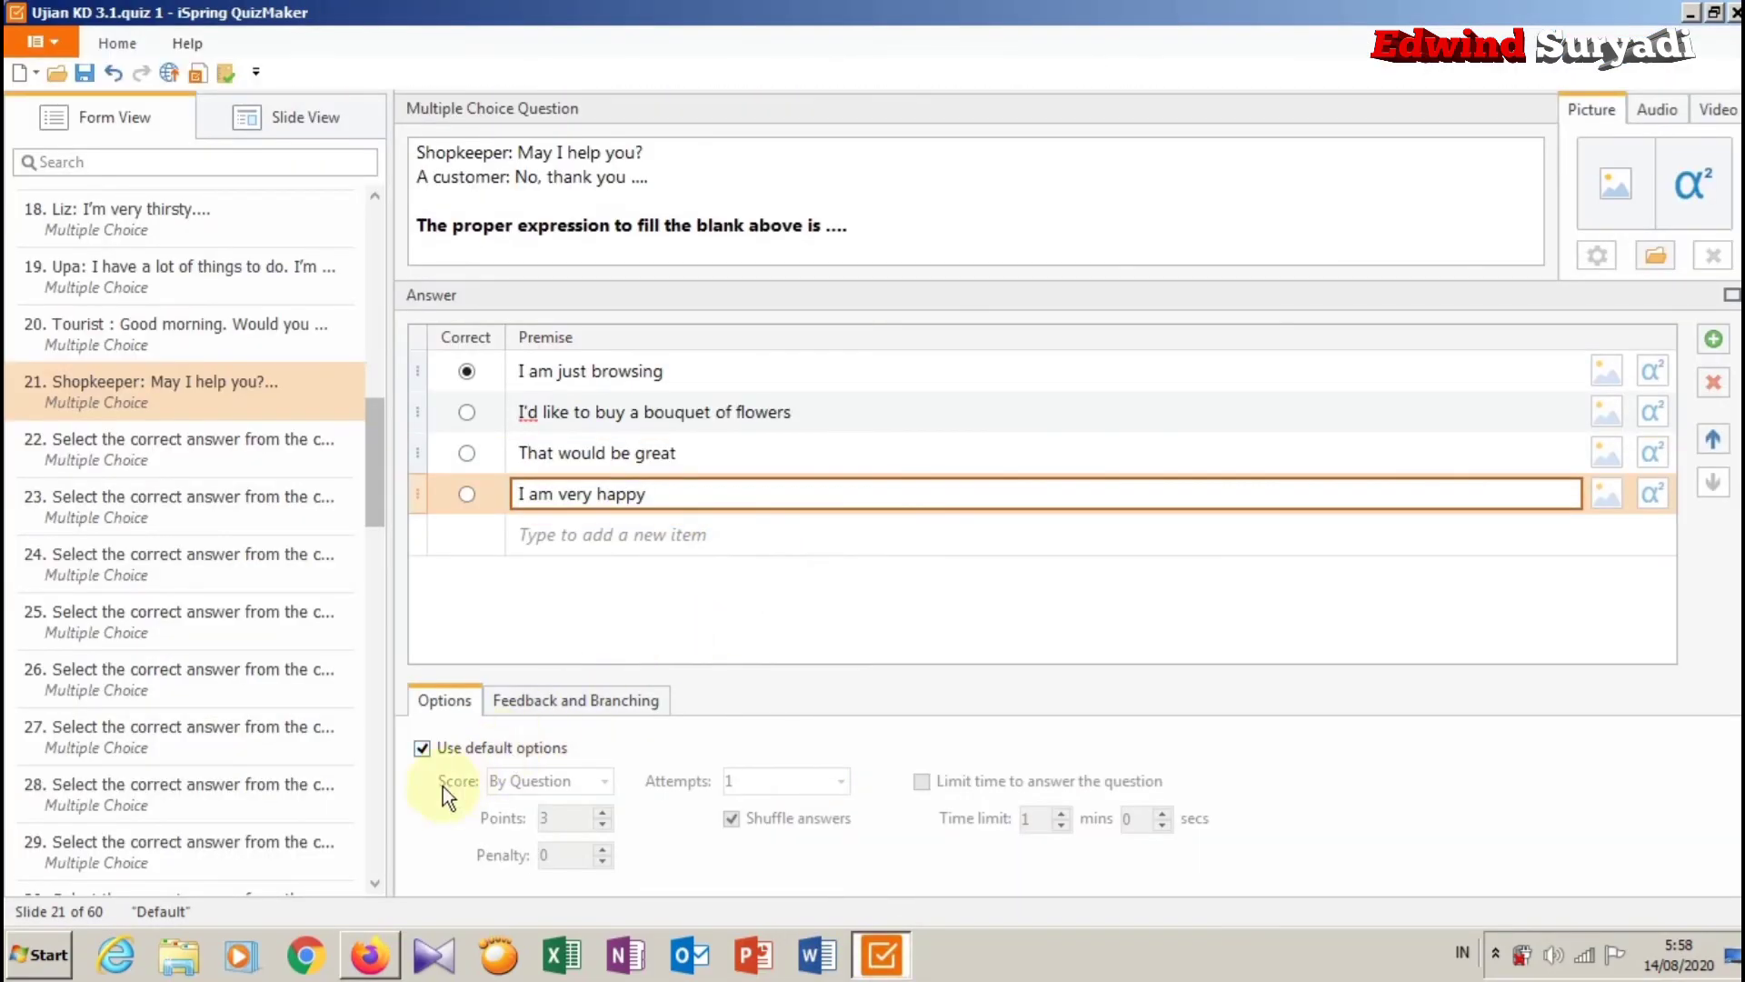
Copy option E of Soal 19, "I am fine", from Firefox into QuizMaker as question 21's fifth answer.
{"action": "mouse_move", "coordinate": [371, 956]}
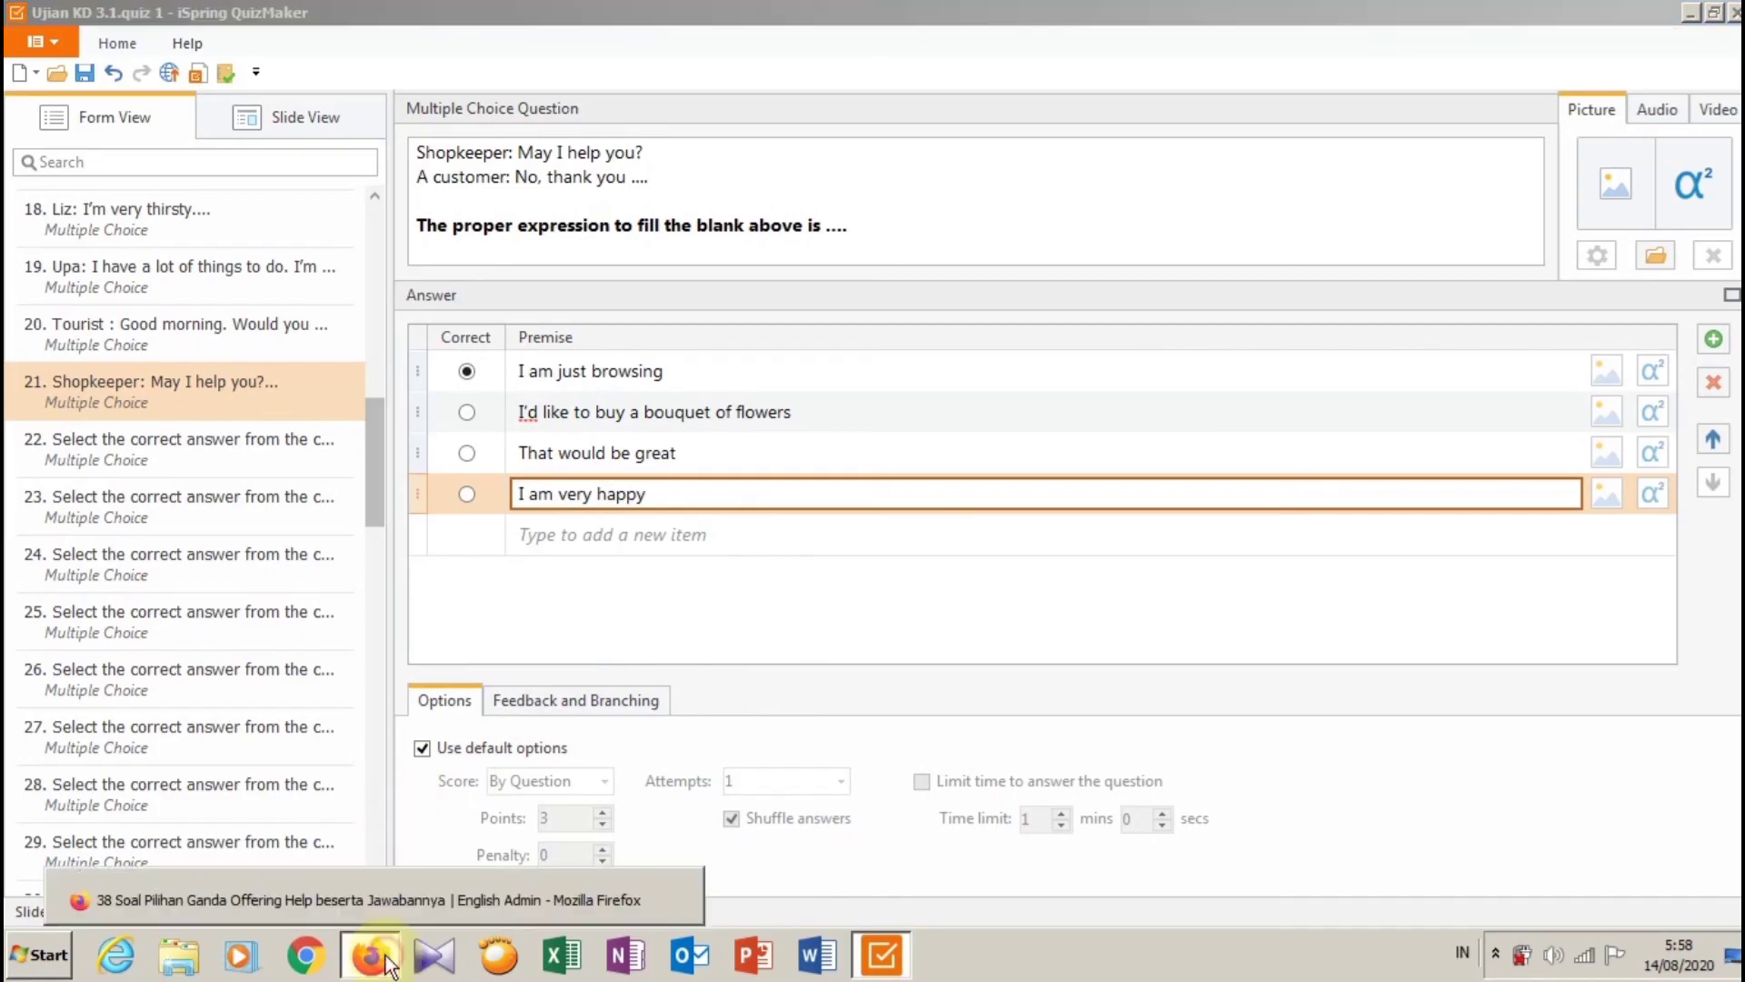
{"action": "left_click", "coordinate": [394, 916]}
{"action": "left_click_drag", "start_coordinate": [315, 550], "coordinate": [211, 550]}
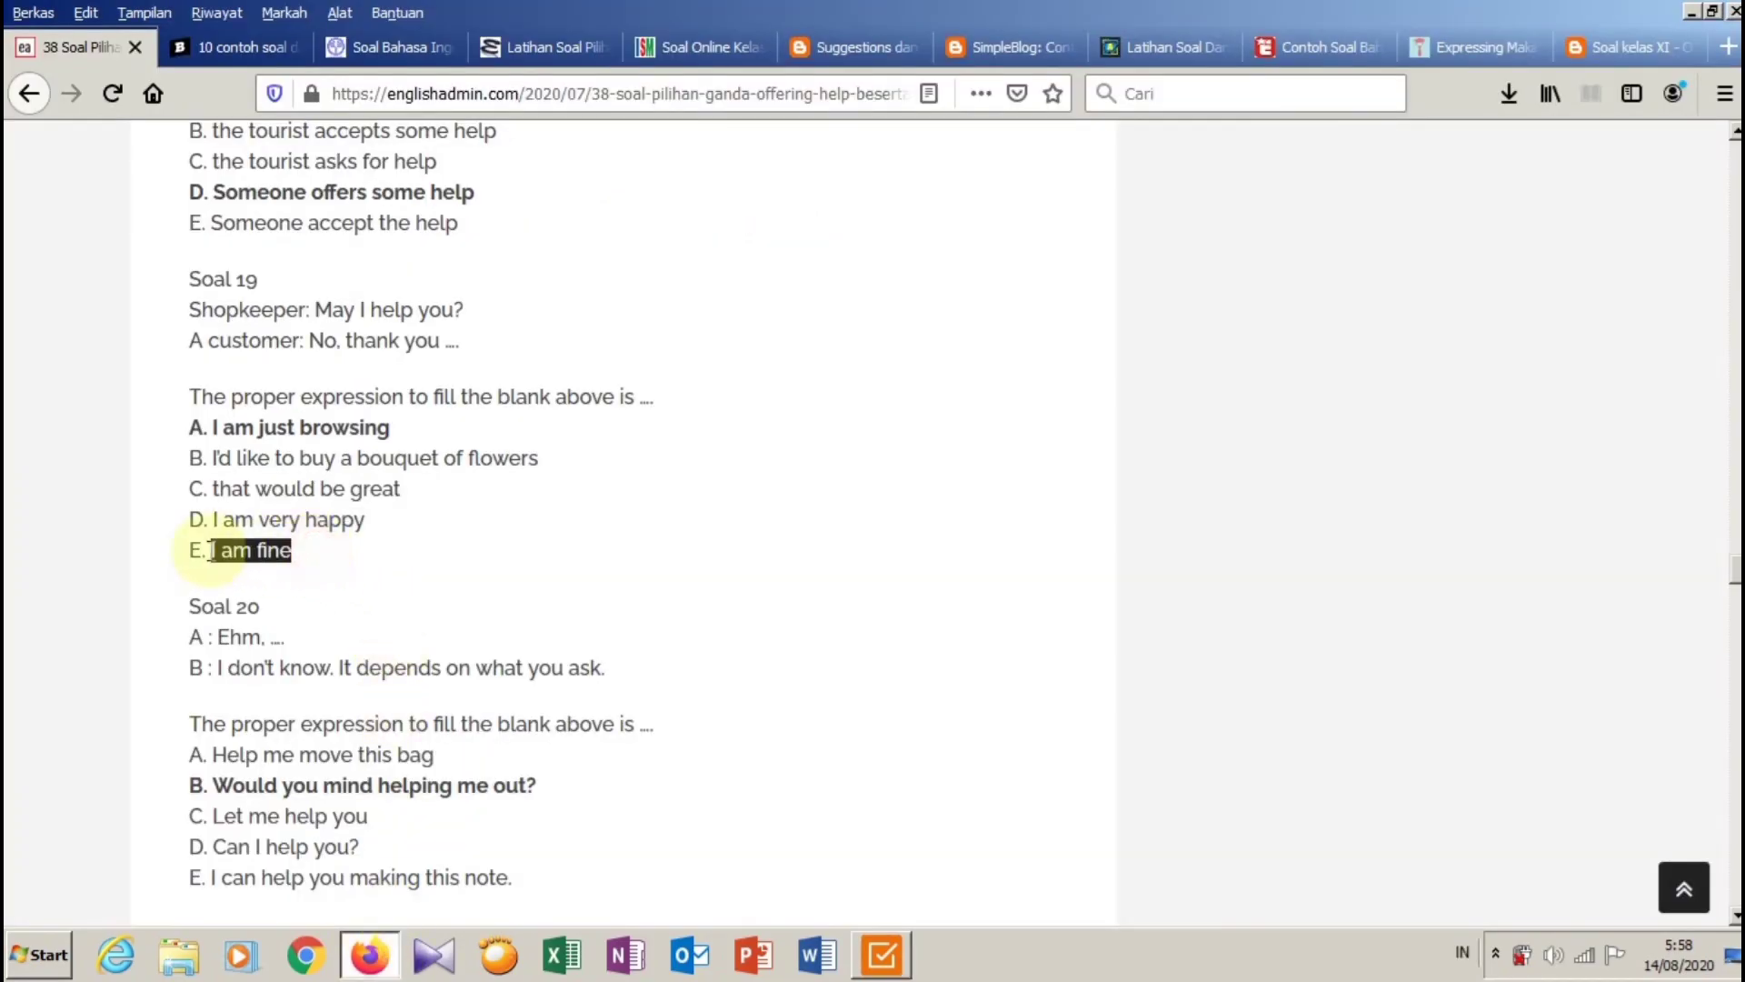
{"action": "right_click", "coordinate": [224, 550]}
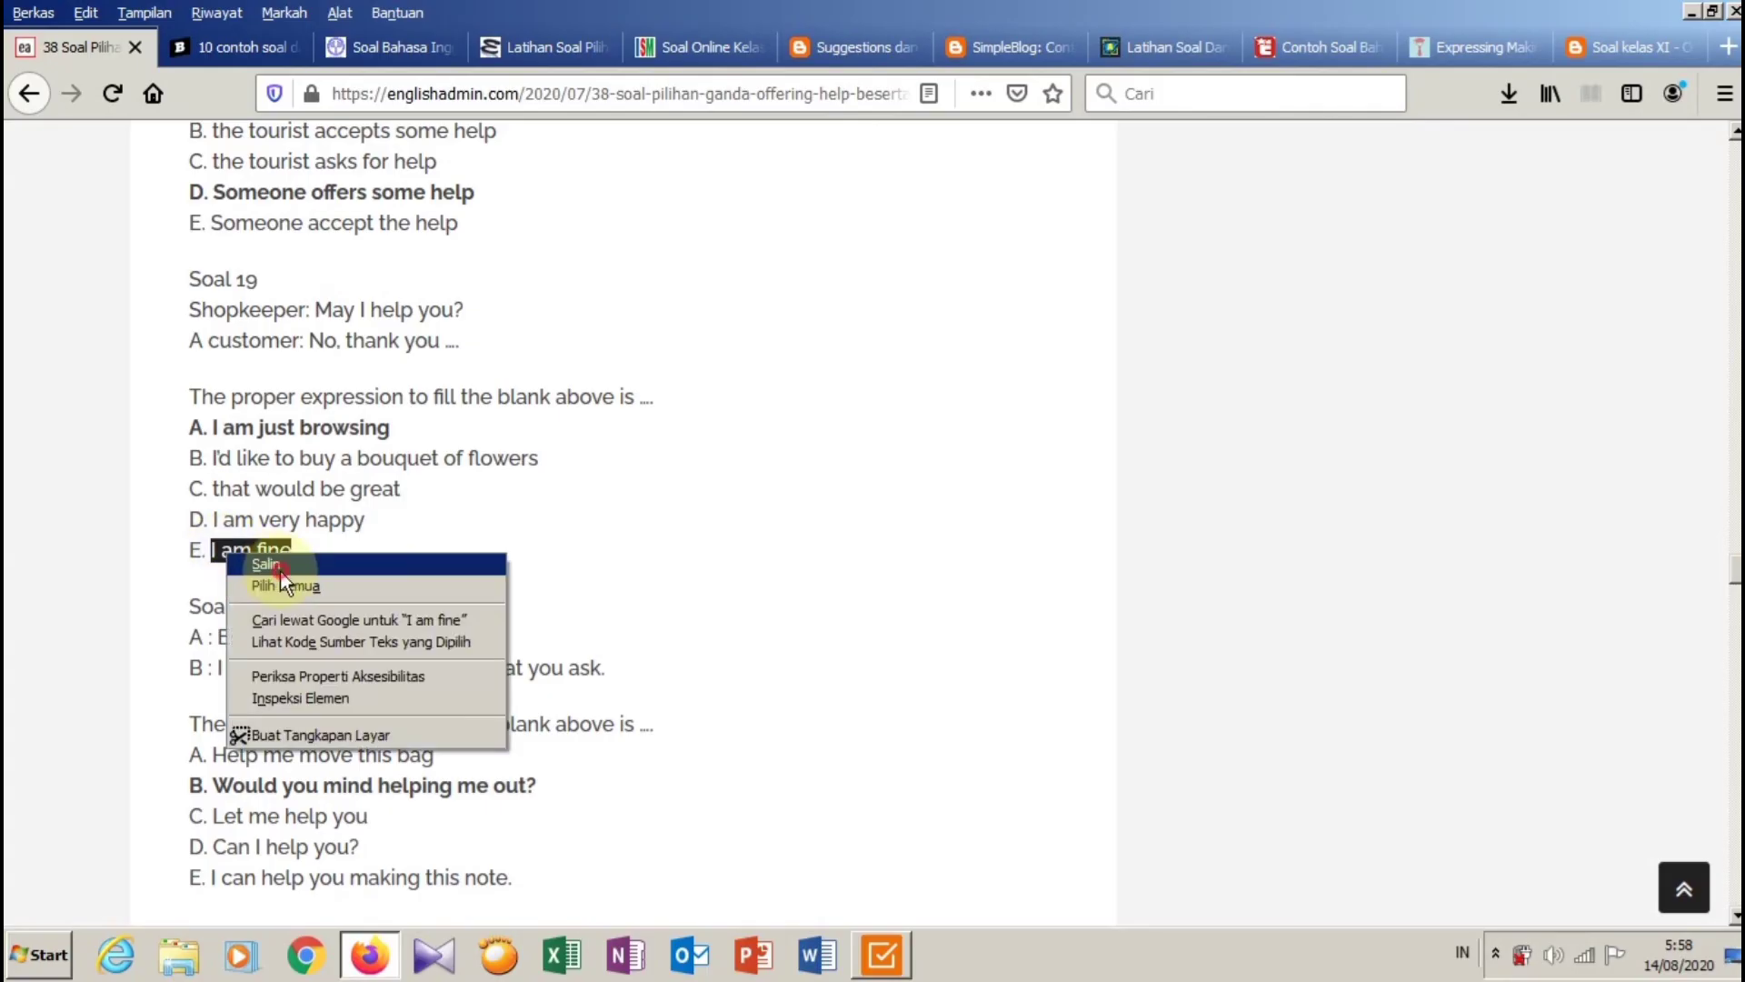
{"action": "left_click", "coordinate": [280, 571]}
{"action": "left_click", "coordinate": [861, 931]}
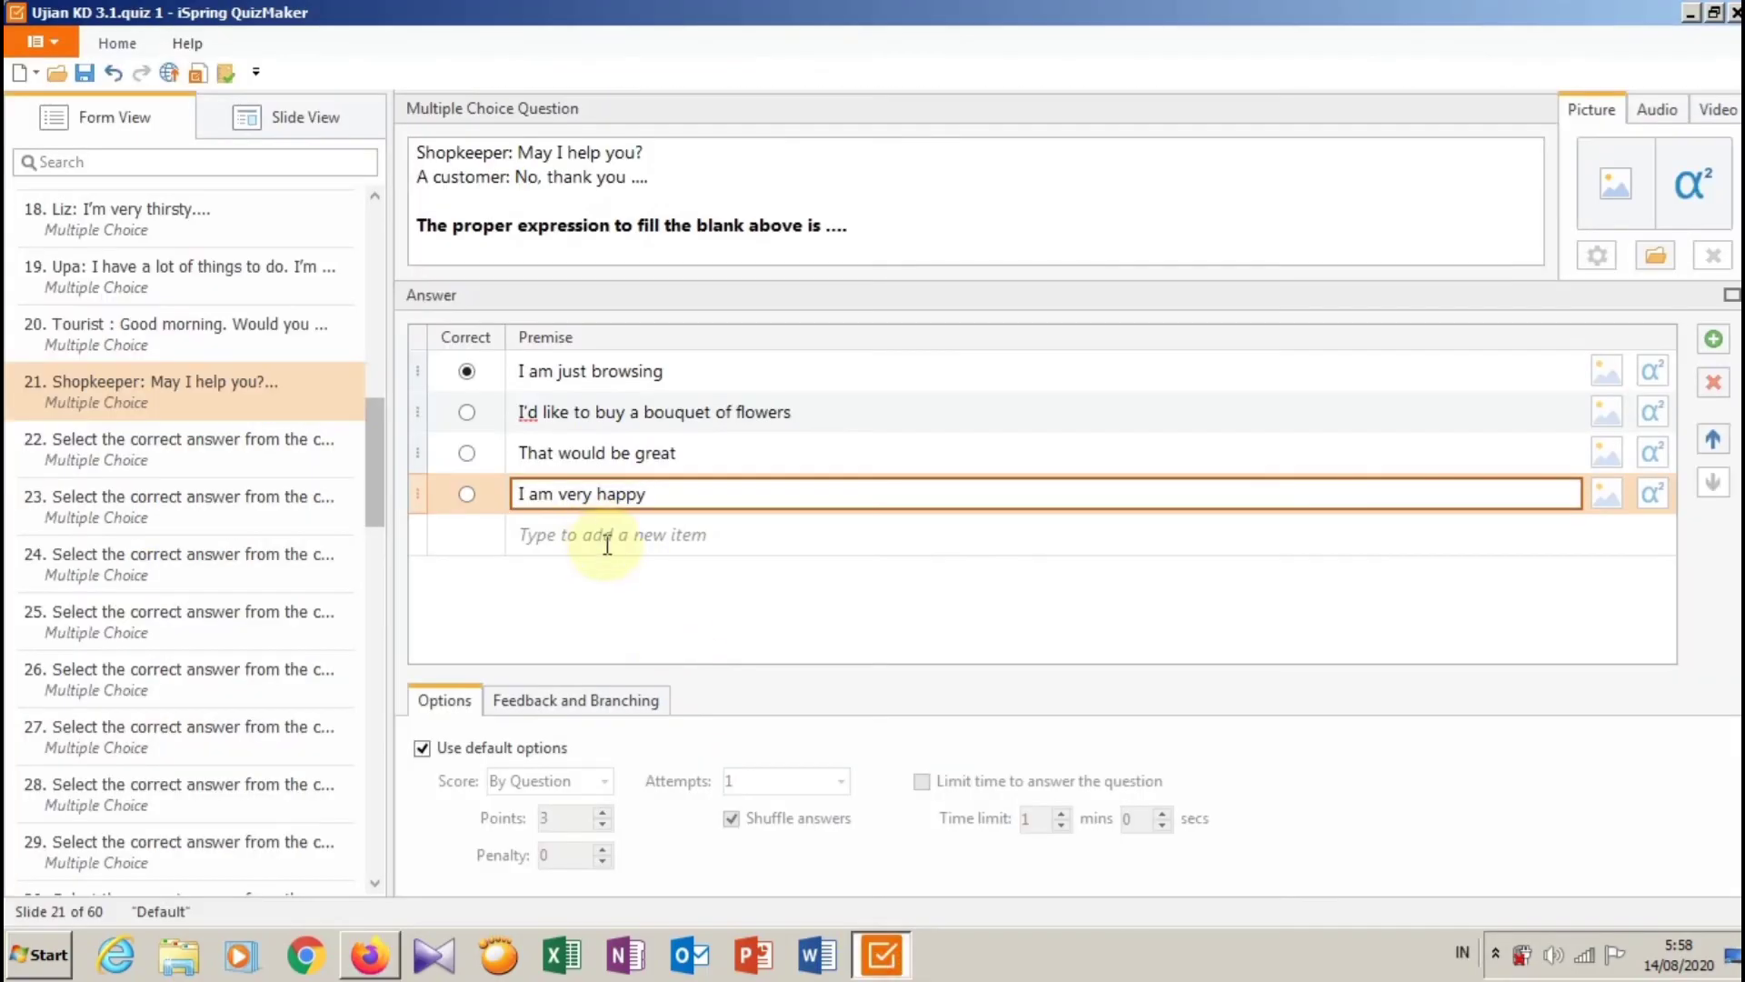
{"action": "left_click", "coordinate": [604, 538]}
{"action": "right_click", "coordinate": [607, 544]}
{"action": "left_click", "coordinate": [672, 621]}
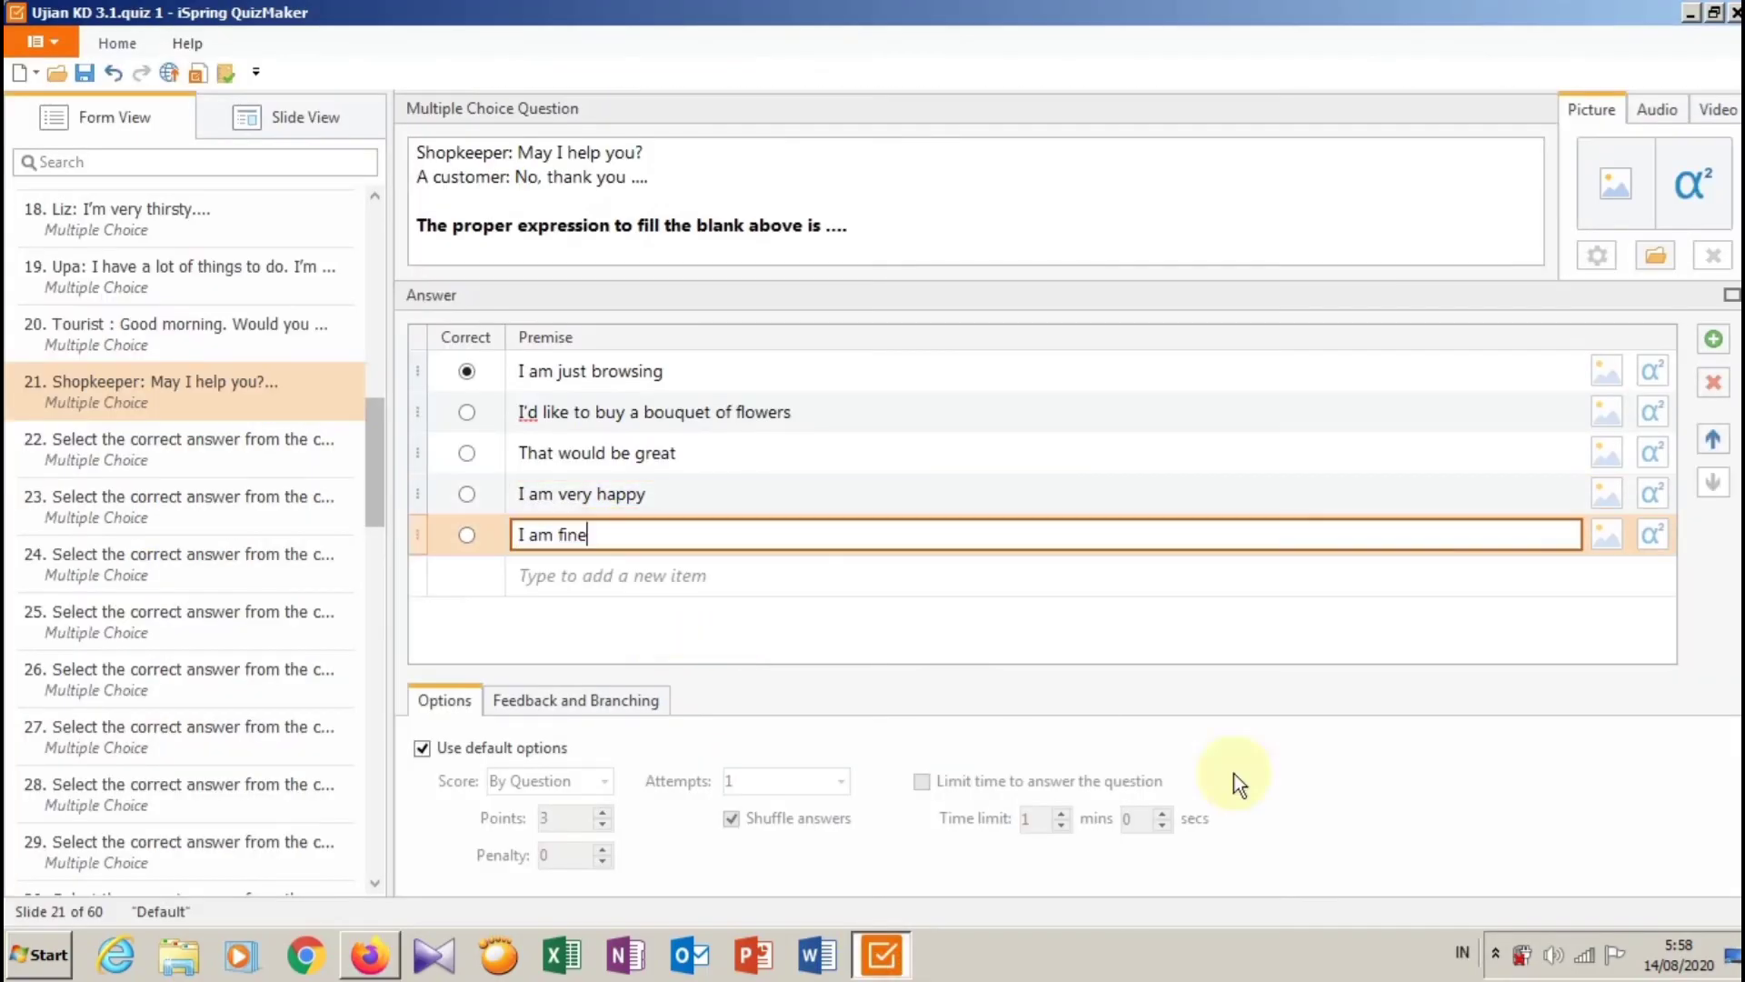